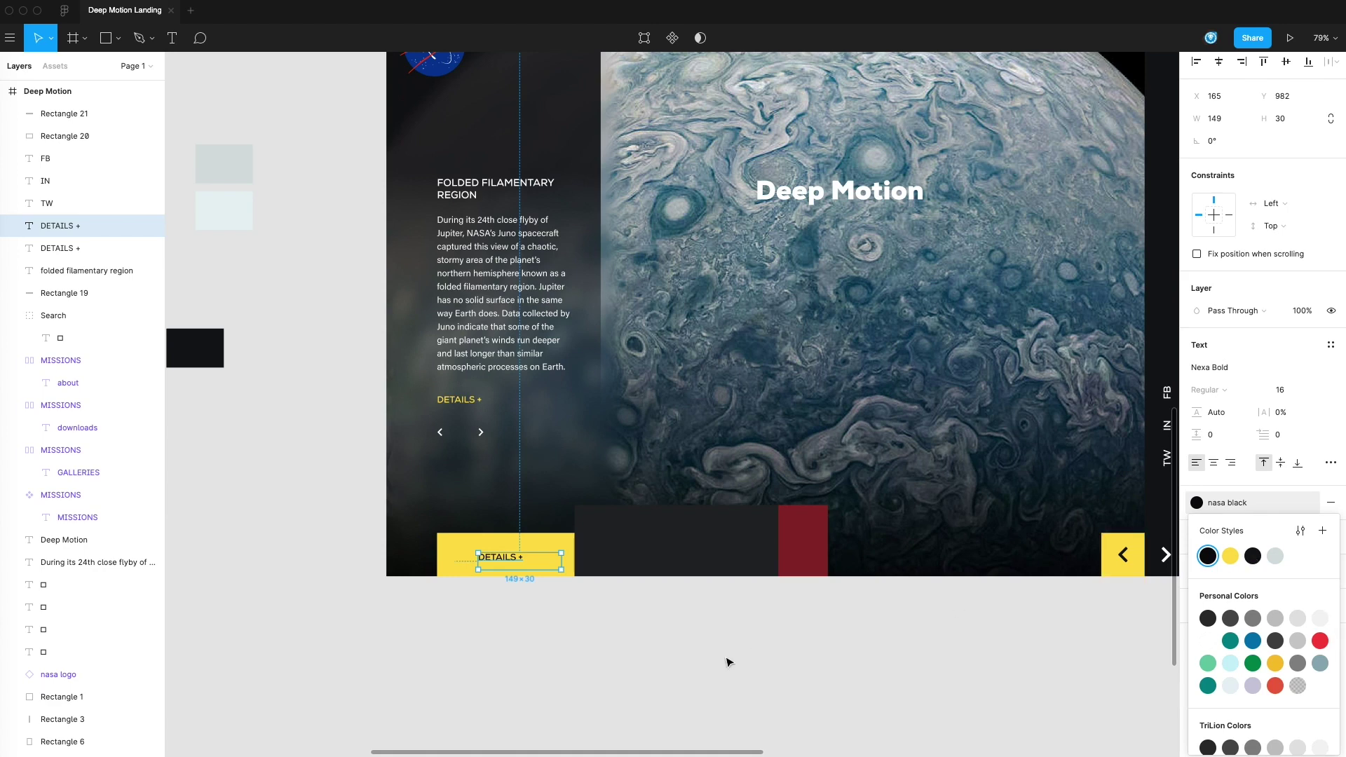
- Center-align the copied DETAILS + text on the yellow button and replace its wording with GALLERY
{"action": "left_click", "coordinate": [517, 561]}
{"action": "left_click", "coordinate": [1213, 493]}
{"action": "double_click", "coordinate": [524, 558]}
{"action": "type", "text": "GALLERY"}
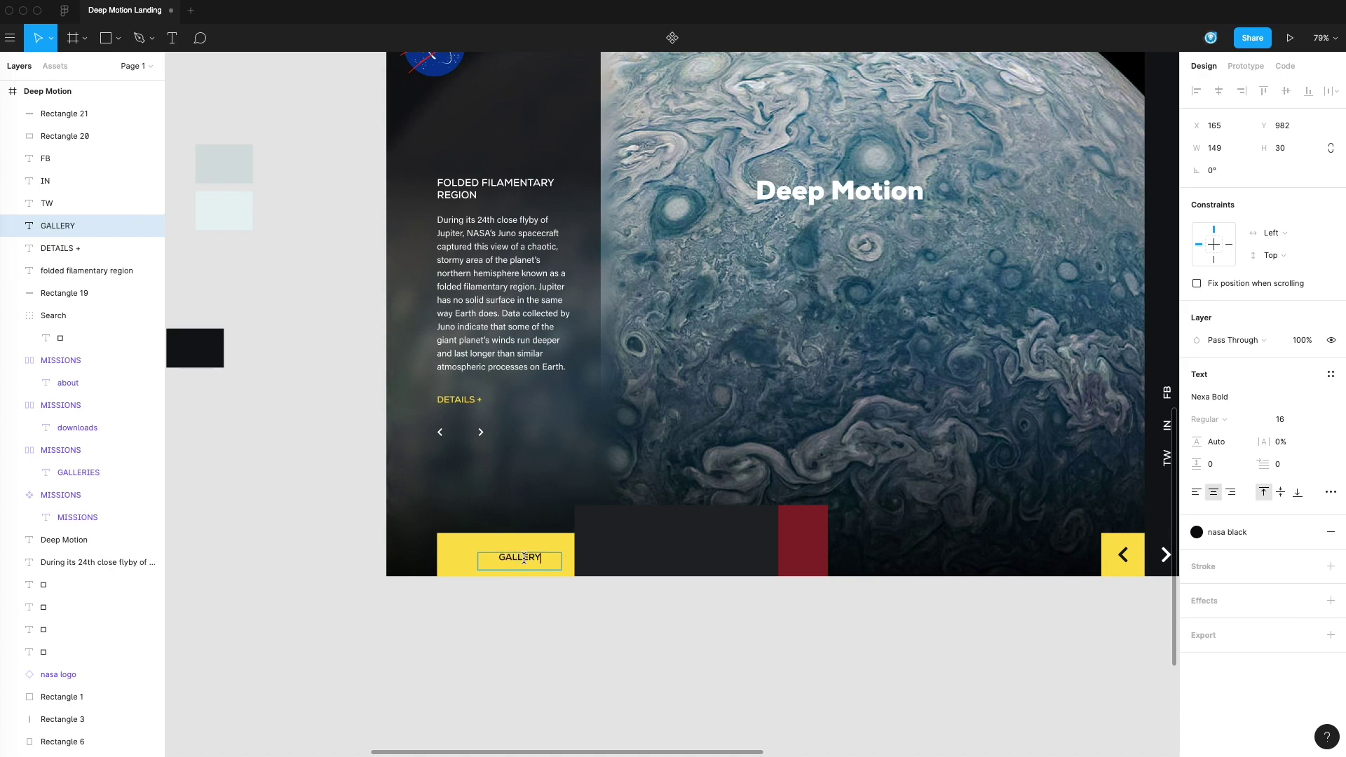
{"action": "key", "text": "Escape"}
- Center the GALLERY label horizontally on the yellow rectangle and set its font size to 18
{"action": "left_click_drag", "start_coordinate": [539, 561], "coordinate": [524, 562]}
{"action": "left_click", "coordinate": [517, 578]}
{"action": "left_click", "coordinate": [510, 564]}
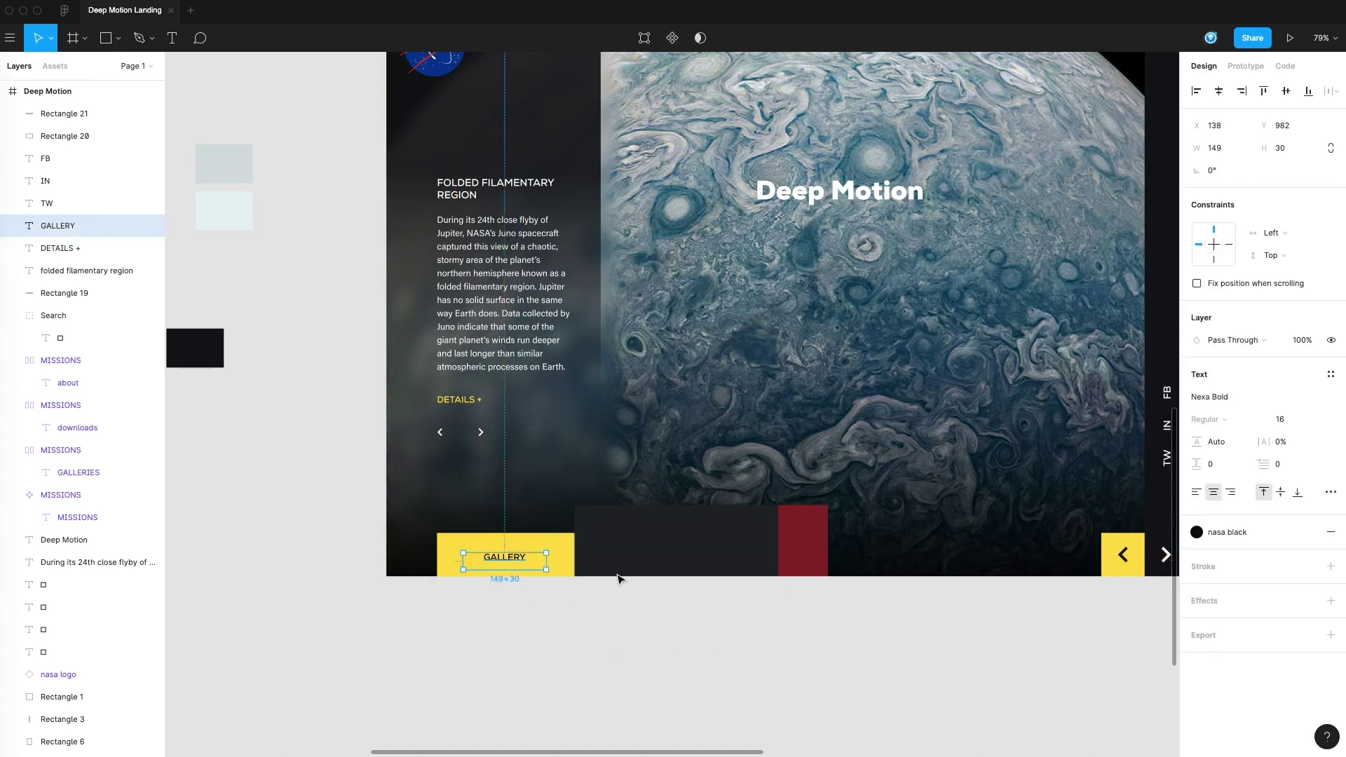
{"action": "left_click", "coordinate": [1284, 421]}
{"action": "key", "text": "Up"}
{"action": "key", "text": "Up"}
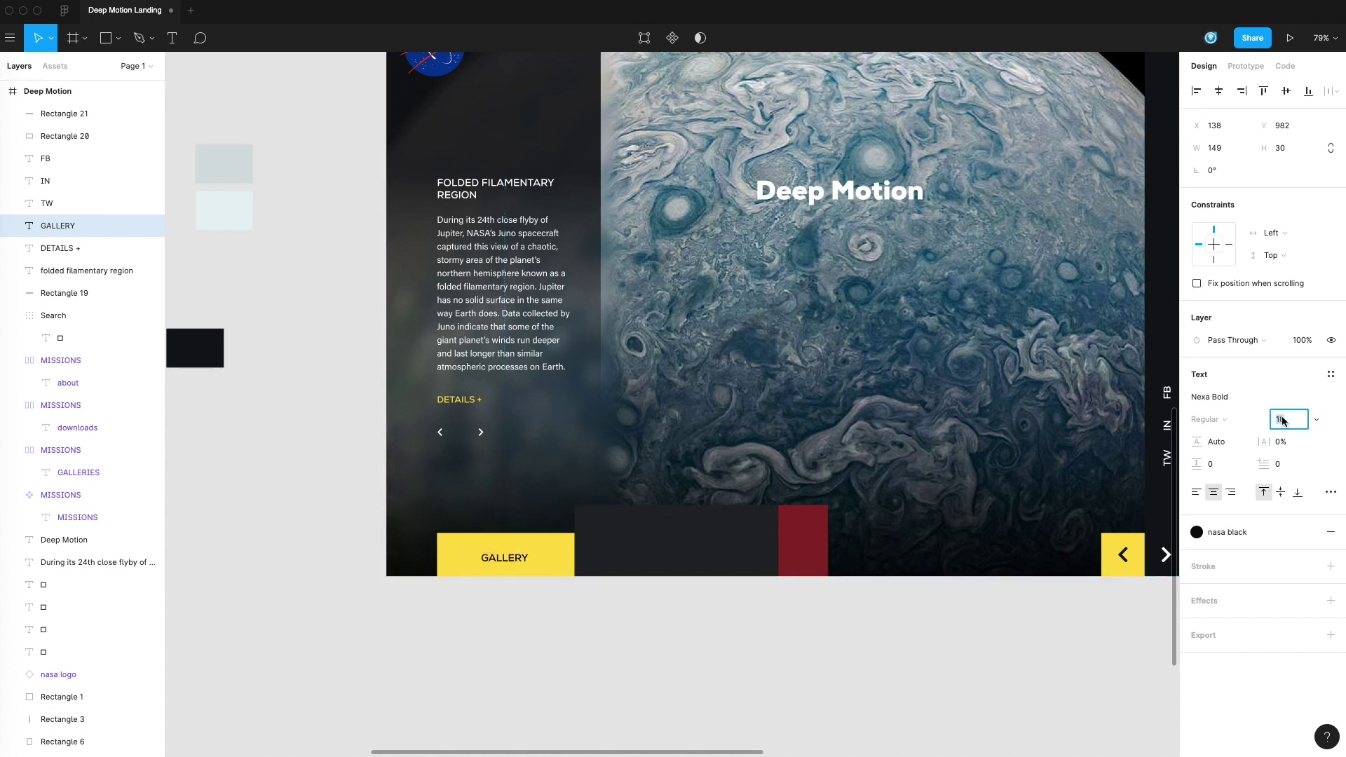
- Nudge the GALLERY label up to Y 979 on the yellow rectangle
{"action": "left_click", "coordinate": [525, 597]}
{"action": "left_click", "coordinate": [505, 560]}
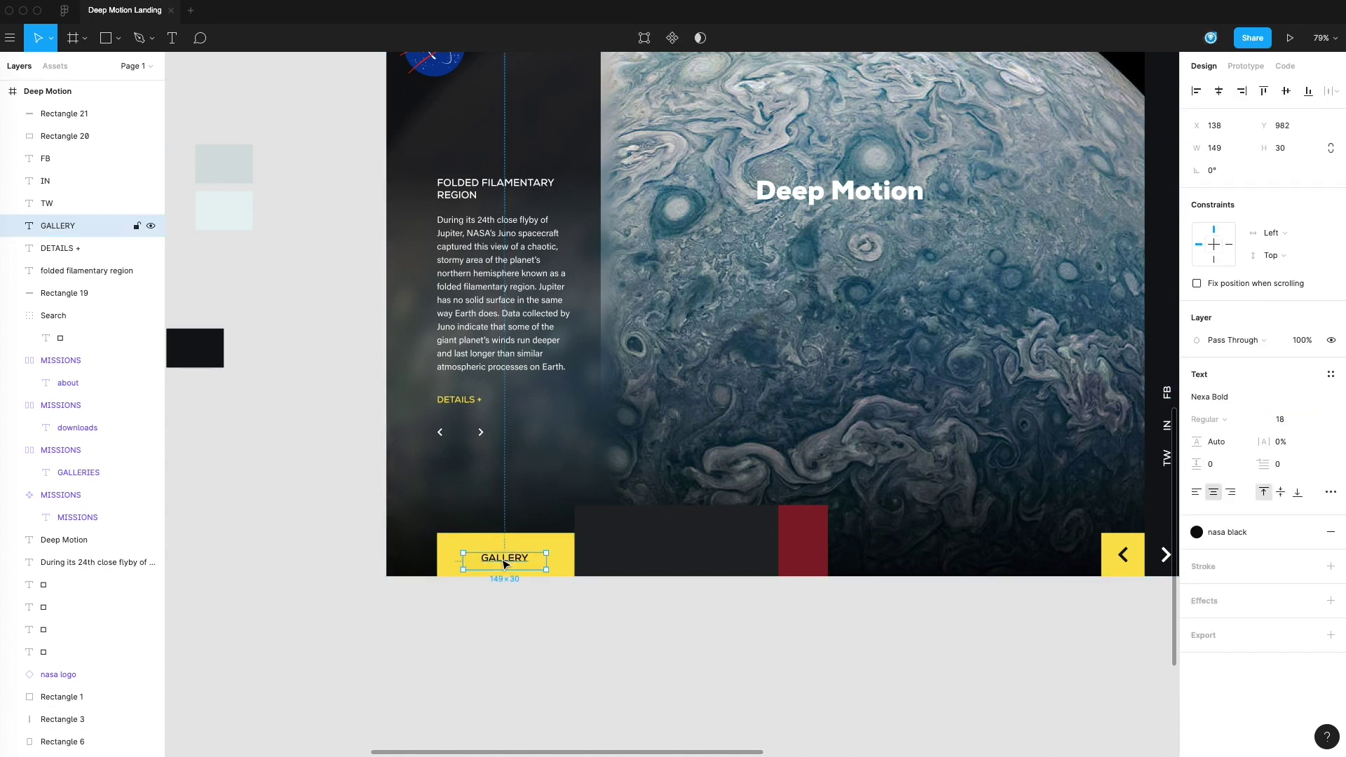
{"action": "key", "text": "Up"}
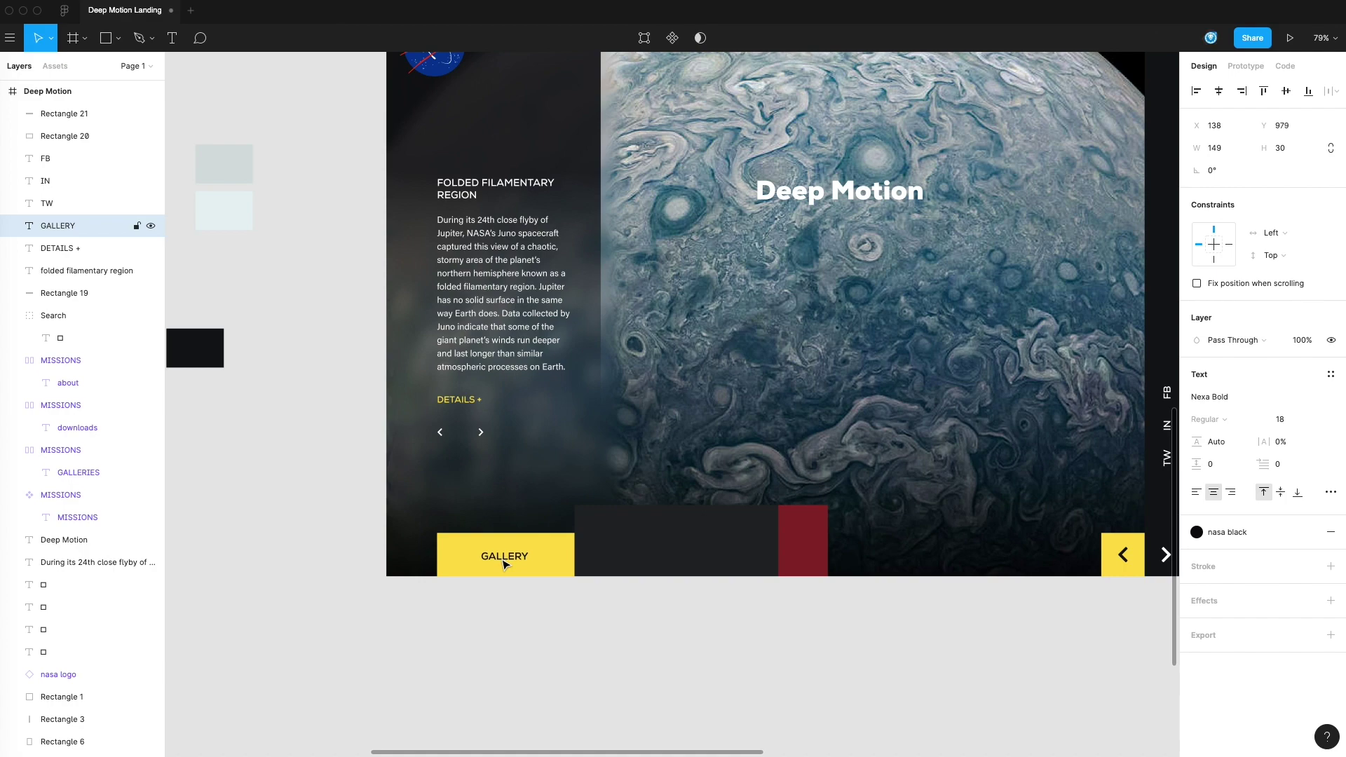
{"action": "left_click", "coordinate": [507, 571]}
- Review the whole landing page layout, including the gallery button, bottom blocks and Deep Motion title
{"action": "left_click_drag", "start_coordinate": [729, 616], "coordinate": [664, 676]}
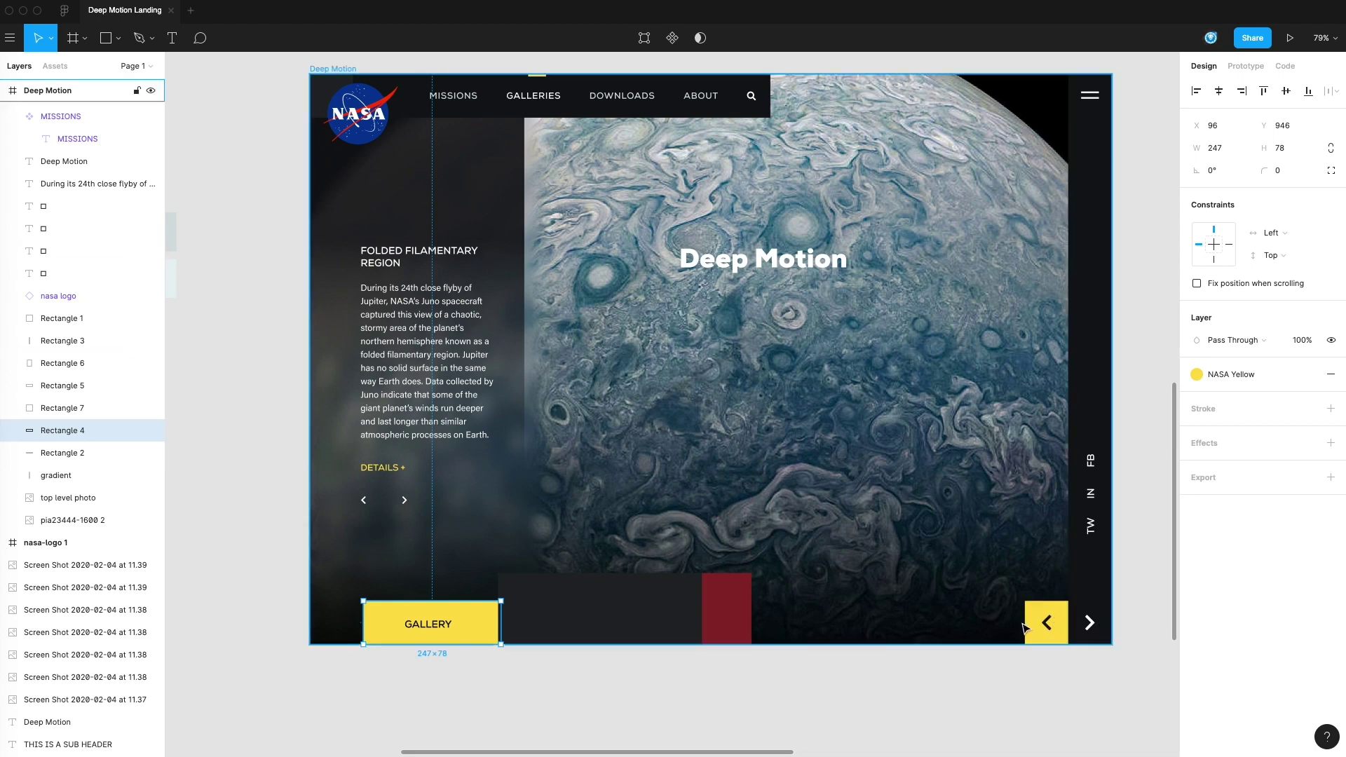
{"action": "scroll", "coordinate": [624, 288], "scroll_direction": "left", "scroll_amount": 4}
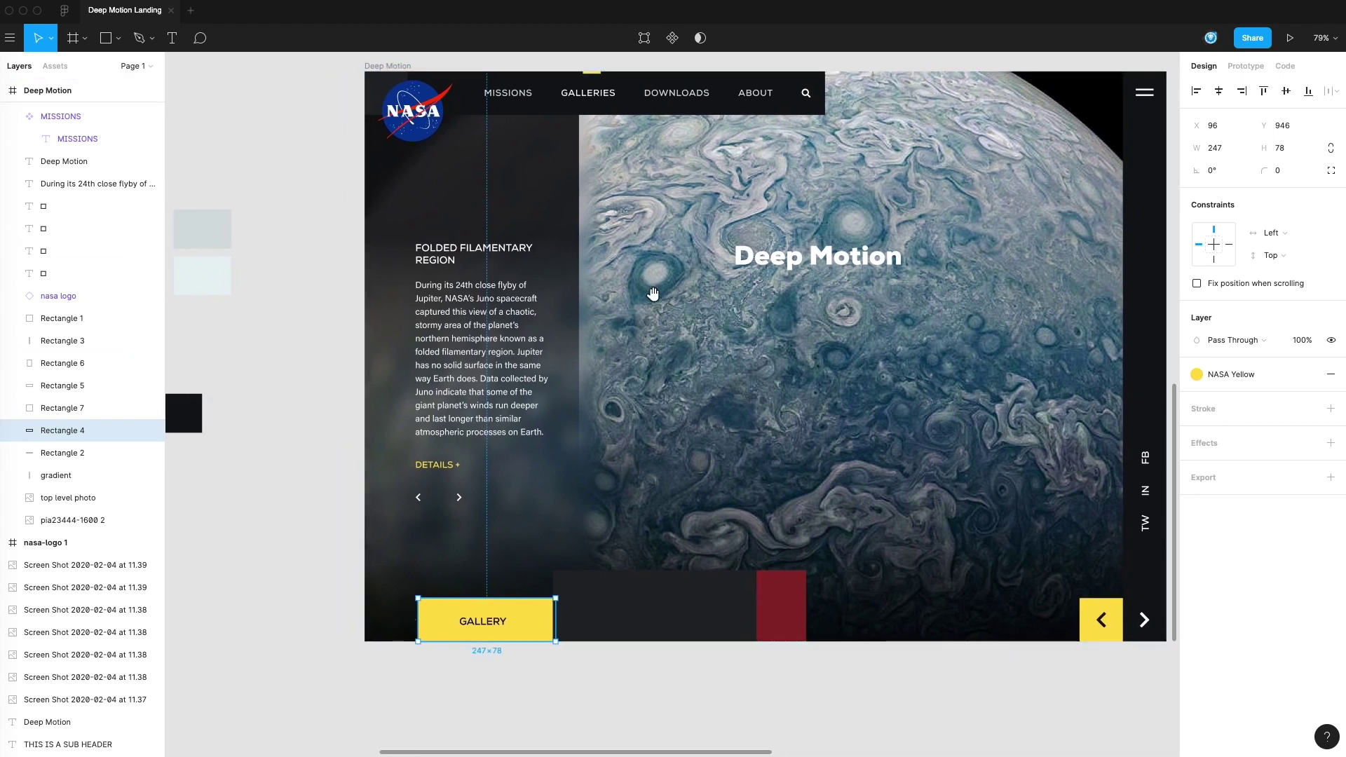
{"action": "scroll", "coordinate": [649, 291], "scroll_direction": "left", "scroll_amount": 2}
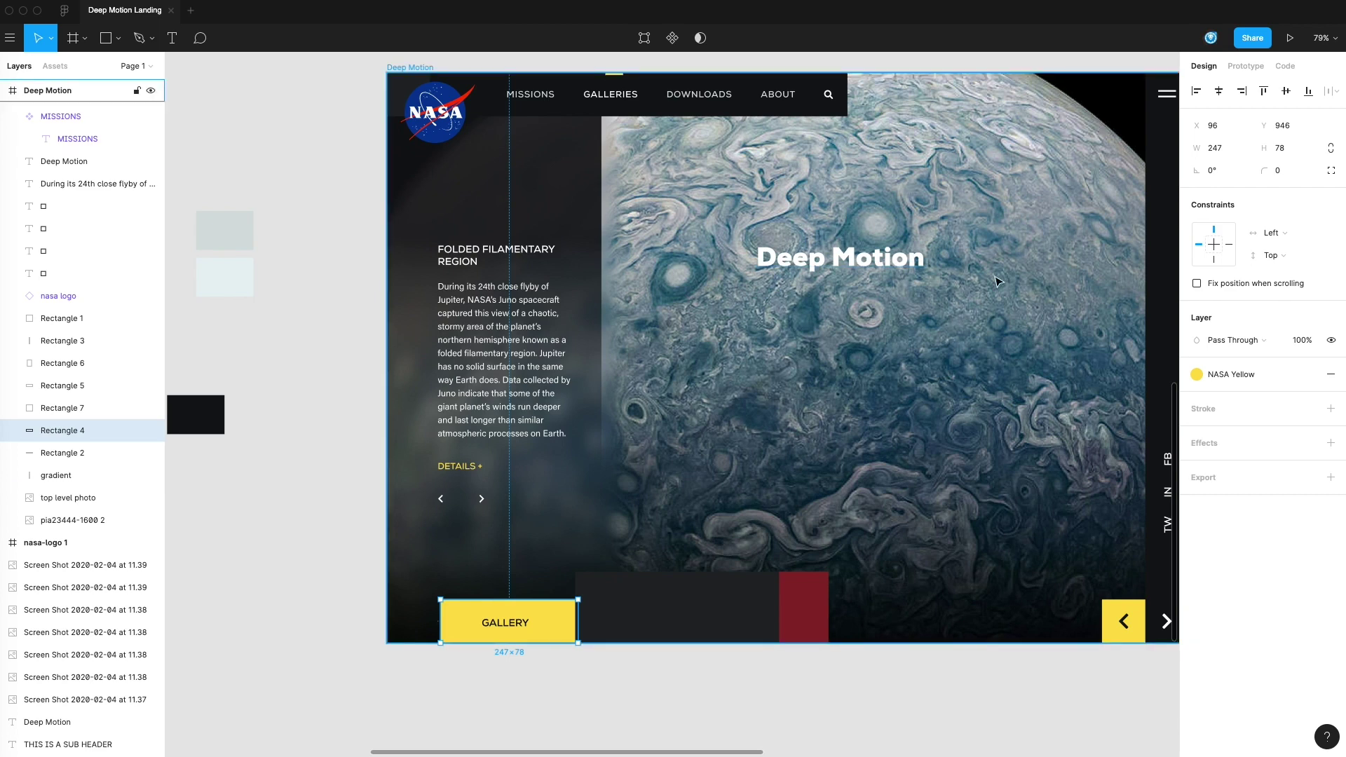
{"action": "scroll", "coordinate": [813, 378], "scroll_direction": "right", "scroll_amount": 3}
{"action": "scroll", "coordinate": [813, 378], "scroll_direction": "up", "scroll_amount": 1}
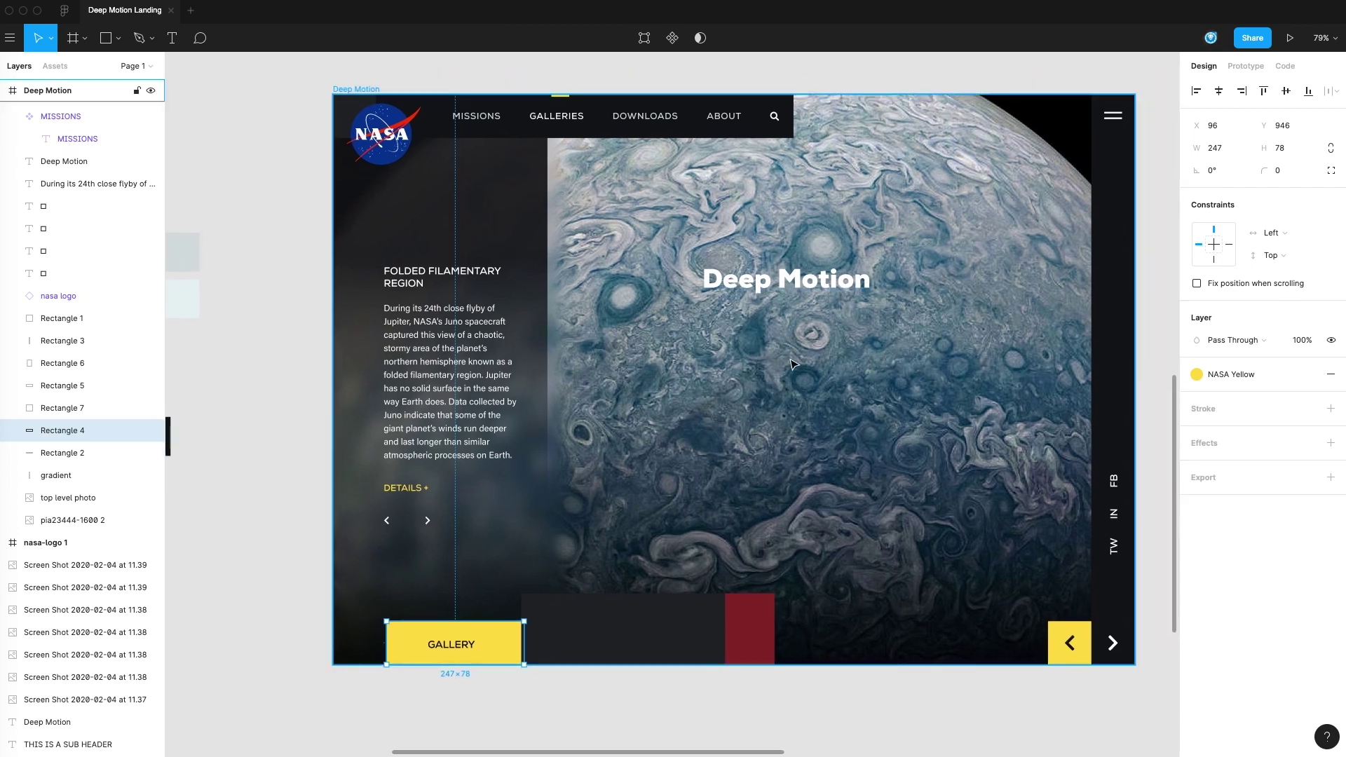
{"action": "scroll", "coordinate": [825, 365], "scroll_direction": "down", "scroll_amount": 1}
{"action": "scroll", "coordinate": [826, 365], "scroll_direction": "left", "scroll_amount": 1}
{"action": "left_click", "coordinate": [817, 294]}
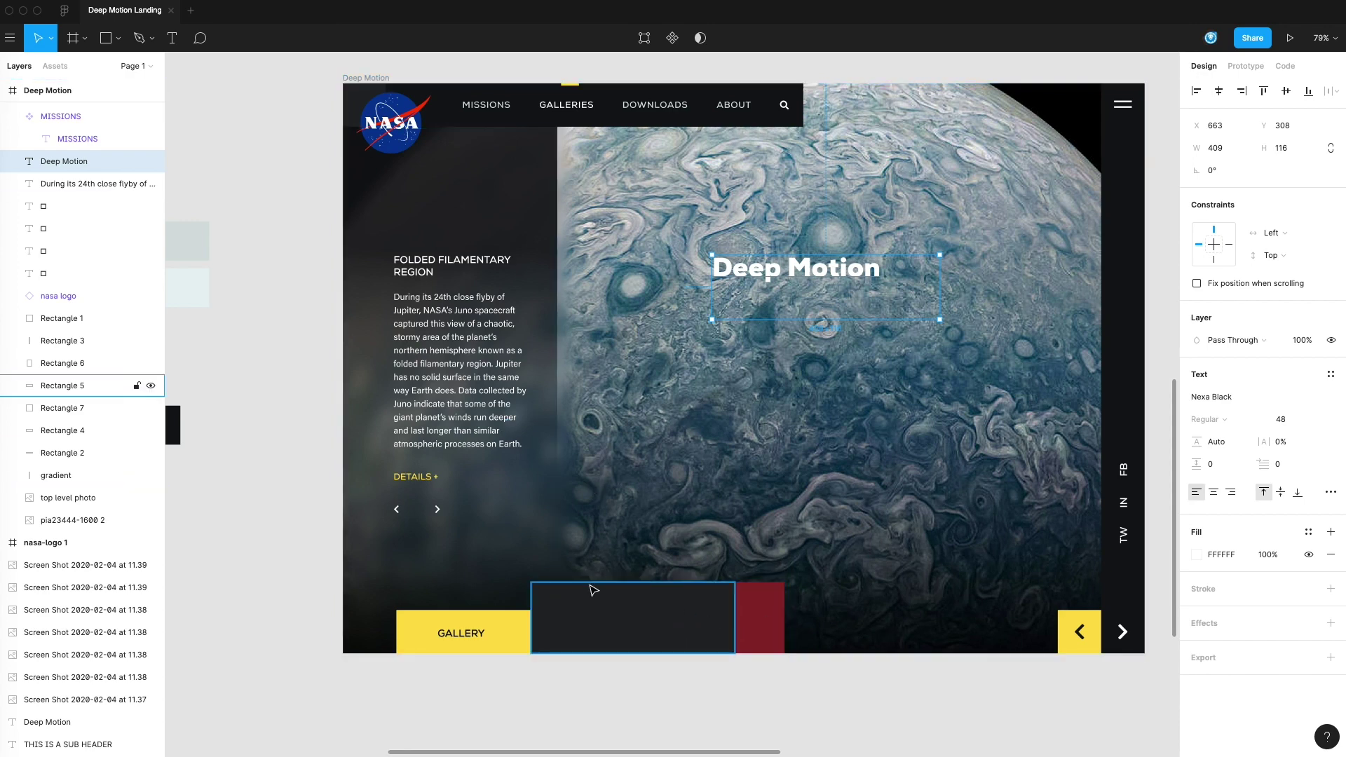
{"action": "key", "text": "Escape"}
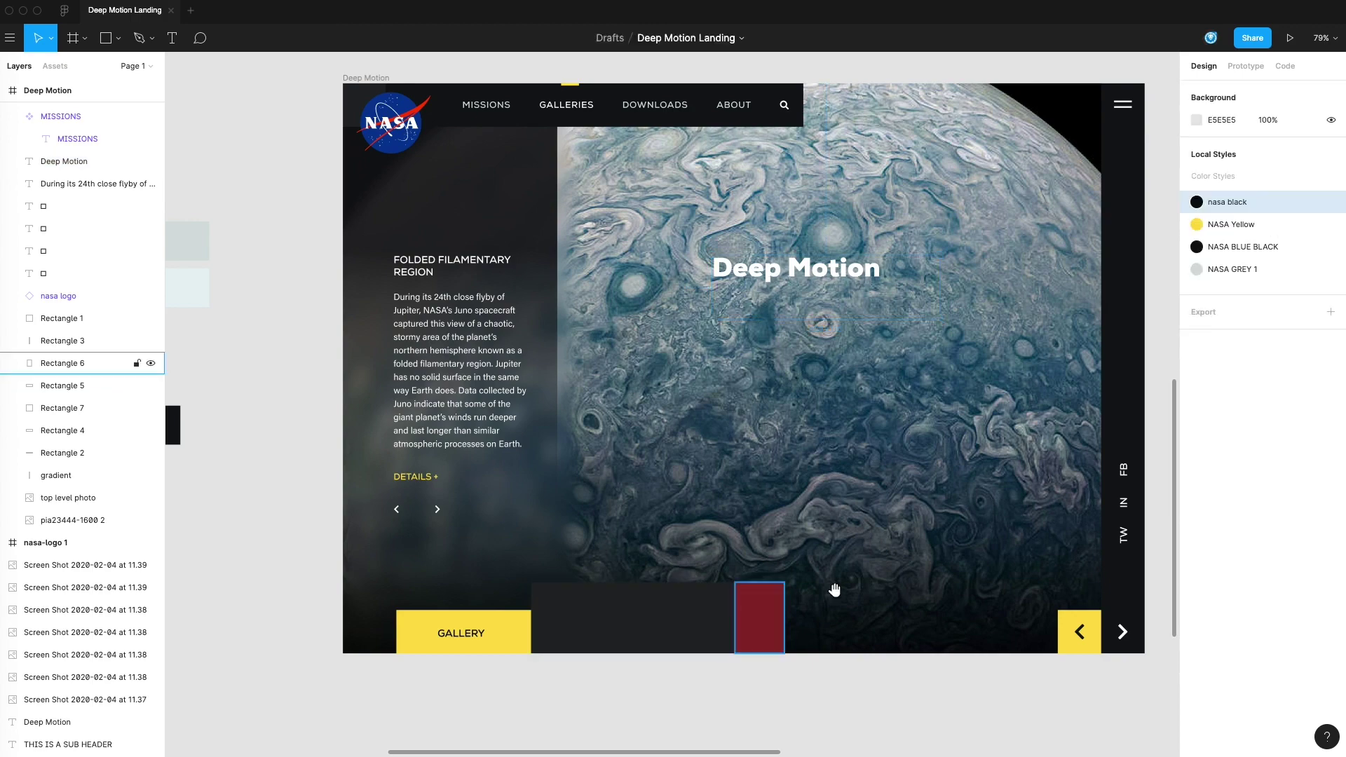
- Place the full-planet Jupiter image from above the frame into the Deep Motion frame at about 222 × 168
{"action": "scroll", "coordinate": [781, 634], "scroll_direction": "down", "scroll_amount": 5}
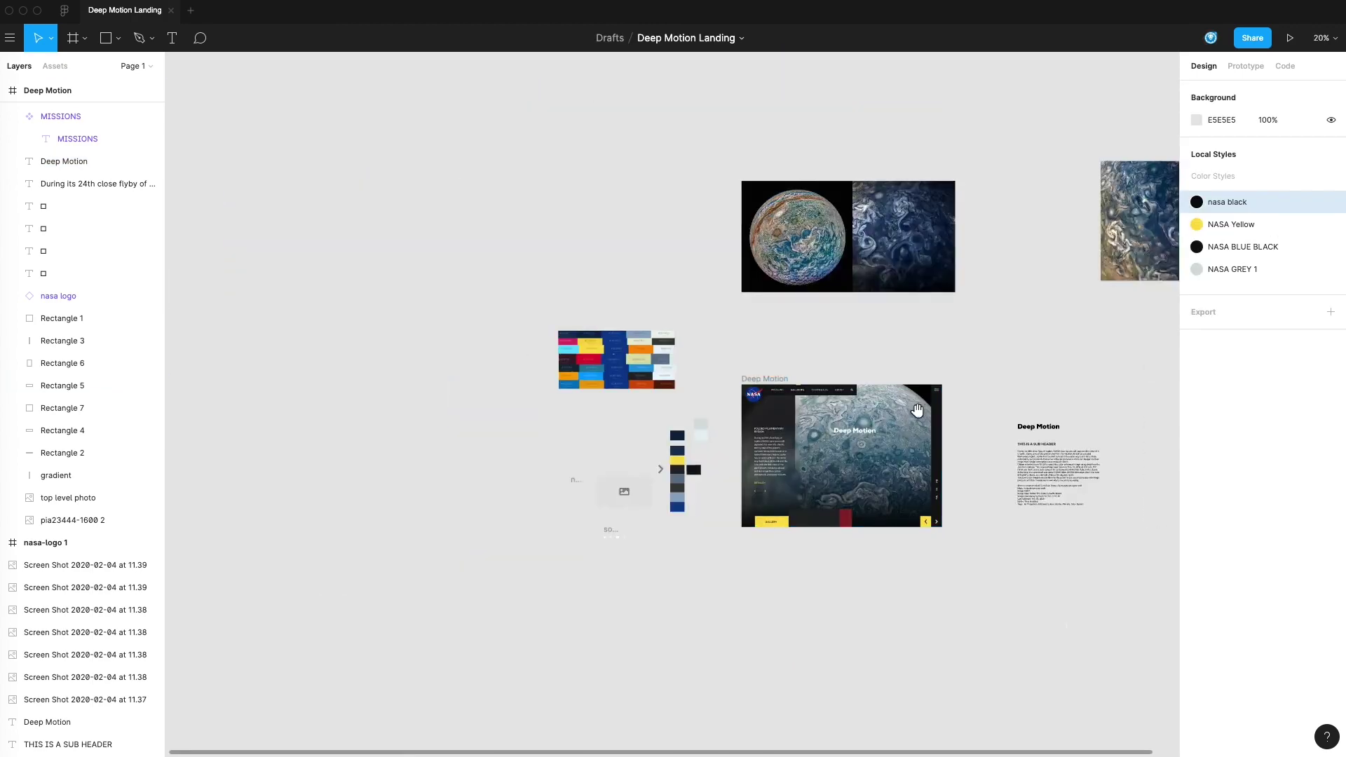
{"action": "left_click_drag", "start_coordinate": [917, 410], "coordinate": [850, 427]}
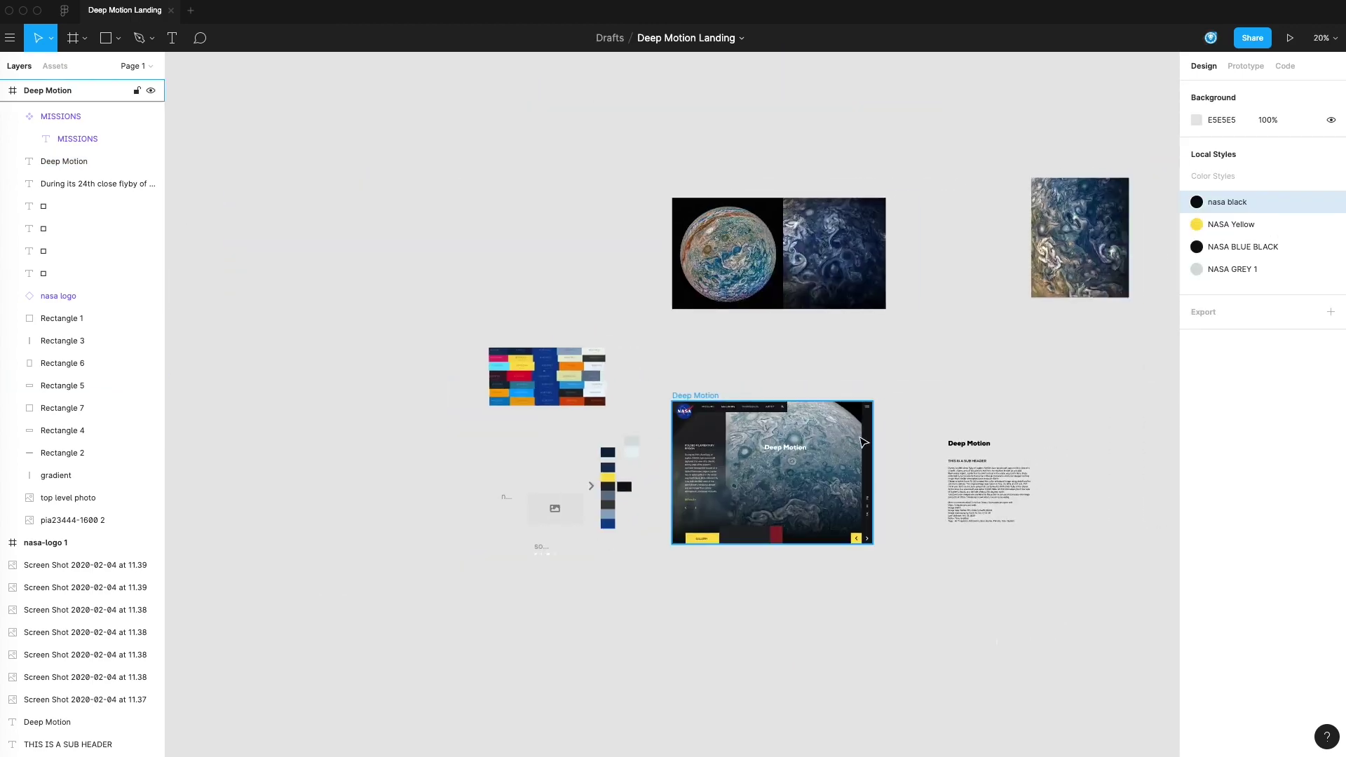
{"action": "scroll", "coordinate": [697, 353], "scroll_direction": "up", "scroll_amount": 5}
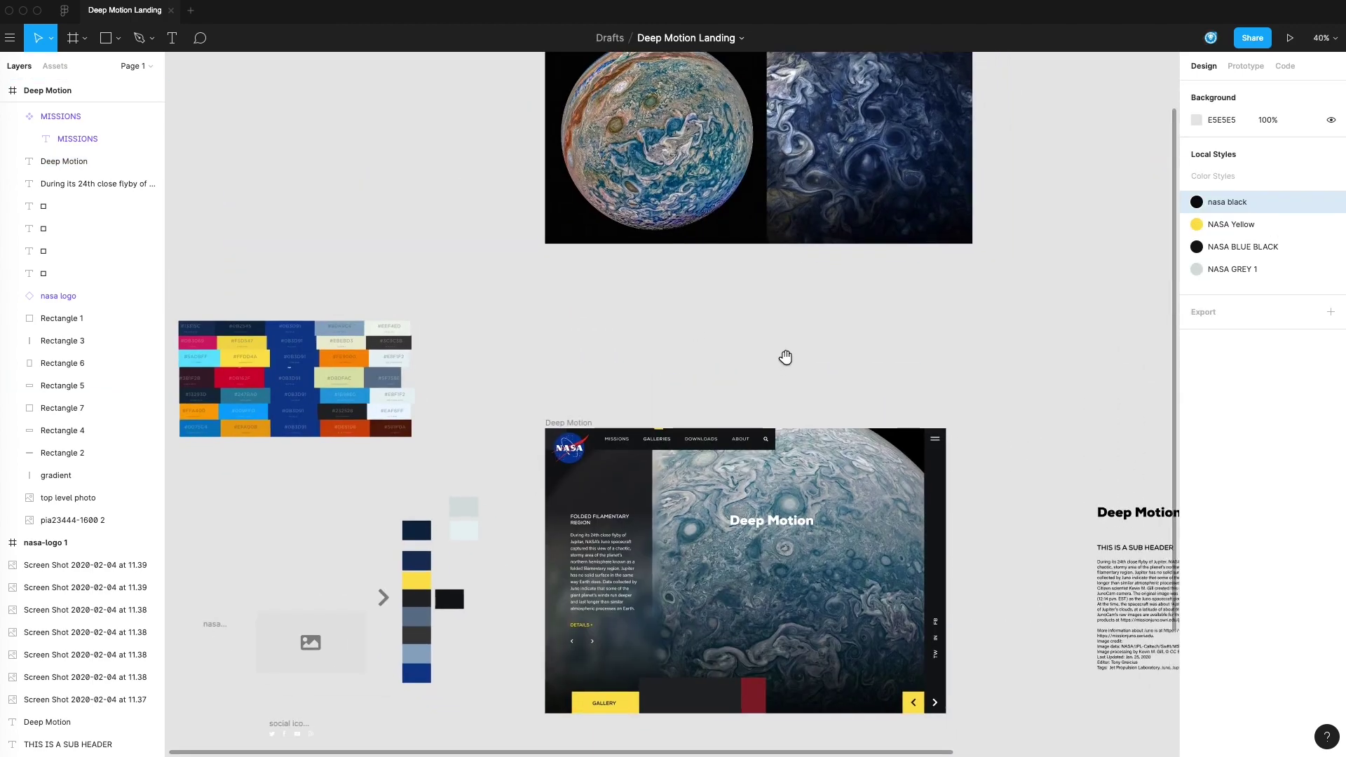
{"action": "left_click_drag", "start_coordinate": [653, 118], "coordinate": [797, 556]}
{"action": "left_click_drag", "start_coordinate": [897, 347], "coordinate": [774, 550]}
{"action": "scroll", "coordinate": [774, 549], "scroll_direction": "up", "scroll_amount": 10}
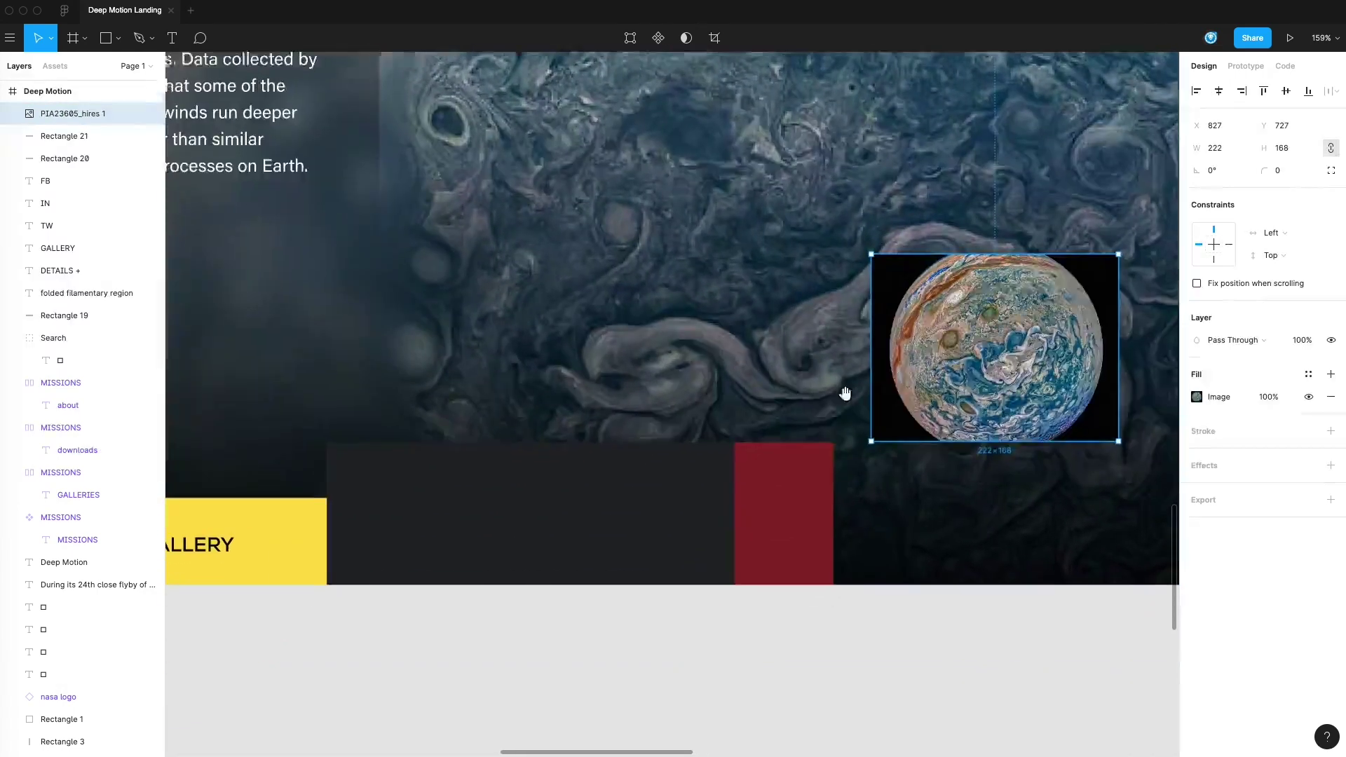
- Fit the planet image over the red rectangle at 89 × 128 and delete the red rectangle
{"action": "left_click_drag", "start_coordinate": [950, 345], "coordinate": [820, 477]}
{"action": "left_click_drag", "start_coordinate": [986, 383], "coordinate": [837, 434]}
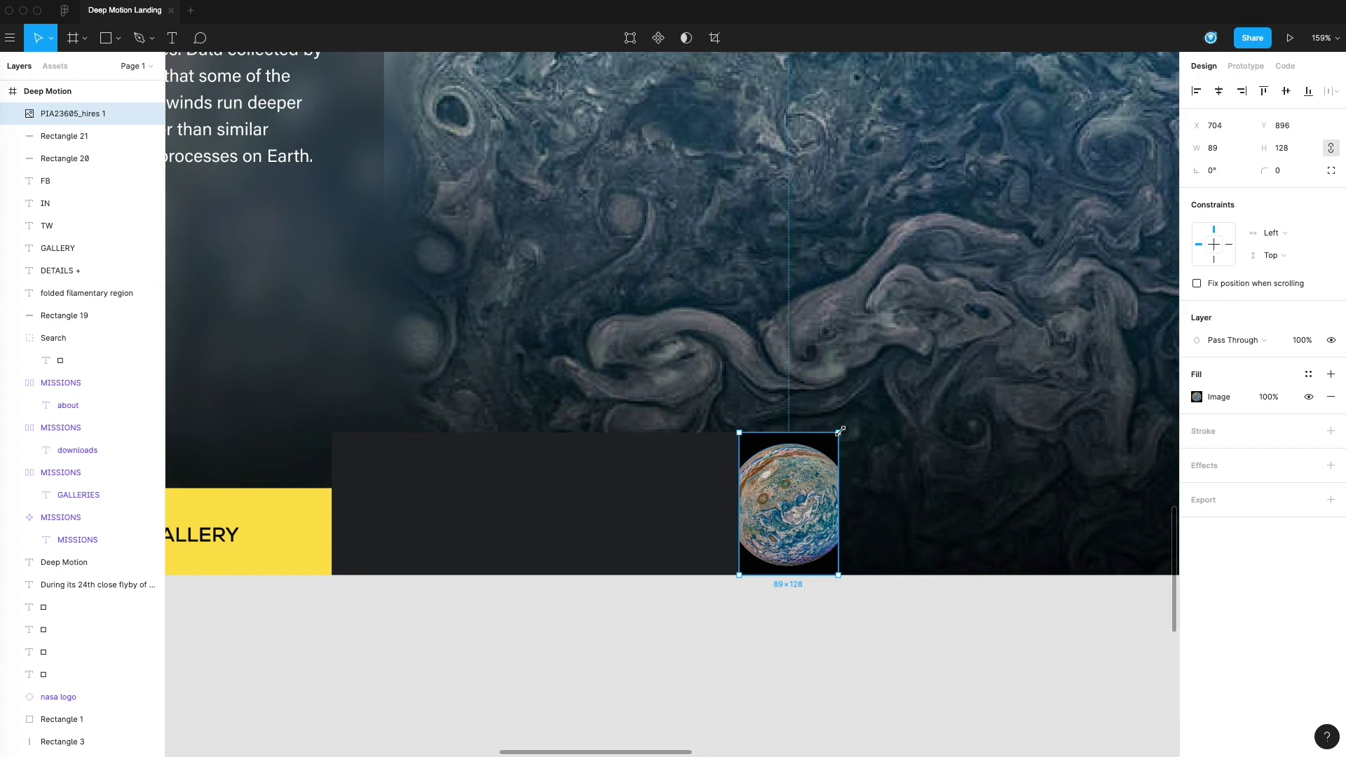
{"action": "left_click_drag", "start_coordinate": [796, 534], "coordinate": [782, 492]}
{"action": "left_click", "coordinate": [805, 491]}
{"action": "key", "text": "Delete"}
- Duplicate the dark rectangle as a 21 × 128 strip over the planet image's right edge and bring it to the front
{"action": "left_click", "coordinate": [652, 506]}
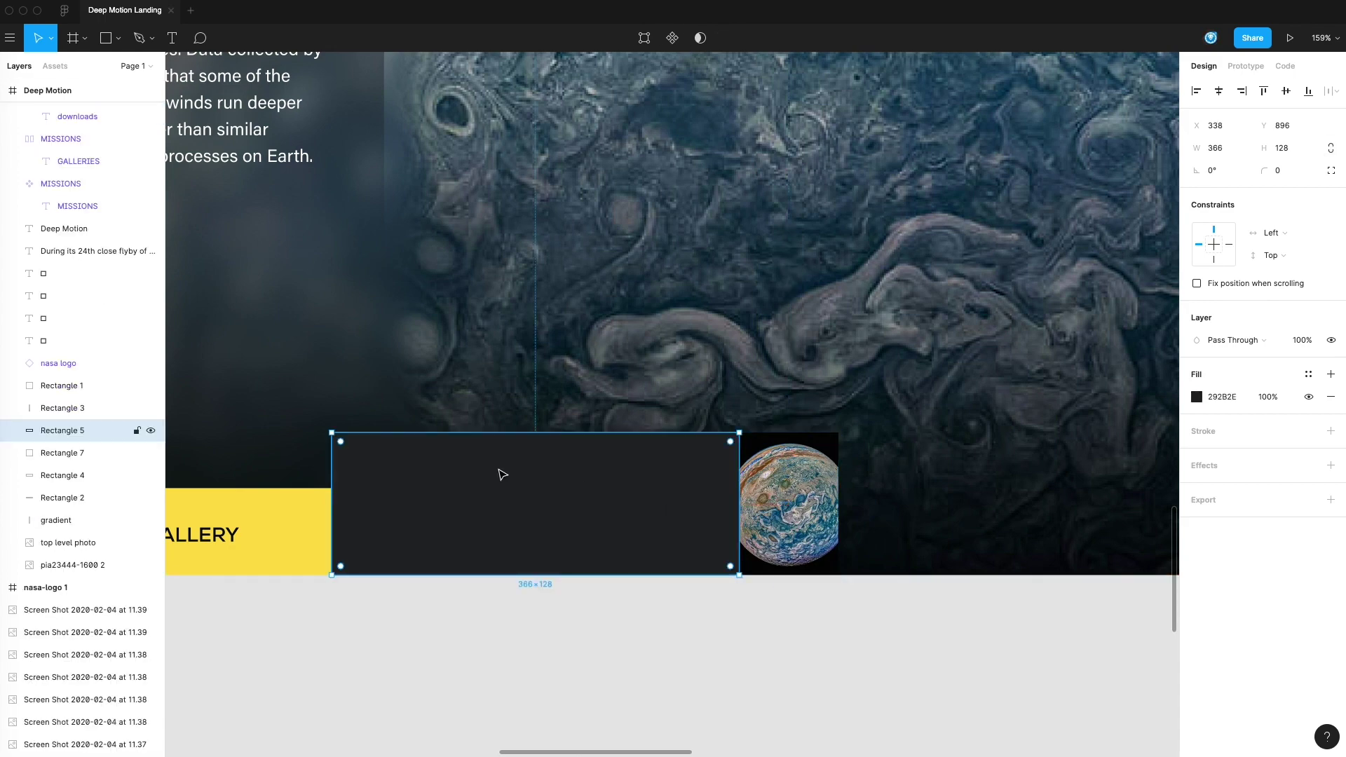
{"action": "left_click_drag", "start_coordinate": [503, 475], "coordinate": [607, 499]}
{"action": "left_click_drag", "start_coordinate": [430, 498], "coordinate": [815, 525]}
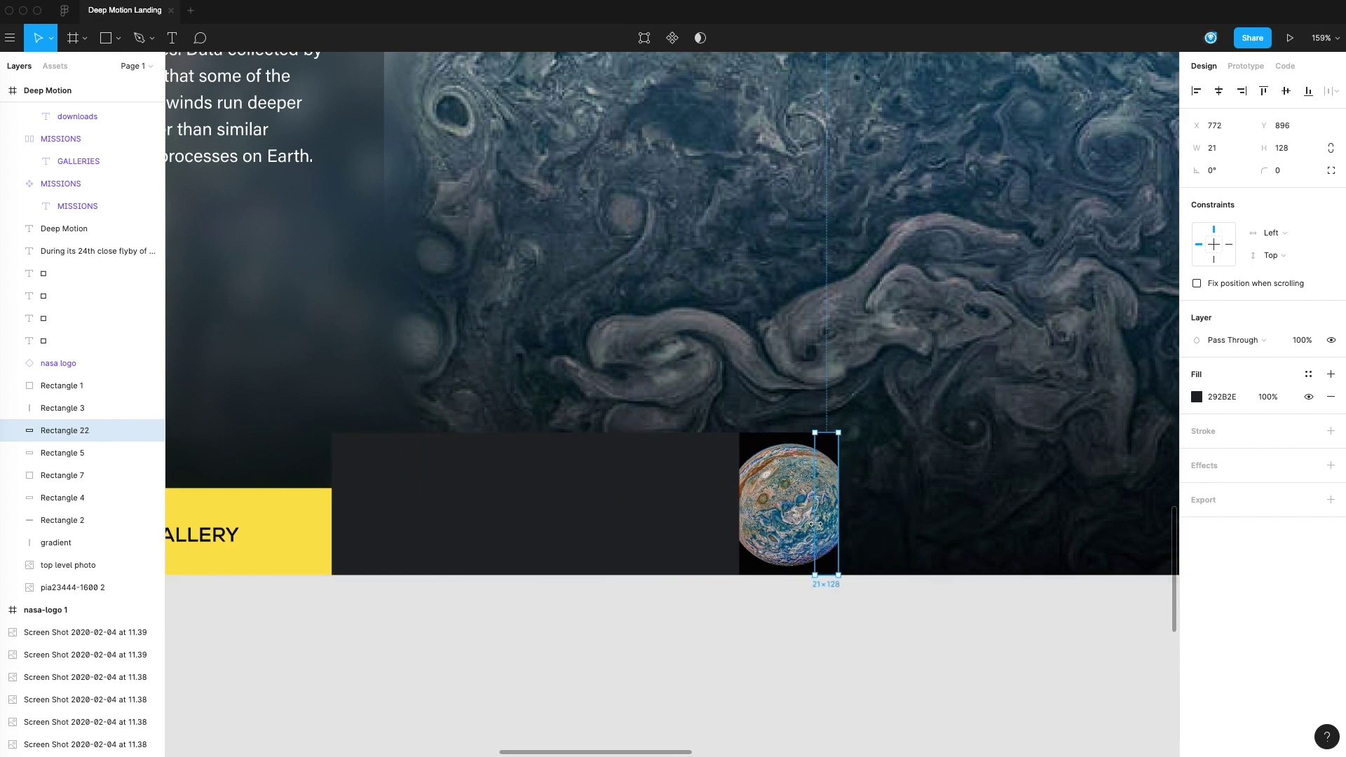
{"action": "key", "text": "alt"}
{"action": "key", "text": "super+alt+bracketright"}
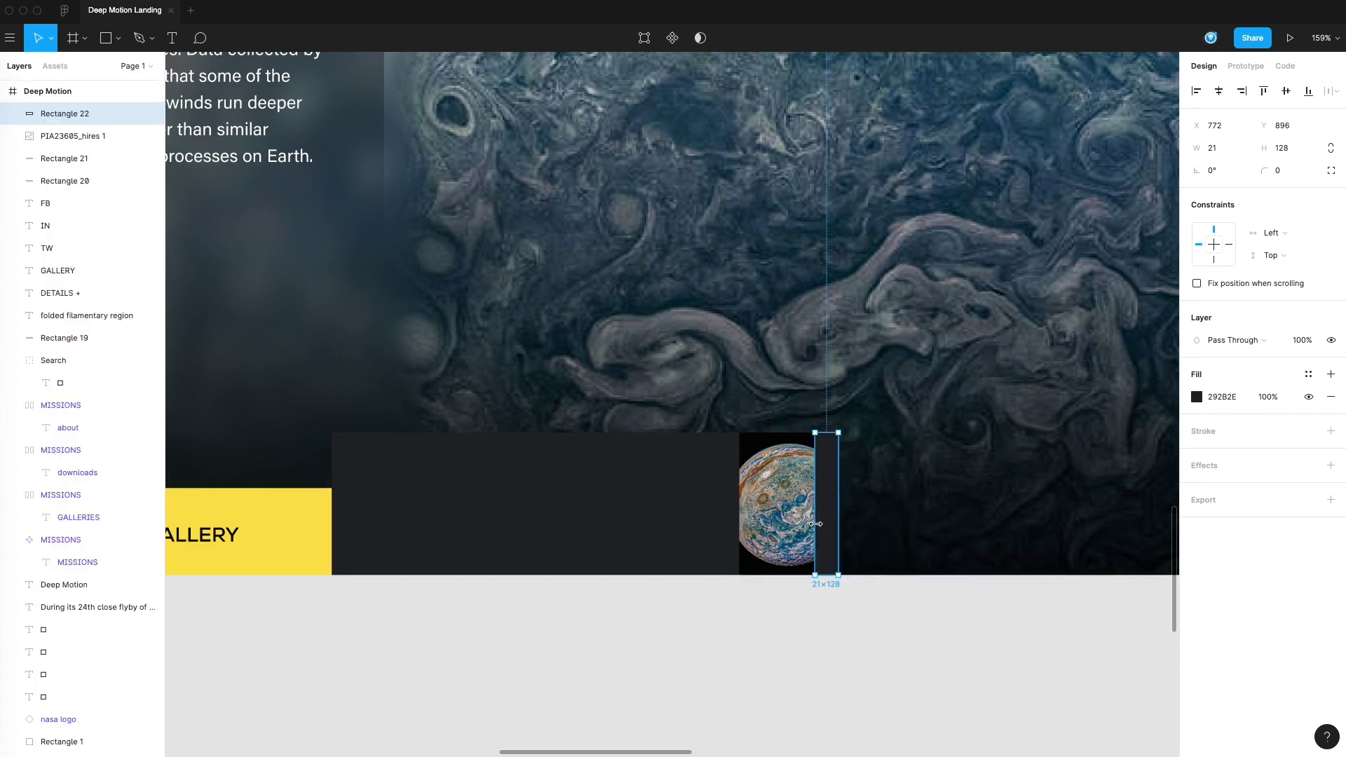
{"action": "left_click", "coordinate": [821, 627]}
- Copy the GALLERY label onto the planet image in front of all layers, sized 104 × 23 and rotated 90°
{"action": "scroll", "coordinate": [841, 589], "scroll_direction": "left", "scroll_amount": 3}
{"action": "scroll", "coordinate": [840, 589], "scroll_direction": "up", "scroll_amount": 3}
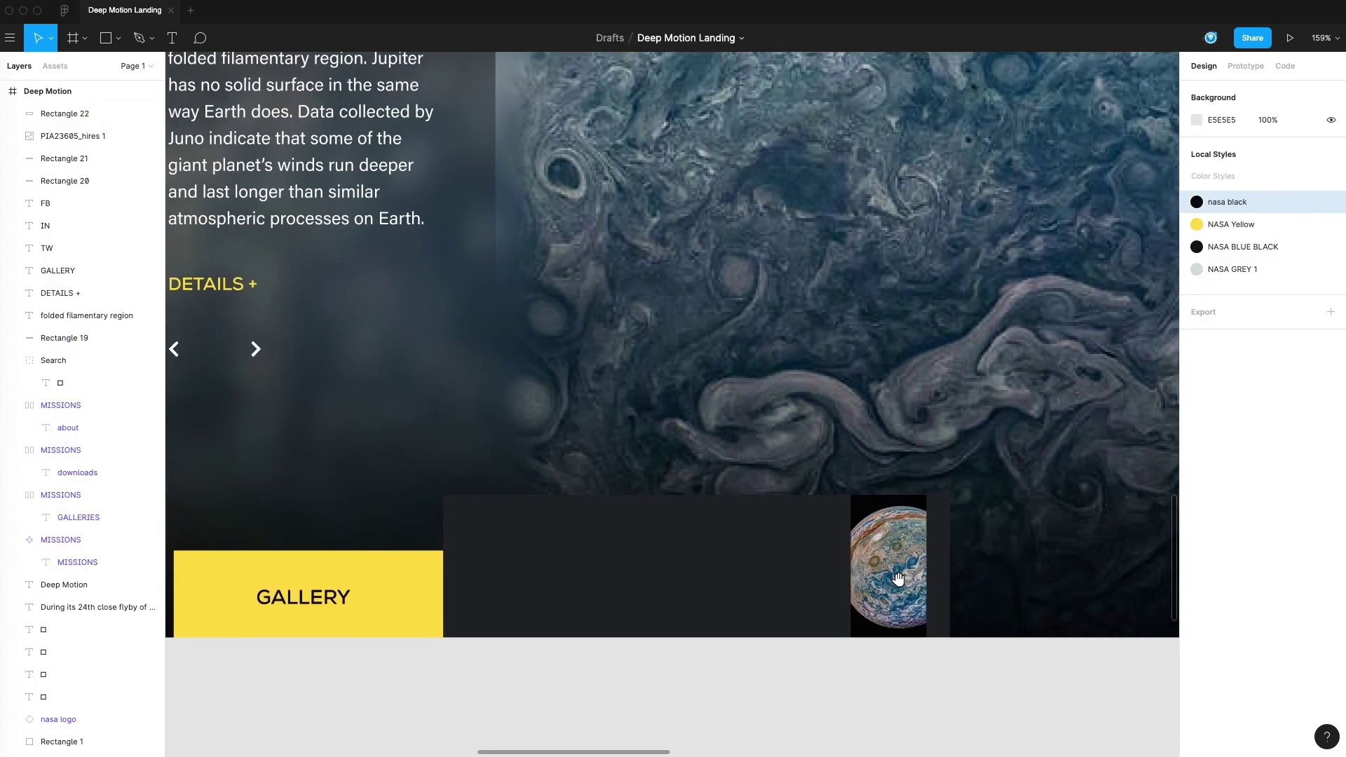
{"action": "scroll", "coordinate": [701, 574], "scroll_direction": "down", "scroll_amount": 2}
{"action": "left_click_drag", "start_coordinate": [491, 583], "coordinate": [1003, 533]}
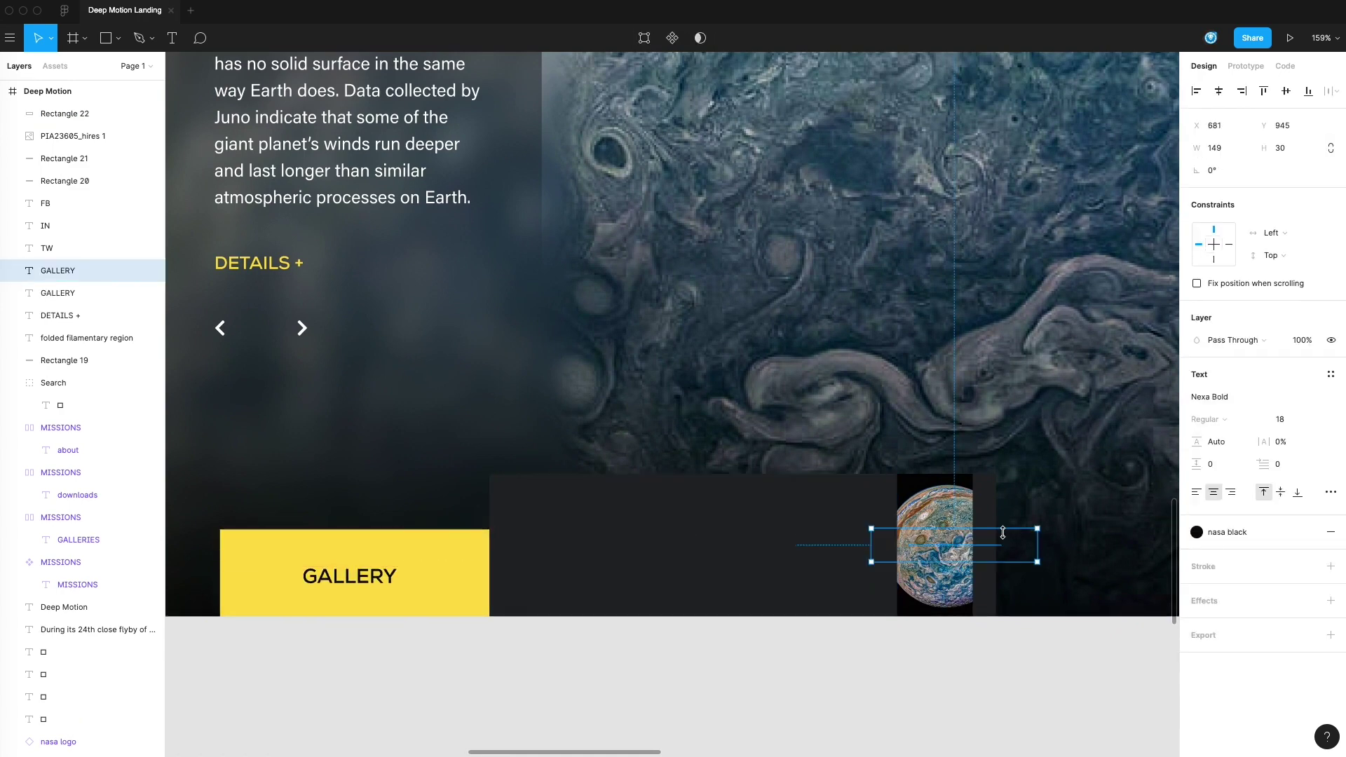
{"action": "key", "text": "super+alt+bracketright"}
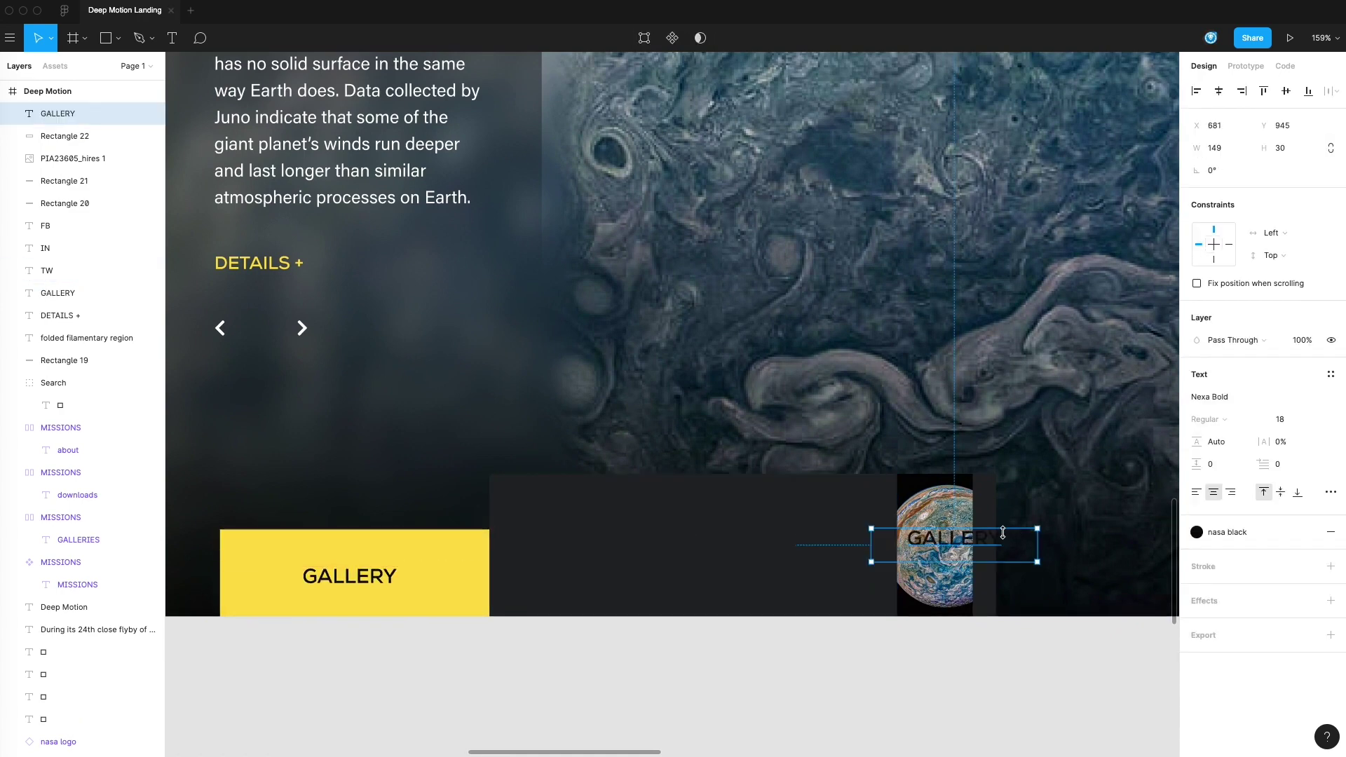
{"action": "left_click_drag", "start_coordinate": [1046, 523], "coordinate": [968, 487]}
- Replace the rotated label's text with NEXT and set its color to white #FFFFFF
{"action": "double_click", "coordinate": [949, 523]}
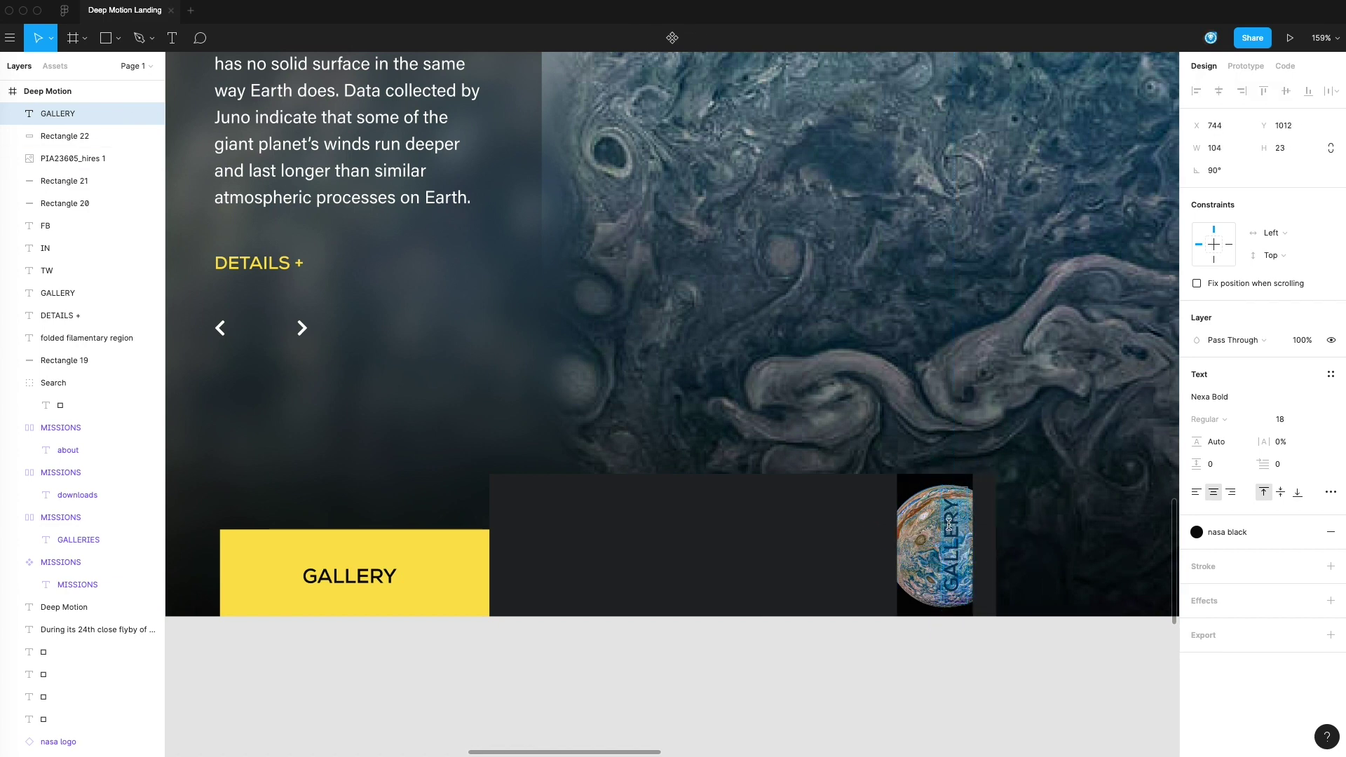
{"action": "type", "text": "NEXT"}
{"action": "left_click", "coordinate": [1196, 532]}
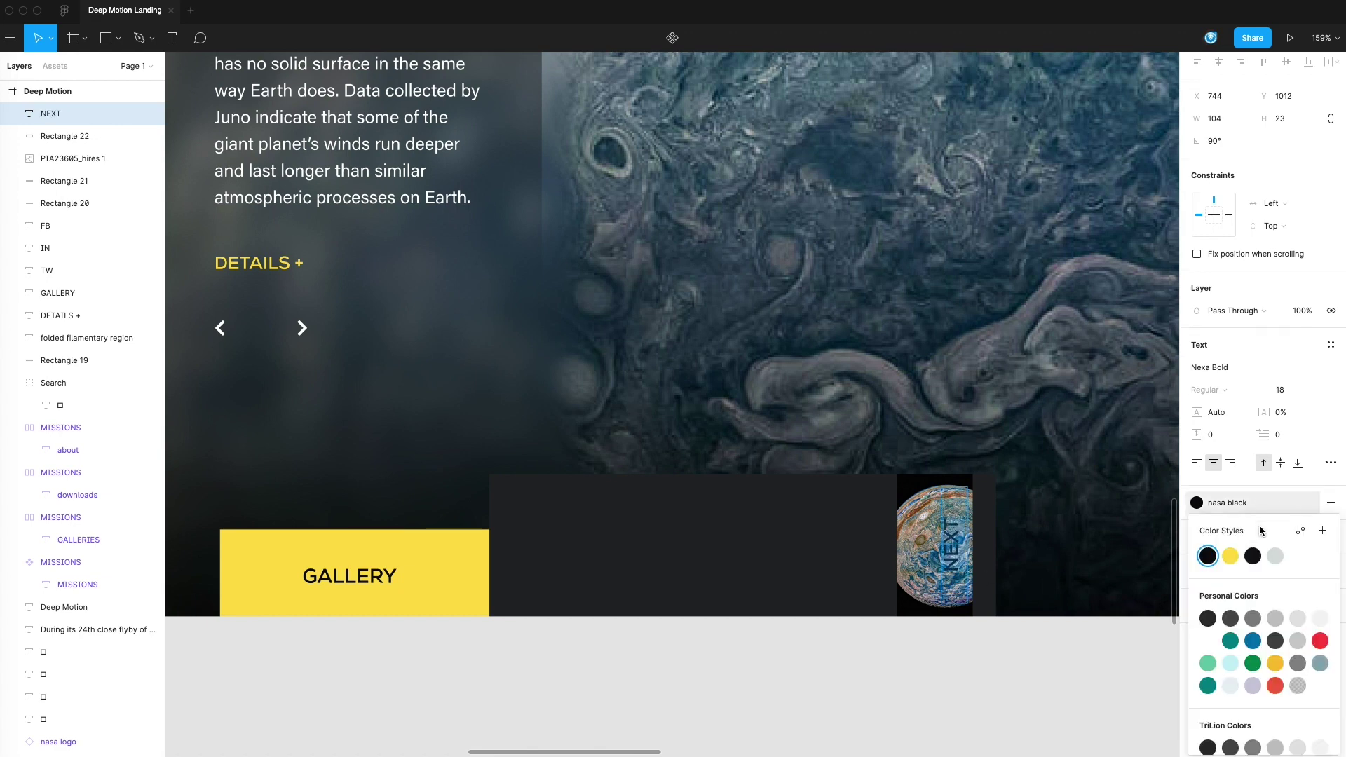
{"action": "left_click", "coordinate": [1212, 643]}
{"action": "left_click", "coordinate": [1048, 674]}
{"action": "key", "text": "Escape"}
- Set the NEXT label's font size to 12 and move it onto the narrow dark strip, reducing its height to 13
{"action": "left_click", "coordinate": [1260, 398]}
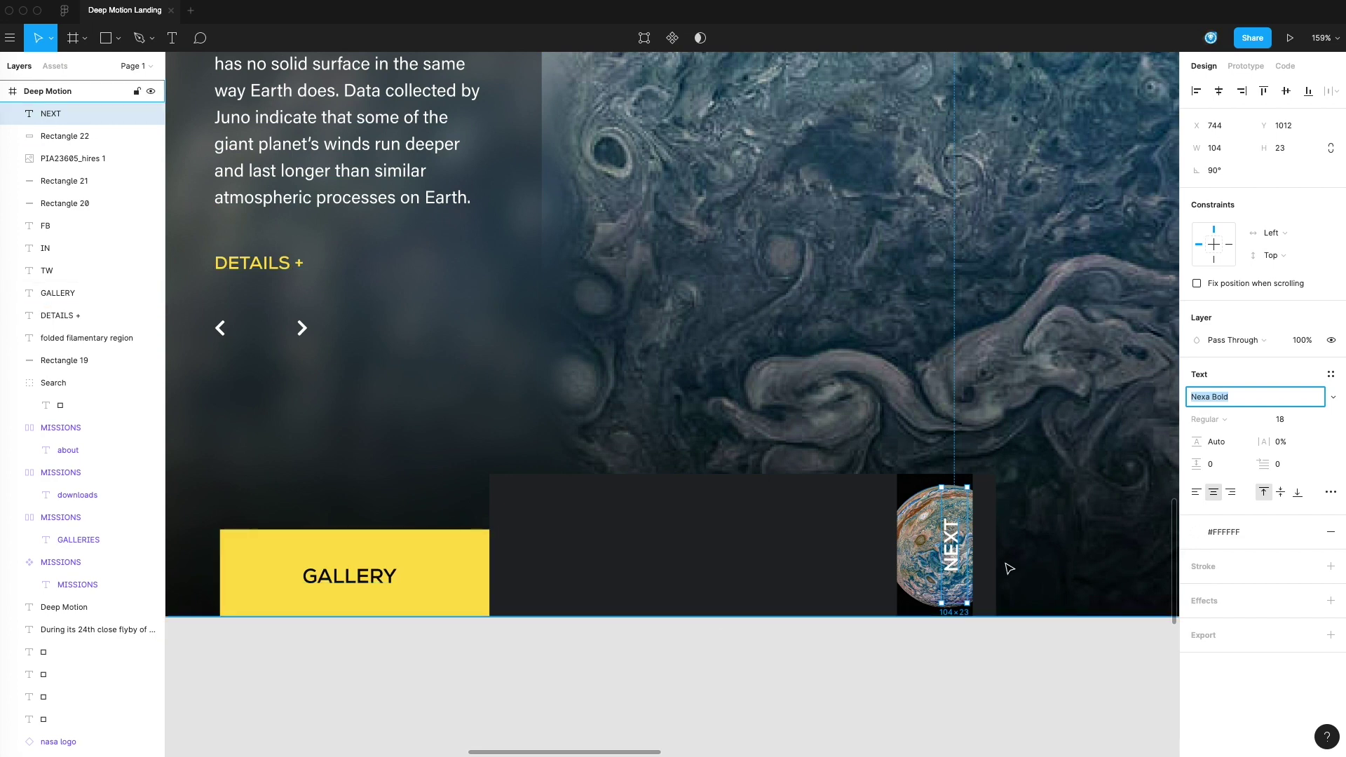
{"action": "left_click", "coordinate": [1293, 420]}
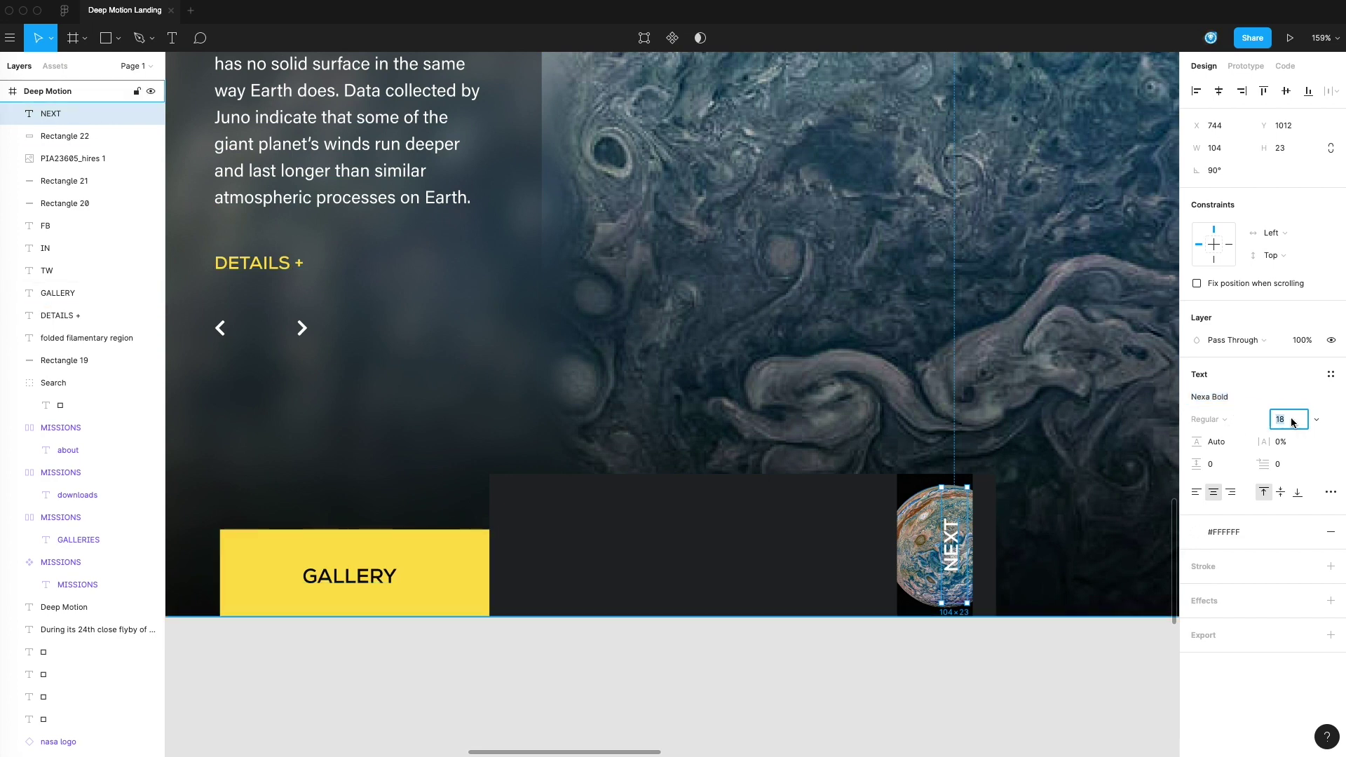
{"action": "key", "text": "Return"}
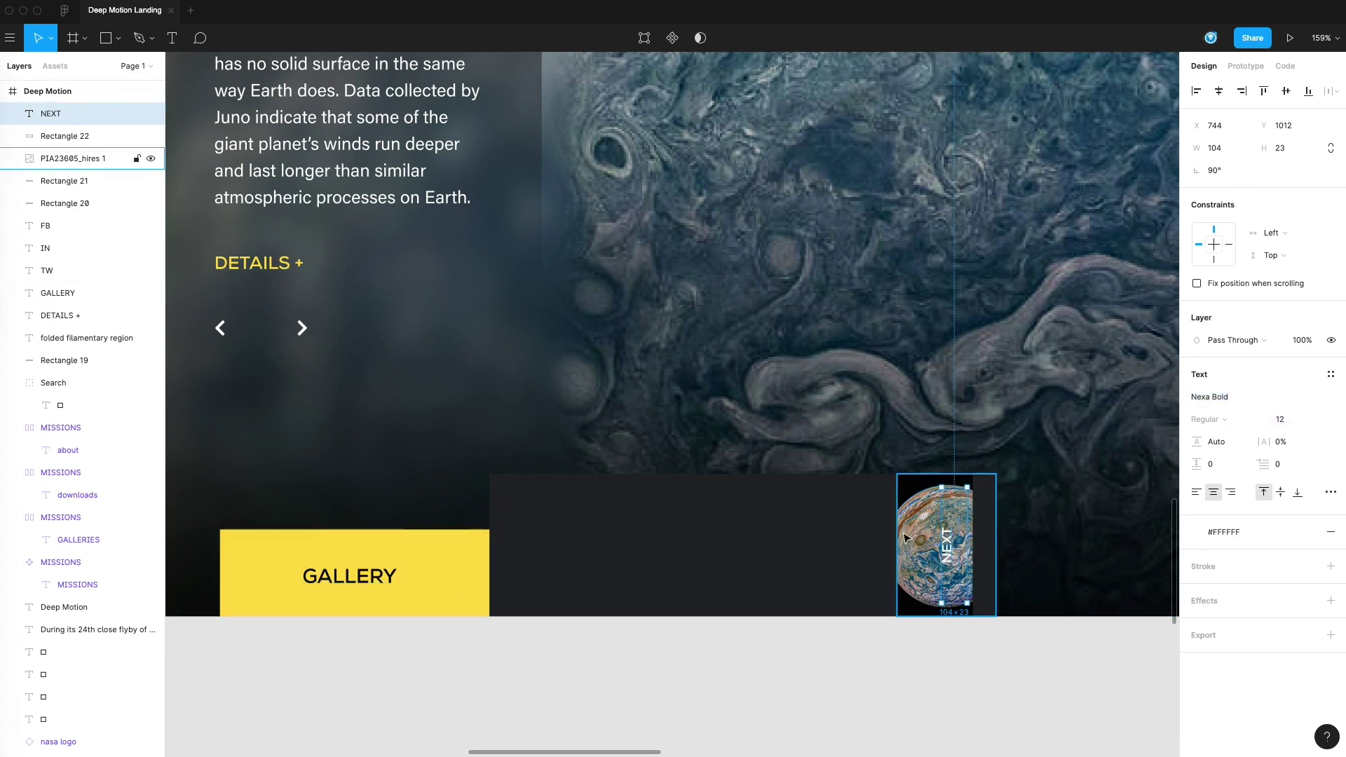
{"action": "left_click_drag", "start_coordinate": [956, 548], "coordinate": [991, 551]}
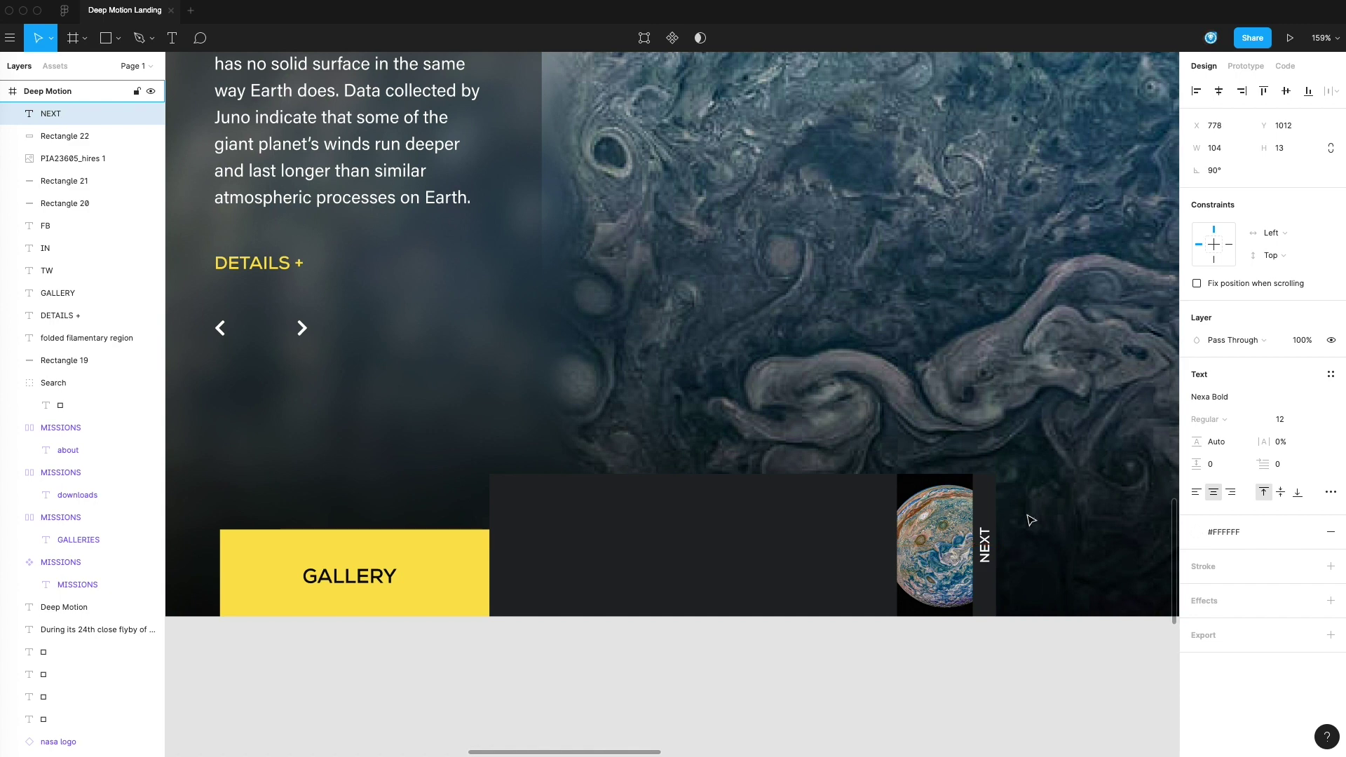
- Set the fill opacity of the narrow dark strip behind NEXT to 70%
{"action": "left_click", "coordinate": [985, 477]}
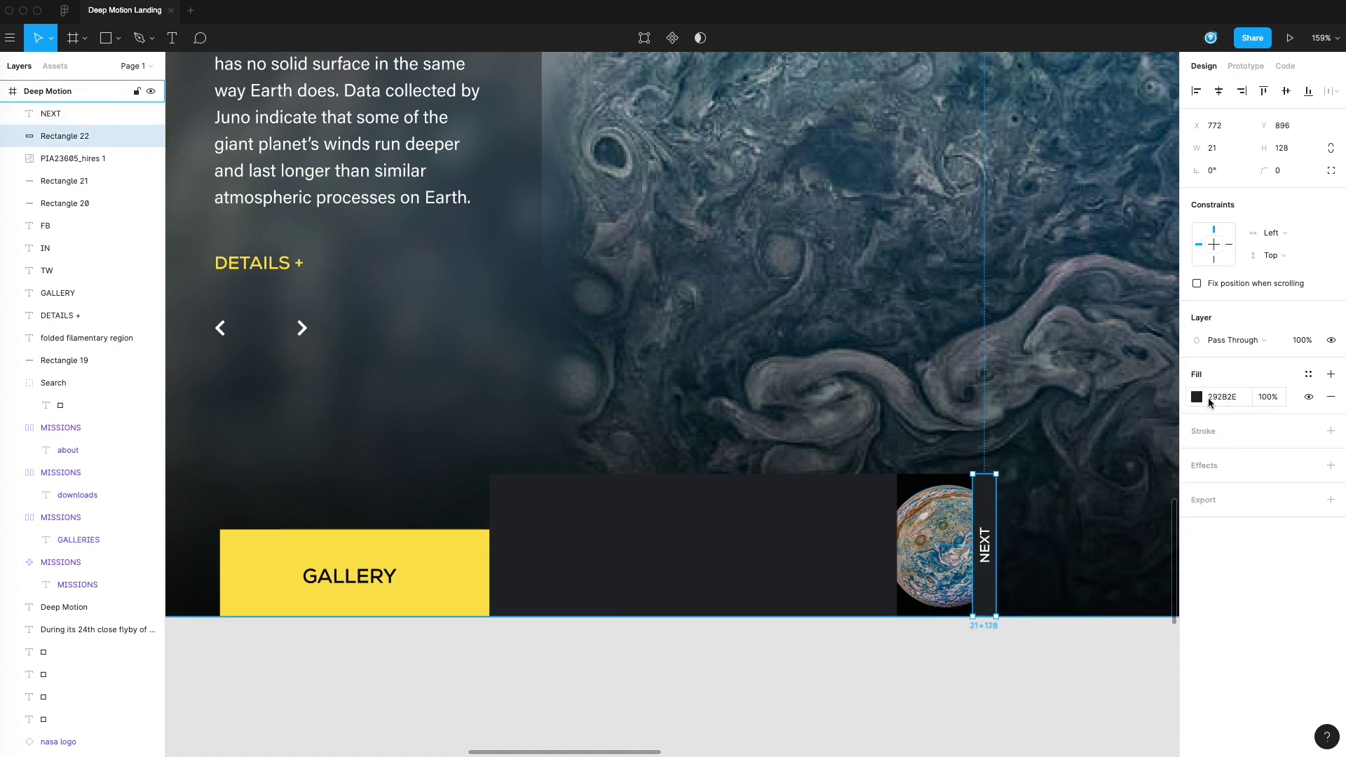
{"action": "left_click", "coordinate": [1273, 399]}
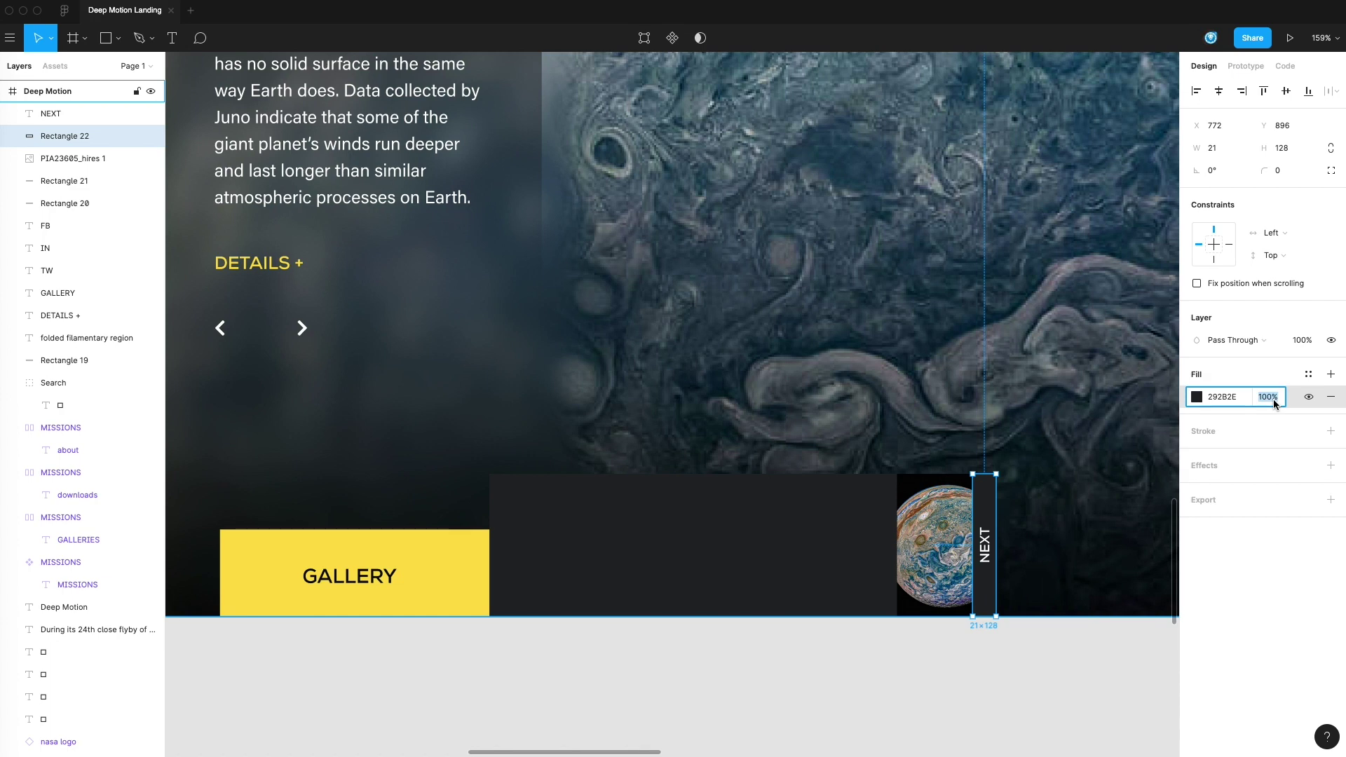
{"action": "type", "text": "50"}
{"action": "key", "text": "Return"}
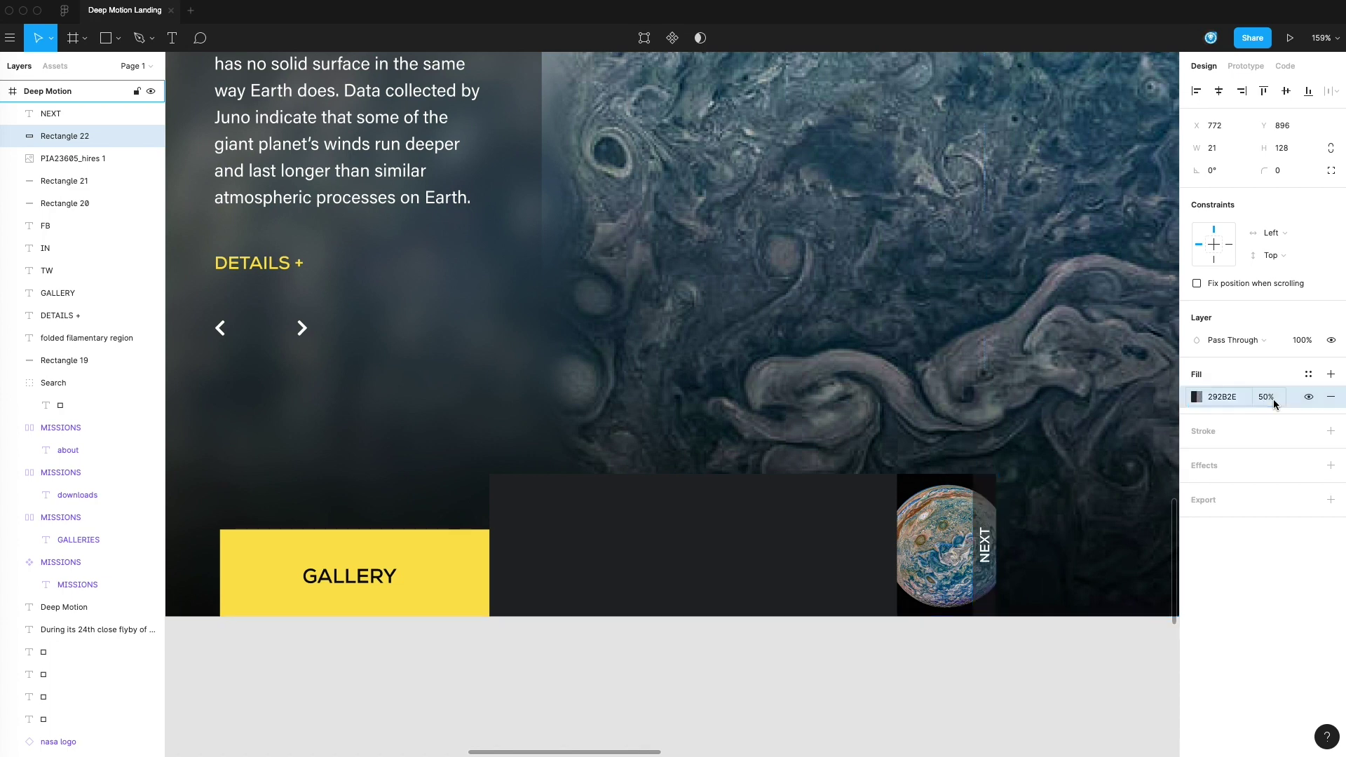
{"action": "type", "text": "70"}
{"action": "key", "text": "Return"}
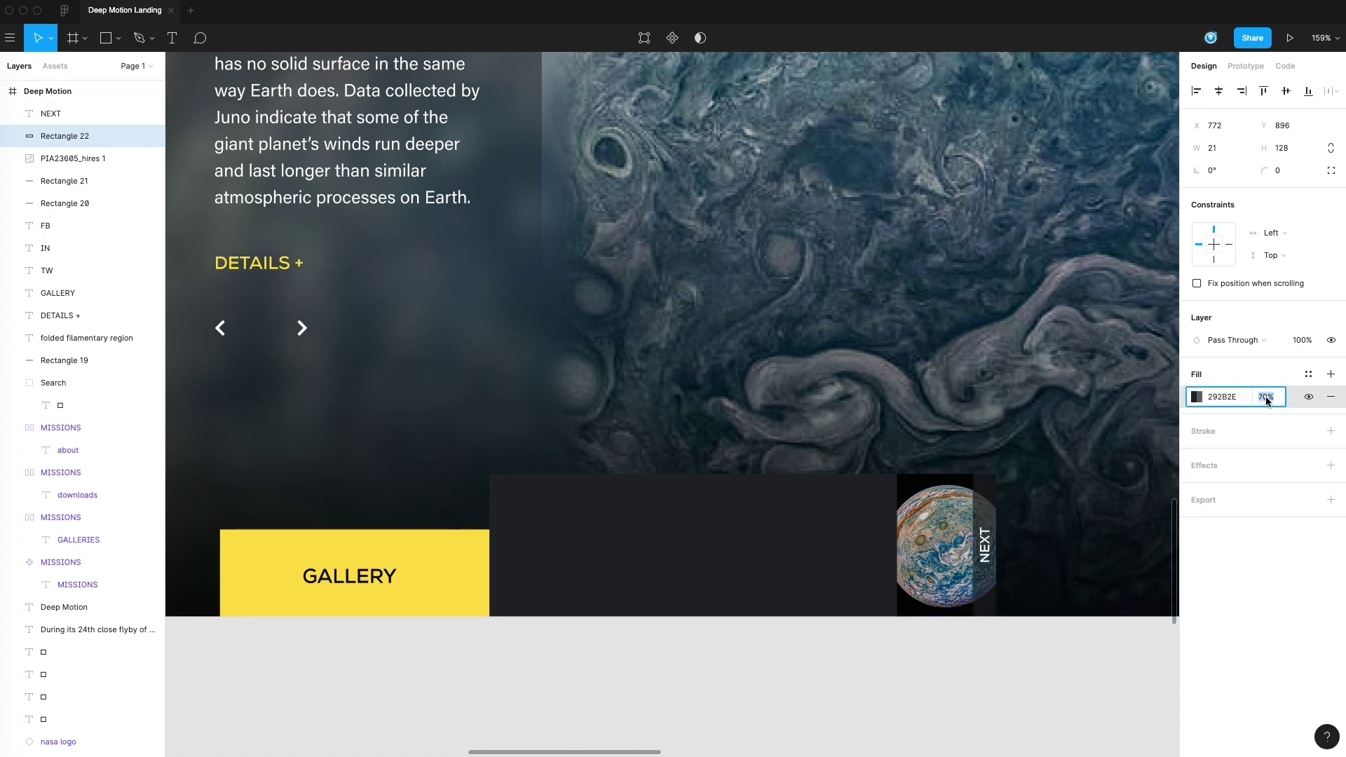
{"action": "left_click", "coordinate": [943, 631]}
- Set the Deep Motion heading's letter case to uppercase
{"action": "scroll", "coordinate": [850, 649], "scroll_direction": "right", "scroll_amount": 4}
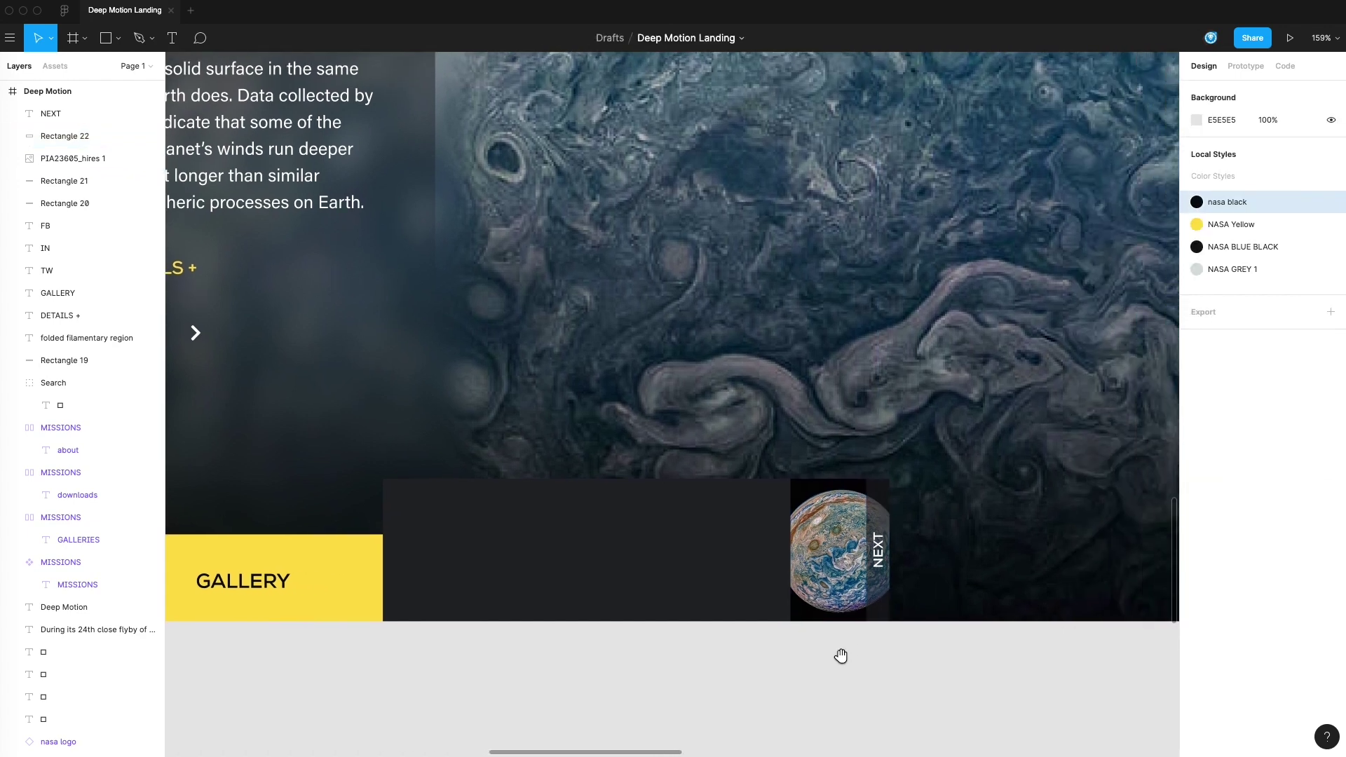
{"action": "key", "text": "shift+1"}
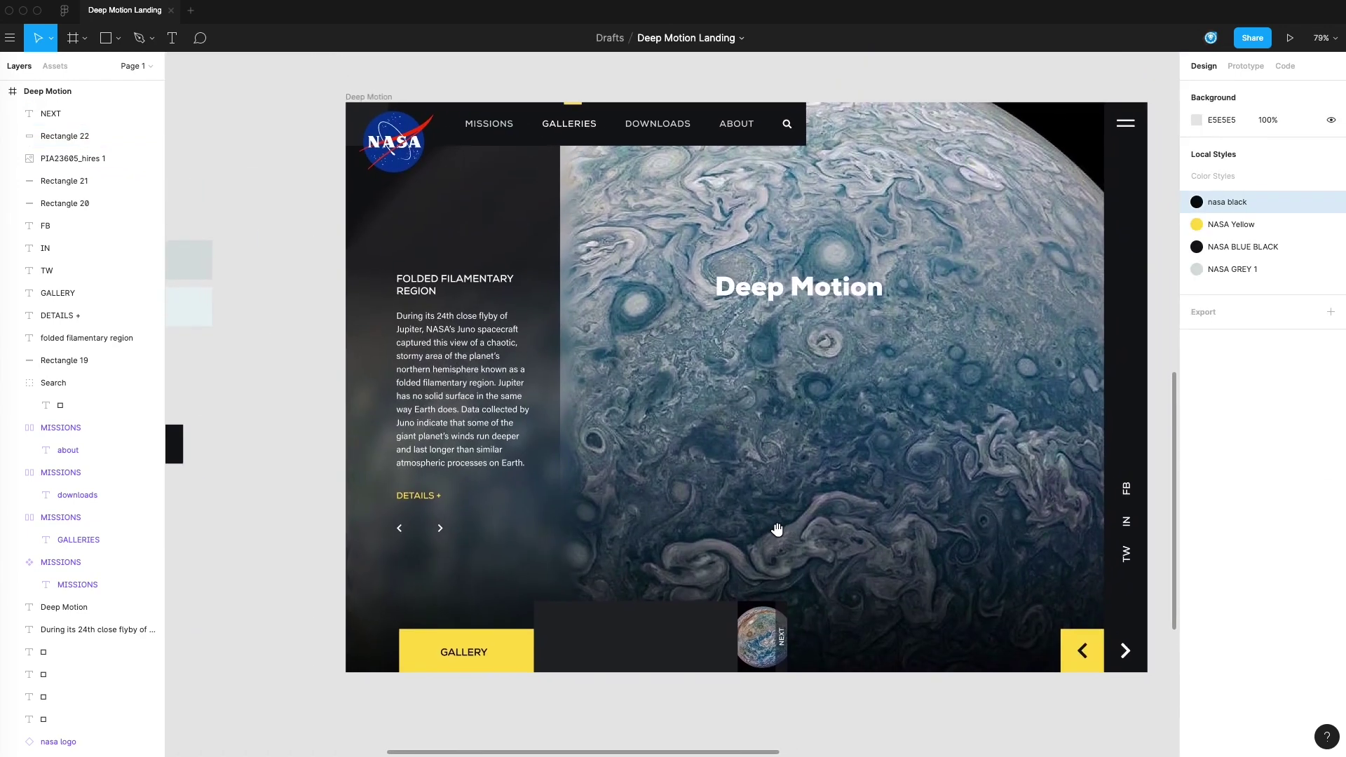
{"action": "left_click", "coordinate": [776, 288]}
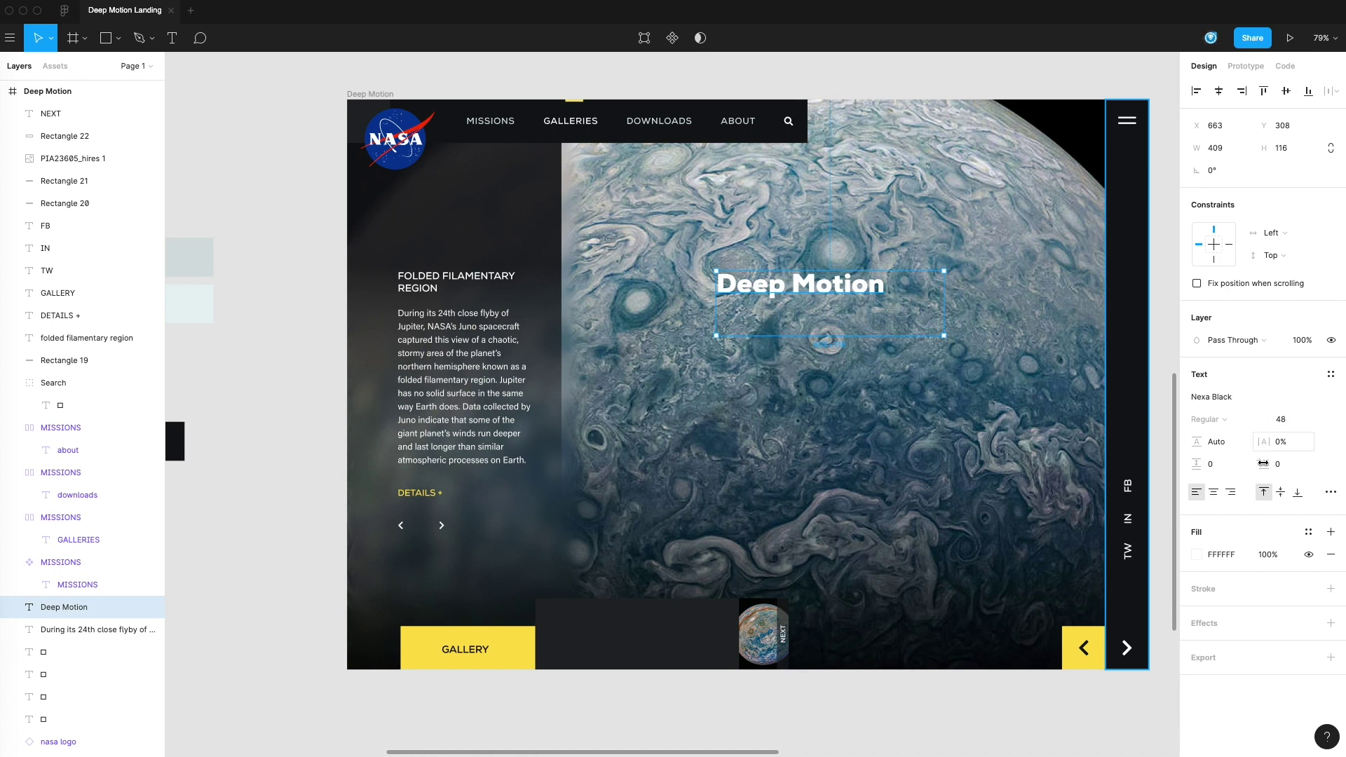
{"action": "left_click", "coordinate": [1330, 492]}
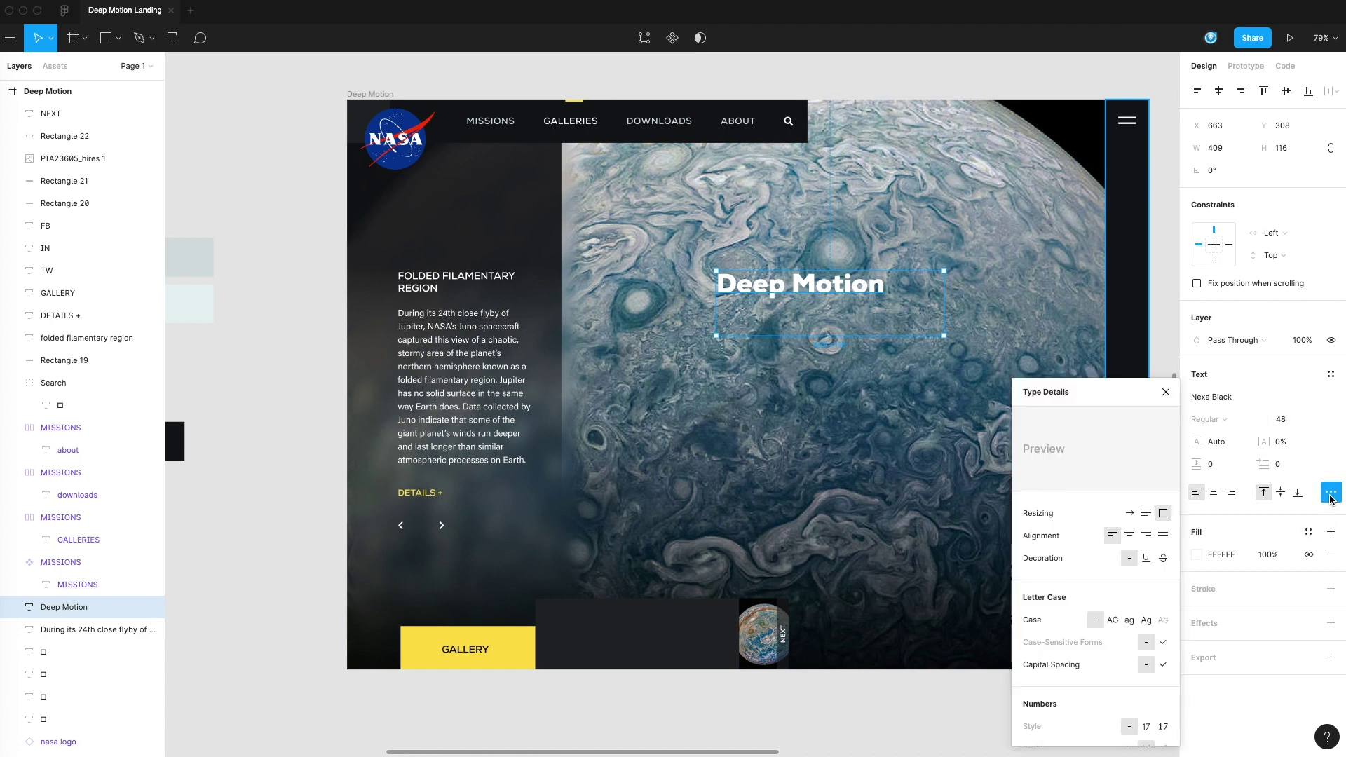
{"action": "left_click", "coordinate": [1113, 621]}
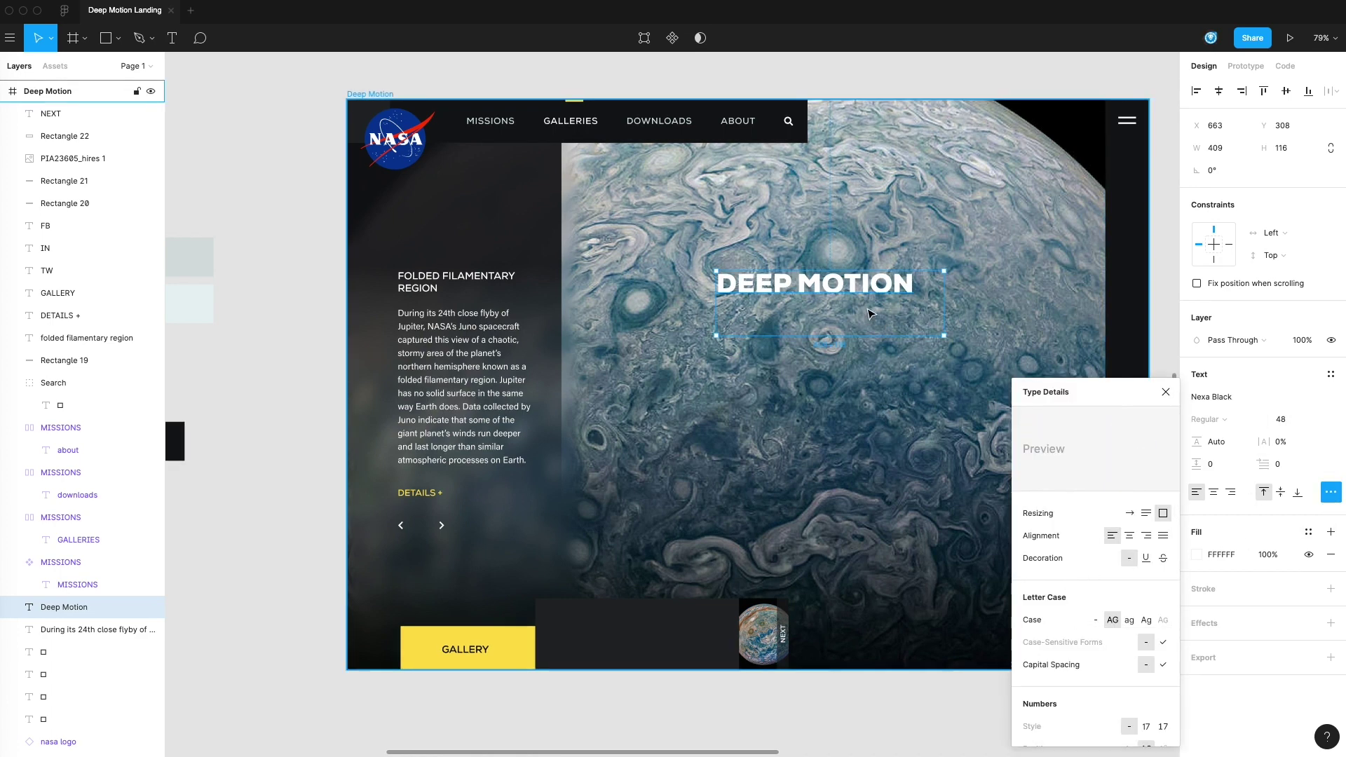
{"action": "left_click", "coordinate": [1165, 392]}
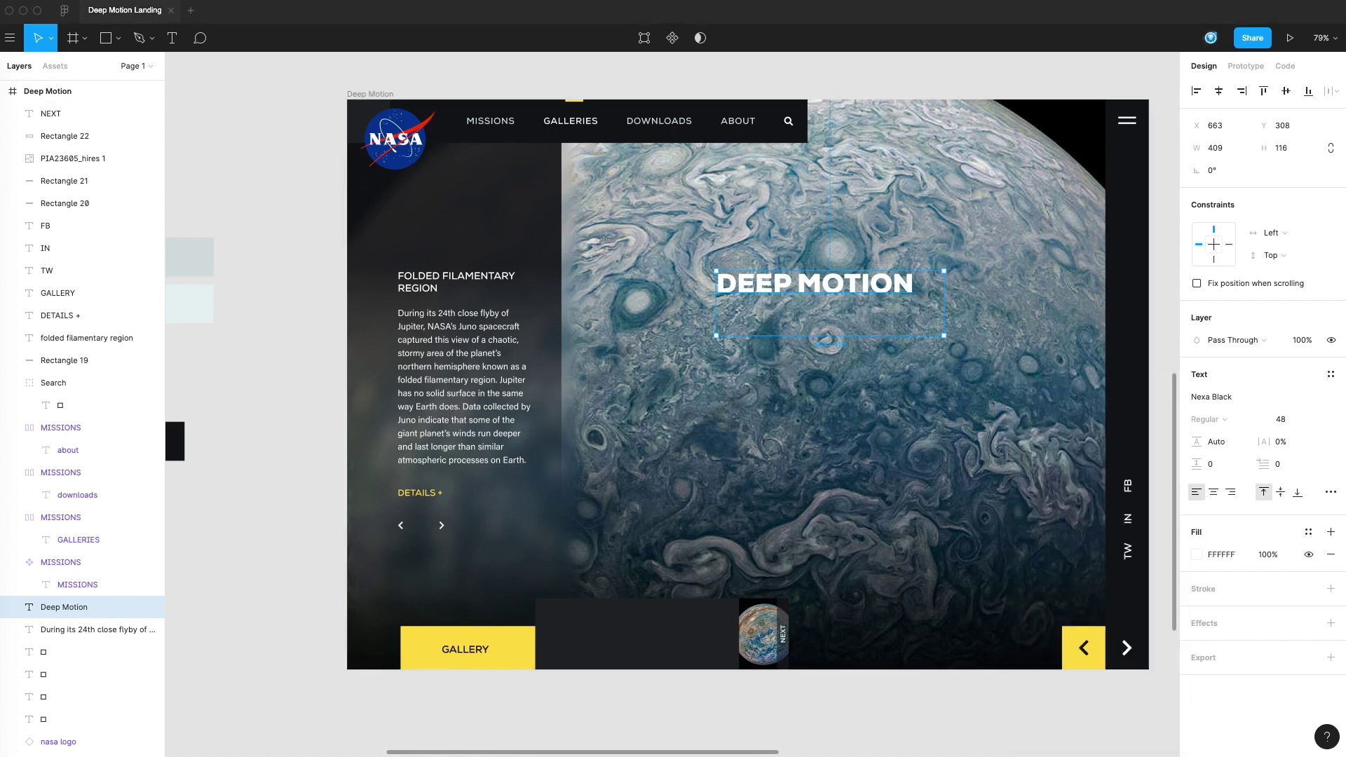
- Set the DEEP MOTION heading's font size to 128 and enlarge its text box to 615 × 354
{"action": "double_click", "coordinate": [851, 288]}
{"action": "left_click", "coordinate": [1277, 420]}
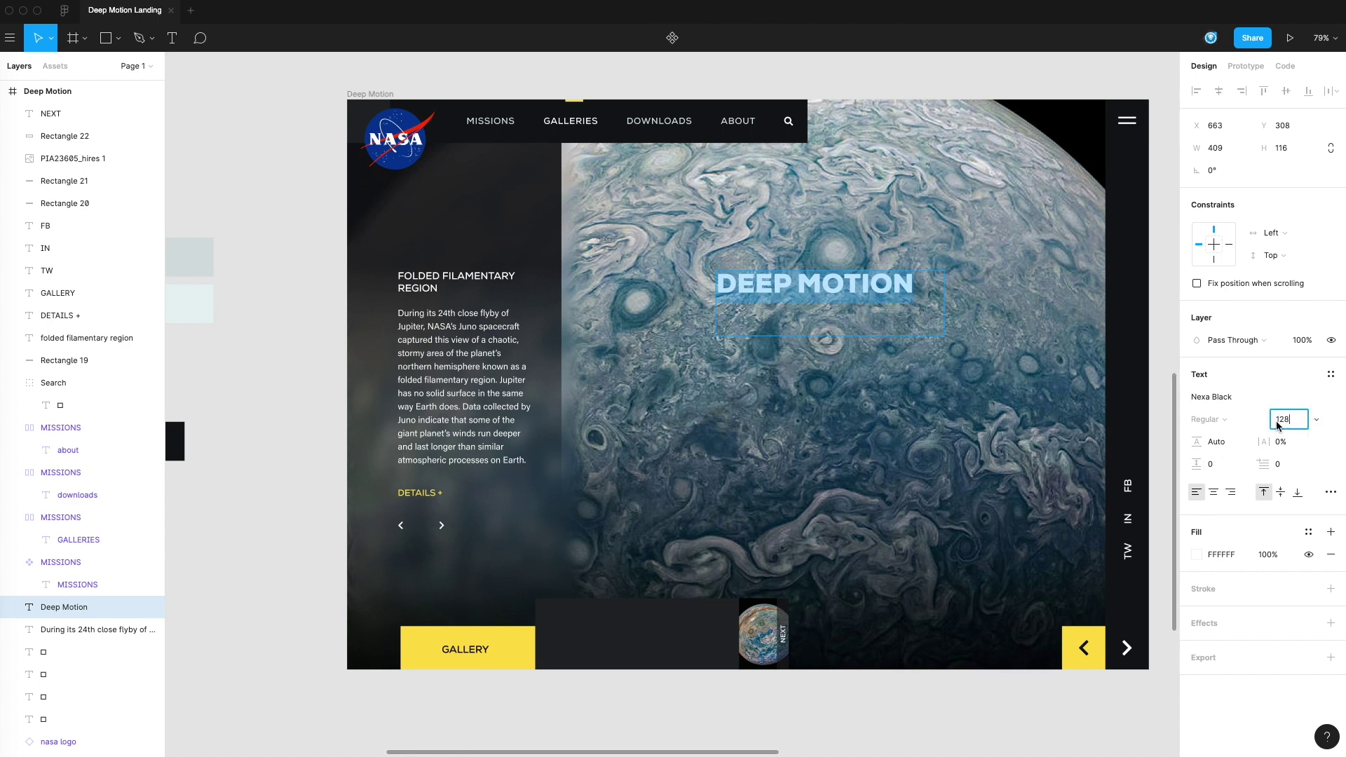
{"action": "key", "text": "Return"}
{"action": "key", "text": "Escape"}
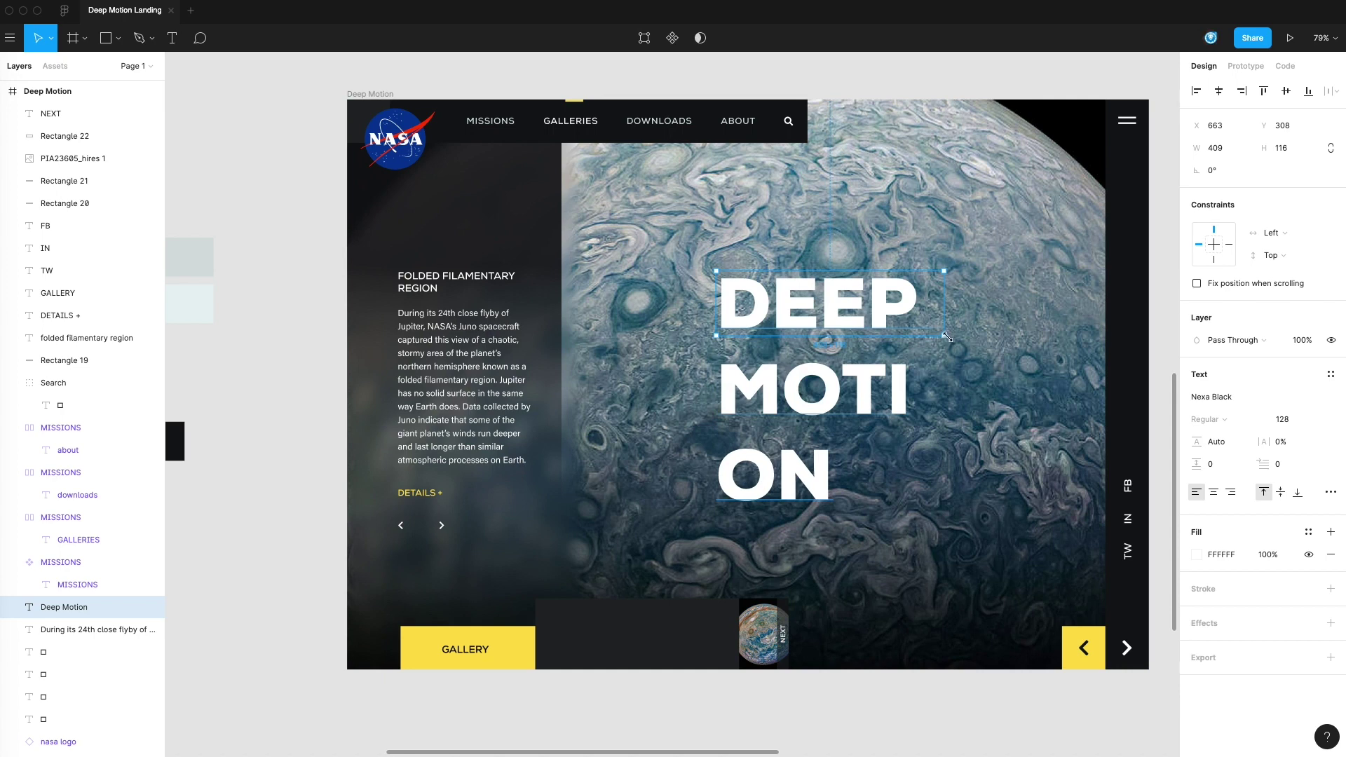
{"action": "left_click_drag", "start_coordinate": [945, 337], "coordinate": [1058, 467]}
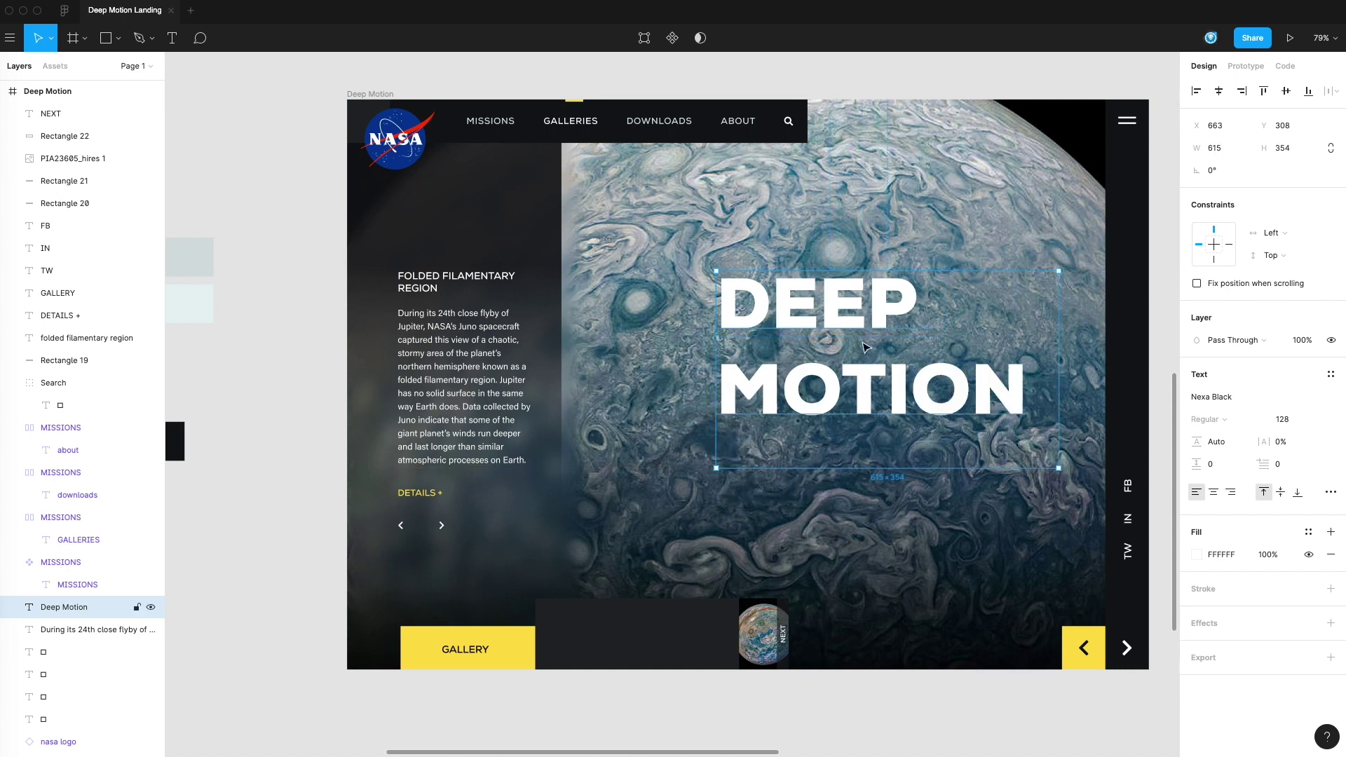
- Set the DEEP MOTION heading's line height to 120 and move the heading to X 533, Y 314
{"action": "left_click", "coordinate": [1237, 446]}
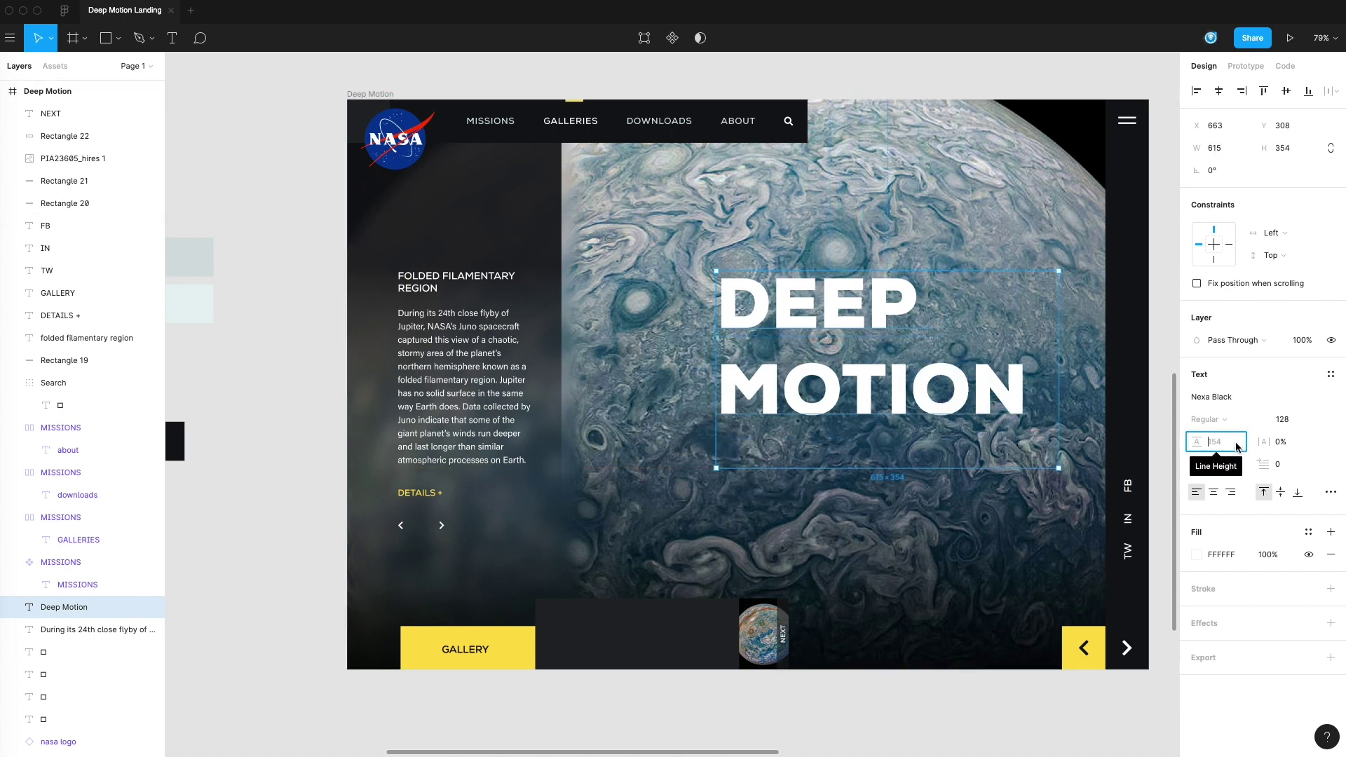
{"action": "type", "text": "120"}
{"action": "key", "text": "Return"}
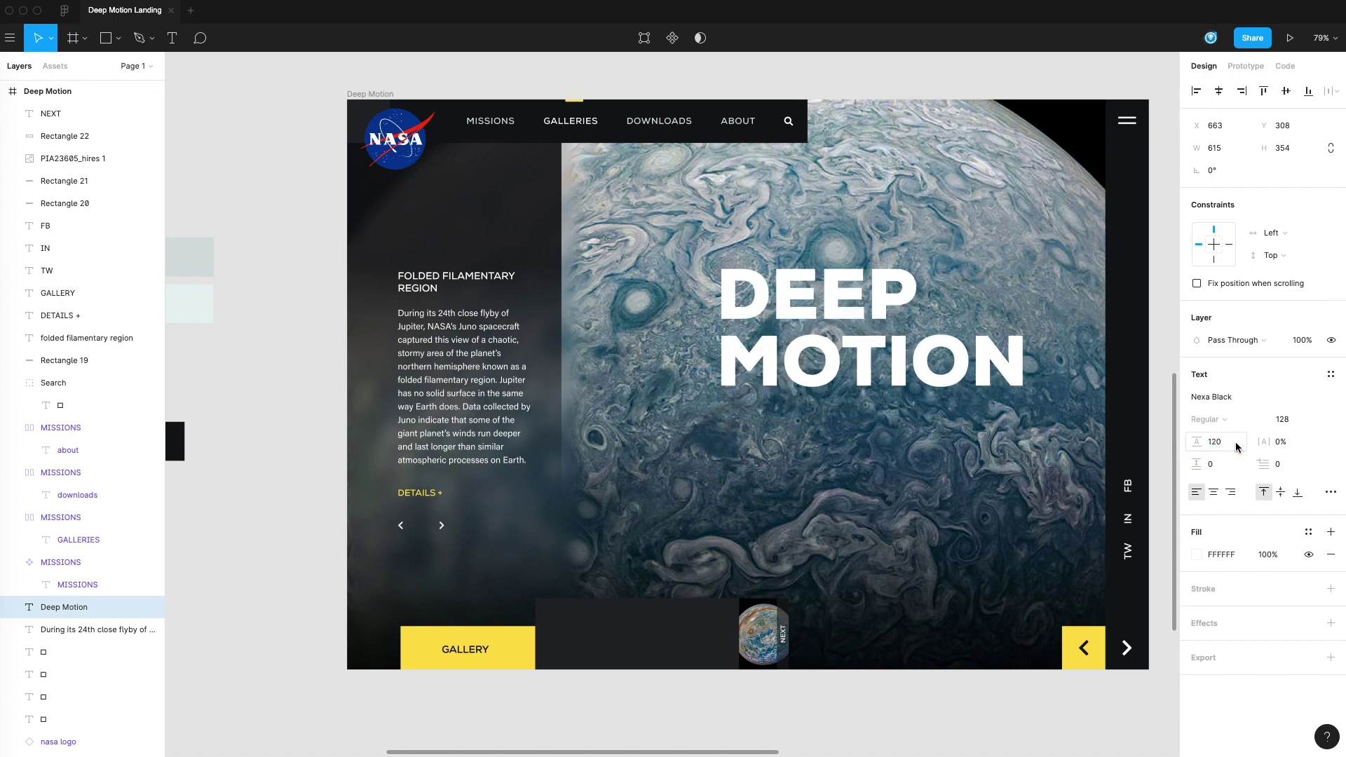
{"action": "left_click", "coordinate": [941, 70]}
{"action": "left_click_drag", "start_coordinate": [828, 319], "coordinate": [737, 315]}
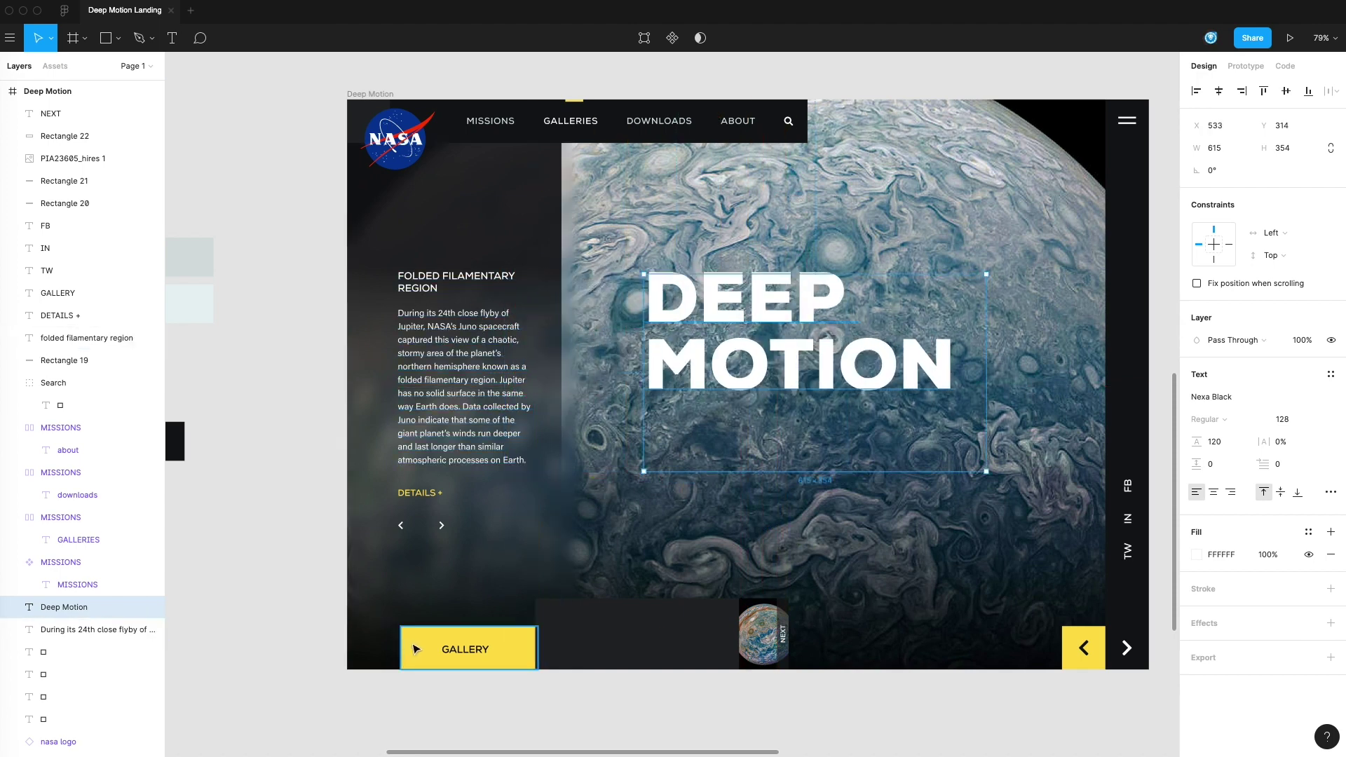
- Place a 96 × 78 yellow rectangle as a spacer at the photo's left edge and move the DEEP MOTION heading beside it at Y 308
{"action": "left_click_drag", "start_coordinate": [520, 640], "coordinate": [601, 296]}
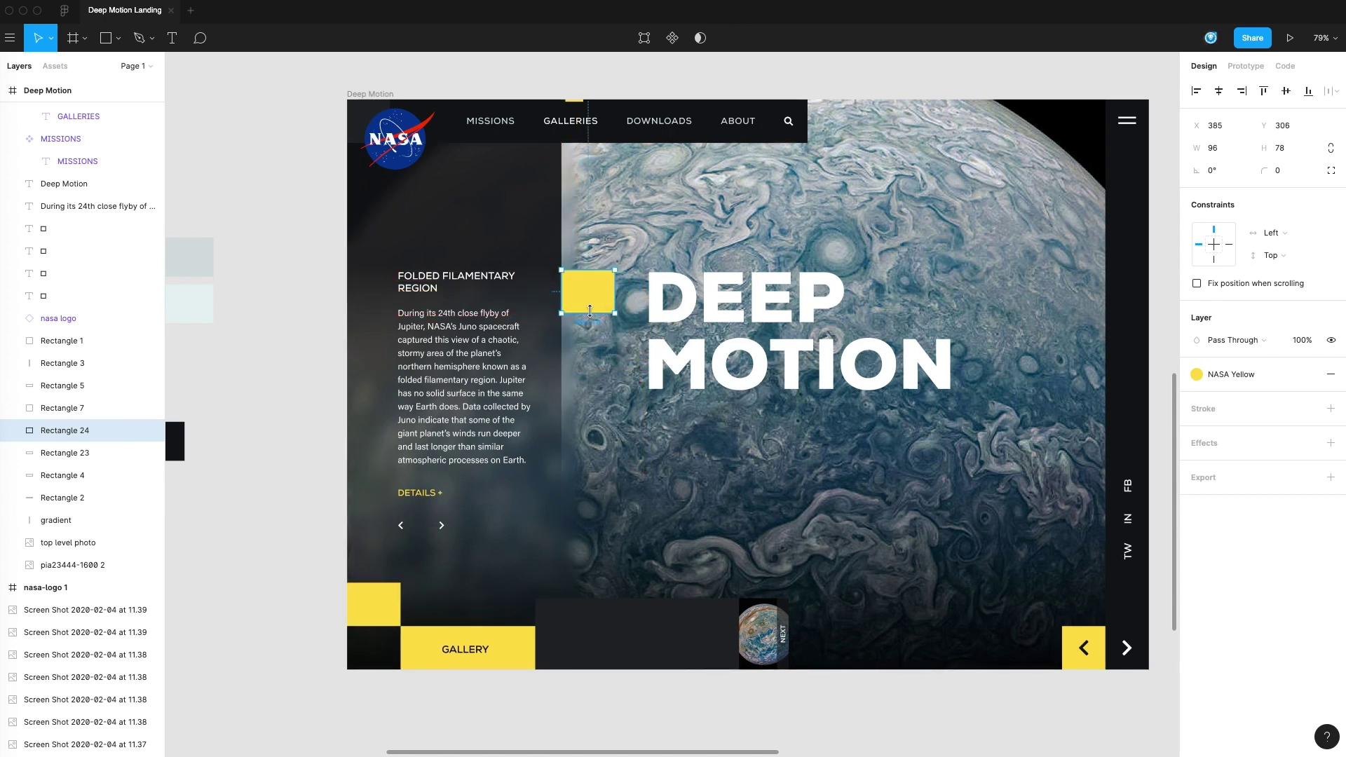
{"action": "left_click", "coordinate": [361, 615]}
{"action": "key", "text": "Delete"}
{"action": "left_click_drag", "start_coordinate": [700, 300], "coordinate": [664, 301]}
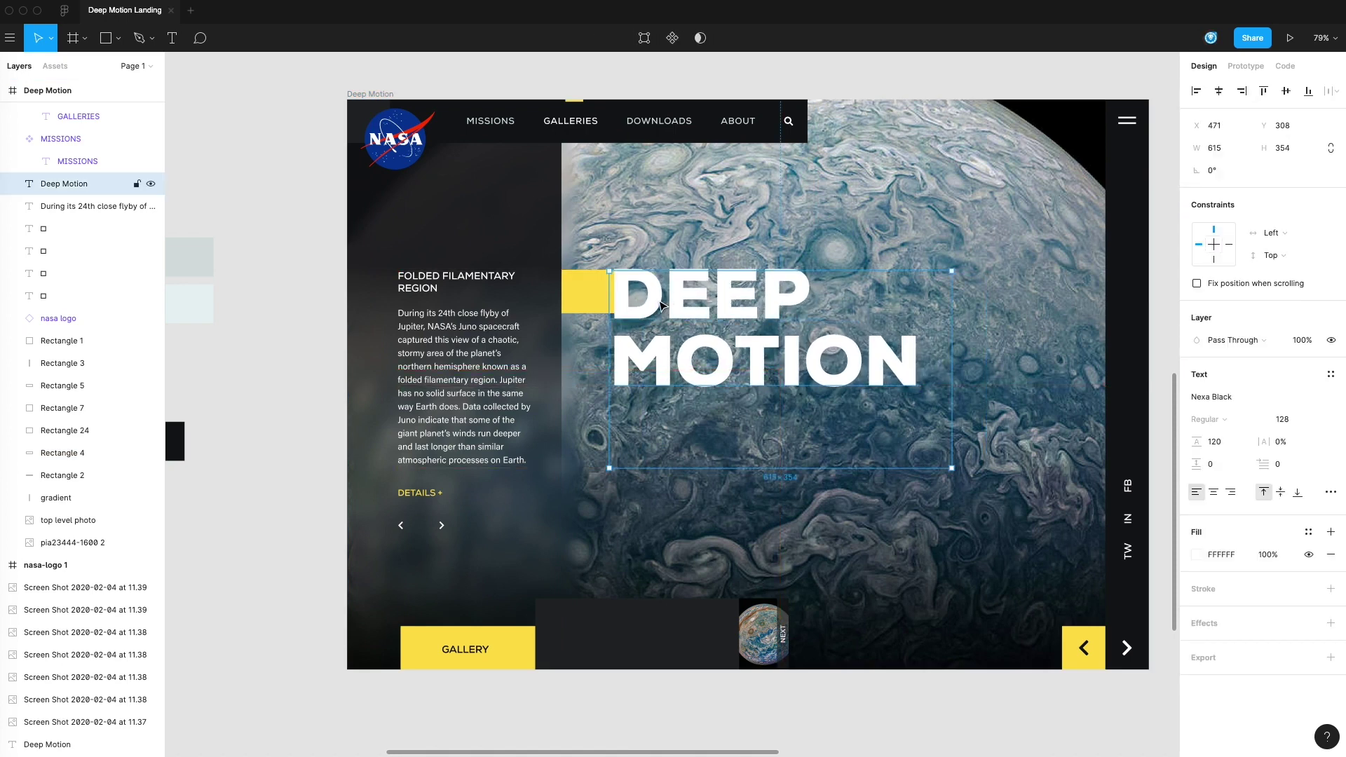
{"action": "left_click_drag", "start_coordinate": [637, 286], "coordinate": [665, 286]}
- Widen the yellow spacer rectangle toward the heading and set its width to 128
{"action": "left_click", "coordinate": [589, 298]}
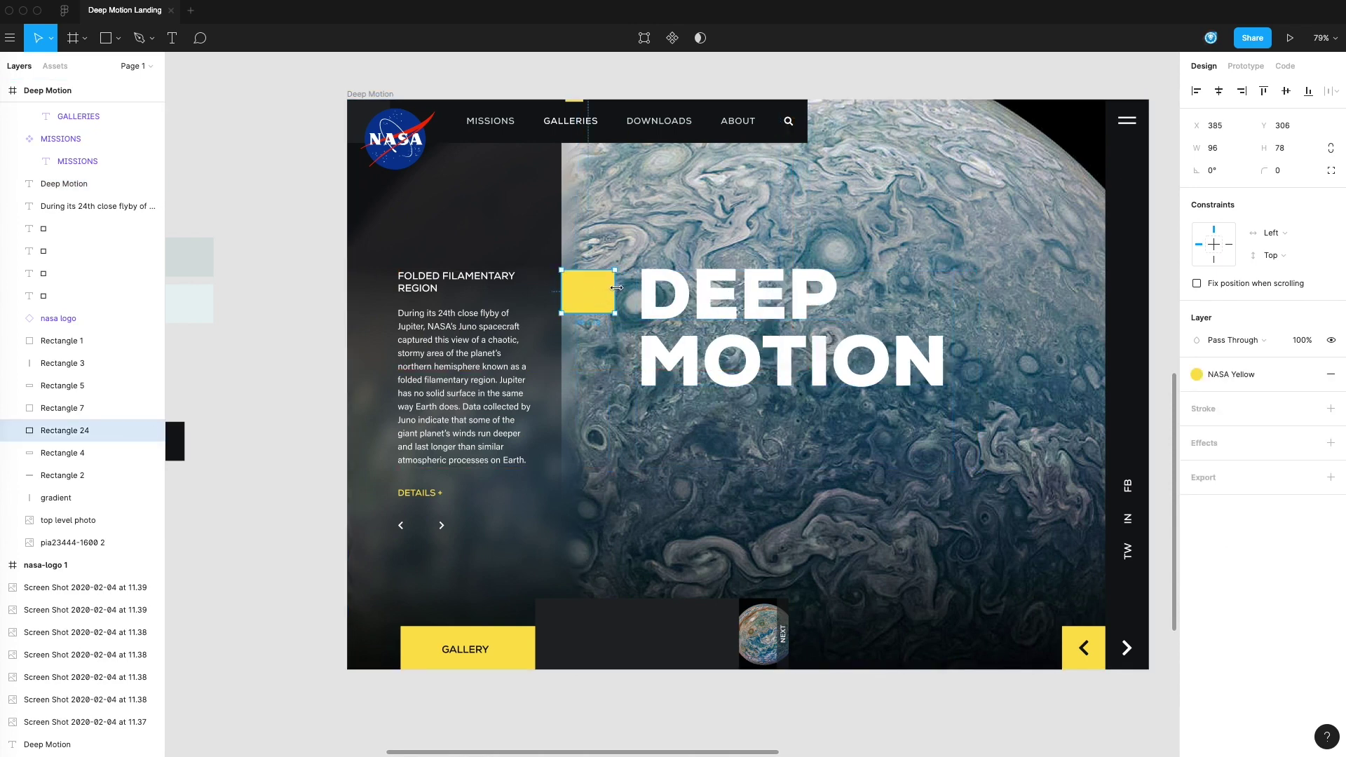
{"action": "left_click_drag", "start_coordinate": [617, 288], "coordinate": [635, 286]}
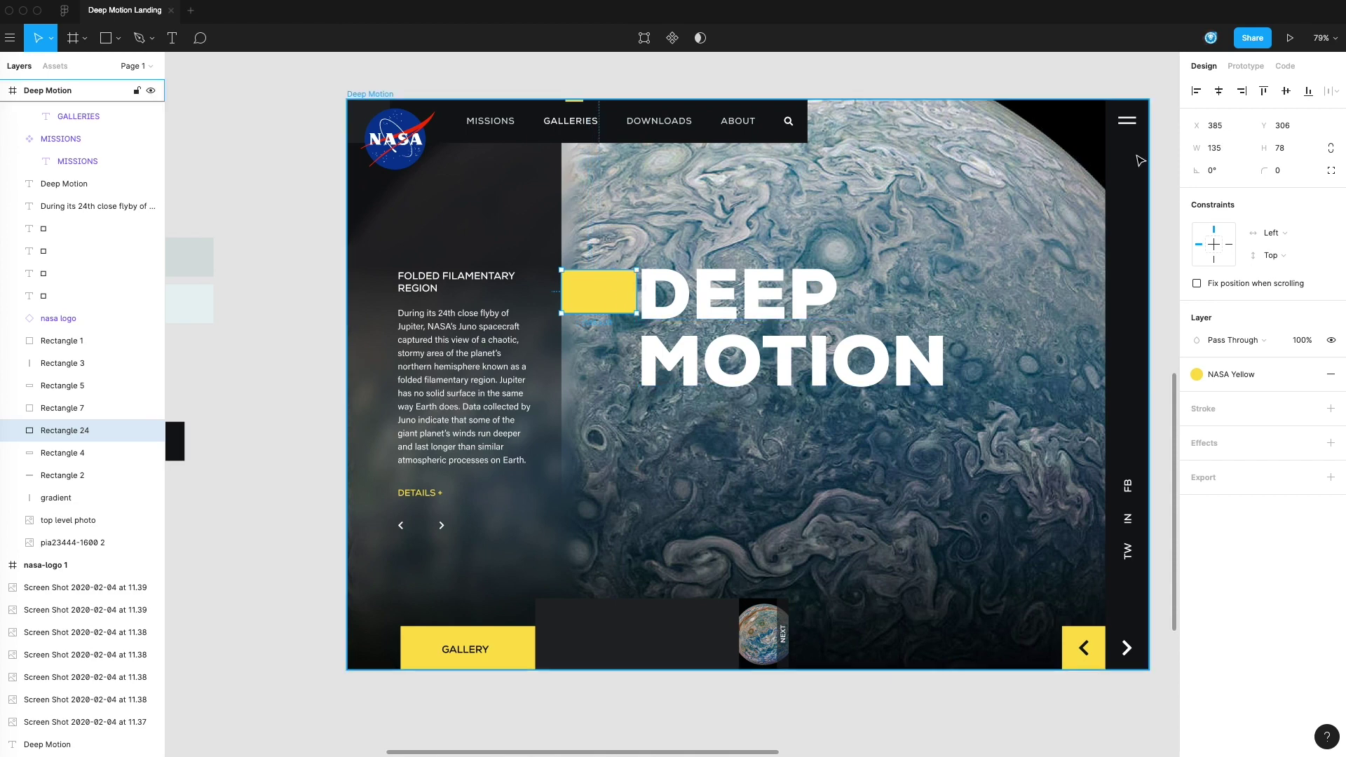
{"action": "left_click", "coordinate": [1214, 149]}
{"action": "type", "text": "120"}
{"action": "key", "text": "Return"}
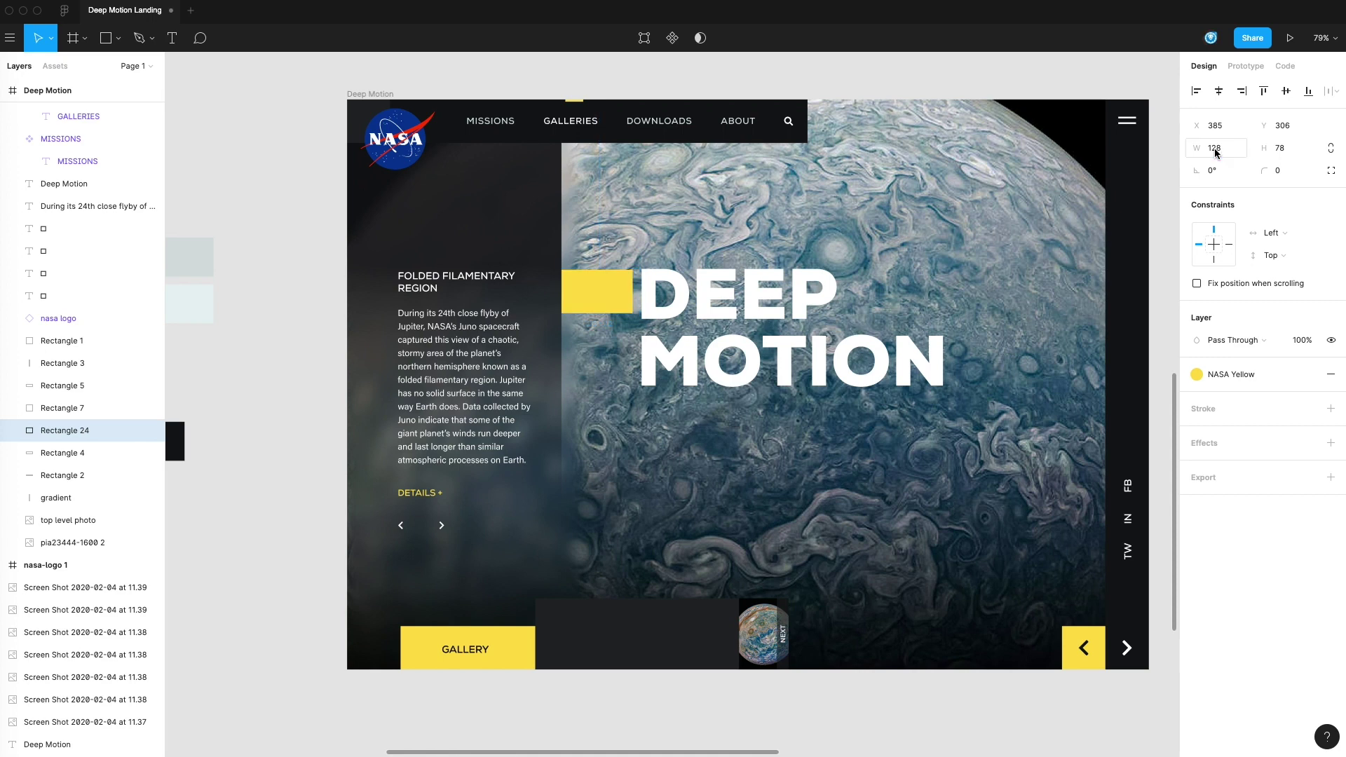
- Move the DEEP MOTION heading to X 502 against the yellow spacer and delete the spacer rectangle
{"action": "left_click", "coordinate": [754, 298]}
{"action": "left_click_drag", "start_coordinate": [754, 298], "coordinate": [745, 298]}
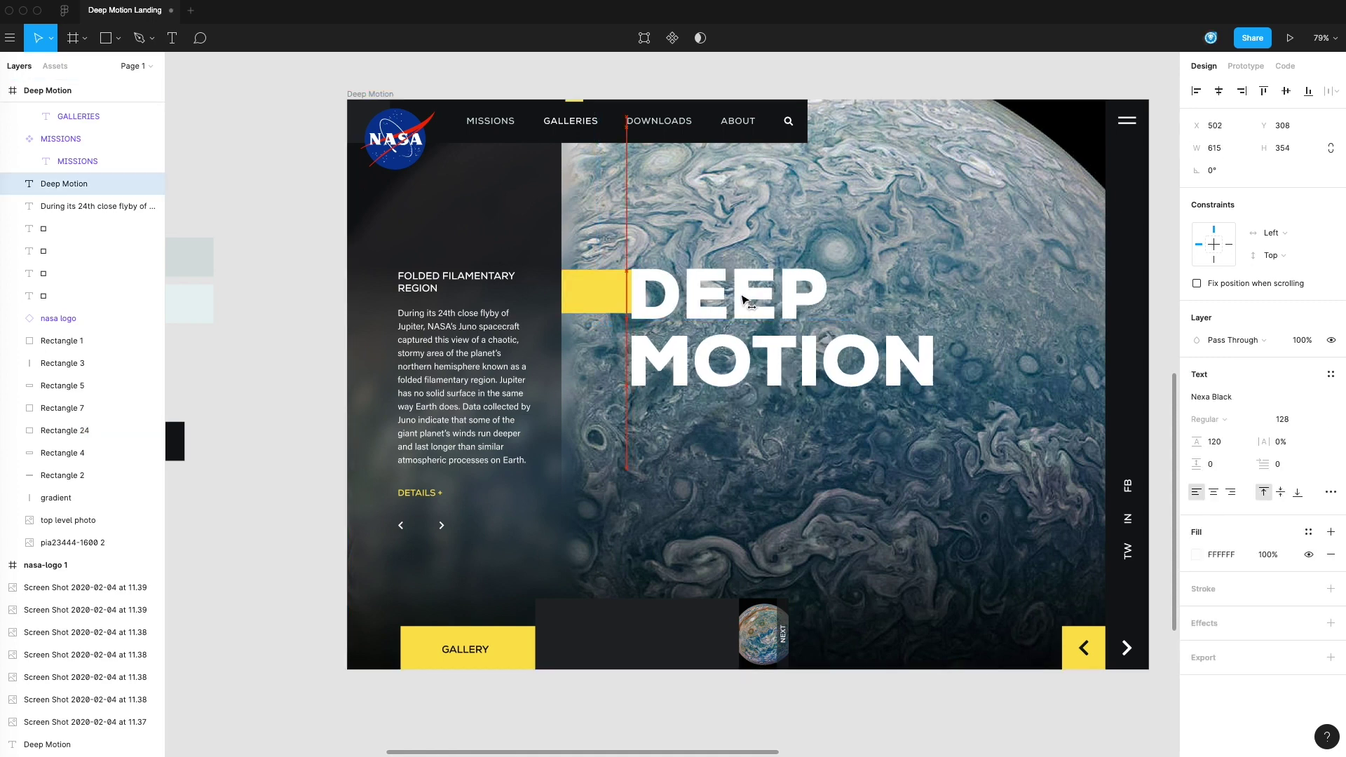
{"action": "left_click", "coordinate": [611, 289]}
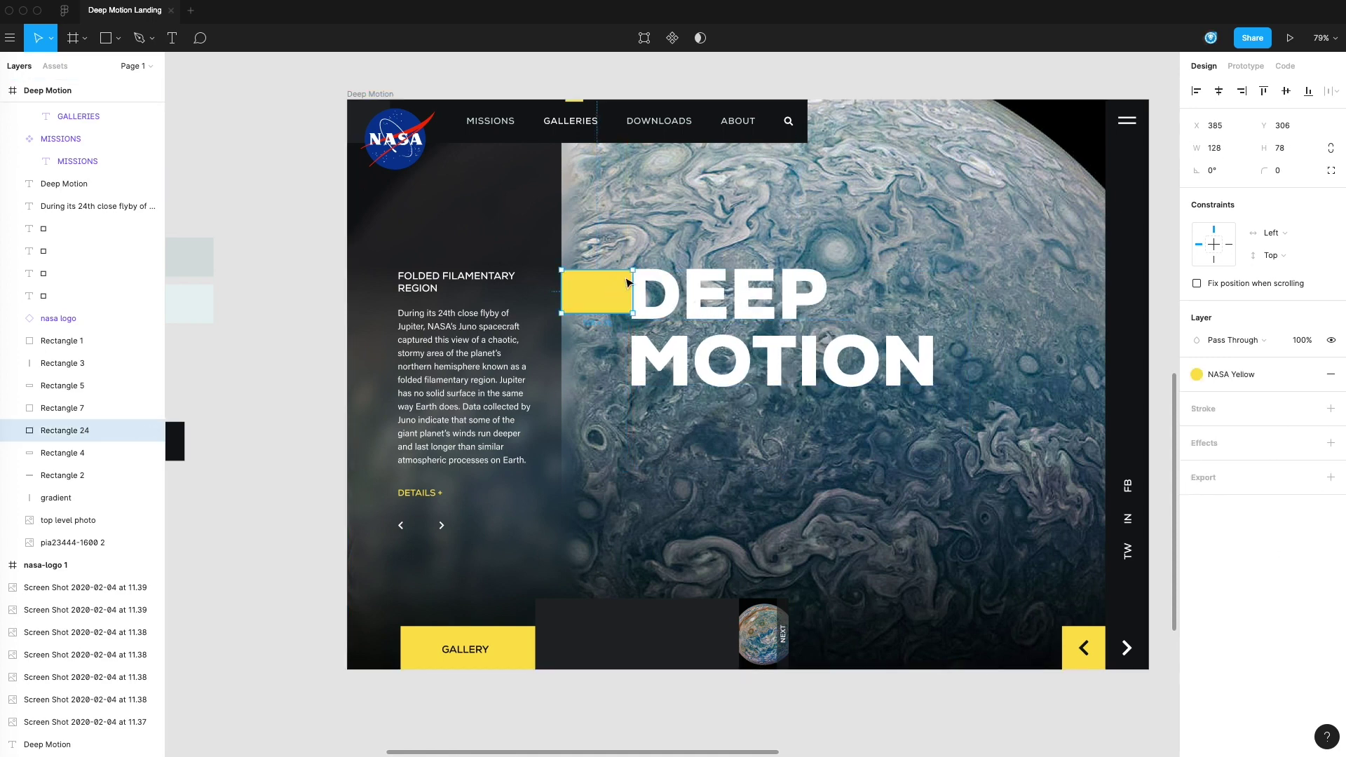
{"action": "key", "text": "Delete"}
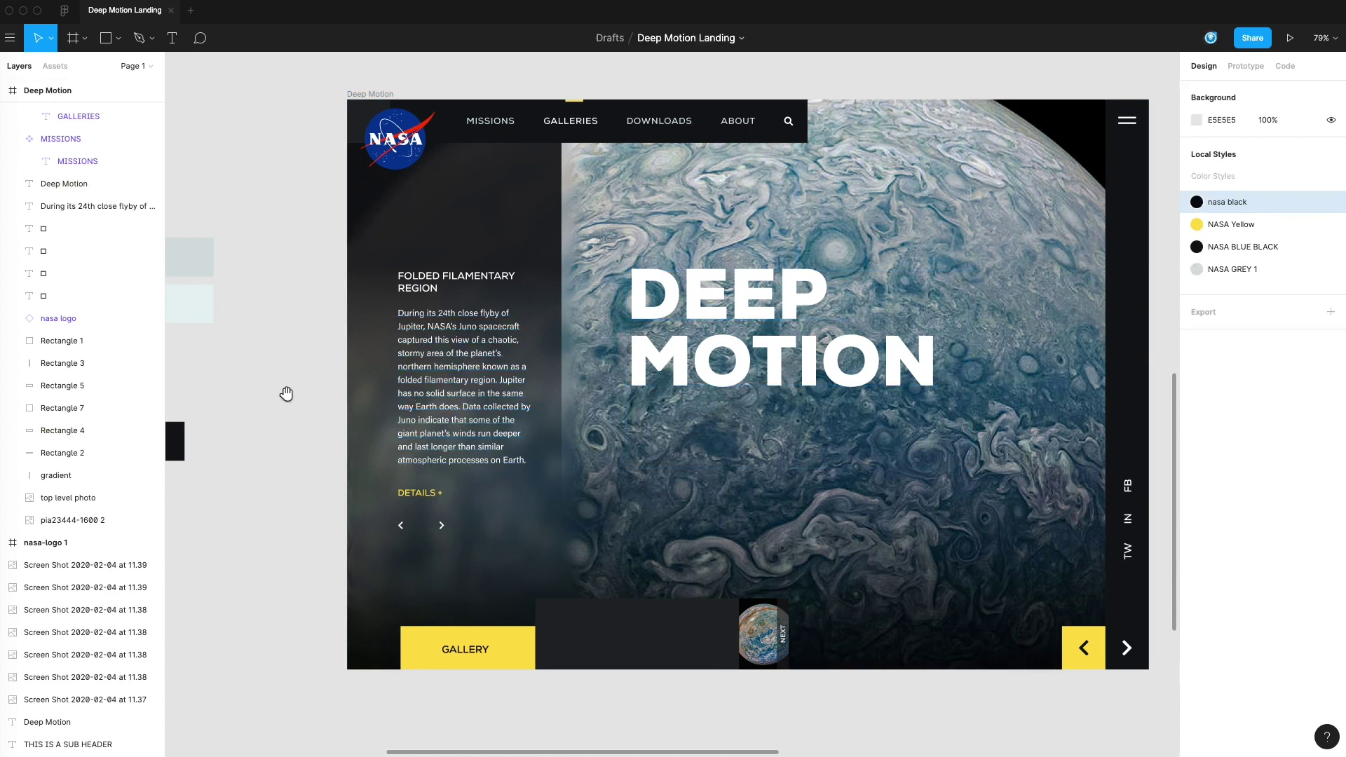
- Review the landing page's overall layout around the DEEP MOTION heading
{"action": "scroll", "coordinate": [750, 391], "scroll_direction": "down", "scroll_amount": 2}
{"action": "scroll", "coordinate": [750, 391], "scroll_direction": "left", "scroll_amount": 1}
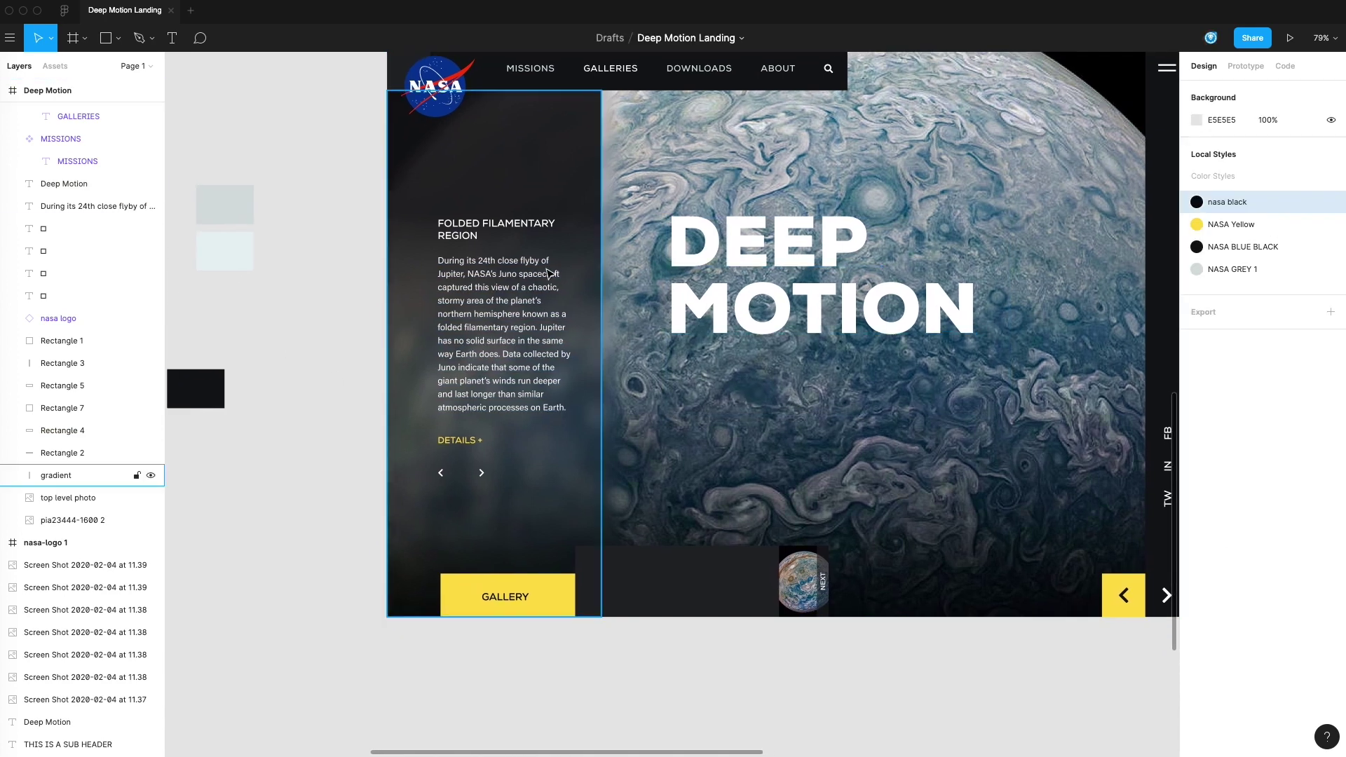
{"action": "scroll", "coordinate": [813, 377], "scroll_direction": "up", "scroll_amount": 1}
{"action": "scroll", "coordinate": [812, 376], "scroll_direction": "left", "scroll_amount": 1}
{"action": "scroll", "coordinate": [812, 377], "scroll_direction": "down", "scroll_amount": 1}
{"action": "scroll", "coordinate": [812, 377], "scroll_direction": "right", "scroll_amount": 4}
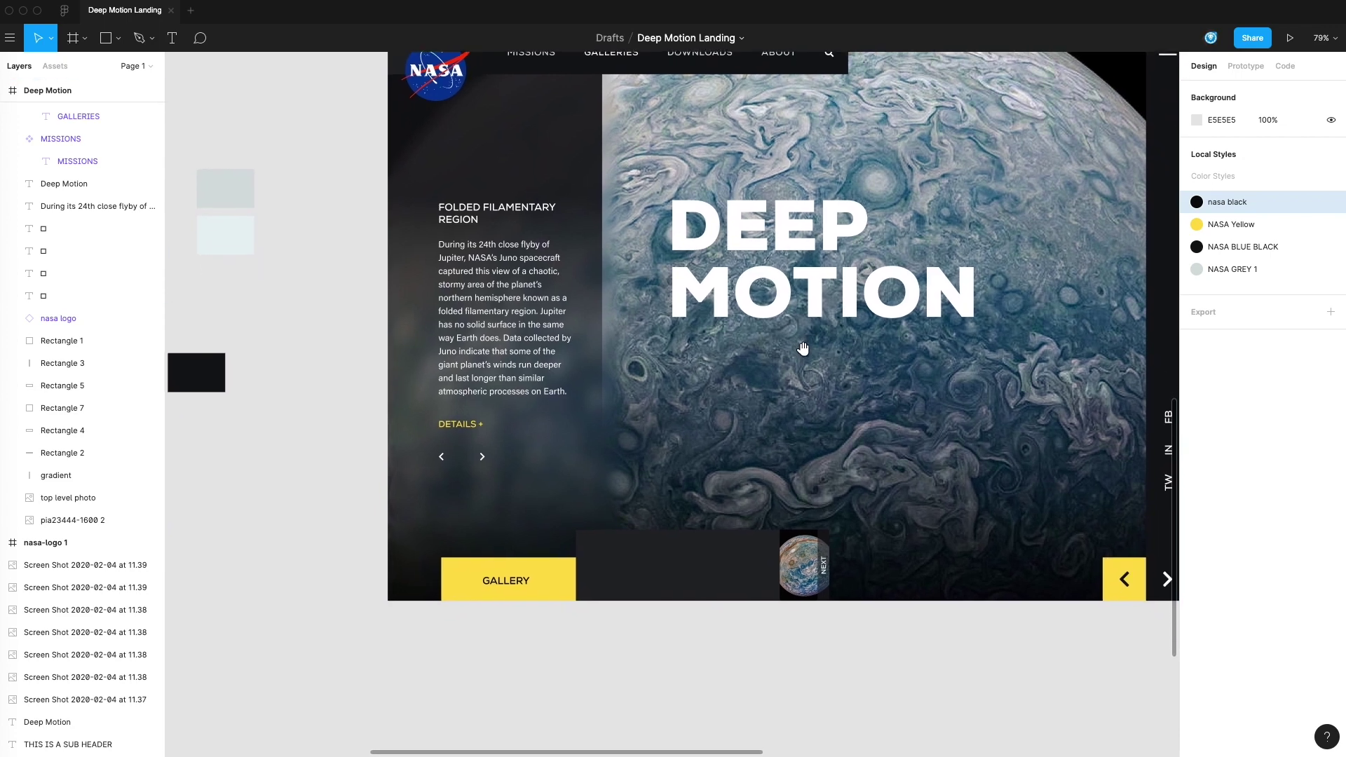
{"action": "scroll", "coordinate": [831, 448], "scroll_direction": "up", "scroll_amount": 2}
{"action": "scroll", "coordinate": [832, 449], "scroll_direction": "right", "scroll_amount": 1}
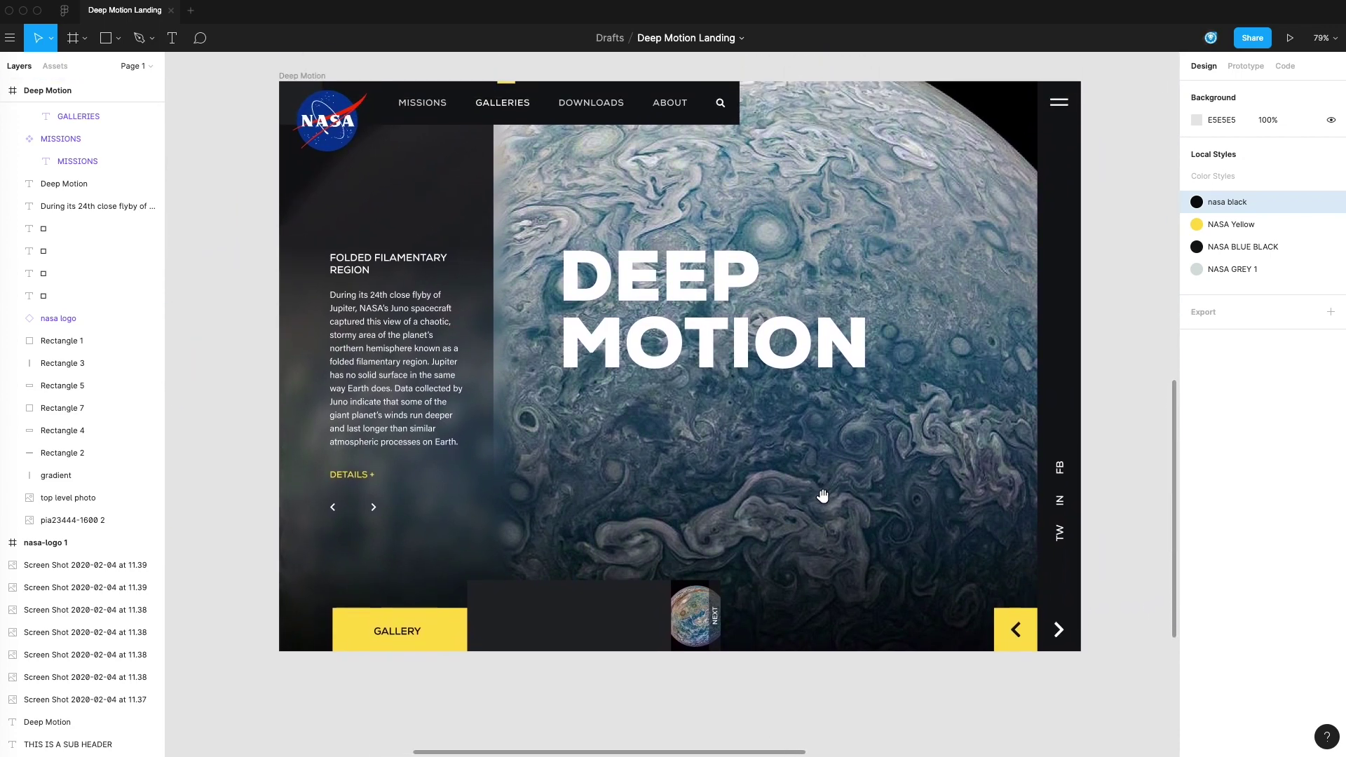
{"action": "scroll", "coordinate": [820, 496], "scroll_direction": "left", "scroll_amount": 1}
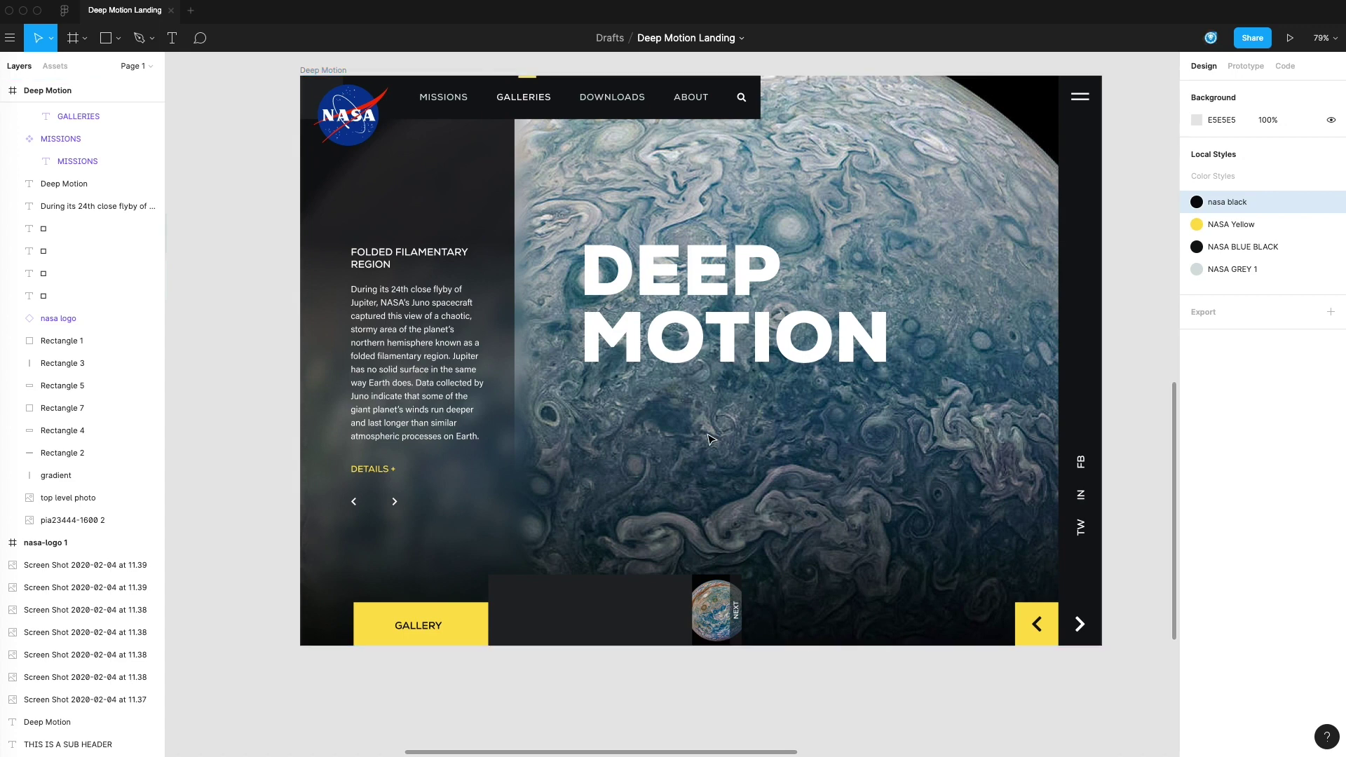
{"action": "scroll", "coordinate": [675, 411], "scroll_direction": "up", "scroll_amount": 1}
{"action": "scroll", "coordinate": [675, 412], "scroll_direction": "right", "scroll_amount": 1}
{"action": "left_click_drag", "start_coordinate": [660, 424], "coordinate": [693, 406]}
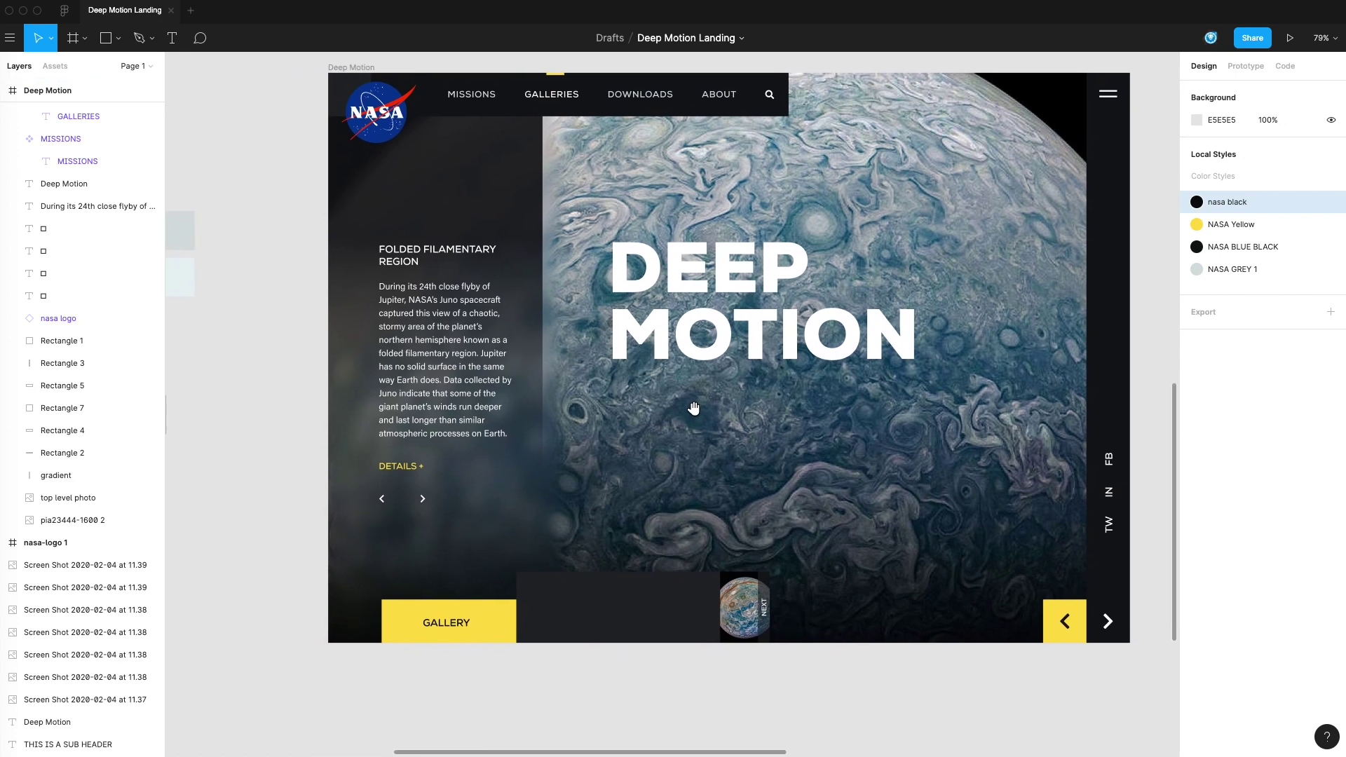
- Paste a horizontal copy of the NEXT label, 132 × 14, onto the dark panel beside GALLERY and change its text to DEEP MOTION
{"action": "scroll", "coordinate": [372, 456], "scroll_direction": "down", "scroll_amount": 3}
{"action": "scroll", "coordinate": [372, 456], "scroll_direction": "left", "scroll_amount": 4}
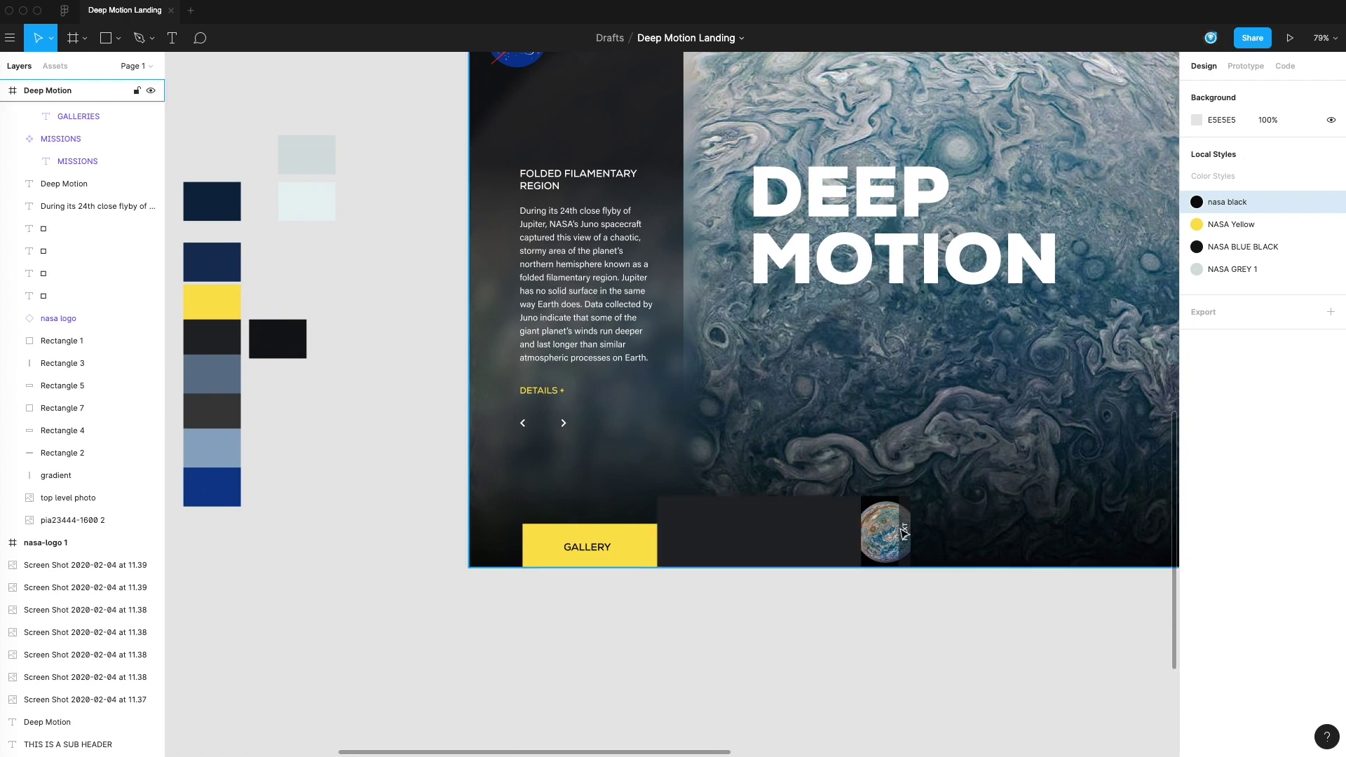
{"action": "key", "text": "ctrl+v"}
{"action": "left_click_drag", "start_coordinate": [782, 552], "coordinate": [840, 523]}
{"action": "double_click", "coordinate": [796, 522]}
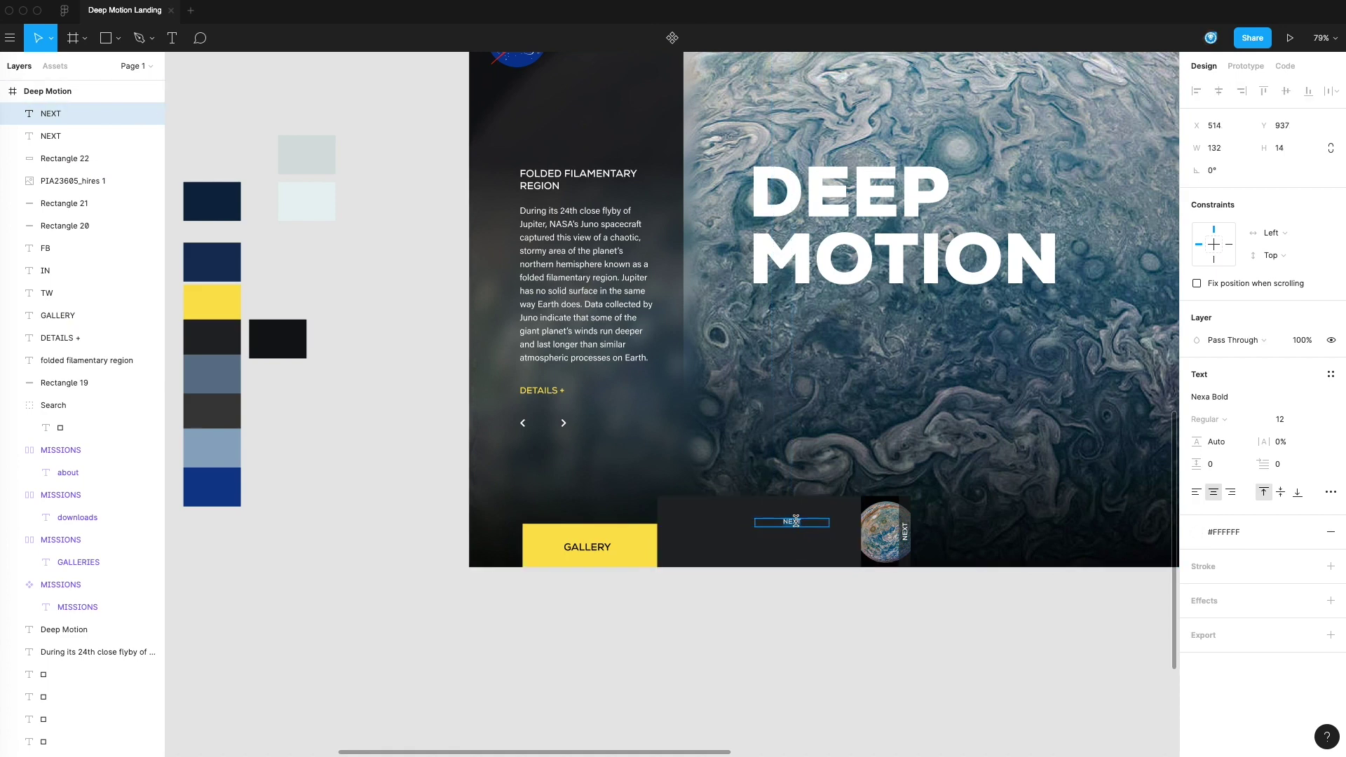
{"action": "type", "text": "DEEP MOTION"}
{"action": "key", "text": "Escape"}
- Move the small DEEP MOTION label down into the lower part of the dark panel beside GALLERY
{"action": "left_click_drag", "start_coordinate": [807, 523], "coordinate": [796, 536]}
{"action": "left_click", "coordinate": [804, 613]}
{"action": "scroll", "coordinate": [835, 595], "scroll_direction": "left", "scroll_amount": 2}
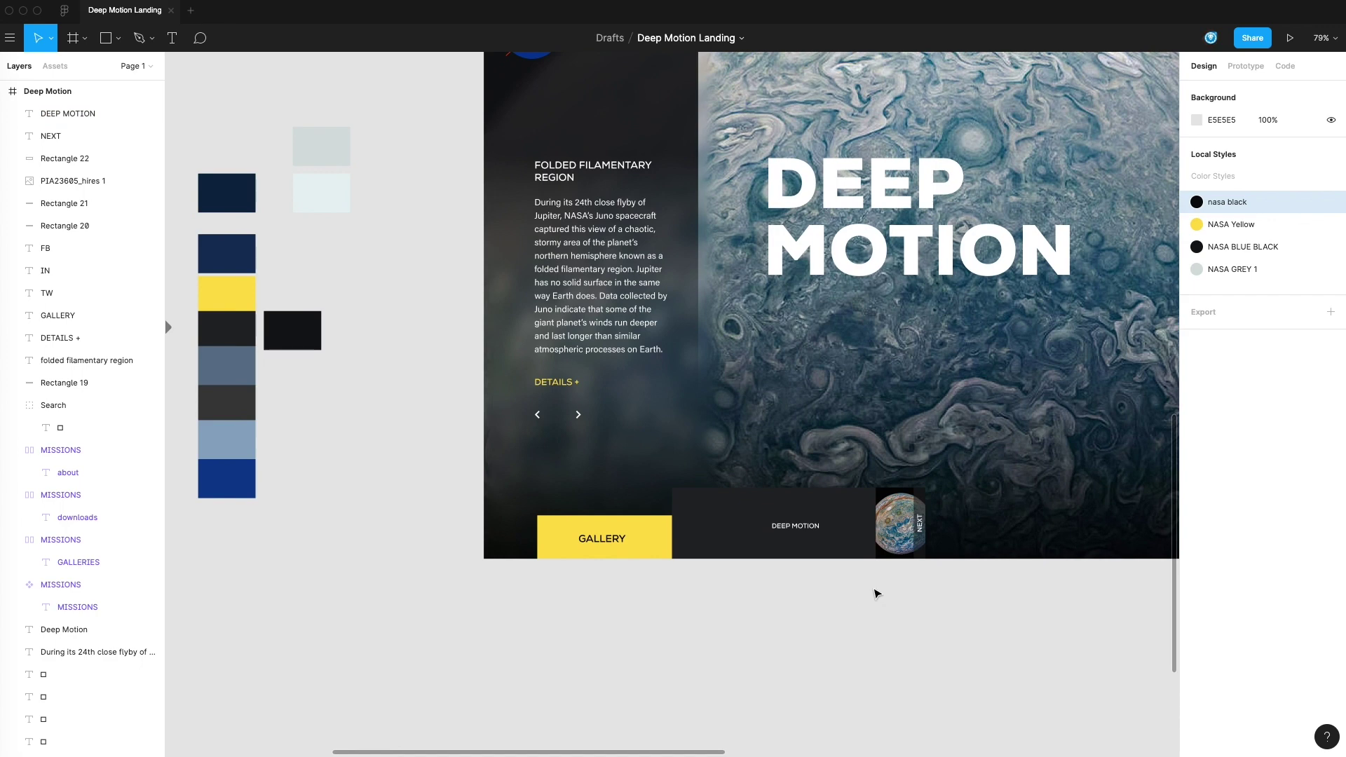
{"action": "left_click_drag", "start_coordinate": [811, 530], "coordinate": [808, 545]}
{"action": "left_click", "coordinate": [799, 595]}
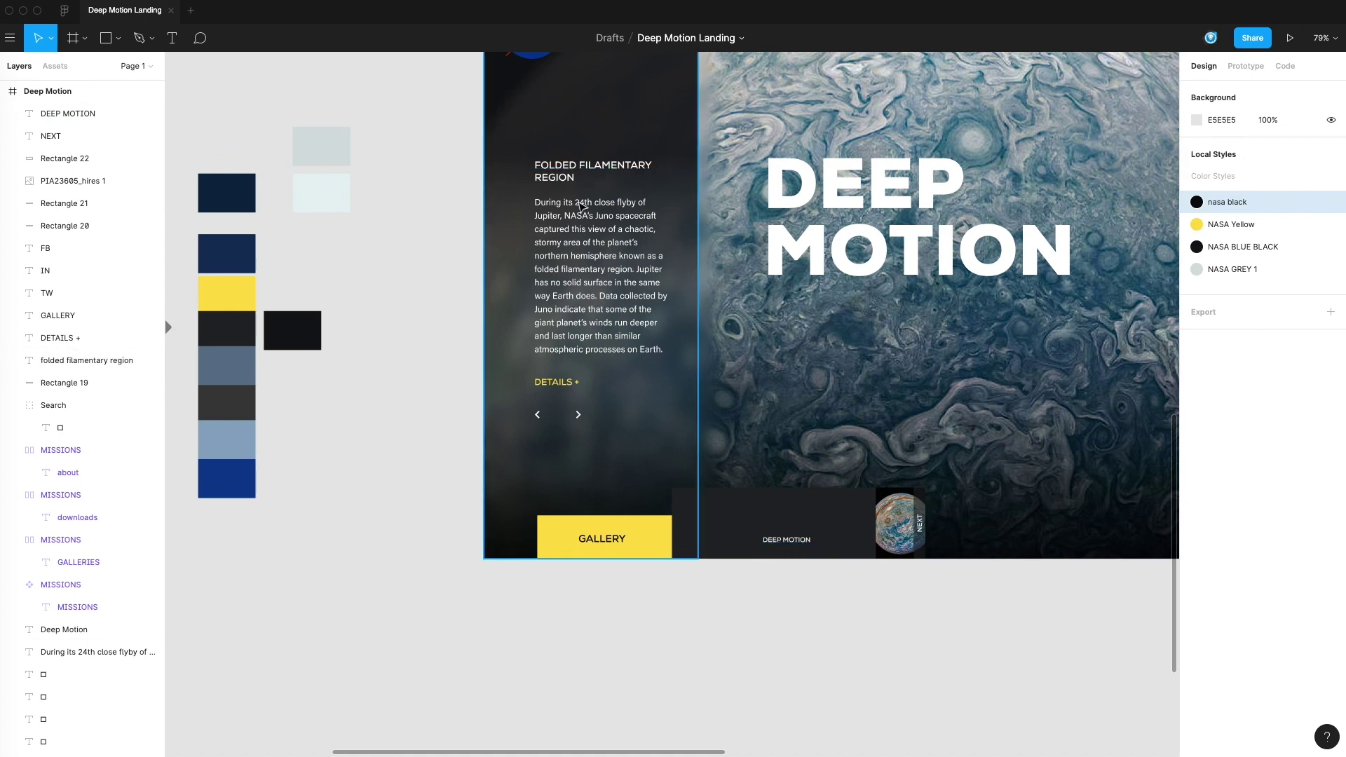
- Copy the GALLERY label onto the dark panel above the small DEEP MOTION label and replace its text with 03
{"action": "left_click", "coordinate": [608, 543]}
{"action": "left_click_drag", "start_coordinate": [609, 543], "coordinate": [763, 520]}
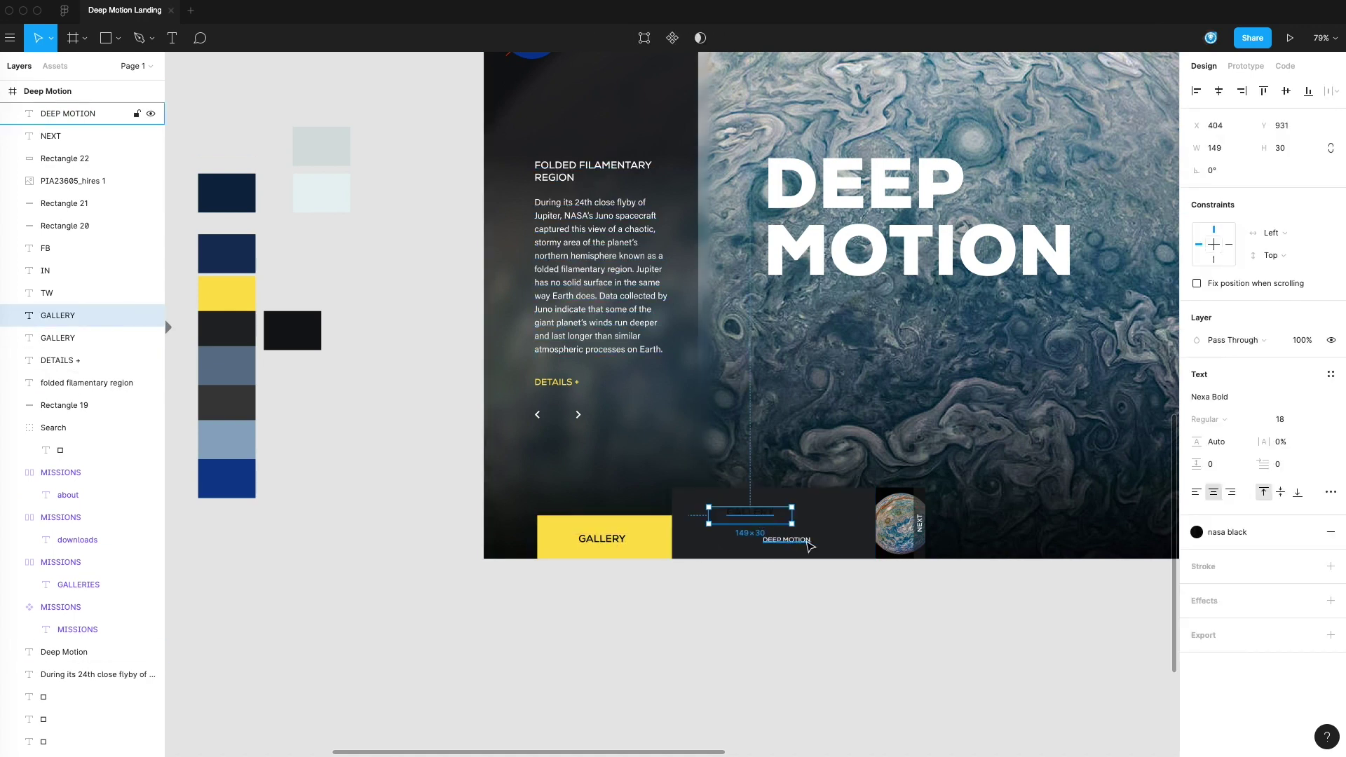
{"action": "double_click", "coordinate": [767, 514]}
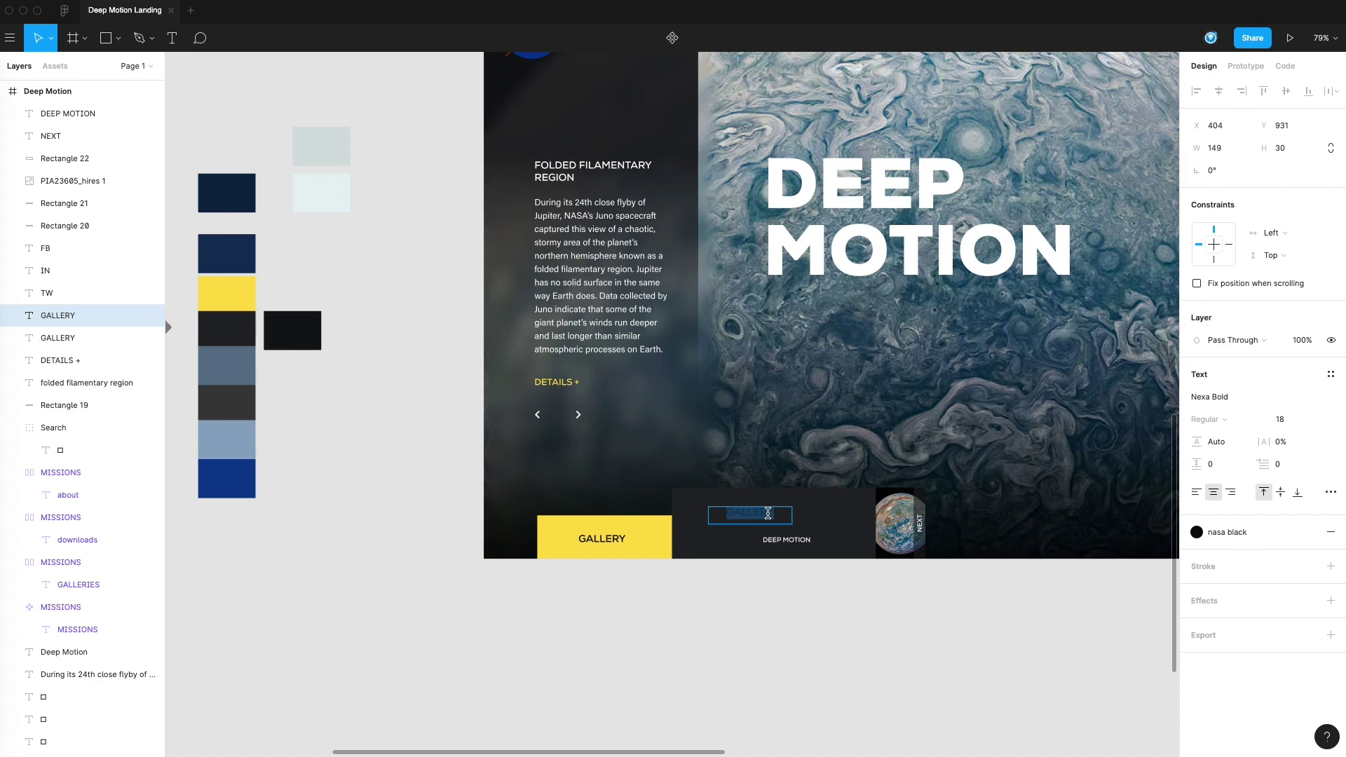
{"action": "type", "text": ")3"}
{"action": "left_click_drag", "start_coordinate": [762, 517], "coordinate": [738, 511]}
{"action": "key", "text": "Escape"}
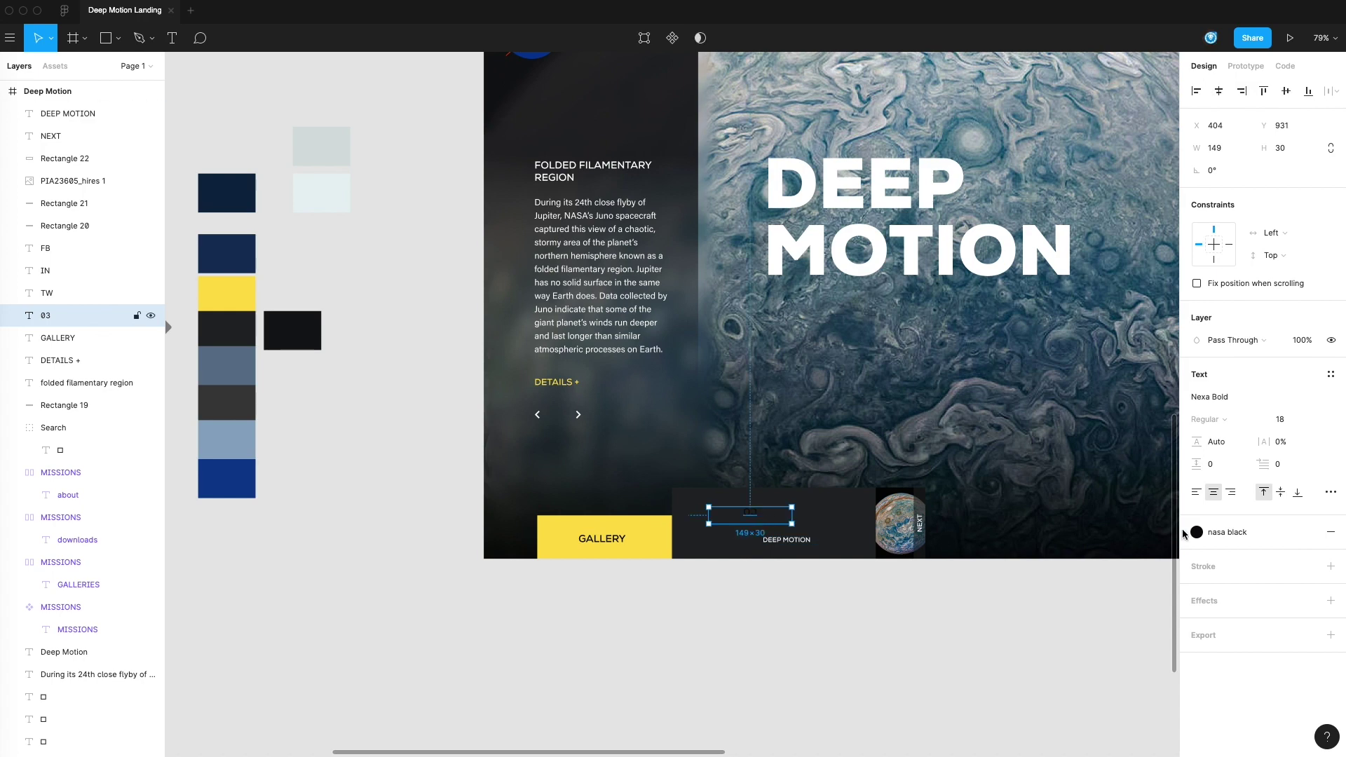
- Set the 03 label's color to white #FFFFFF
{"action": "left_click", "coordinate": [1239, 534]}
{"action": "left_click", "coordinate": [1208, 648]}
{"action": "left_click", "coordinate": [949, 643]}
{"action": "left_click", "coordinate": [749, 515]}
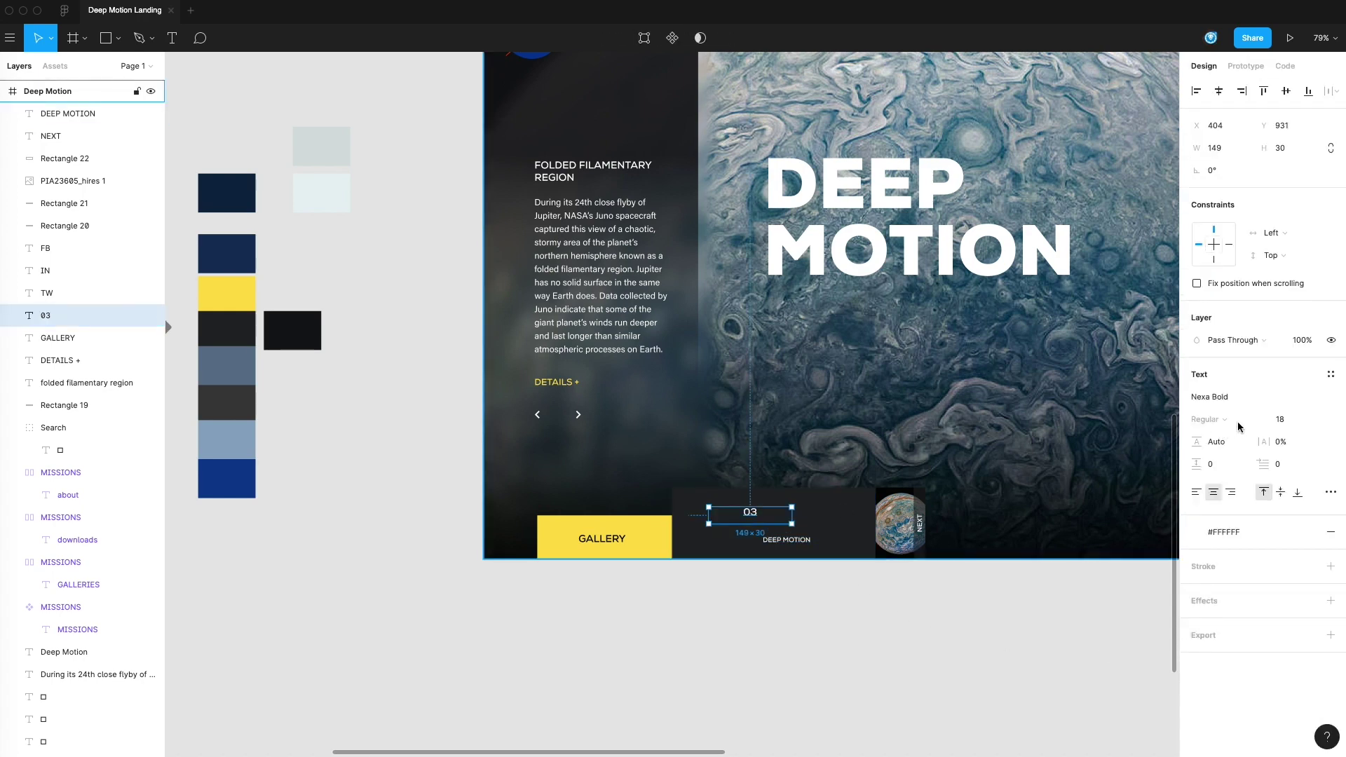
- Set the 03 label's font to Nexa Book
{"action": "left_click", "coordinate": [1224, 397]}
{"action": "type", "text": "Nex"}
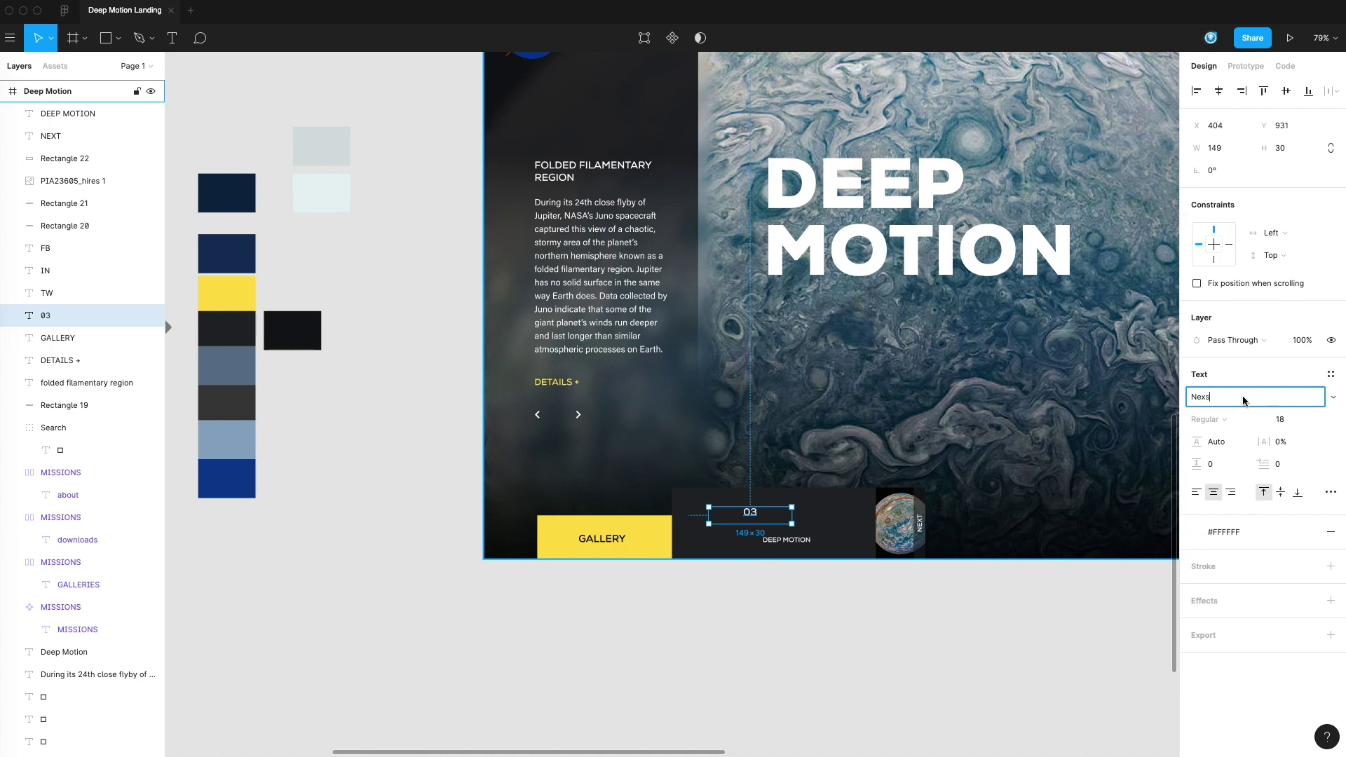
{"action": "left_click", "coordinate": [1333, 396]}
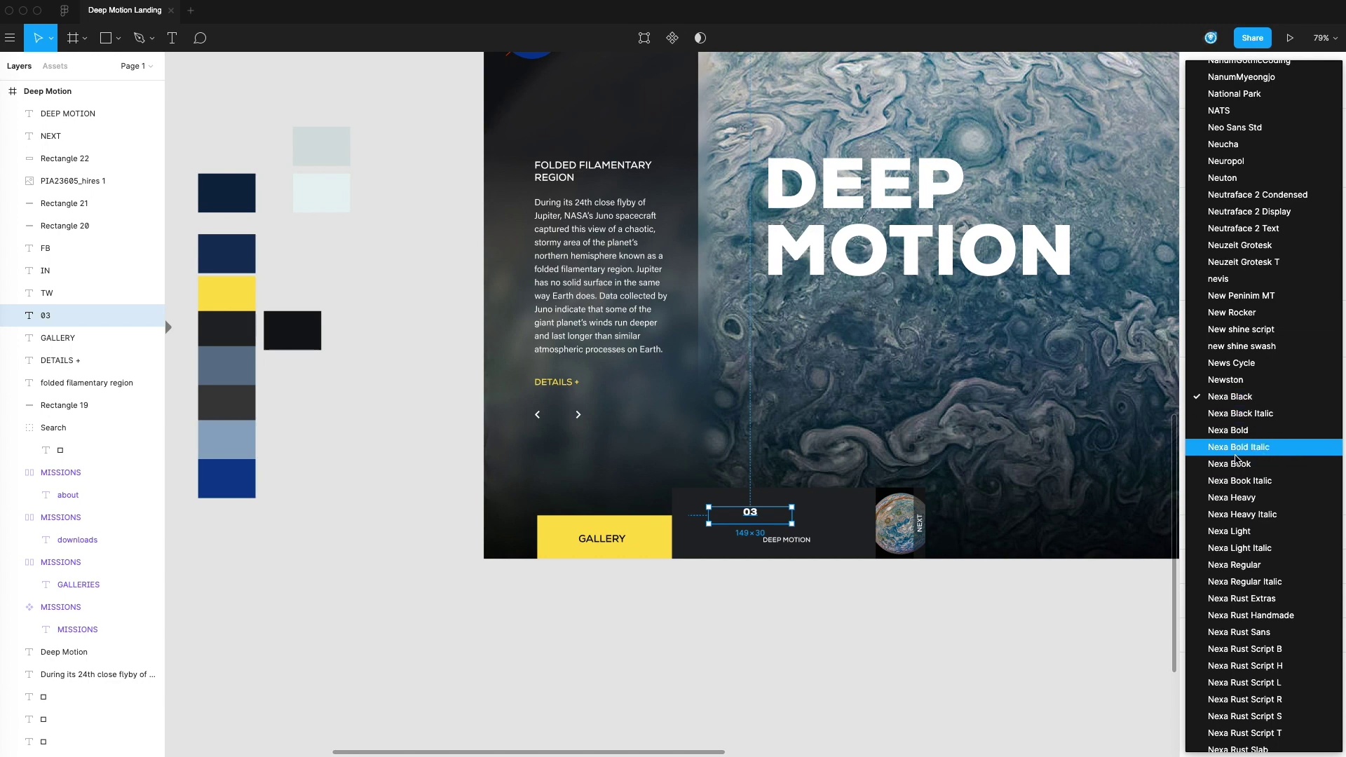
{"action": "key", "text": "Escape"}
{"action": "left_click", "coordinate": [994, 652]}
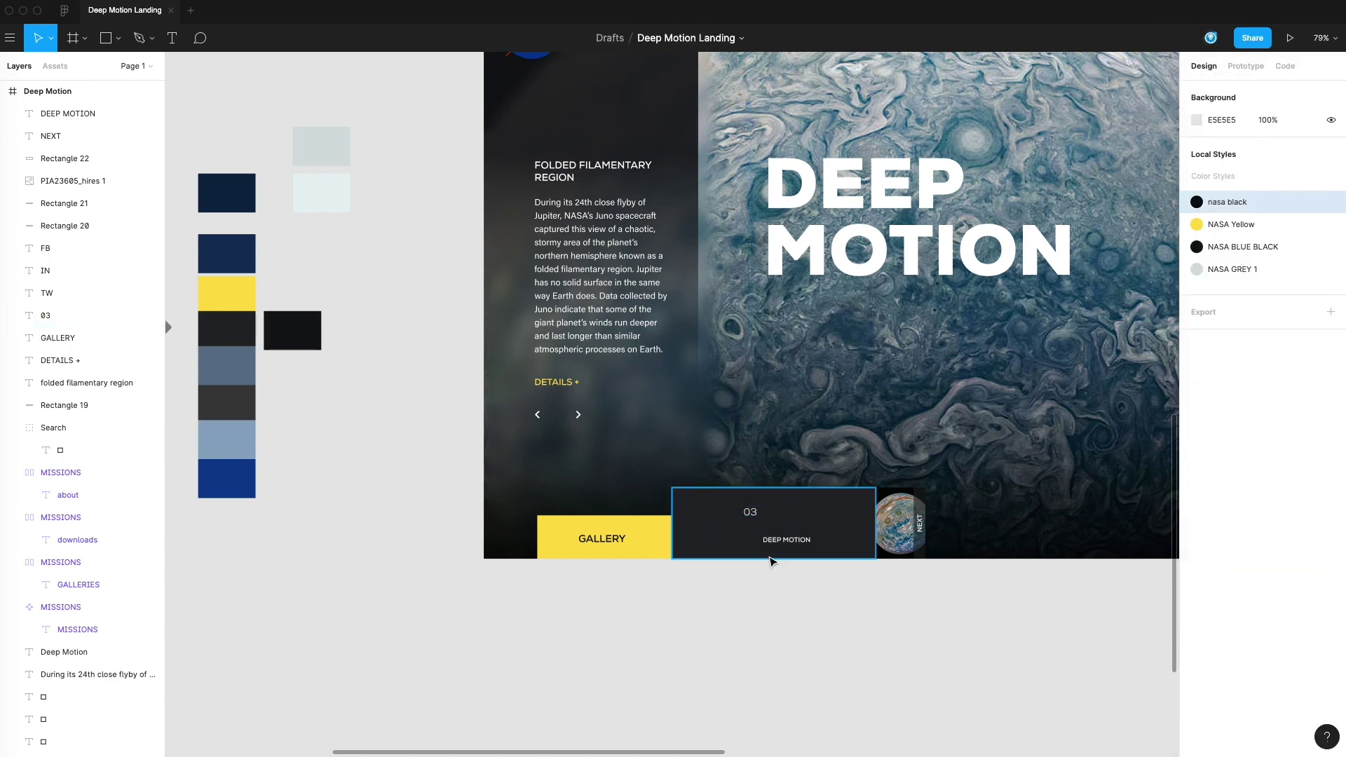
- Set the 03 label's font size to 48 and move it to X 343, Y 940 on the dark panel
{"action": "left_click", "coordinate": [750, 511]}
{"action": "left_click", "coordinate": [1290, 424]}
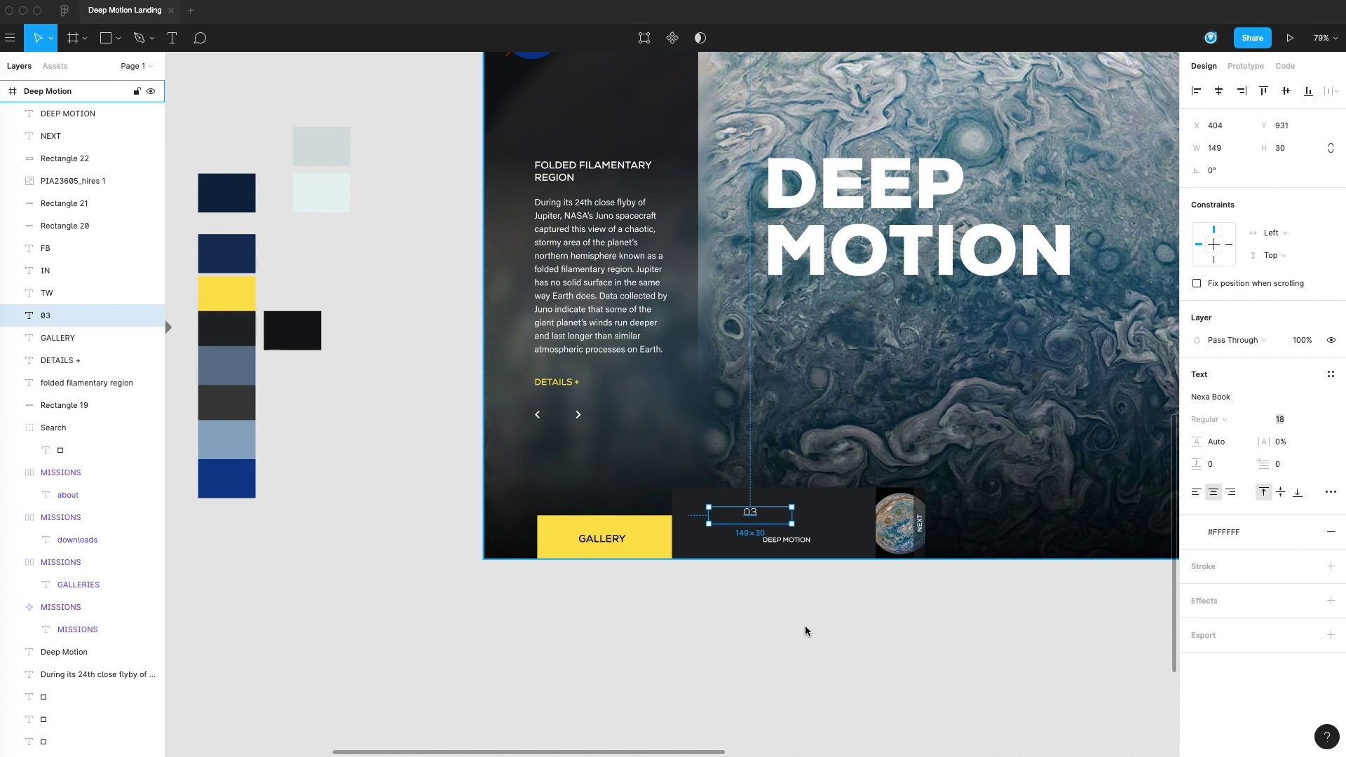
{"action": "left_click", "coordinate": [1280, 420]}
{"action": "type", "text": "48"}
{"action": "key", "text": "Return"}
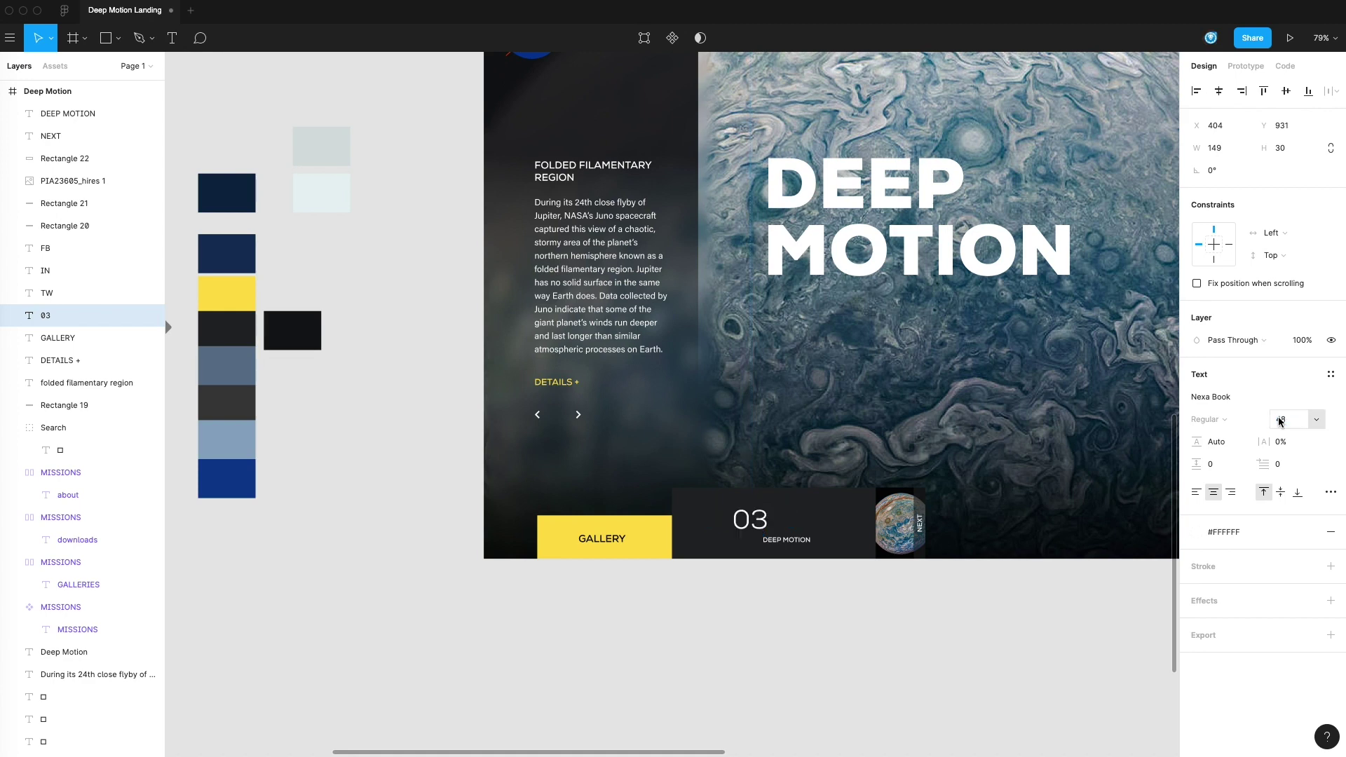
{"action": "left_click", "coordinate": [862, 569]}
{"action": "left_click_drag", "start_coordinate": [750, 531], "coordinate": [731, 534]}
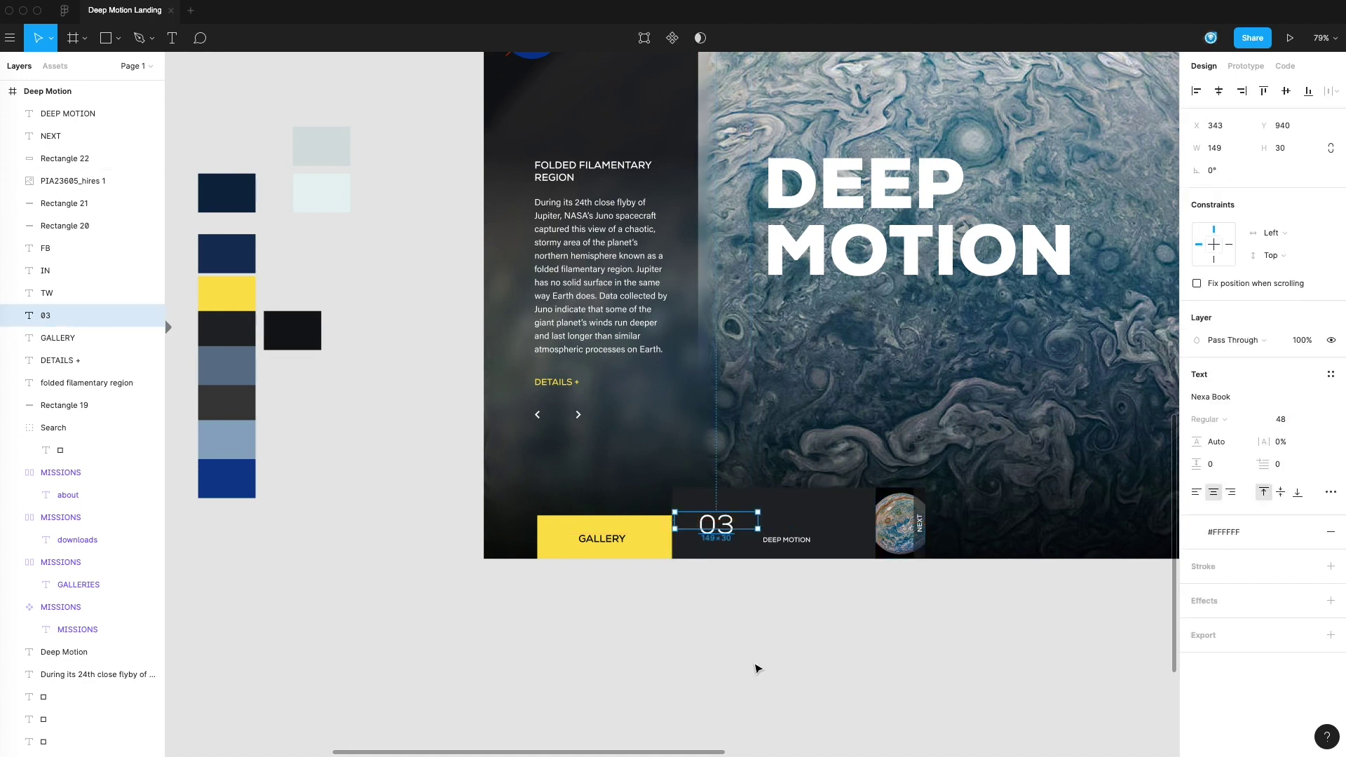
{"action": "left_click", "coordinate": [754, 667]}
- Nudge the small DEEP MOTION label to X 469, Y 980 and set its letter spacing to 10%
{"action": "scroll", "coordinate": [784, 619], "scroll_direction": "right", "scroll_amount": 2}
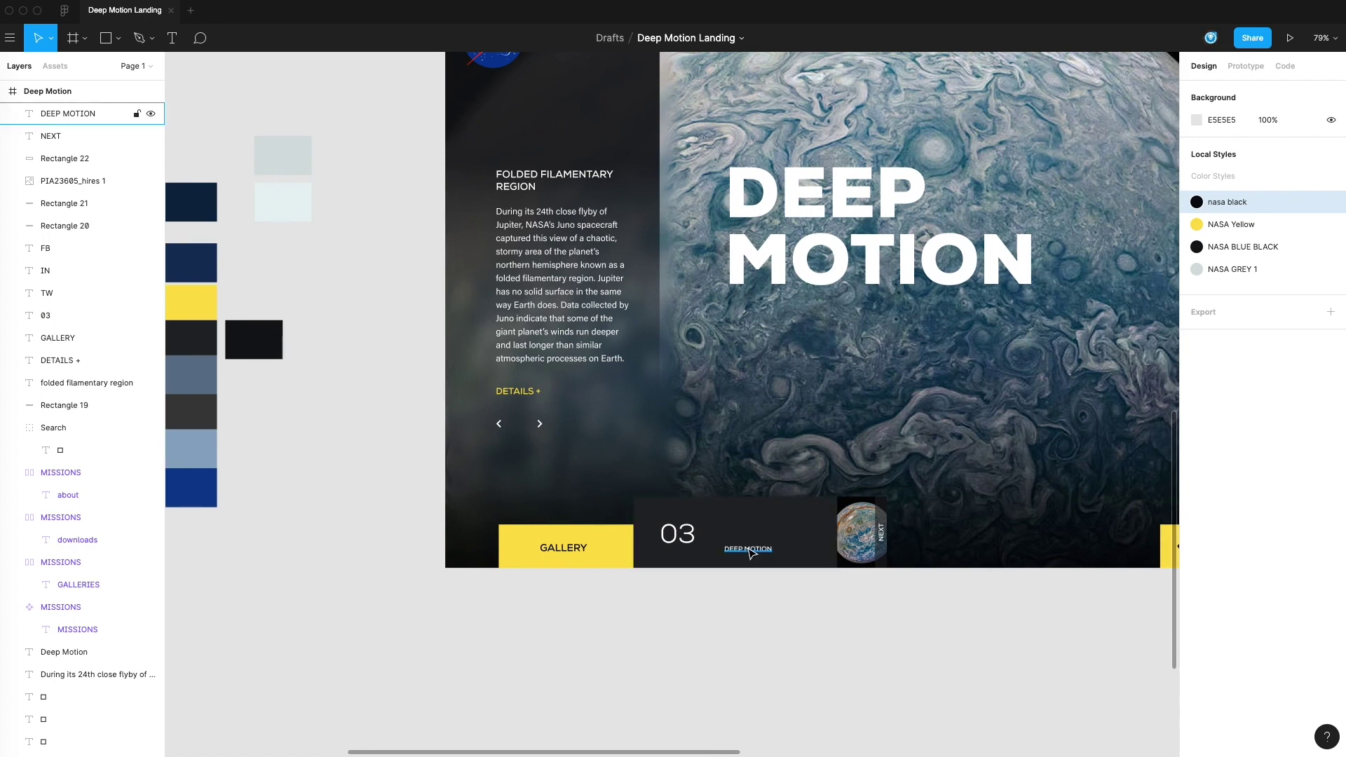
{"action": "mouse_move", "coordinate": [750, 552]}
{"action": "left_mouse_down"}
{"action": "mouse_move", "coordinate": [721, 550]}
{"action": "mouse_move", "coordinate": [745, 548]}
{"action": "left_mouse_up"}
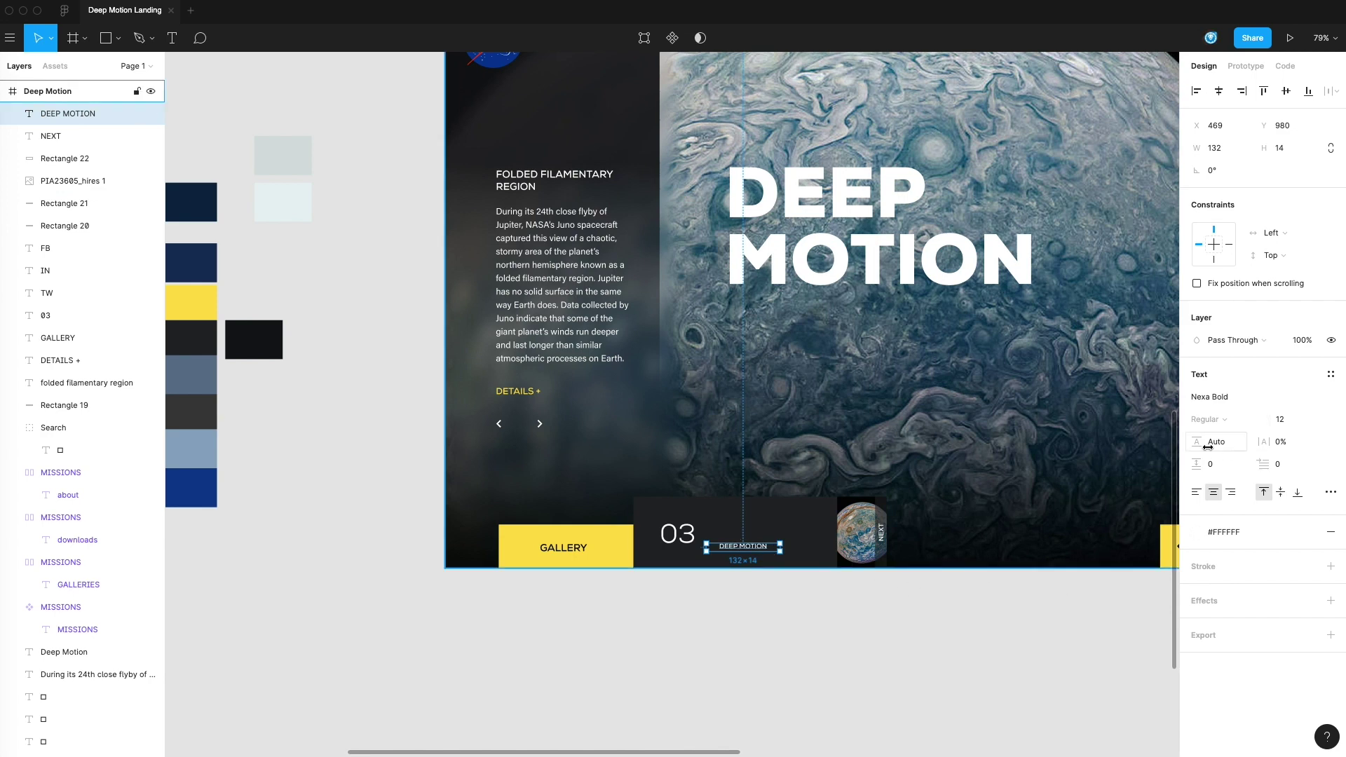
{"action": "left_click", "coordinate": [1286, 448]}
{"action": "type", "text": "10"}
{"action": "key", "text": "Return"}
{"action": "left_click", "coordinate": [1070, 605]}
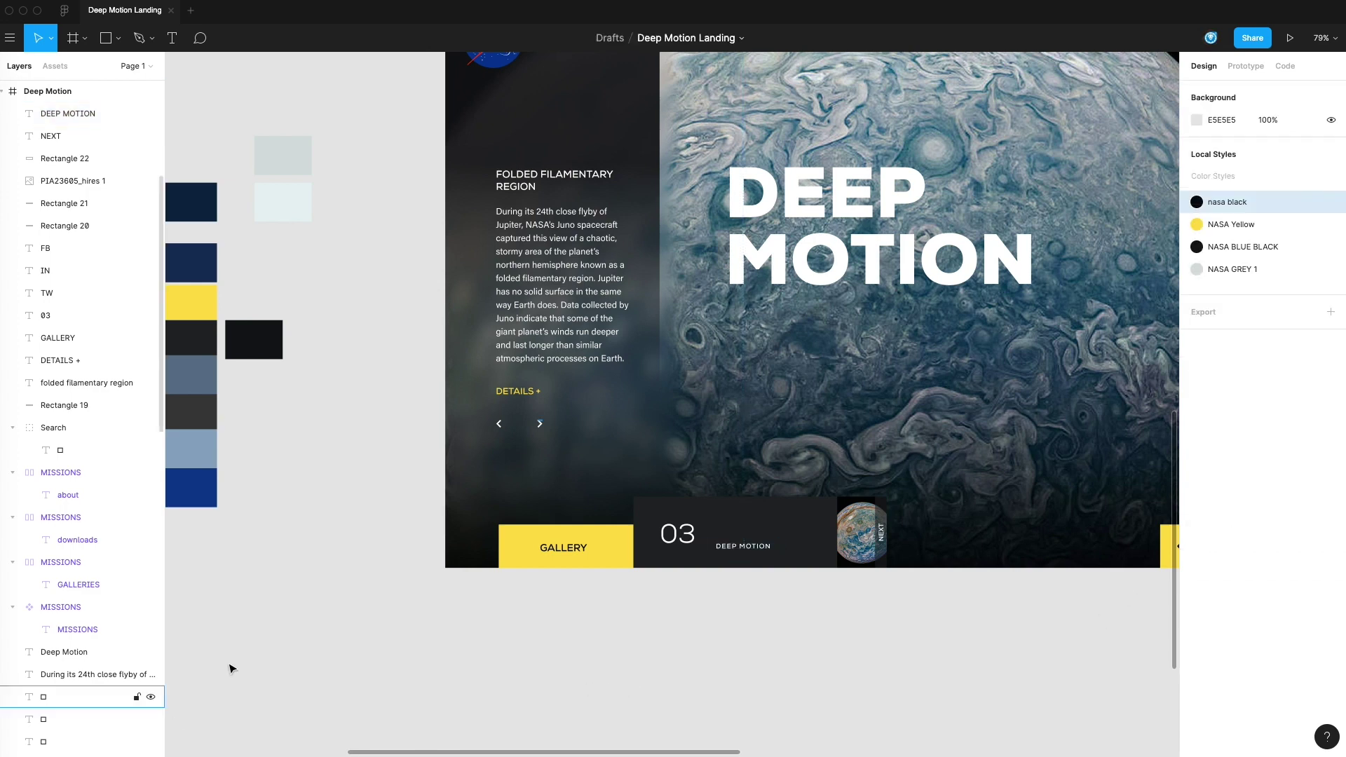
{"action": "left_click", "coordinate": [743, 546]}
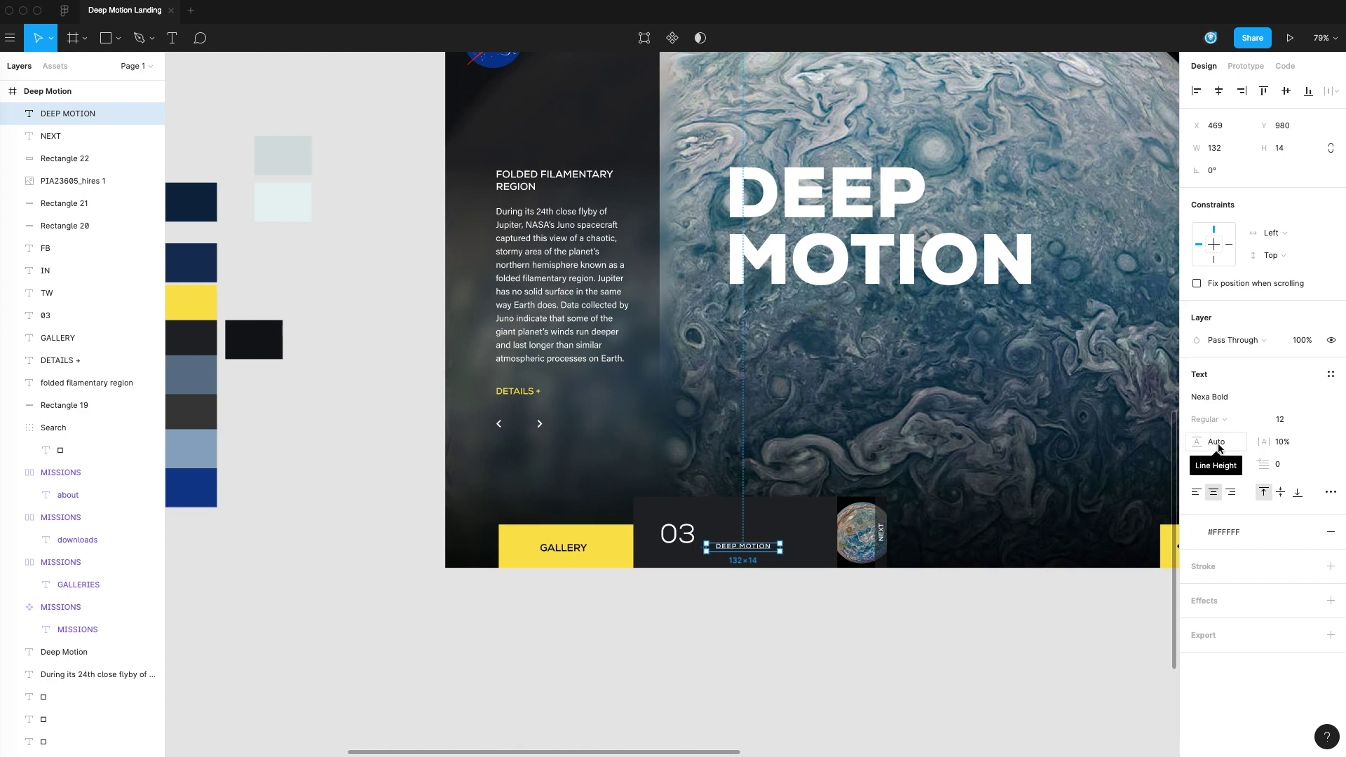
{"action": "left_click", "coordinate": [817, 642]}
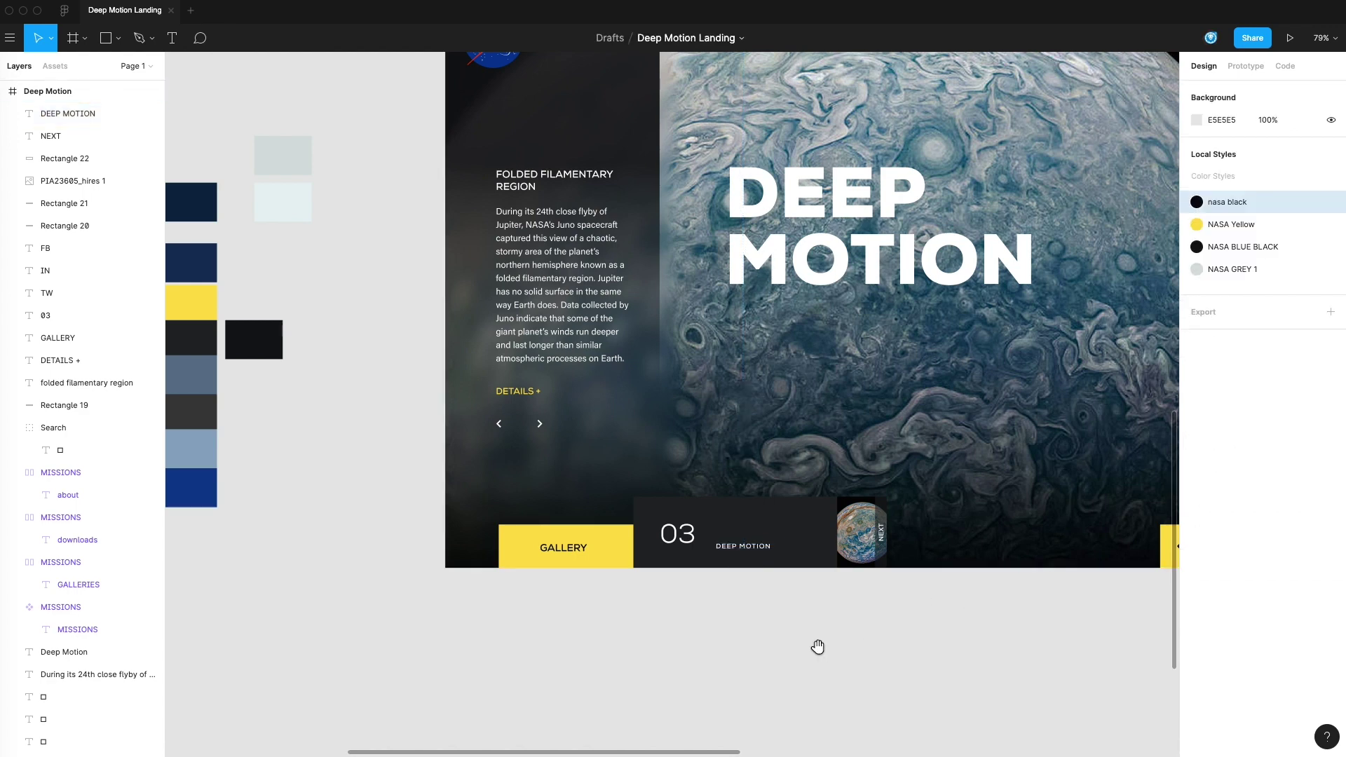
- Set the height of the yellow bar above GALLERIES to 3
{"action": "scroll", "coordinate": [806, 610], "scroll_direction": "left", "scroll_amount": 1}
{"action": "scroll", "coordinate": [848, 586], "scroll_direction": "up", "scroll_amount": 3}
{"action": "scroll", "coordinate": [848, 586], "scroll_direction": "left", "scroll_amount": 1}
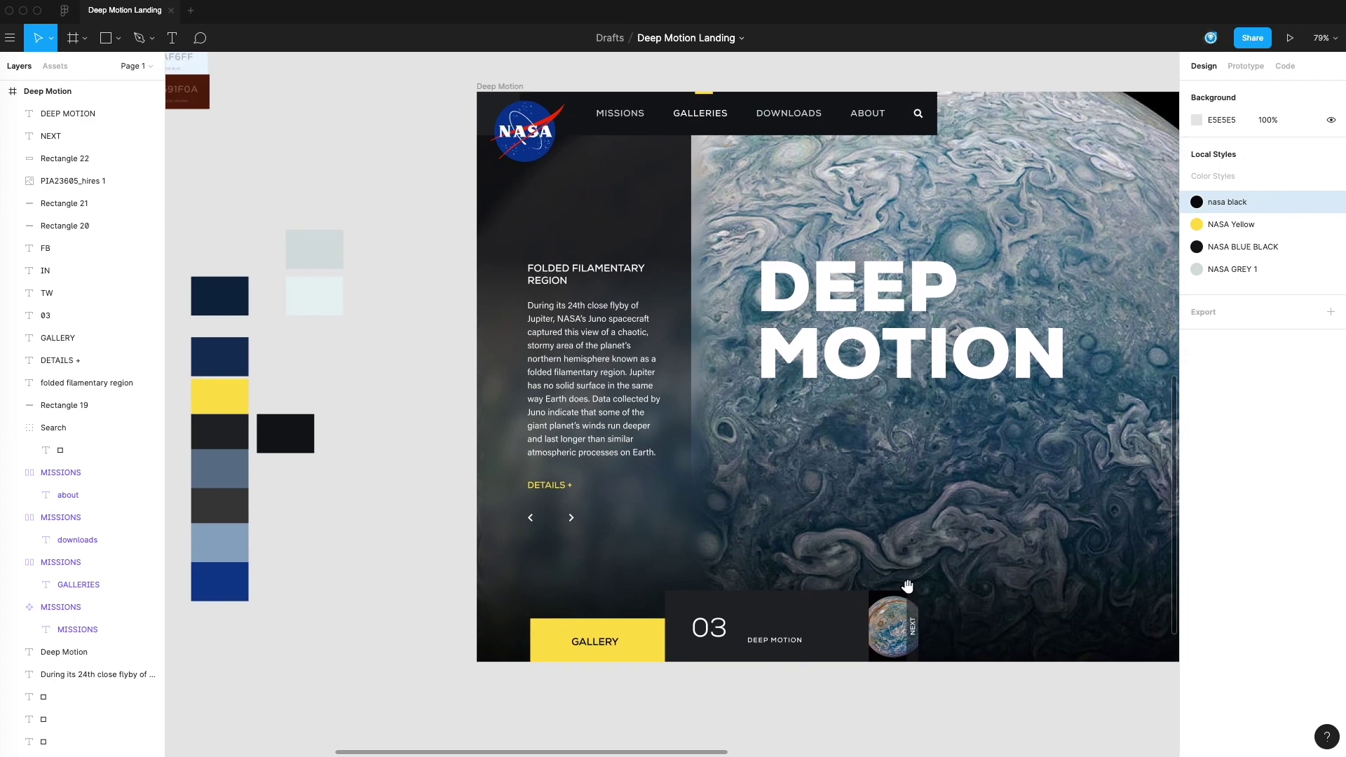
{"action": "left_click", "coordinate": [705, 95]}
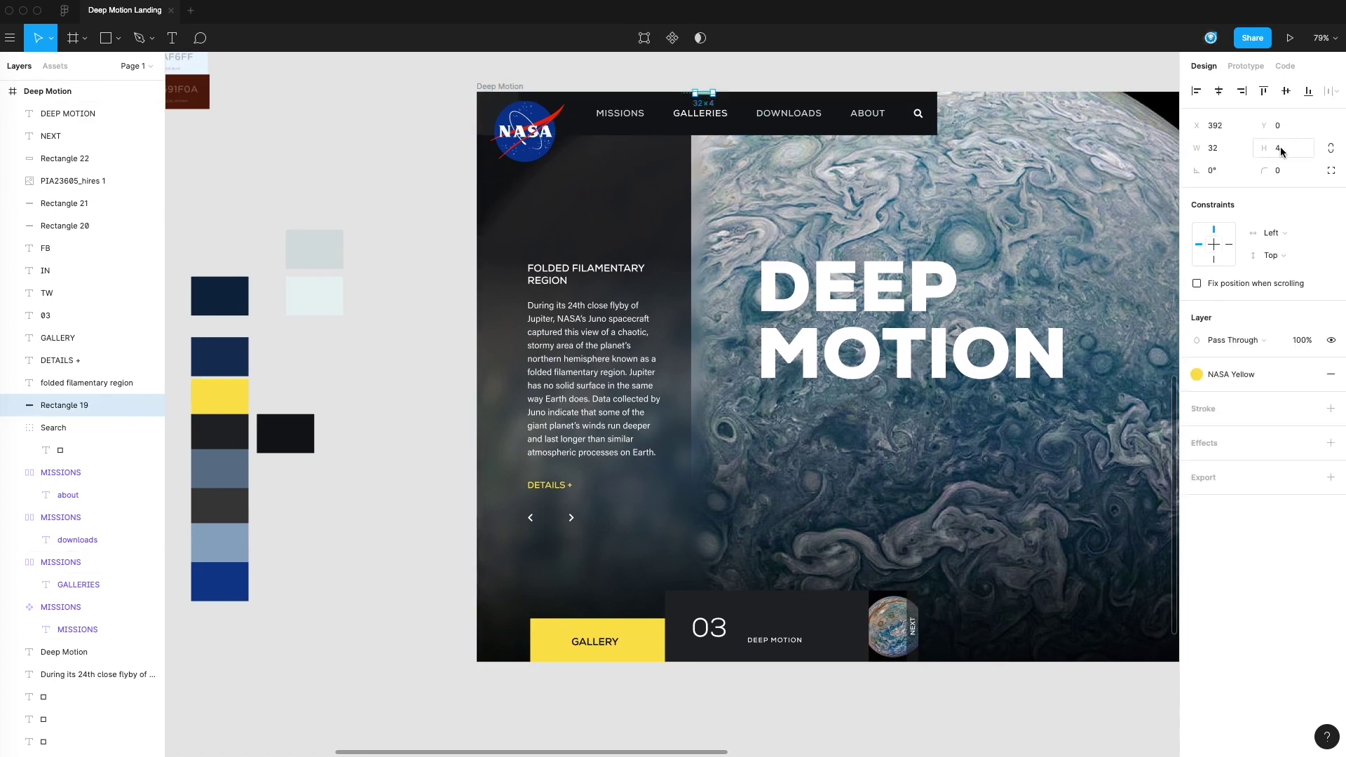
{"action": "scroll", "coordinate": [1027, 187], "scroll_direction": "right", "scroll_amount": 2}
{"action": "scroll", "coordinate": [1027, 188], "scroll_direction": "up", "scroll_amount": 1}
{"action": "scroll", "coordinate": [1028, 188], "scroll_direction": "right", "scroll_amount": 3}
{"action": "scroll", "coordinate": [1027, 188], "scroll_direction": "up", "scroll_amount": 1}
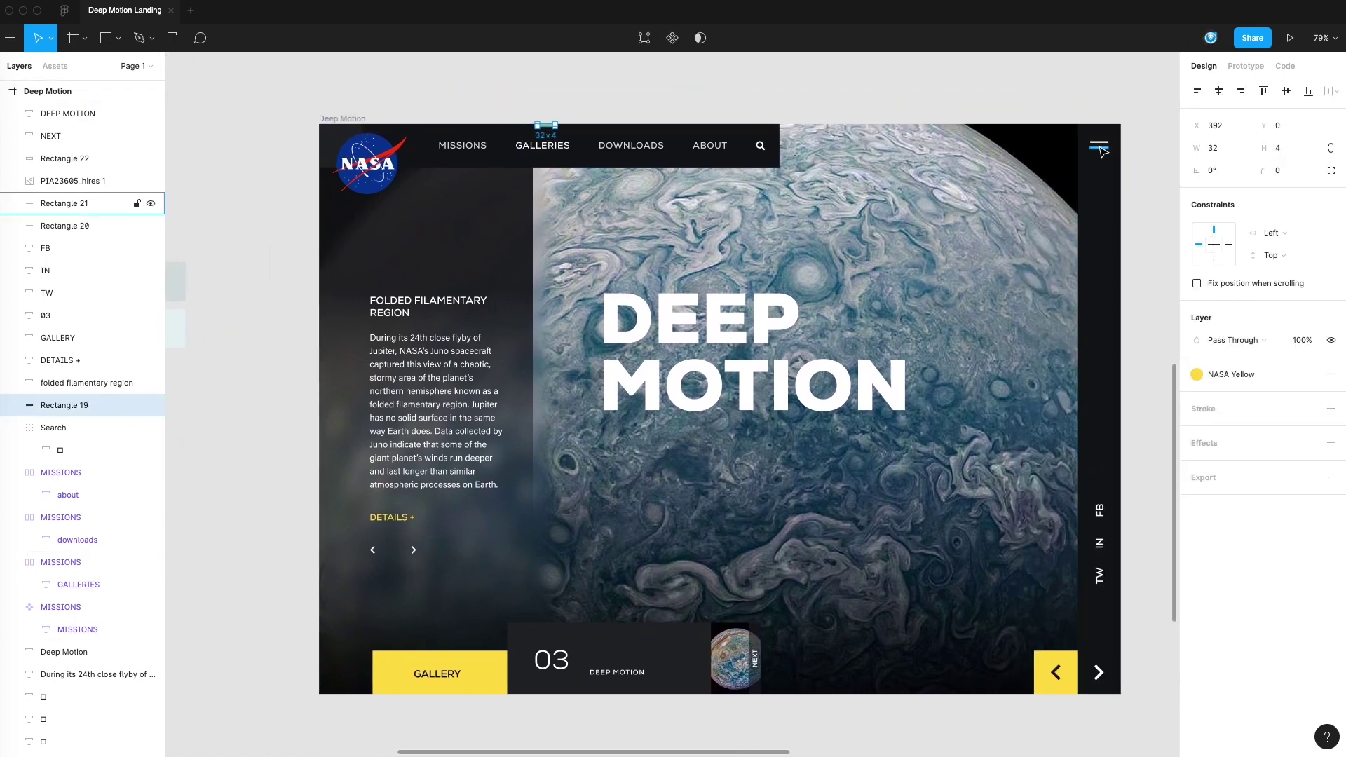
{"action": "left_click", "coordinate": [1285, 149]}
{"action": "type", "text": "3"}
{"action": "key", "text": "Return"}
{"action": "key", "text": "Escape"}
{"action": "key", "text": "Escape"}
- Place a copy of the yellow GALLERIES bar on the dark panel above the small DEEP MOTION label
{"action": "scroll", "coordinate": [820, 329], "scroll_direction": "down", "scroll_amount": 2}
{"action": "scroll", "coordinate": [820, 329], "scroll_direction": "down", "scroll_amount": 2}
{"action": "scroll", "coordinate": [820, 329], "scroll_direction": "left", "scroll_amount": 2}
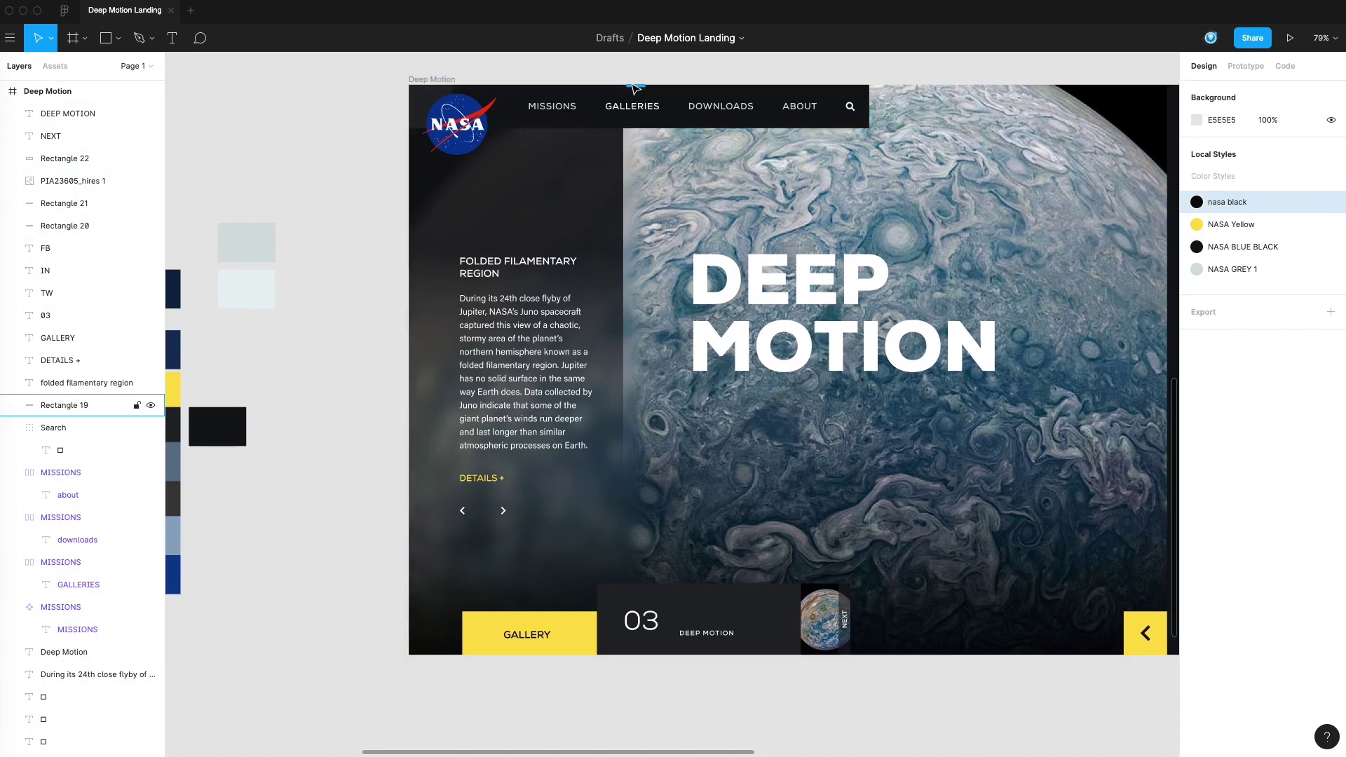
{"action": "left_click_drag", "start_coordinate": [635, 86], "coordinate": [715, 622]}
{"action": "left_click", "coordinate": [724, 680]}
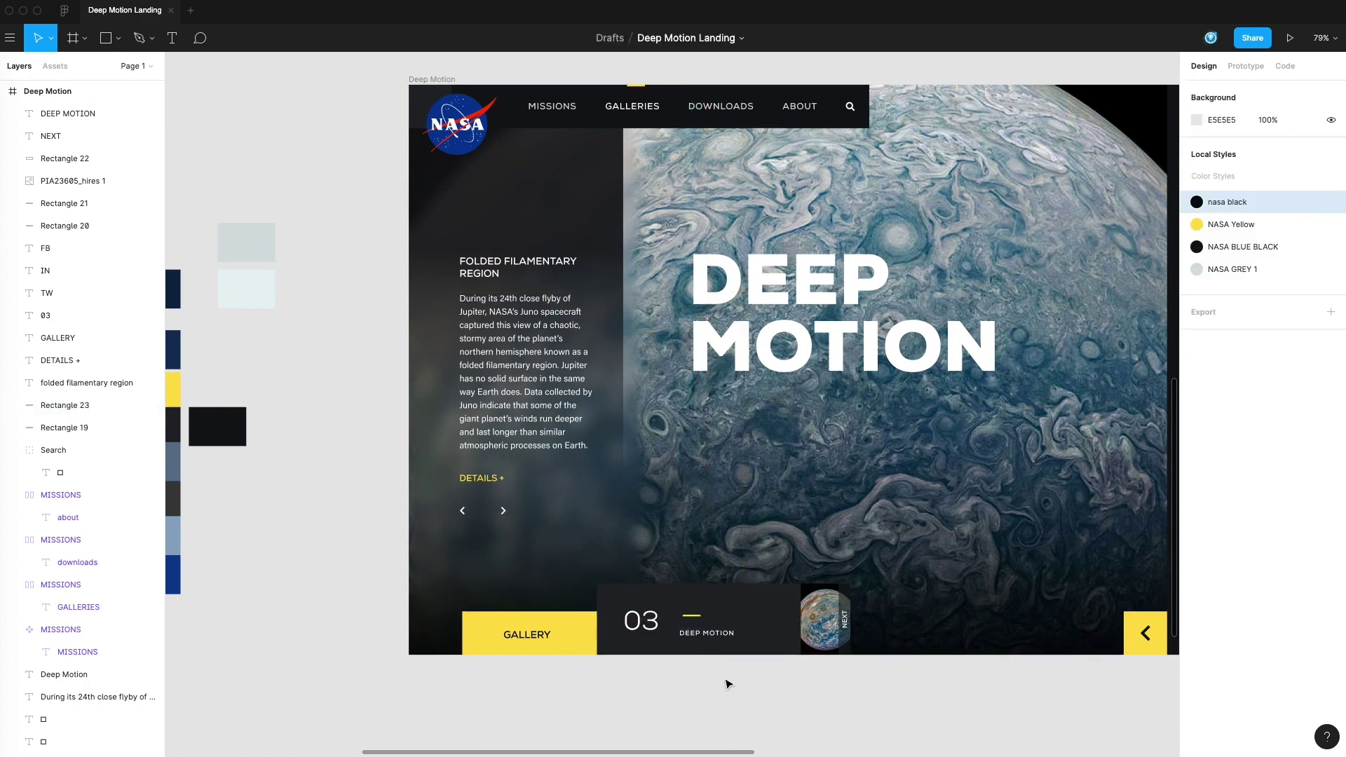
- Rotate the copied yellow bar to -90° and place it between 03 and DEEP MOTION at X 479, Y 938
{"action": "scroll", "coordinate": [742, 666], "scroll_direction": "down", "scroll_amount": 2}
{"action": "scroll", "coordinate": [736, 591], "scroll_direction": "up", "scroll_amount": 5}
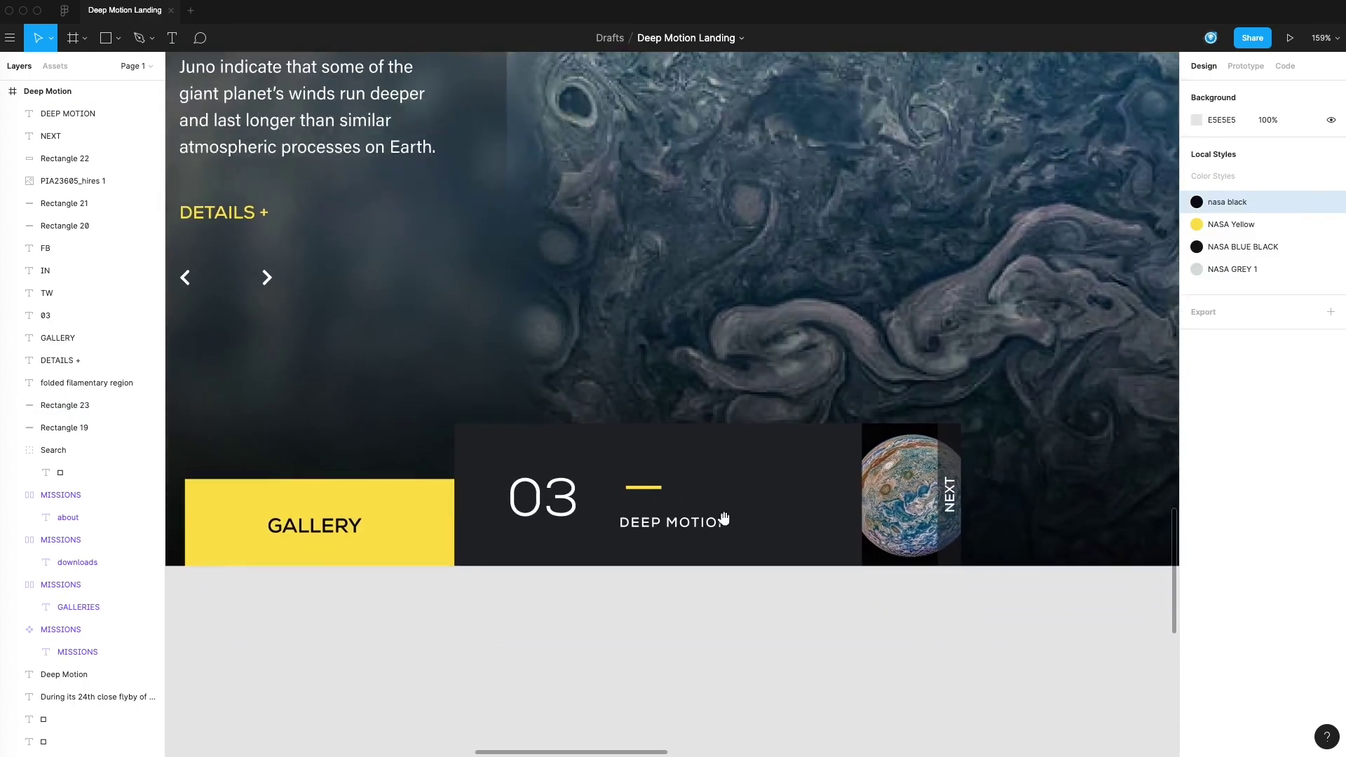
{"action": "left_click_drag", "start_coordinate": [643, 486], "coordinate": [613, 499]}
{"action": "left_click", "coordinate": [658, 628]}
{"action": "left_click", "coordinate": [628, 481]}
{"action": "left_click", "coordinate": [673, 629]}
{"action": "scroll", "coordinate": [673, 629], "scroll_direction": "left", "scroll_amount": 2}
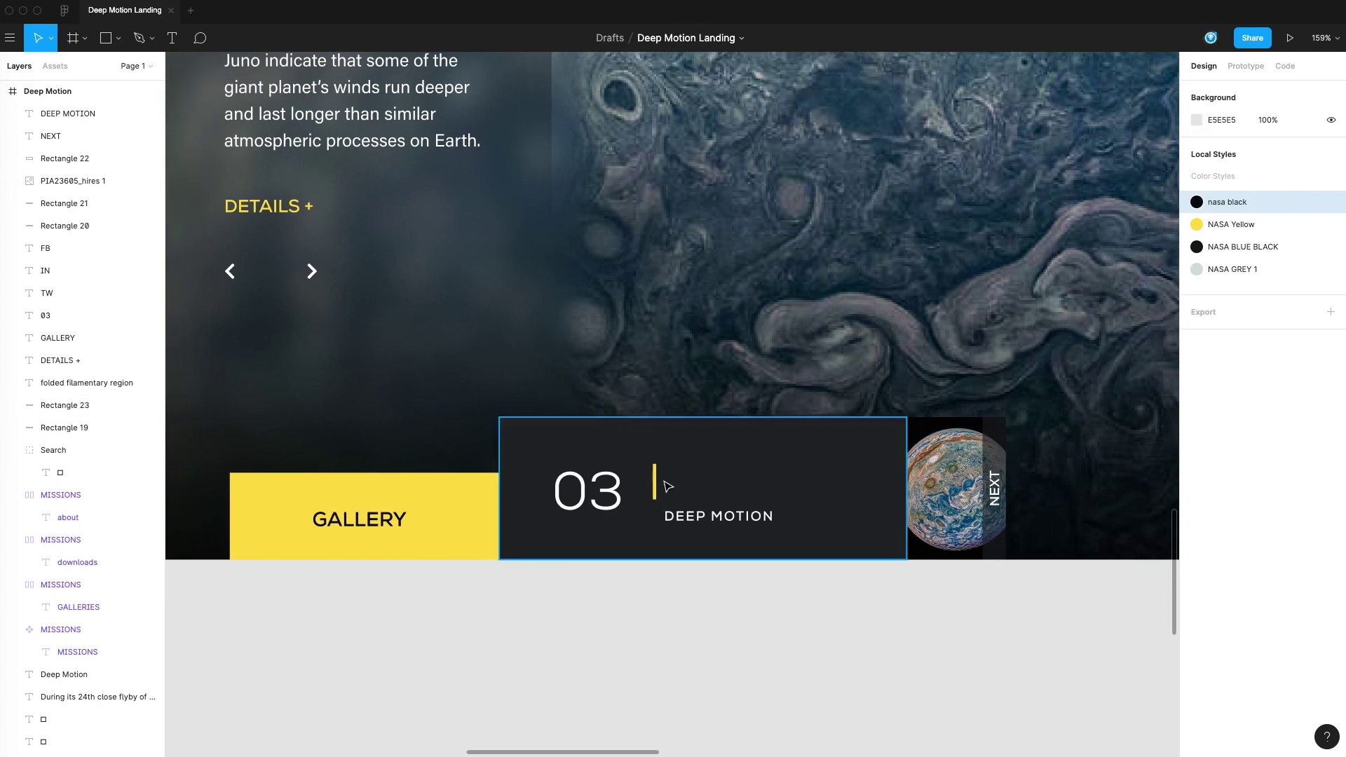
- Apply the NASA BLUE BLACK color style to the vertical bar beside 03
{"action": "left_click", "coordinate": [655, 480]}
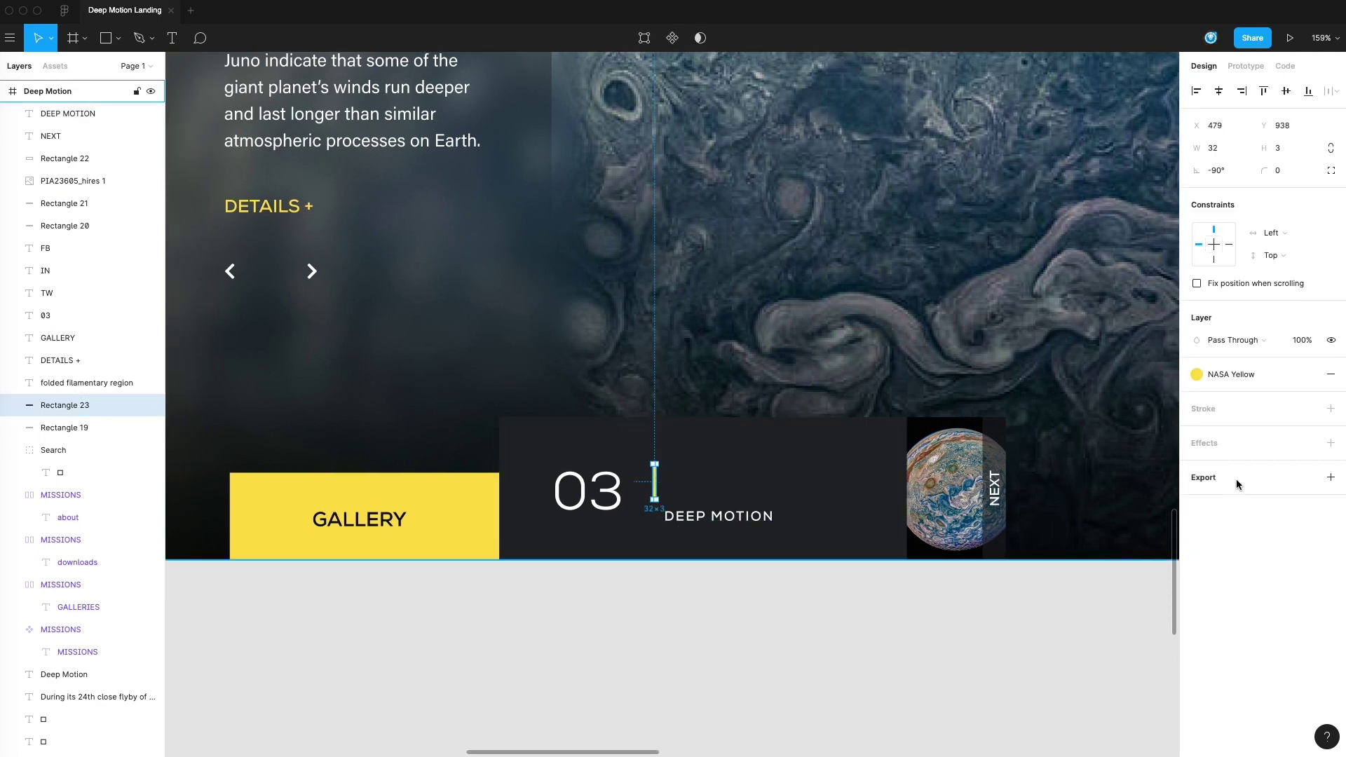
{"action": "left_click", "coordinate": [1265, 381]}
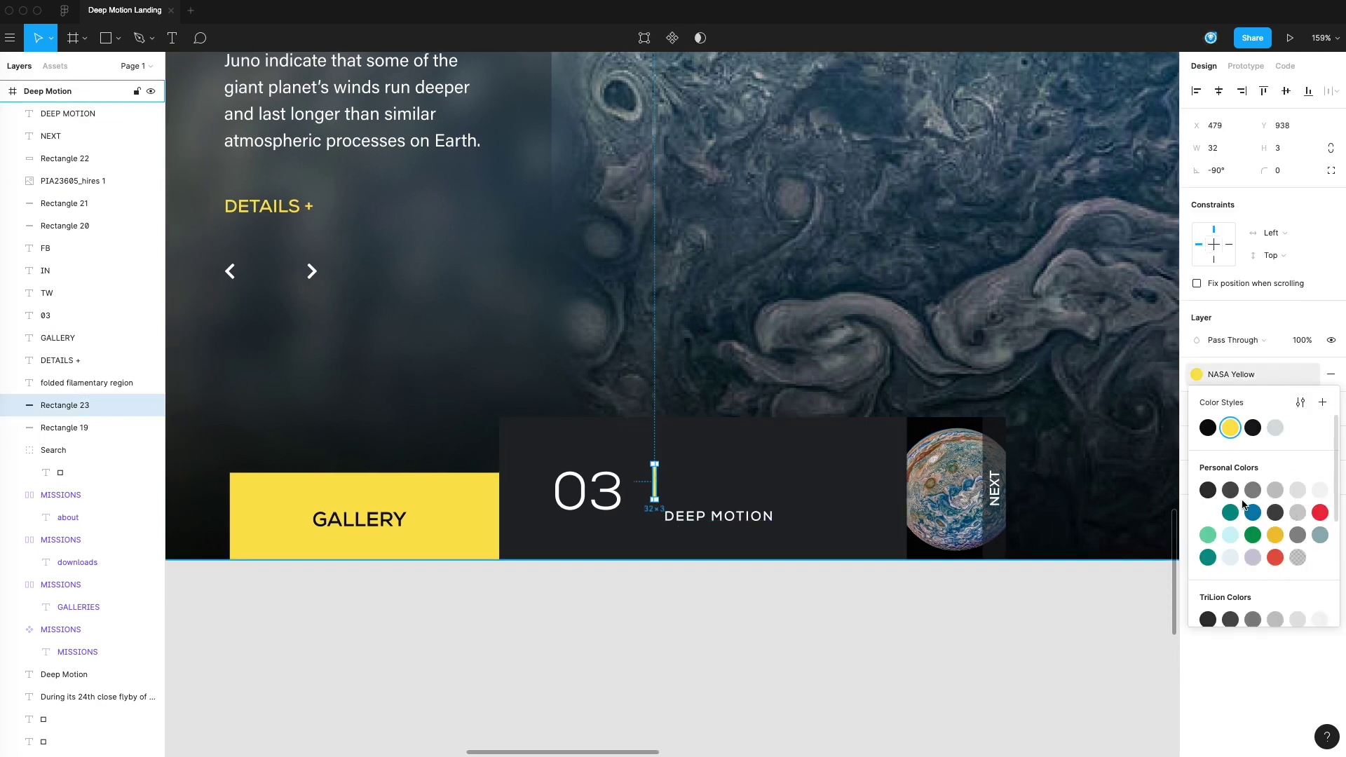
{"action": "left_click", "coordinate": [1255, 429]}
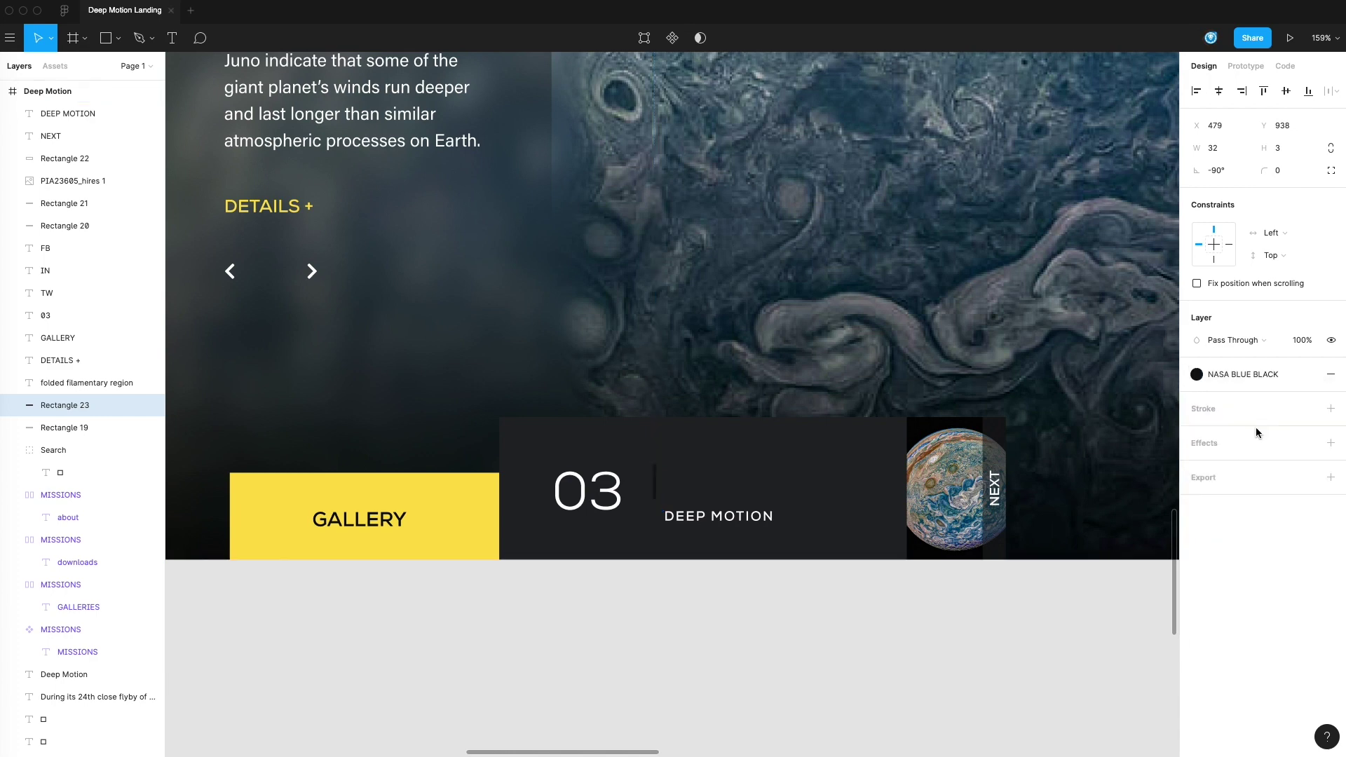
{"action": "left_click", "coordinate": [1261, 371]}
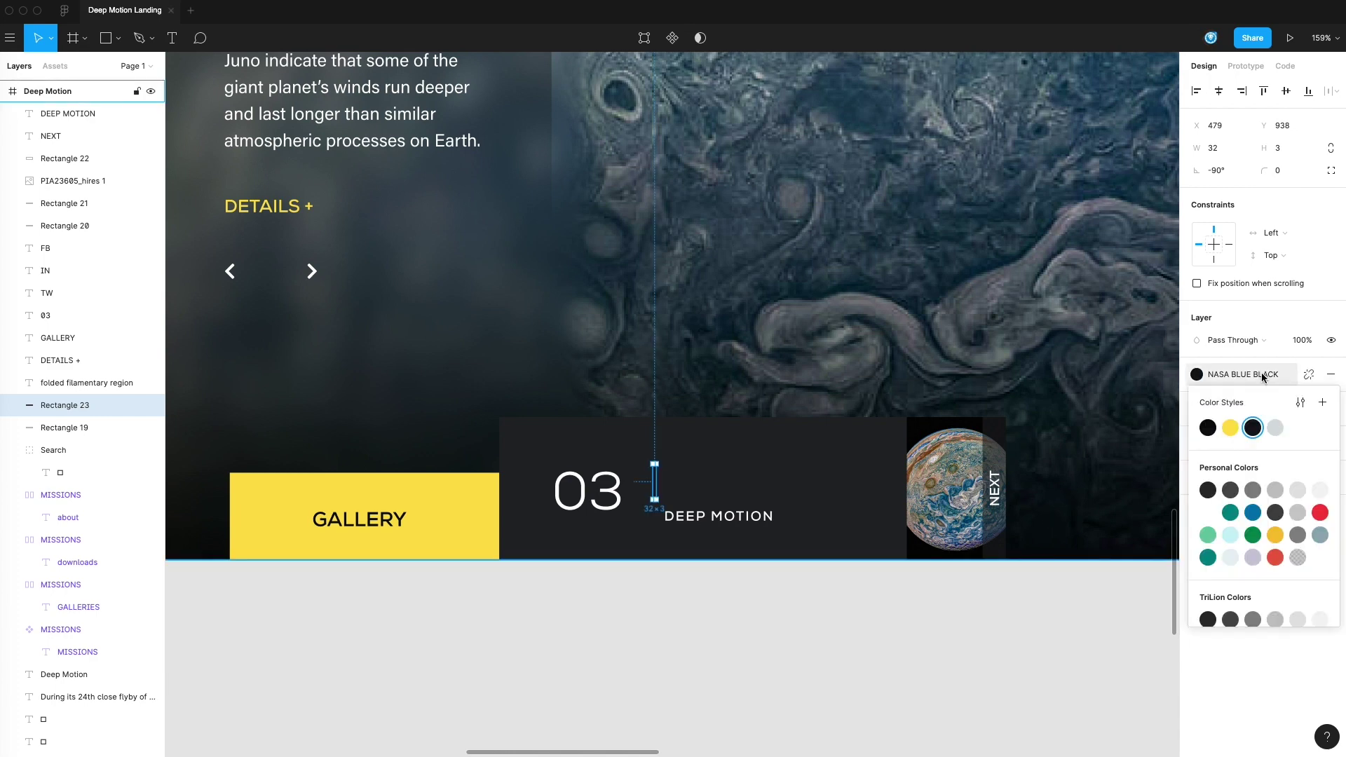
{"action": "left_click", "coordinate": [965, 629]}
- Create a color style named NASA DARK GREY 1 from the fill of the dark panel beside GALLERY
{"action": "scroll", "coordinate": [897, 415], "scroll_direction": "left", "scroll_amount": 5}
{"action": "scroll", "coordinate": [897, 416], "scroll_direction": "up", "scroll_amount": 1}
{"action": "scroll", "coordinate": [897, 415], "scroll_direction": "left", "scroll_amount": 2}
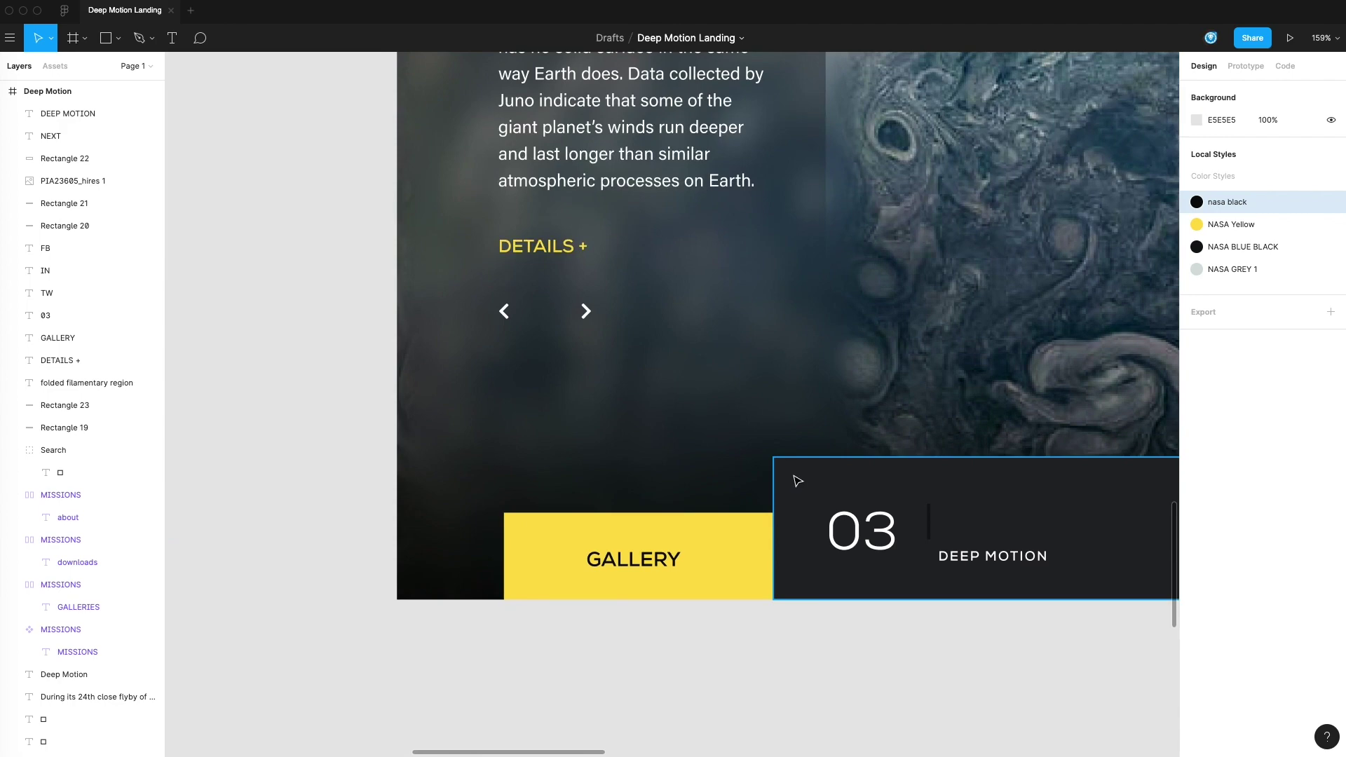
{"action": "left_click", "coordinate": [796, 478]}
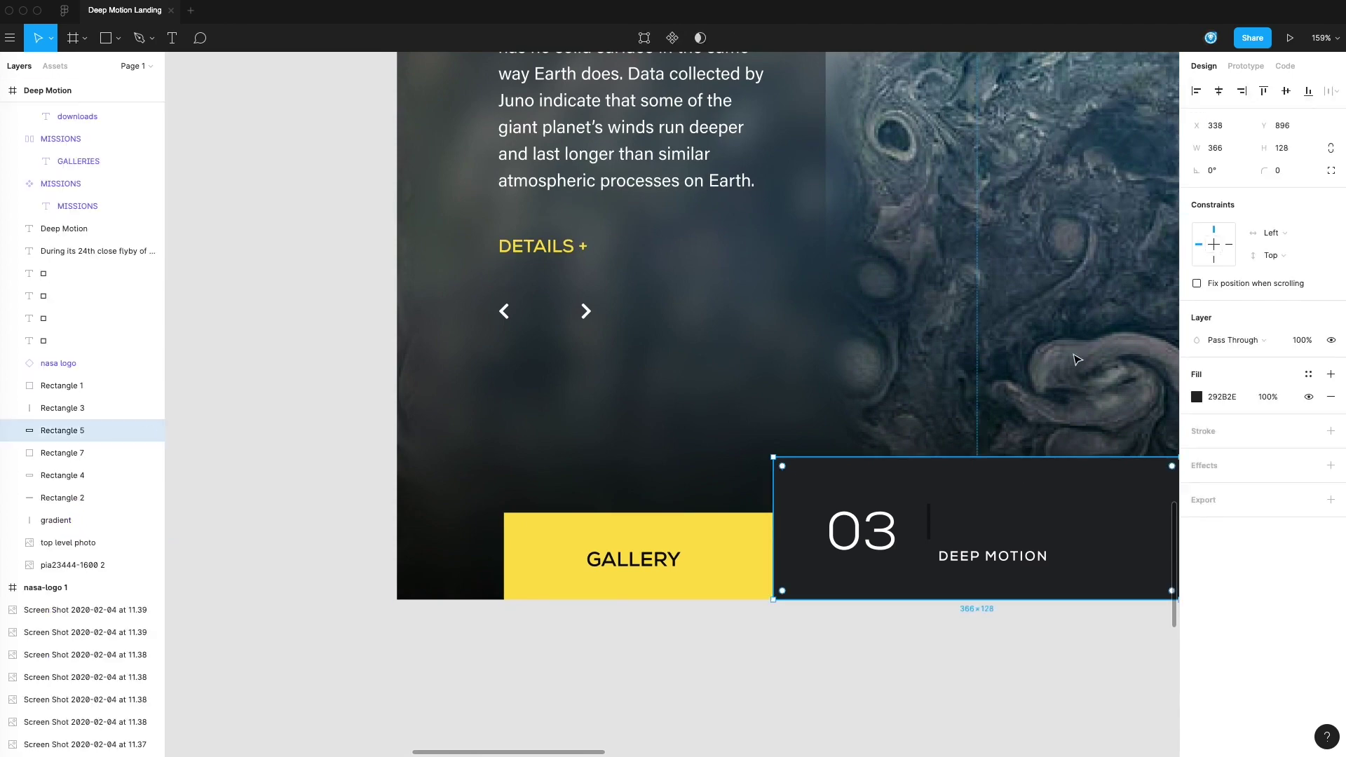
{"action": "left_click", "coordinate": [1311, 377]}
{"action": "left_click", "coordinate": [1322, 403]}
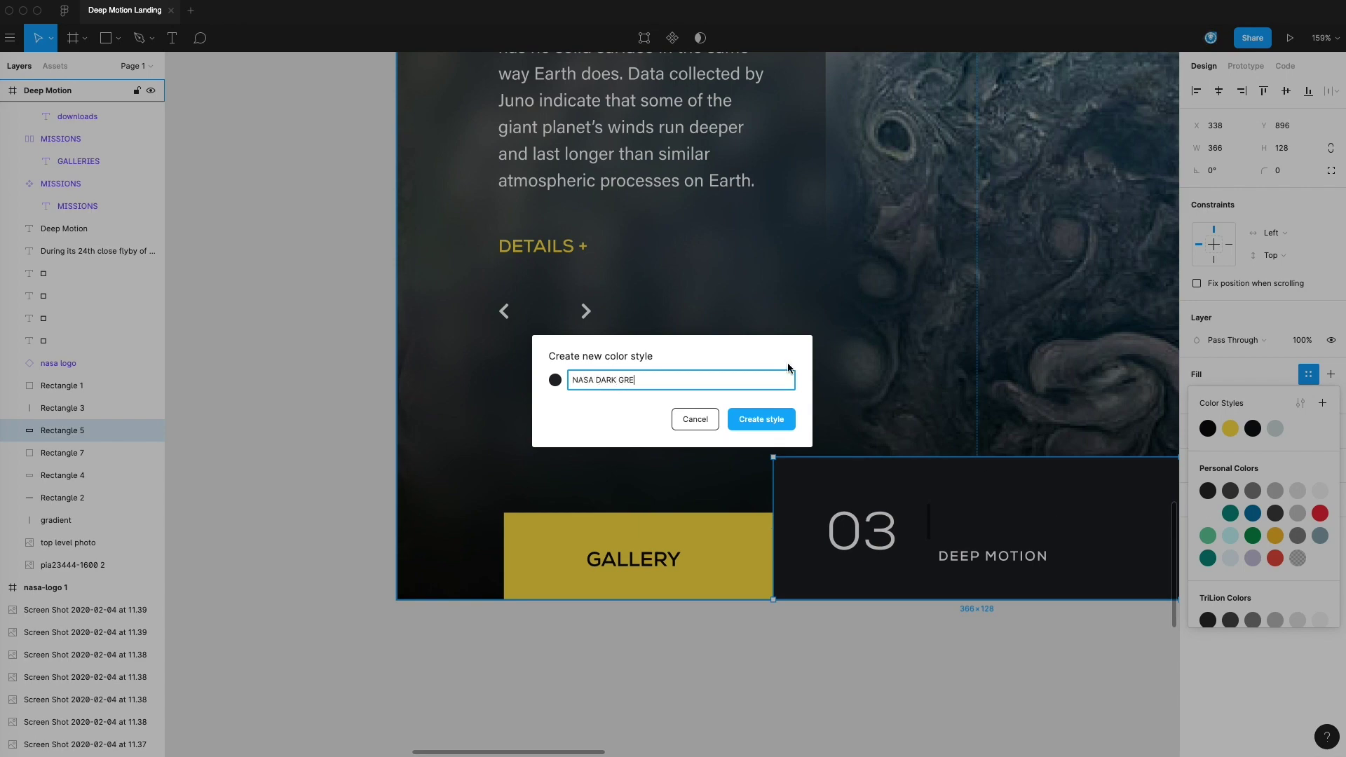
{"action": "left_click", "coordinate": [761, 419]}
{"action": "key", "text": "Escape"}
- Apply NASA DARK GREY 1 to the vertical bar, detach the style and lighten its fill to 44484E
{"action": "left_click", "coordinate": [928, 522]}
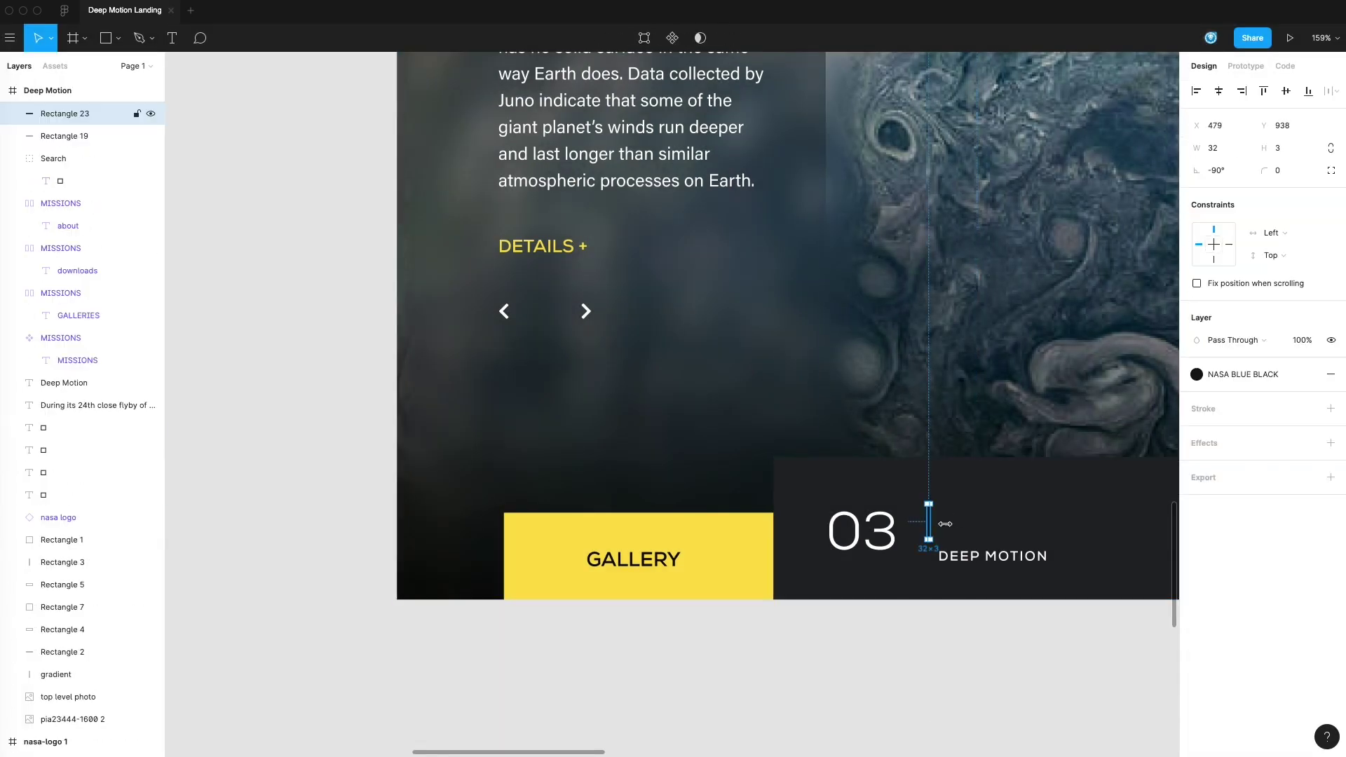
{"action": "left_click", "coordinate": [1244, 371]}
{"action": "left_click", "coordinate": [1203, 490]}
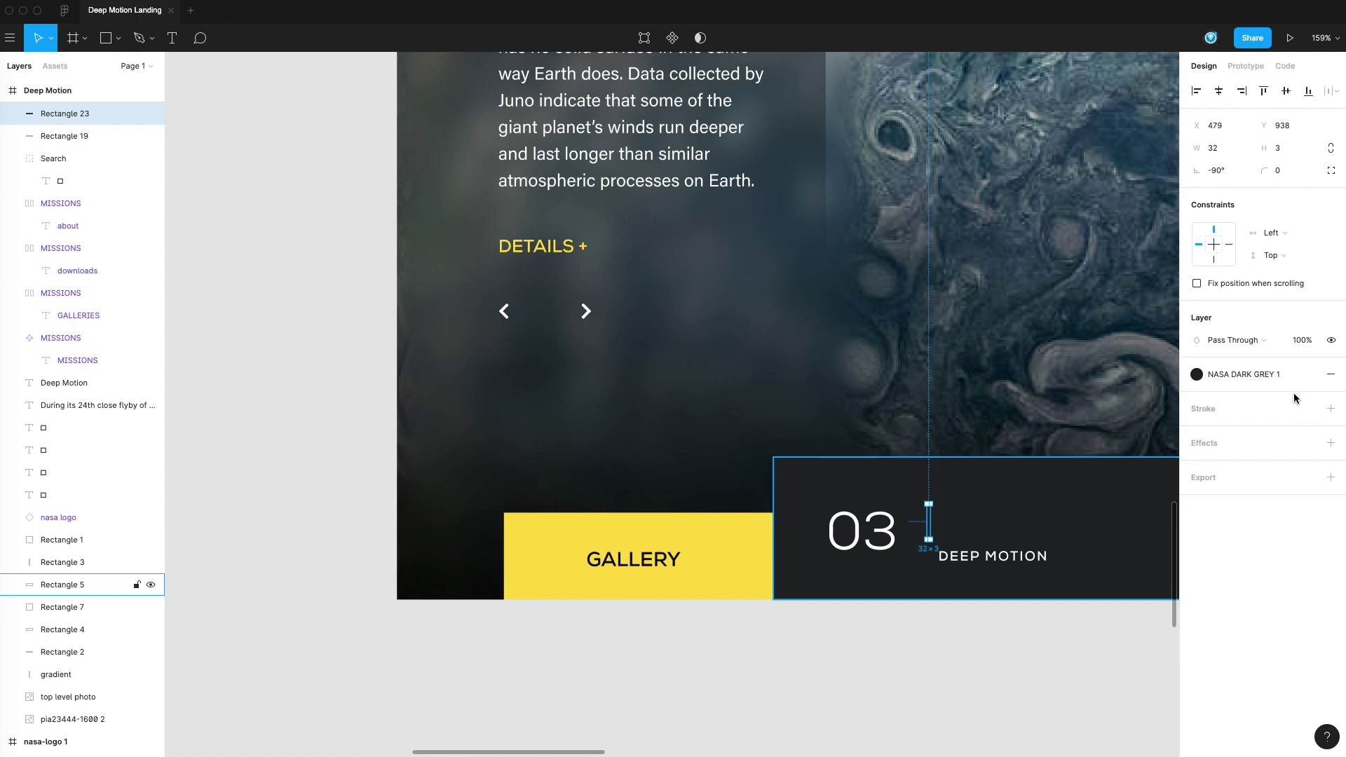
{"action": "left_click", "coordinate": [1308, 374]}
{"action": "left_click", "coordinate": [1212, 397]}
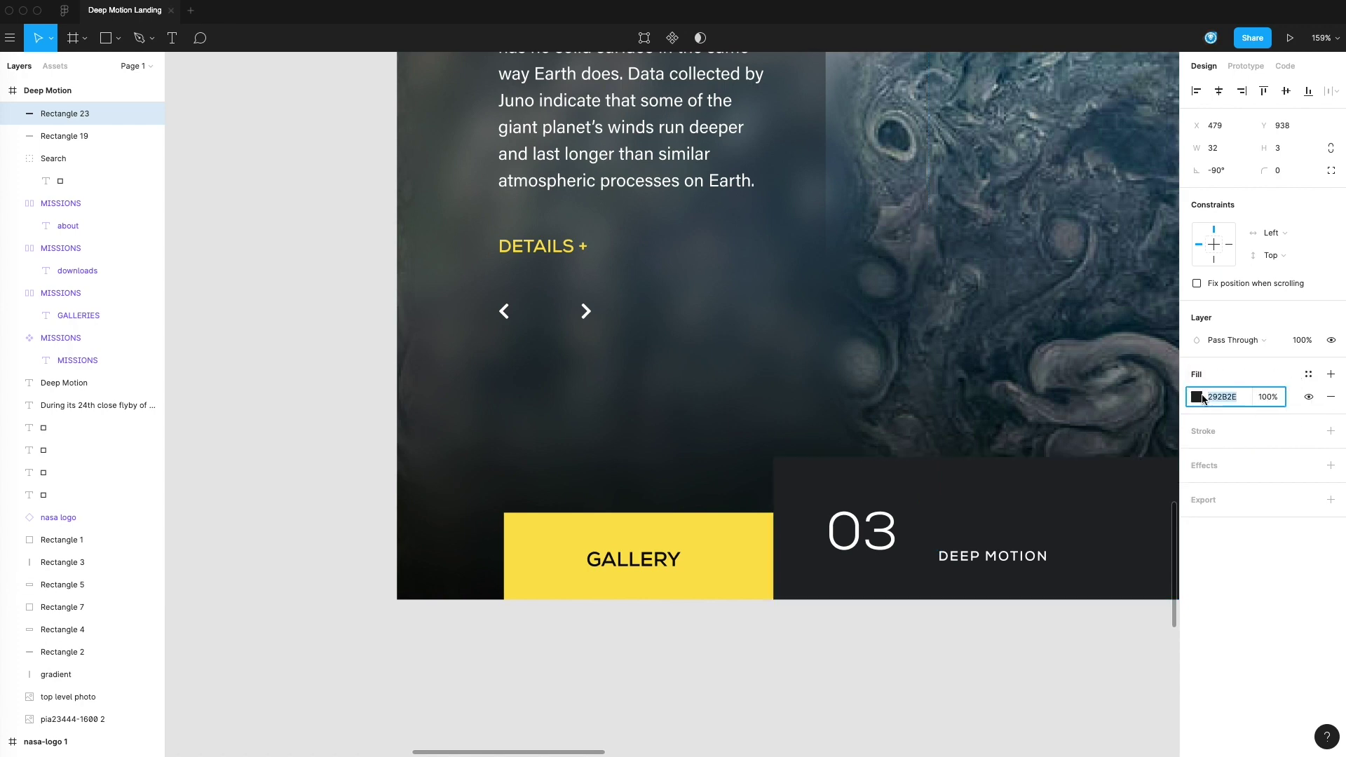
{"action": "left_click", "coordinate": [1196, 397]}
{"action": "left_click_drag", "start_coordinate": [1030, 546], "coordinate": [1033, 532]}
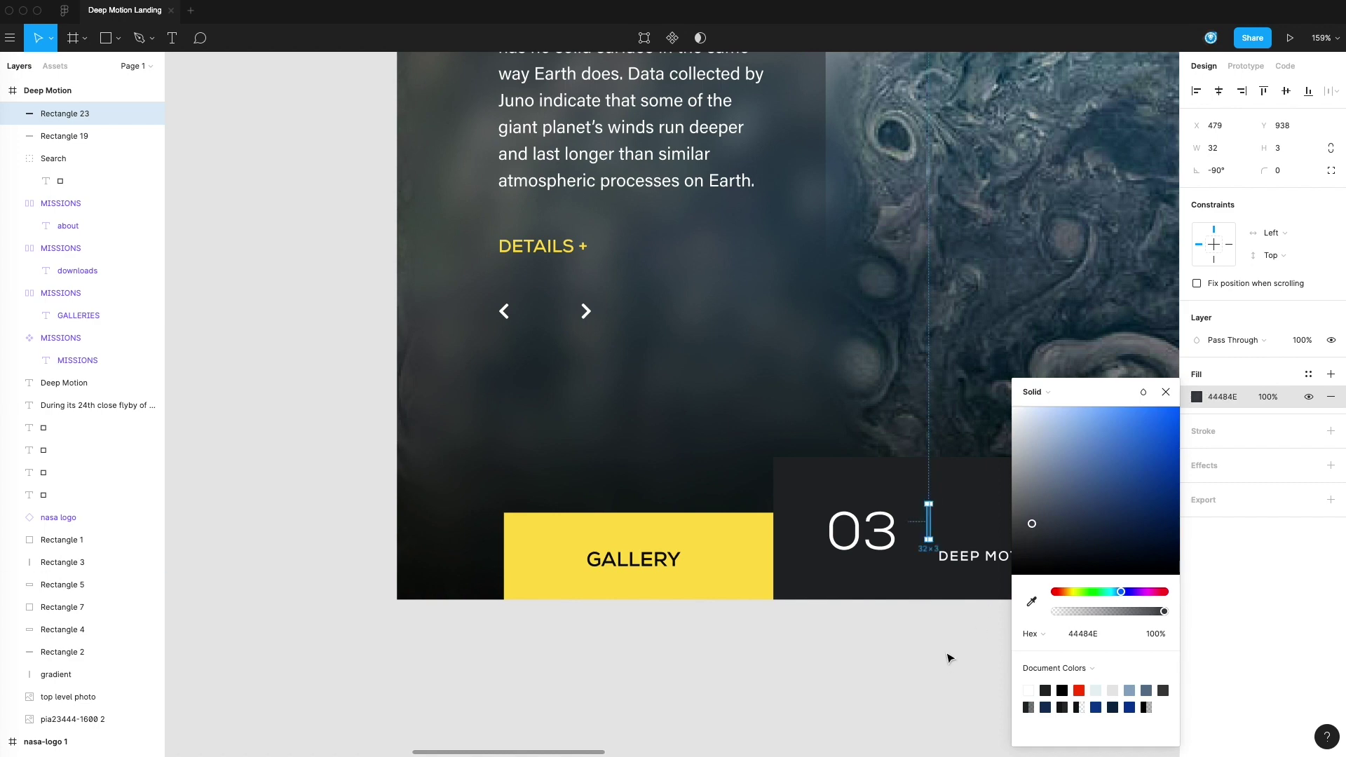
- Save the vertical bar's fill as a color style named NASA Dark Grey 2
{"action": "left_click", "coordinate": [1308, 374]}
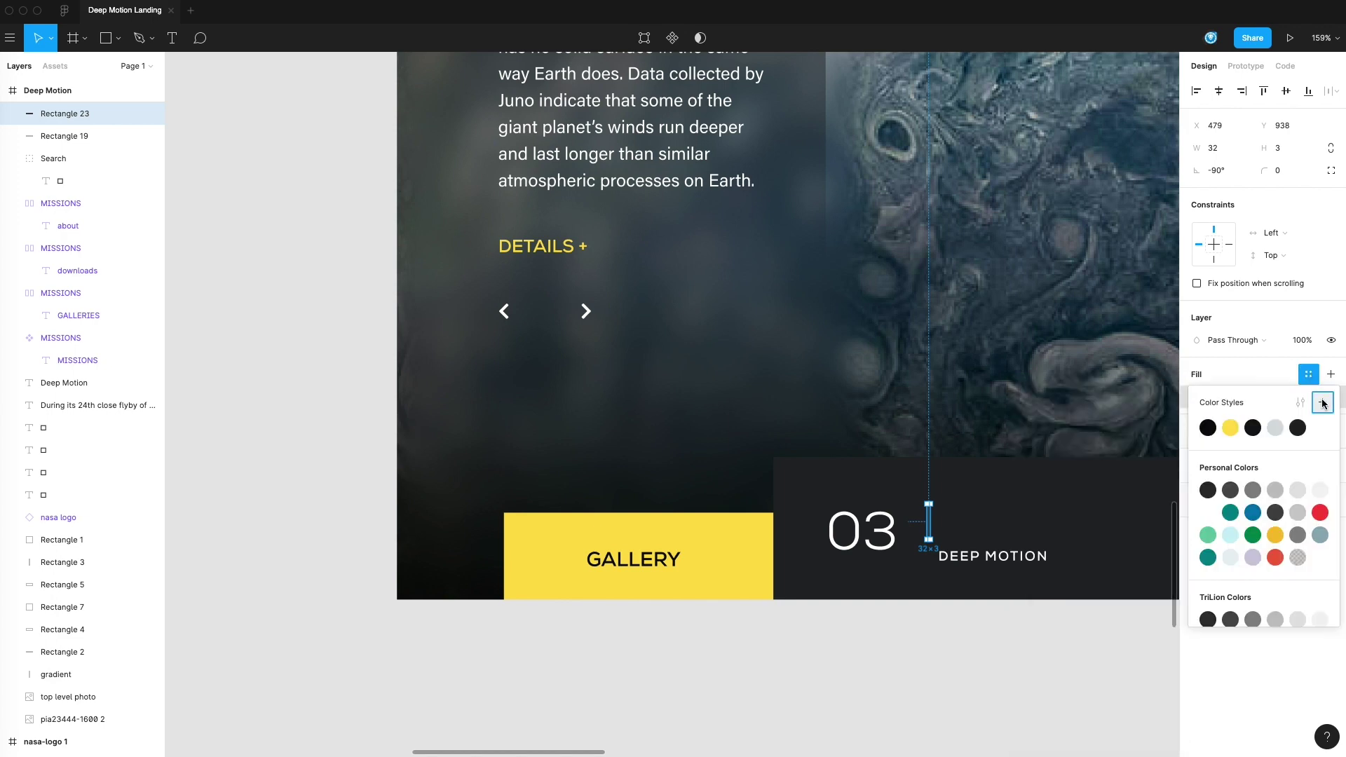
{"action": "left_click", "coordinate": [1322, 403]}
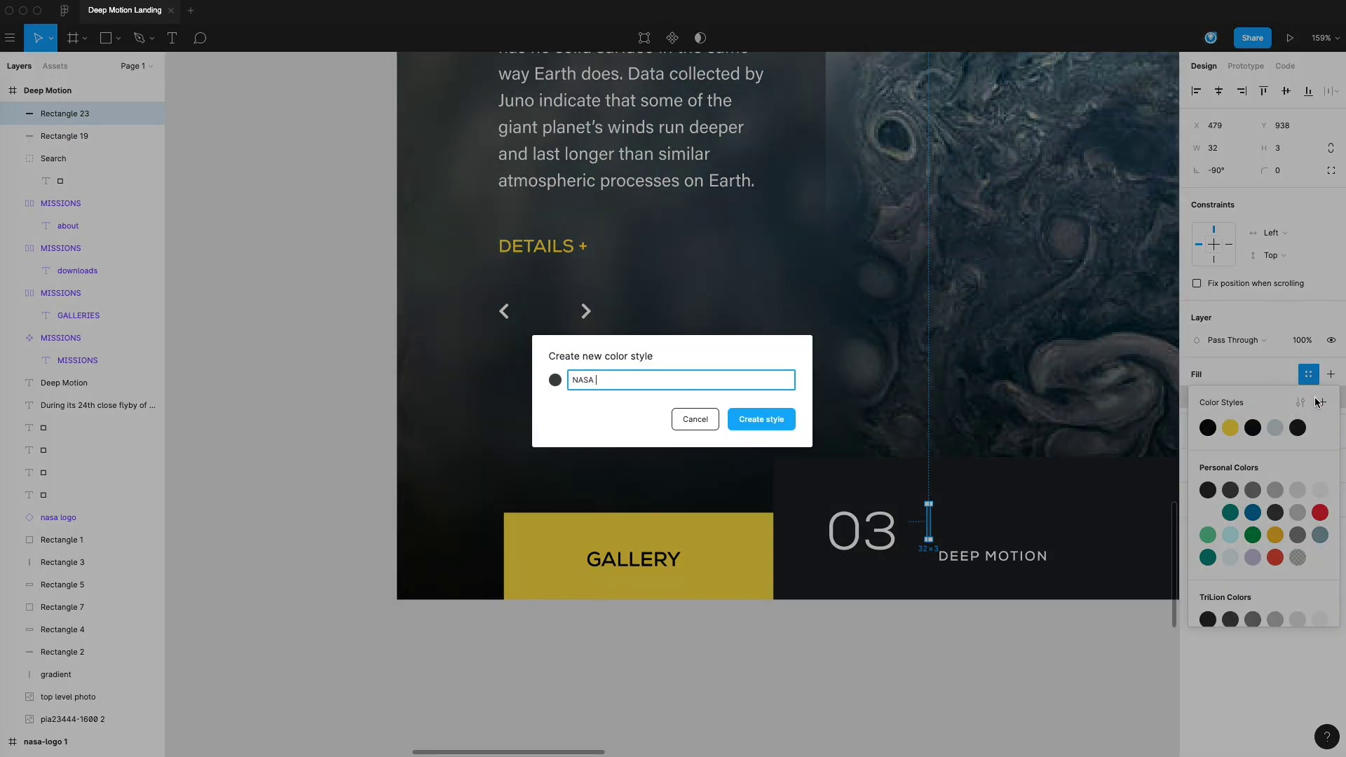
{"action": "type", "text": "NASA Dark Grey 2"}
{"action": "key", "text": "Return"}
{"action": "left_click", "coordinate": [1042, 672]}
- Move the vertical grey bar left and slightly down so it sits directly beside the 03 label
{"action": "scroll", "coordinate": [832, 638], "scroll_direction": "right", "scroll_amount": 5}
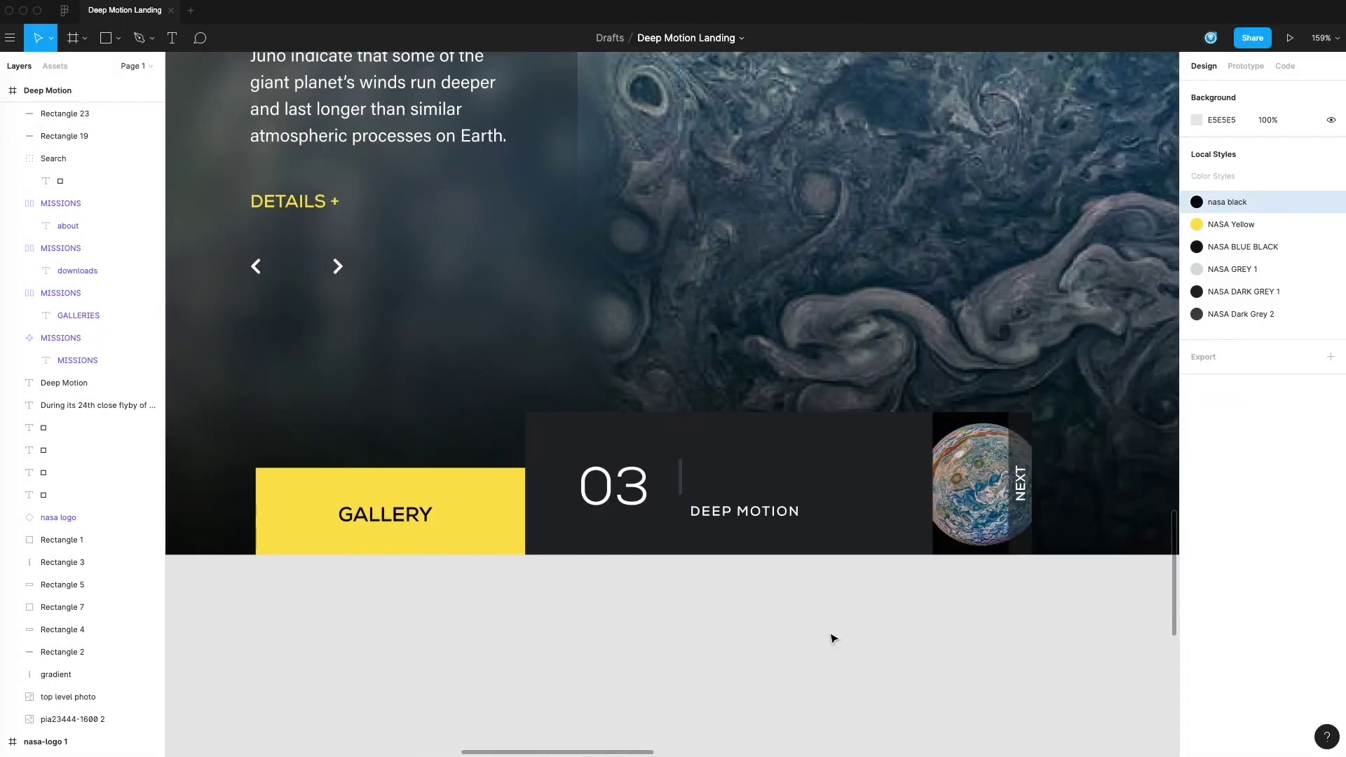
{"action": "left_click_drag", "start_coordinate": [682, 476], "coordinate": [655, 496]}
{"action": "left_click", "coordinate": [703, 622]}
{"action": "left_click", "coordinate": [679, 495]}
{"action": "left_click", "coordinate": [687, 610]}
- Move the vertical grey bar right, clear of the 03 label, to X 472, Y 946
{"action": "scroll", "coordinate": [751, 622], "scroll_direction": "left", "scroll_amount": 5}
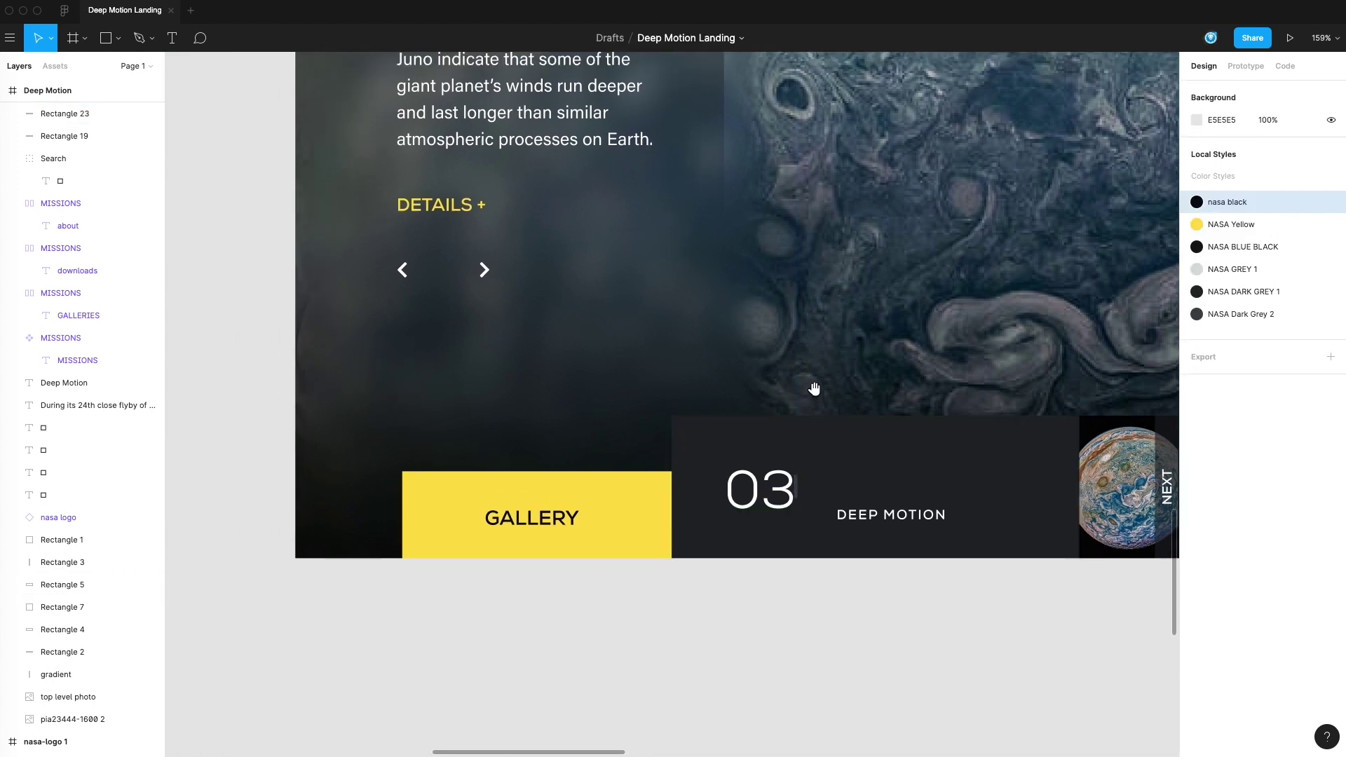
{"action": "scroll", "coordinate": [813, 389], "scroll_direction": "up", "scroll_amount": 3}
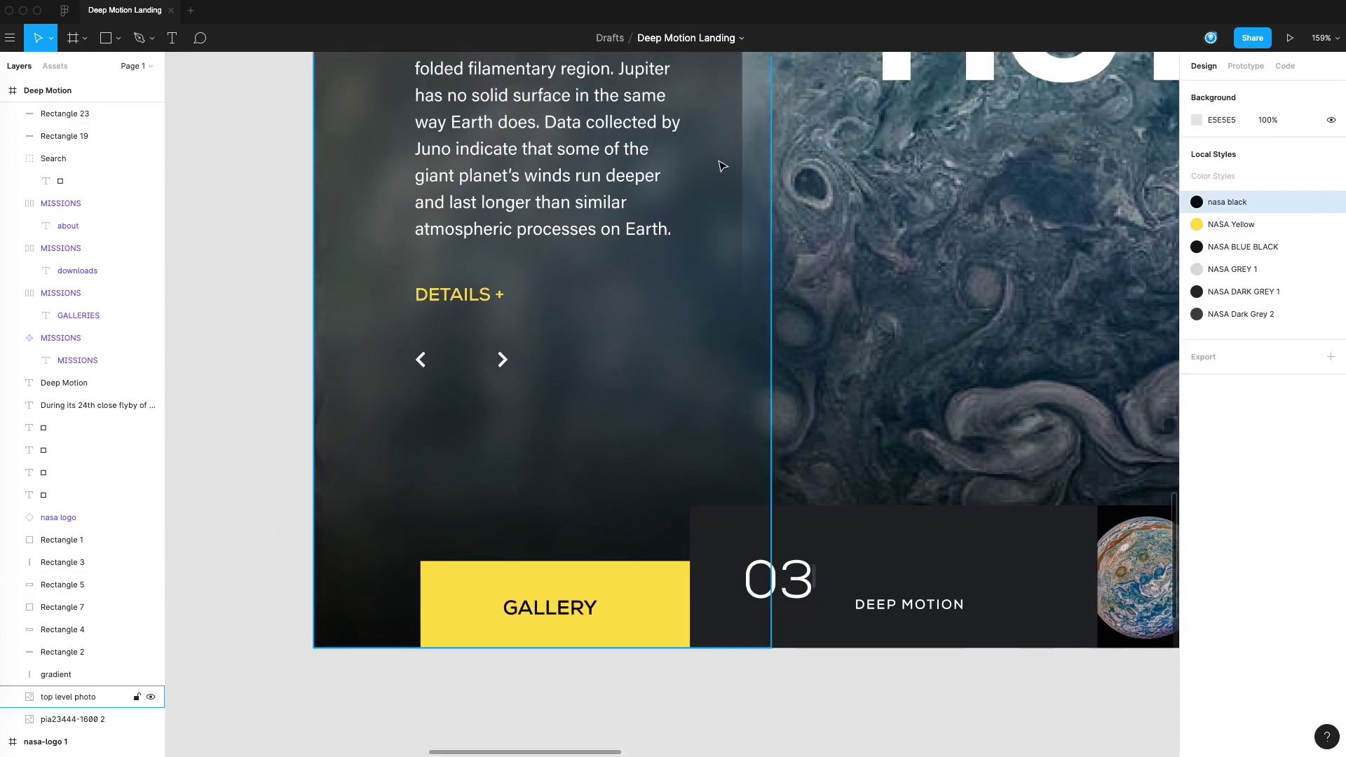
{"action": "left_click", "coordinate": [763, 585]}
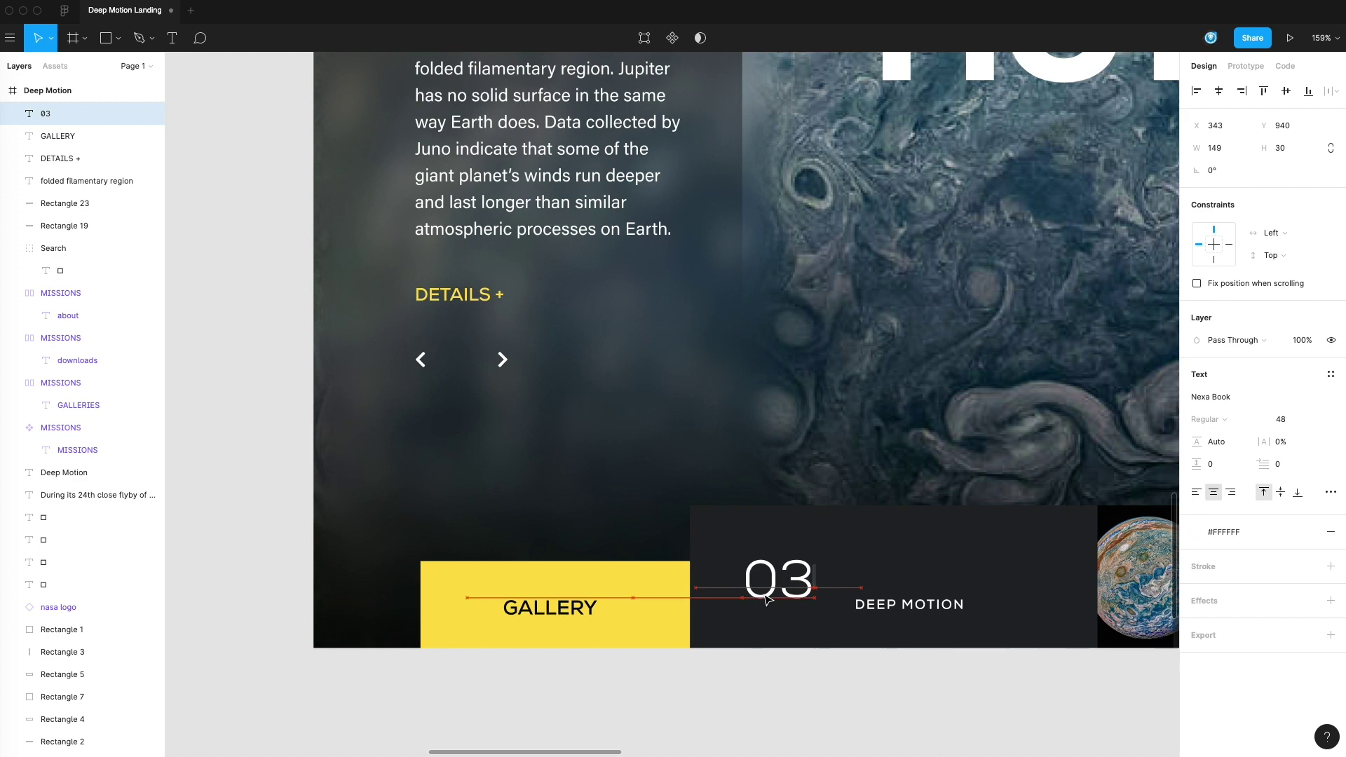
{"action": "left_click", "coordinate": [820, 676]}
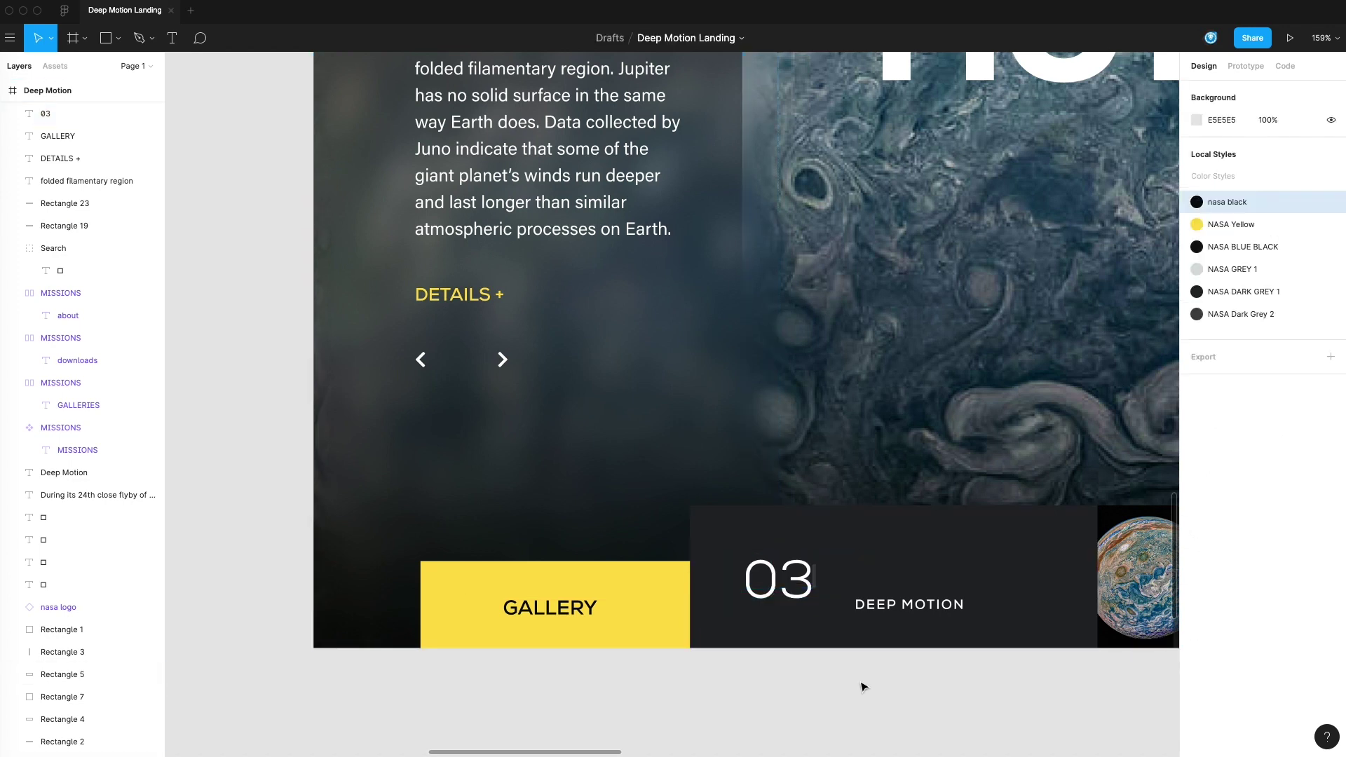
{"action": "scroll", "coordinate": [820, 676], "scroll_direction": "right", "scroll_amount": 2}
{"action": "scroll", "coordinate": [820, 677], "scroll_direction": "down", "scroll_amount": 1}
{"action": "mouse_move", "coordinate": [754, 547]}
{"action": "left_mouse_down"}
{"action": "mouse_move", "coordinate": [612, 545]}
{"action": "mouse_move", "coordinate": [767, 545]}
{"action": "left_mouse_up"}
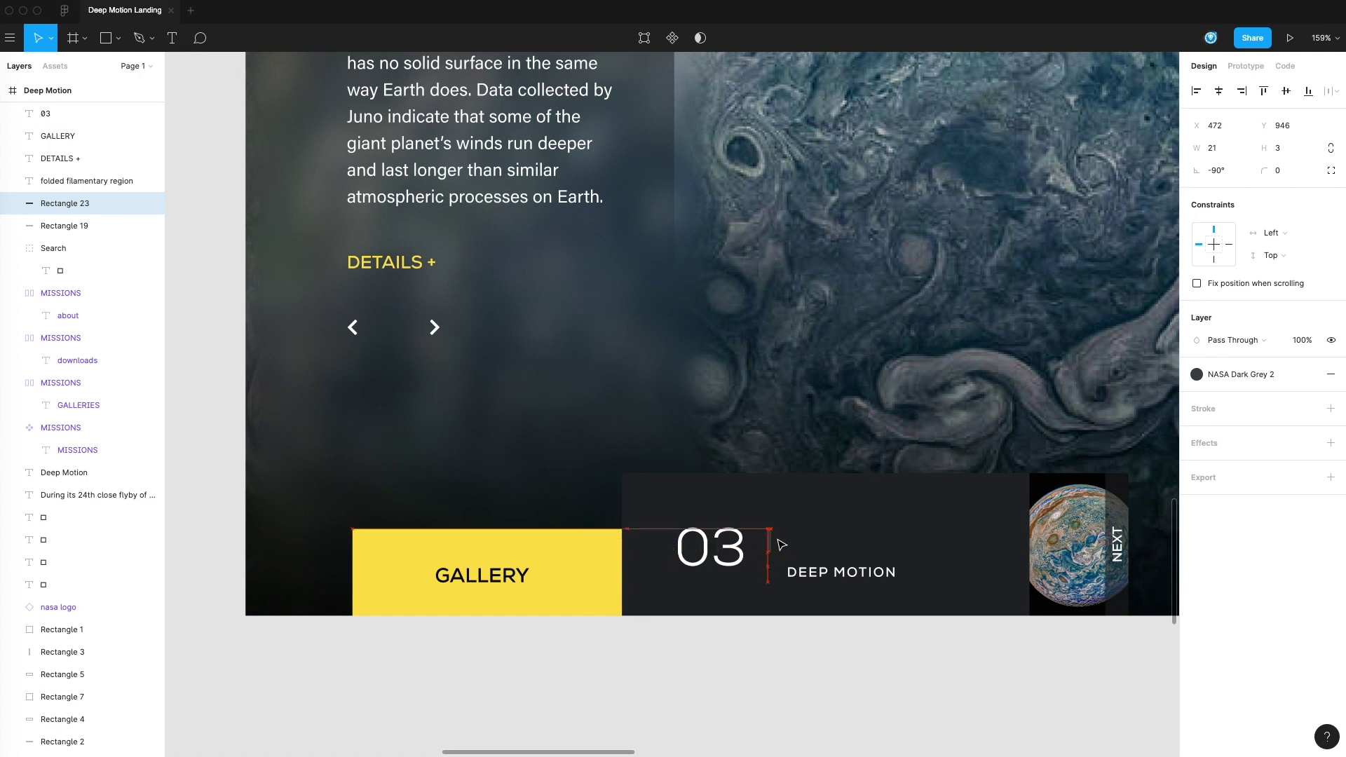
{"action": "left_click", "coordinate": [918, 624]}
{"action": "scroll", "coordinate": [814, 663], "scroll_direction": "right", "scroll_amount": 2}
{"action": "scroll", "coordinate": [814, 663], "scroll_direction": "down", "scroll_amount": 1}
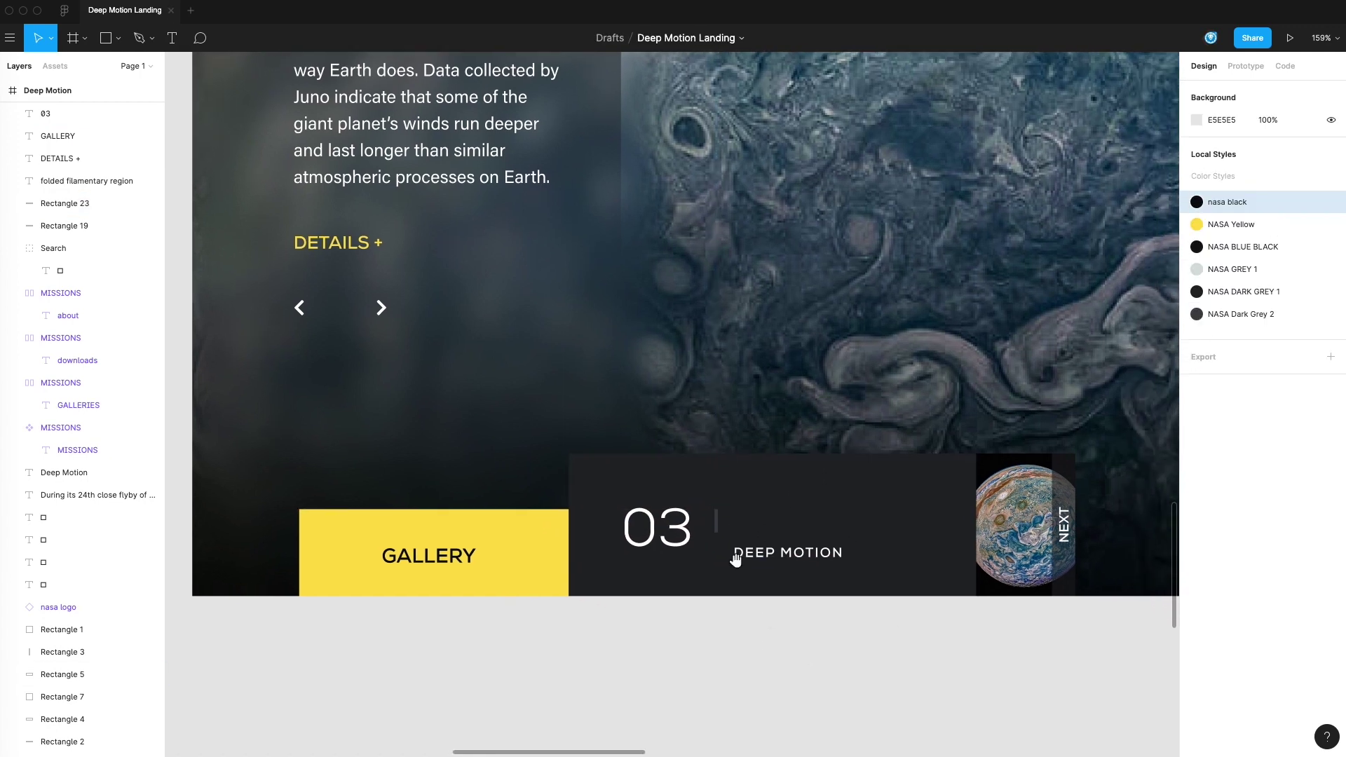
- Duplicate the vertical grey bar four times in a row extending right above the DEEP MOTION label
{"action": "left_click_drag", "start_coordinate": [716, 524], "coordinate": [827, 527]}
{"action": "key", "text": "Escape"}
{"action": "left_click", "coordinate": [784, 628]}
{"action": "left_click", "coordinate": [768, 523]}
{"action": "left_click", "coordinate": [803, 643]}
{"action": "key", "text": "Escape"}
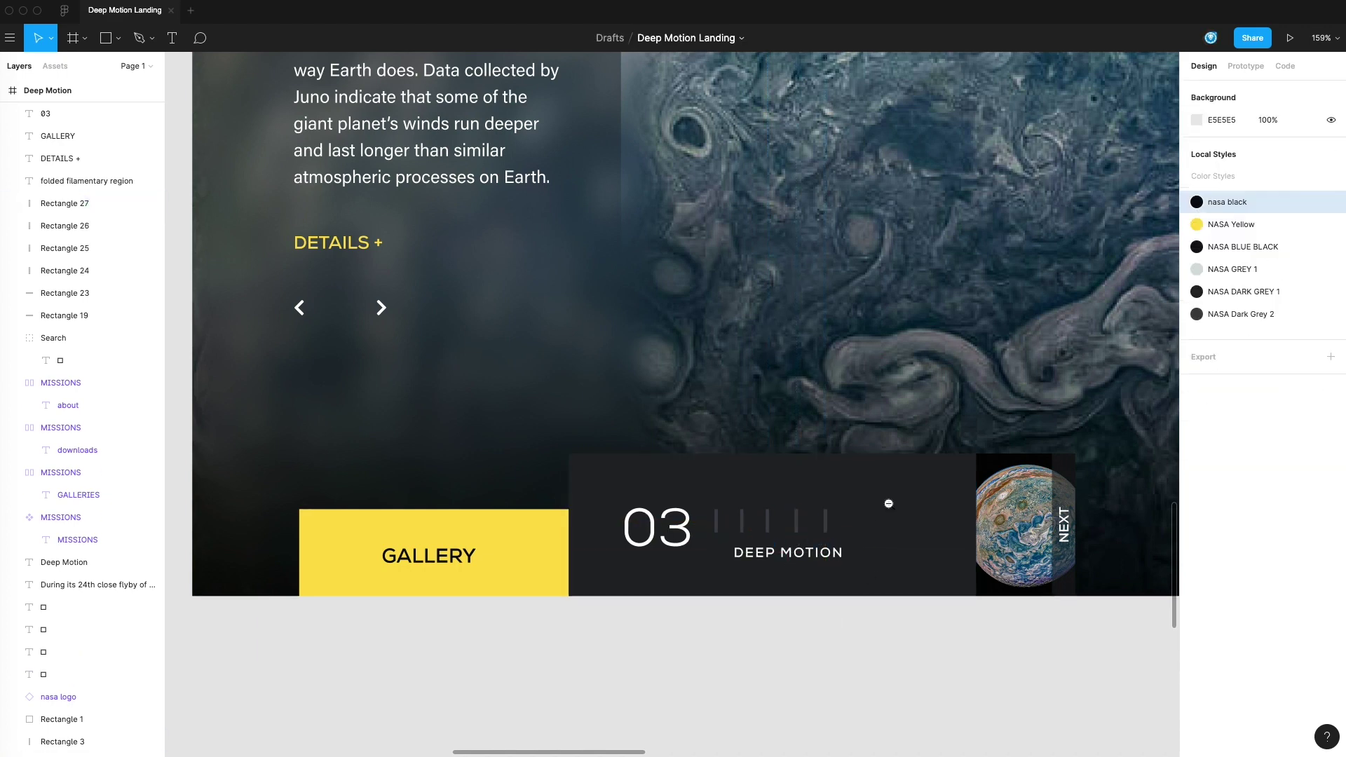
- Add two more copies of the grey bar at the right end of the row, making seven bars
{"action": "scroll", "coordinate": [840, 546], "scroll_direction": "down", "scroll_amount": 10}
{"action": "left_click", "coordinate": [626, 273]}
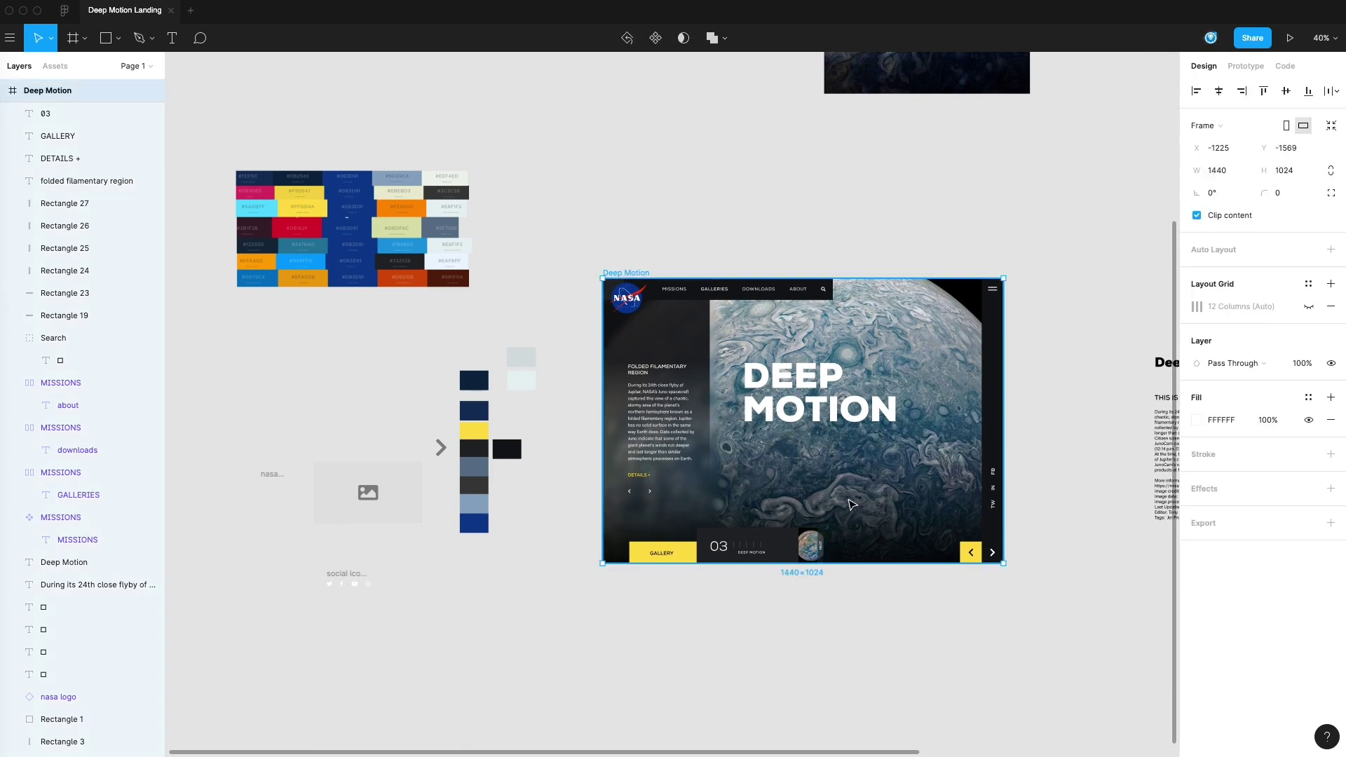
{"action": "left_click", "coordinate": [1085, 477]}
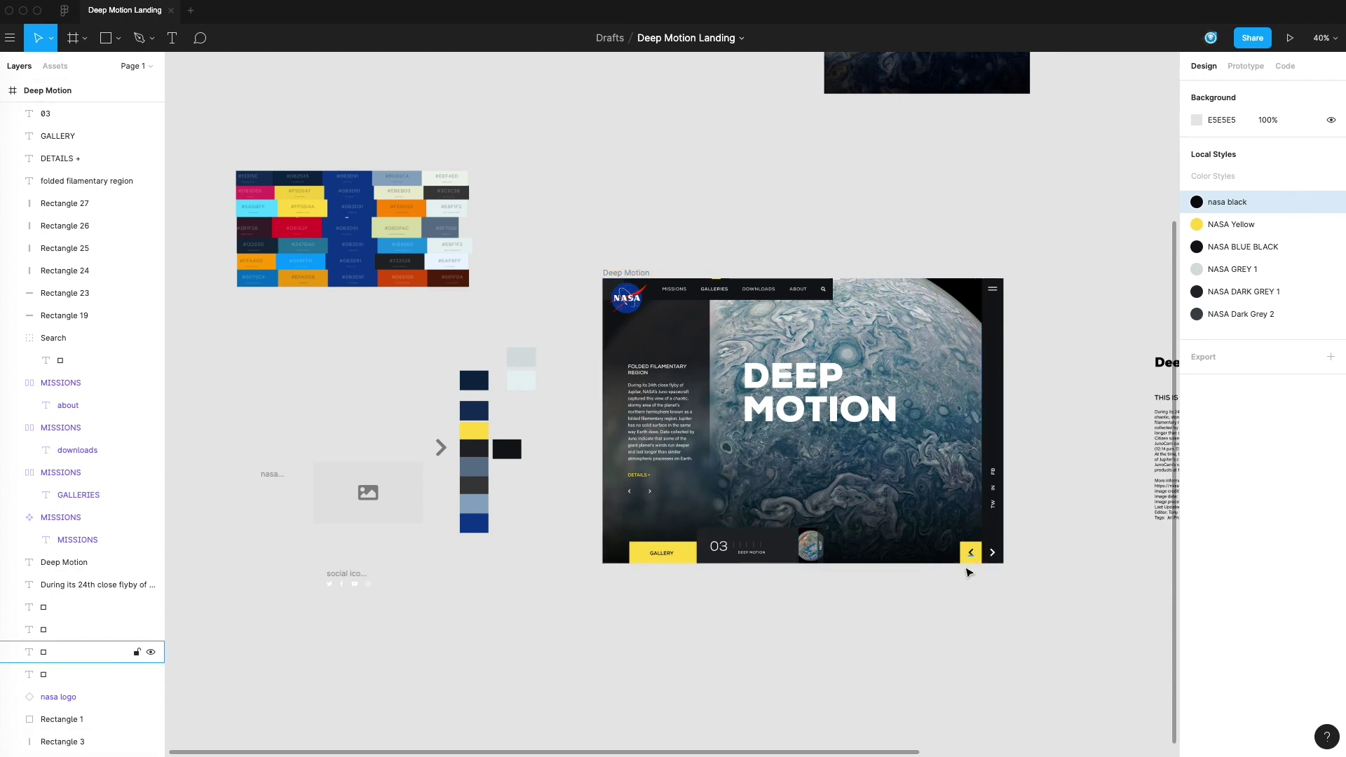
{"action": "scroll", "coordinate": [797, 557], "scroll_direction": "up", "scroll_amount": 5}
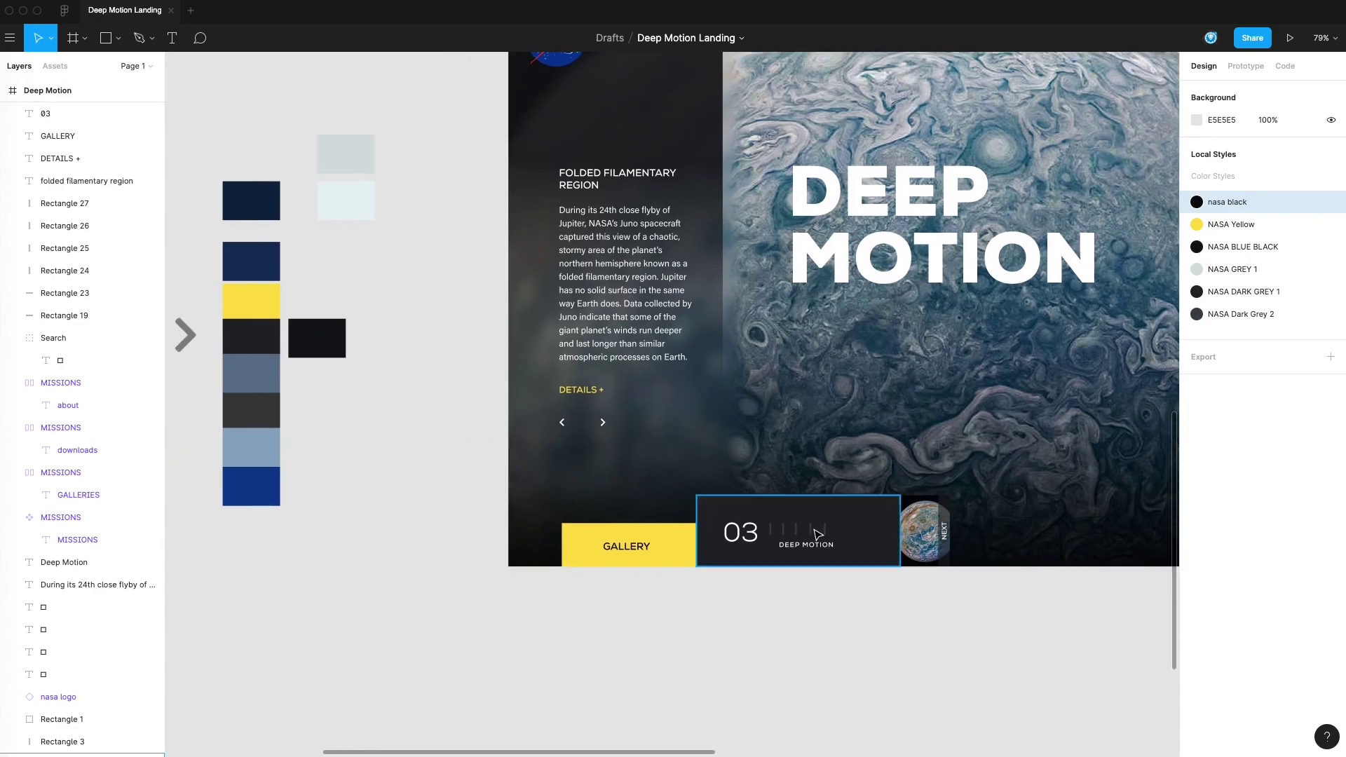
{"action": "scroll", "coordinate": [805, 529], "scroll_direction": "up", "scroll_amount": 5}
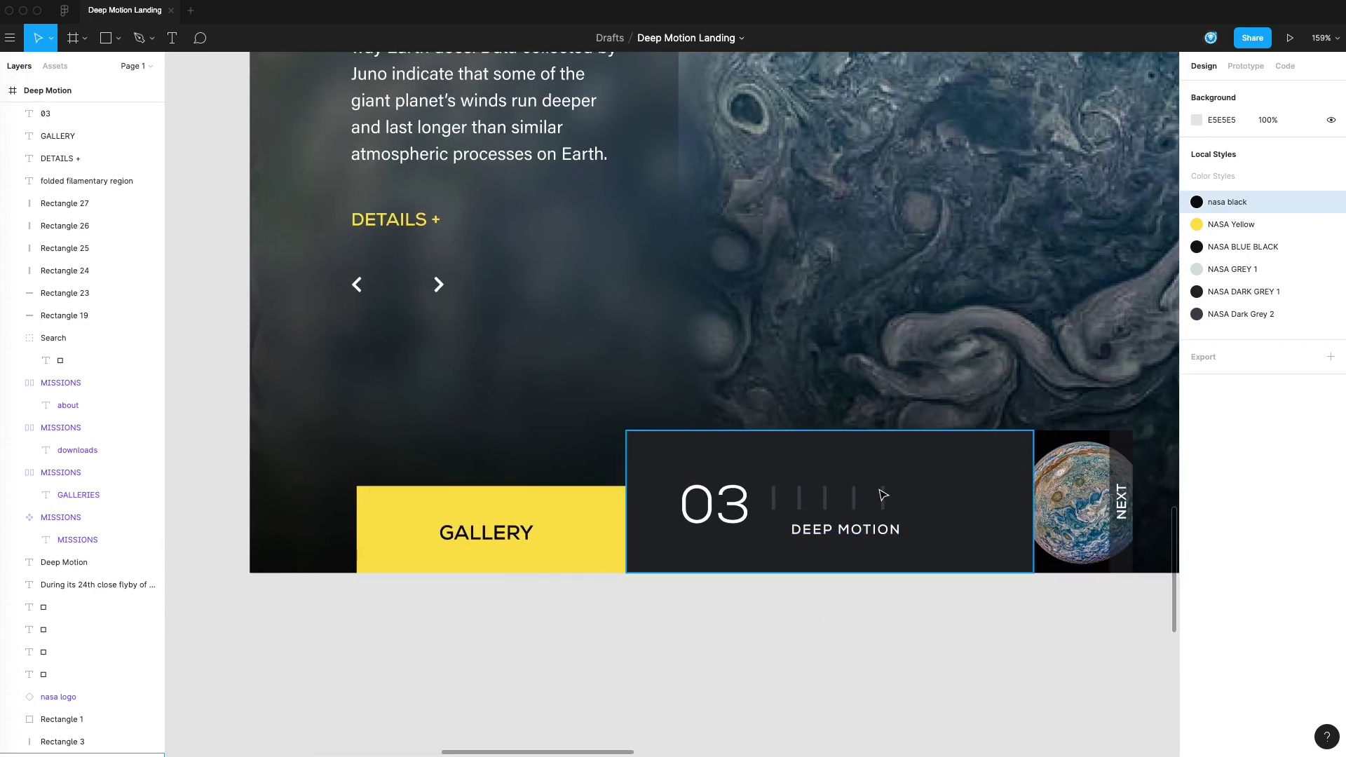
{"action": "left_click_drag", "start_coordinate": [882, 498], "coordinate": [911, 501]}
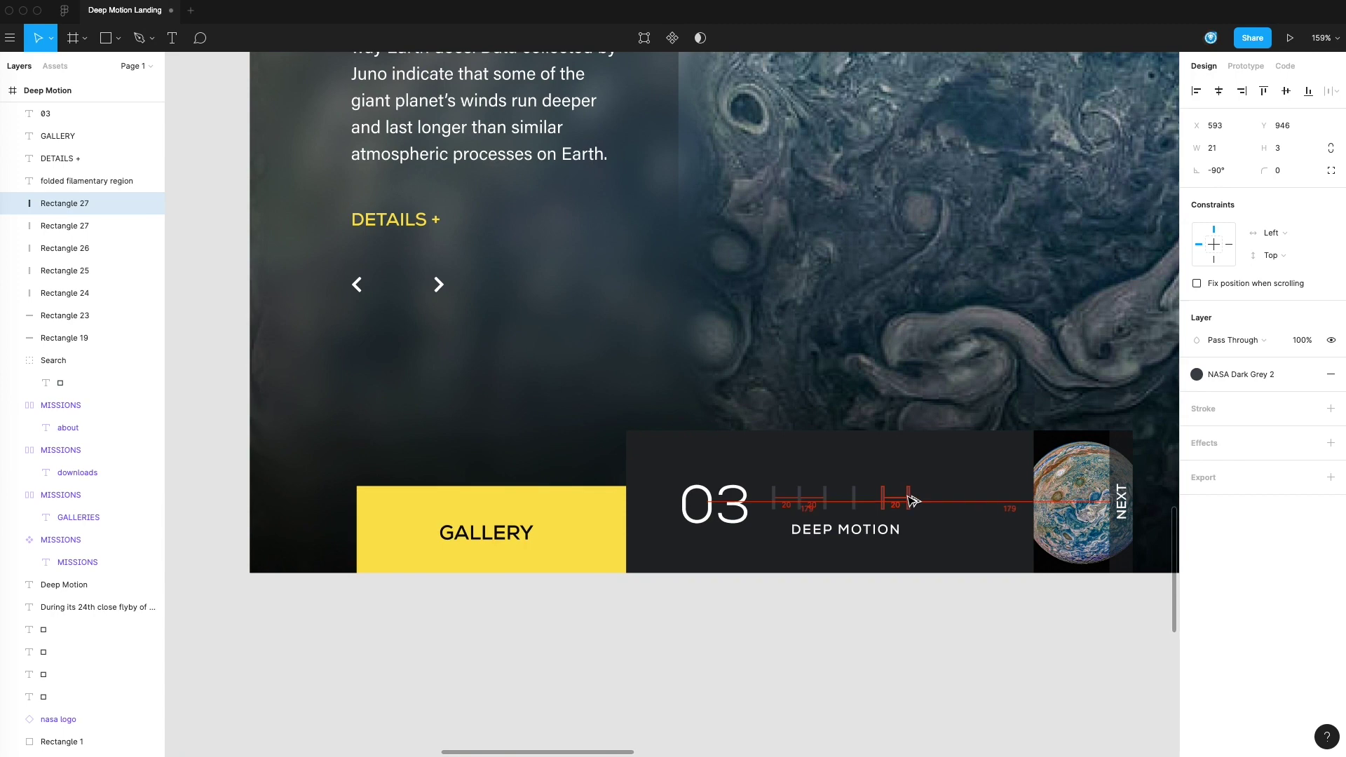
{"action": "left_click", "coordinate": [882, 580]}
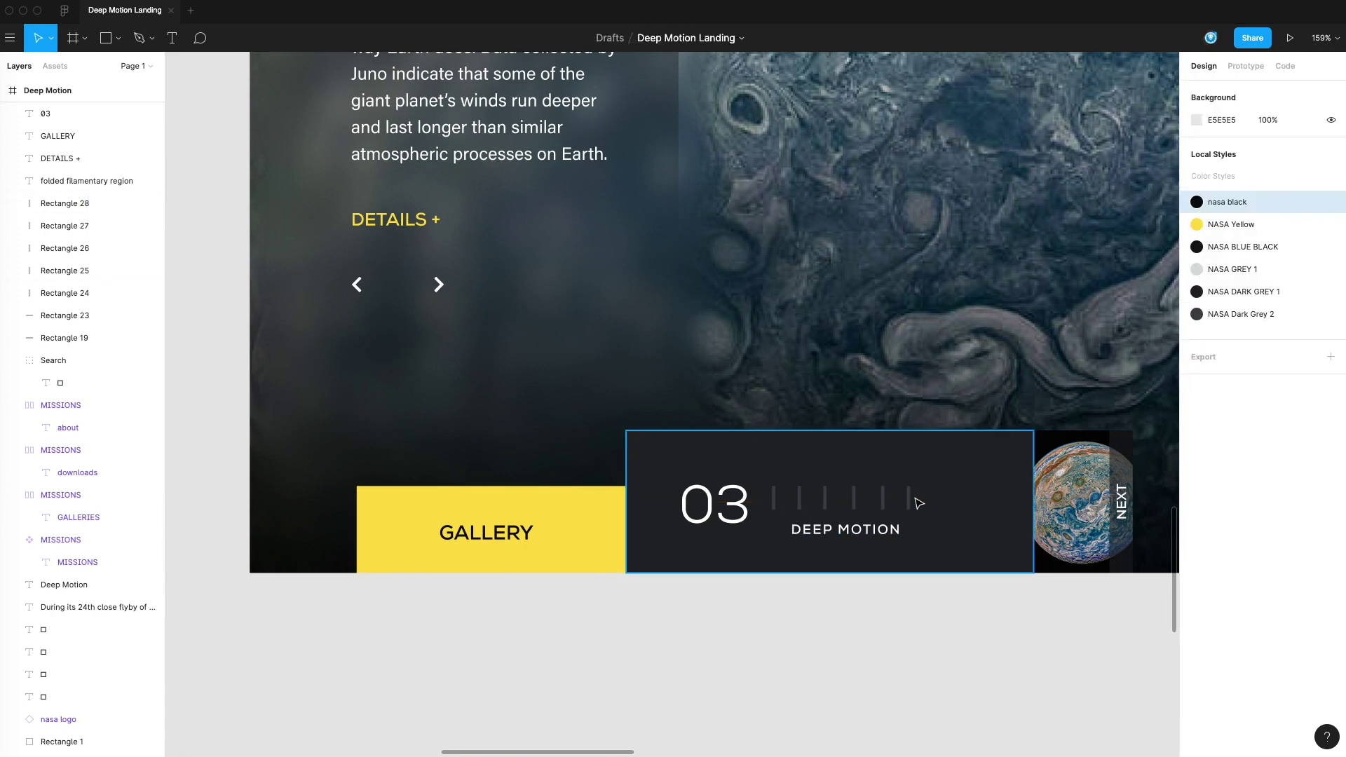
{"action": "left_click_drag", "start_coordinate": [916, 500], "coordinate": [939, 500]}
{"action": "key", "text": "Escape"}
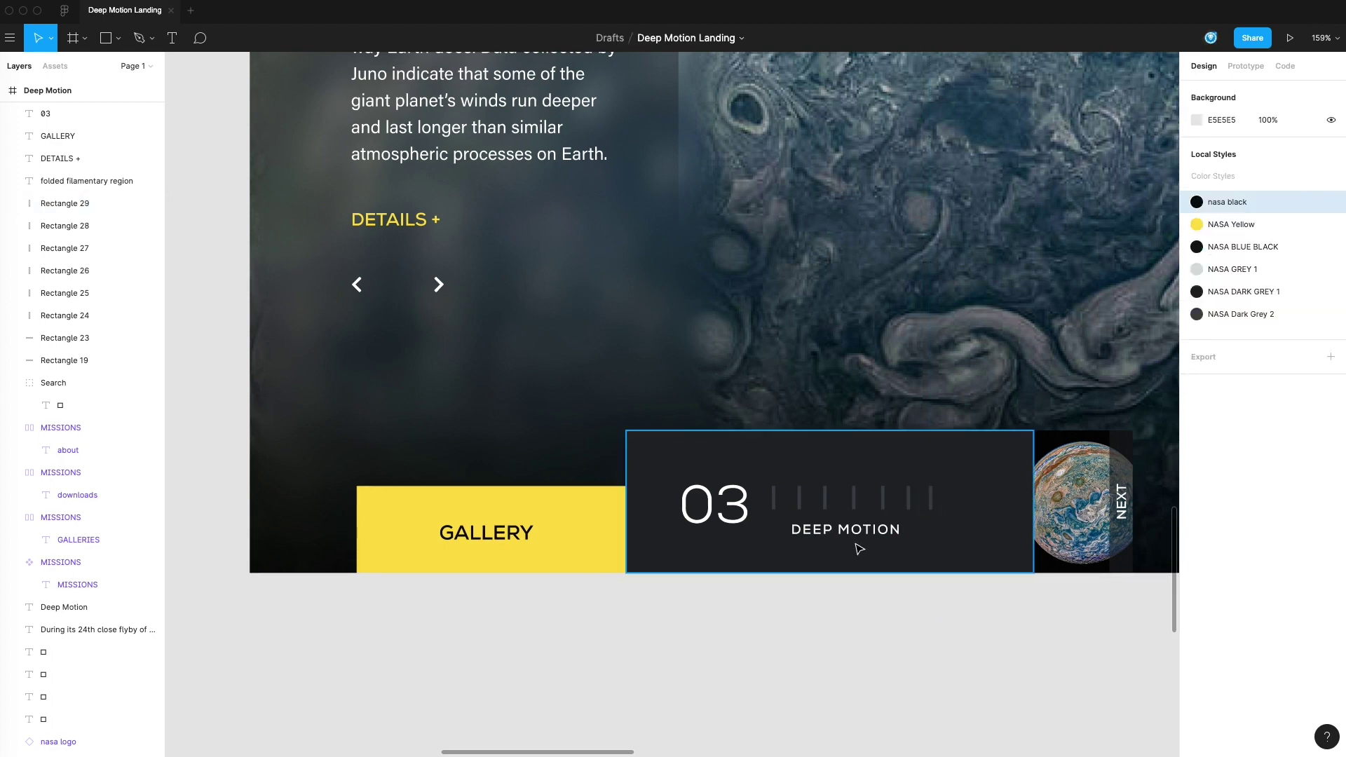
- Left-align the DEEP MOTION label and move it to X 469 so its text starts beneath the first bar
{"action": "left_click_drag", "start_coordinate": [844, 538], "coordinate": [824, 532]}
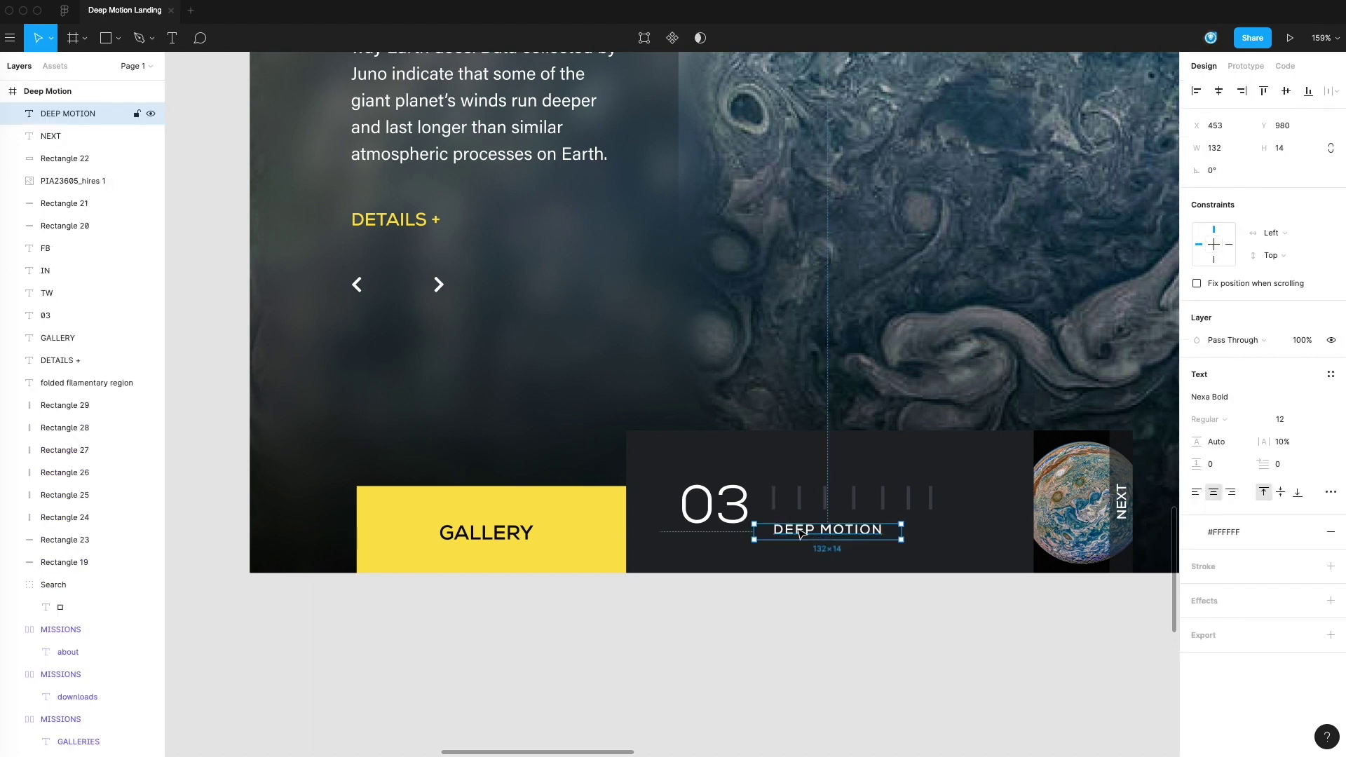
{"action": "left_click", "coordinate": [1200, 492]}
{"action": "left_click", "coordinate": [931, 675]}
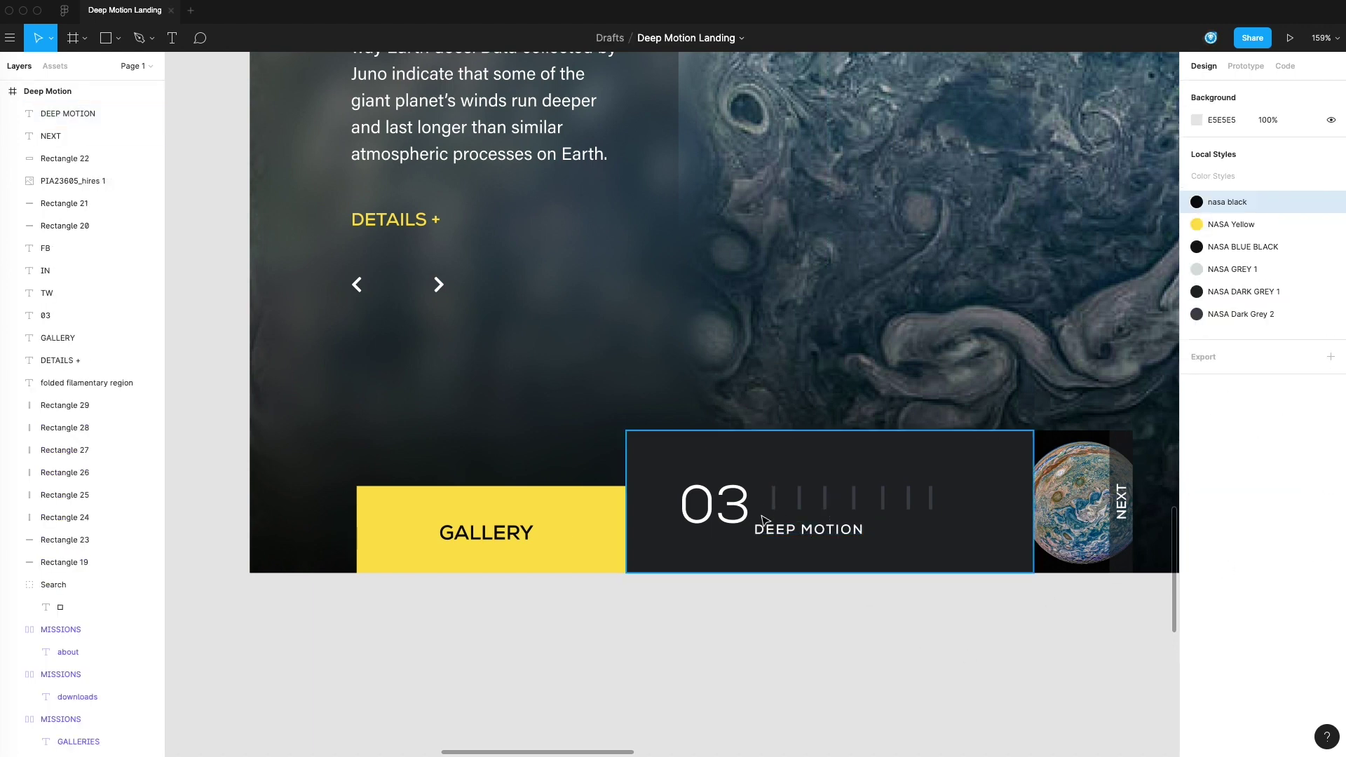
{"action": "left_click_drag", "start_coordinate": [779, 535], "coordinate": [794, 537]}
{"action": "key", "text": "Escape"}
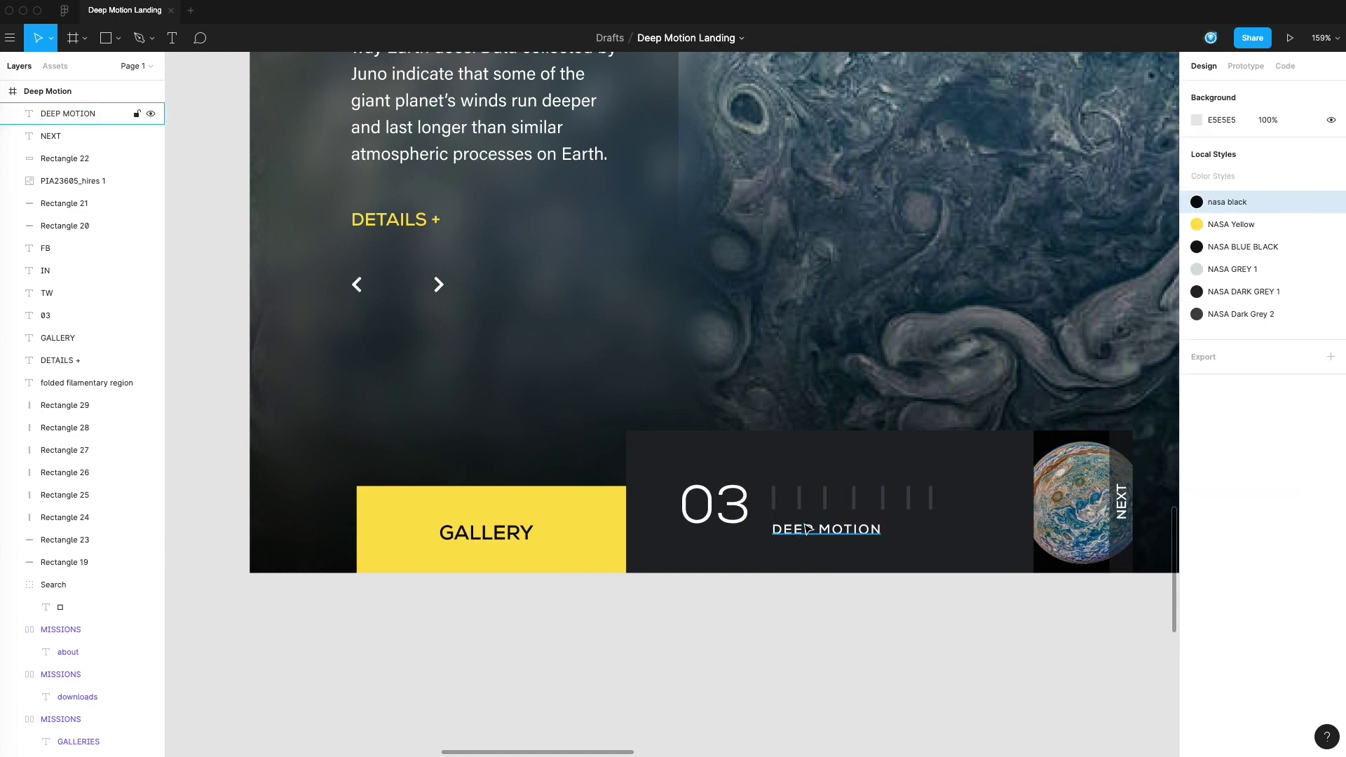
{"action": "left_click", "coordinate": [819, 532]}
{"action": "left_click", "coordinate": [919, 633]}
- Center-align the DEEP MOTION text and widen its text box to the right so the label is centered under the bars
{"action": "left_click", "coordinate": [852, 533]}
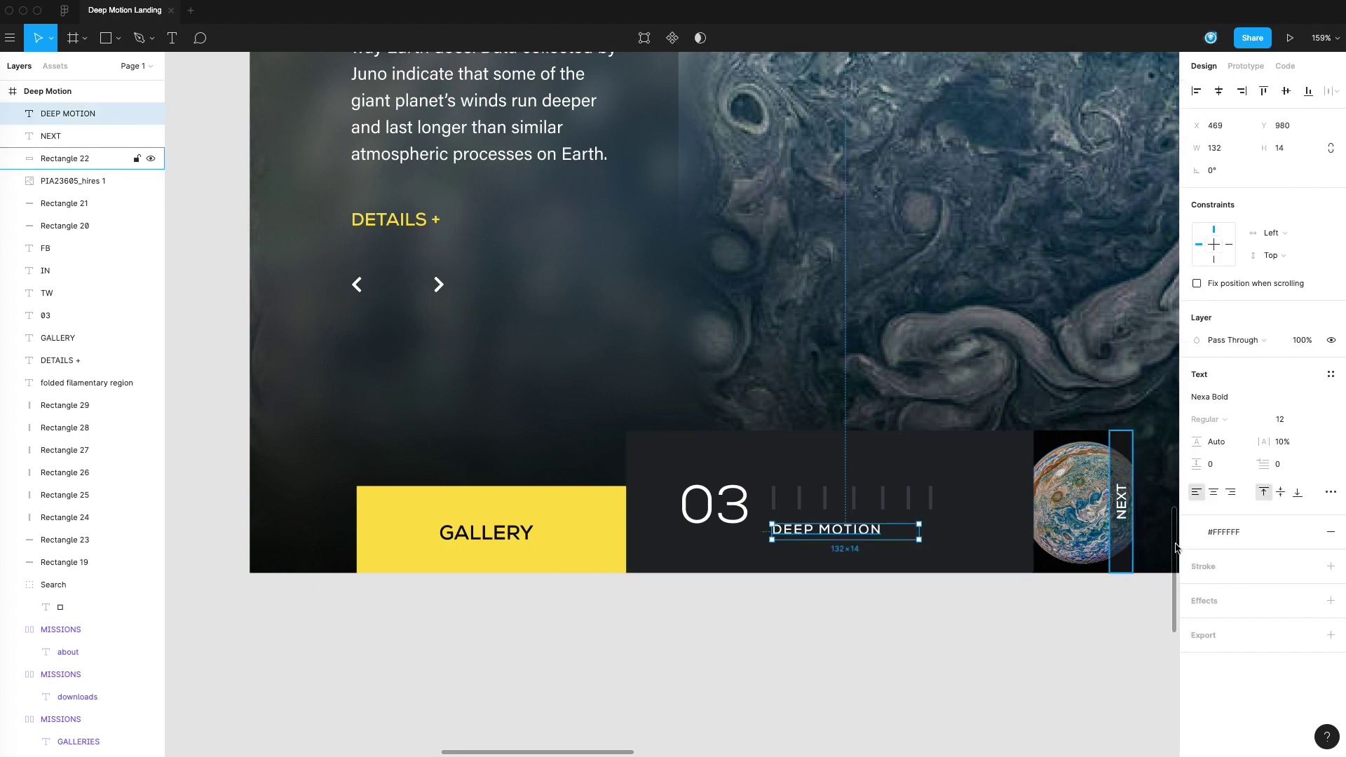
{"action": "left_click", "coordinate": [1211, 493]}
{"action": "left_click", "coordinate": [935, 679]}
{"action": "left_click", "coordinate": [856, 537]}
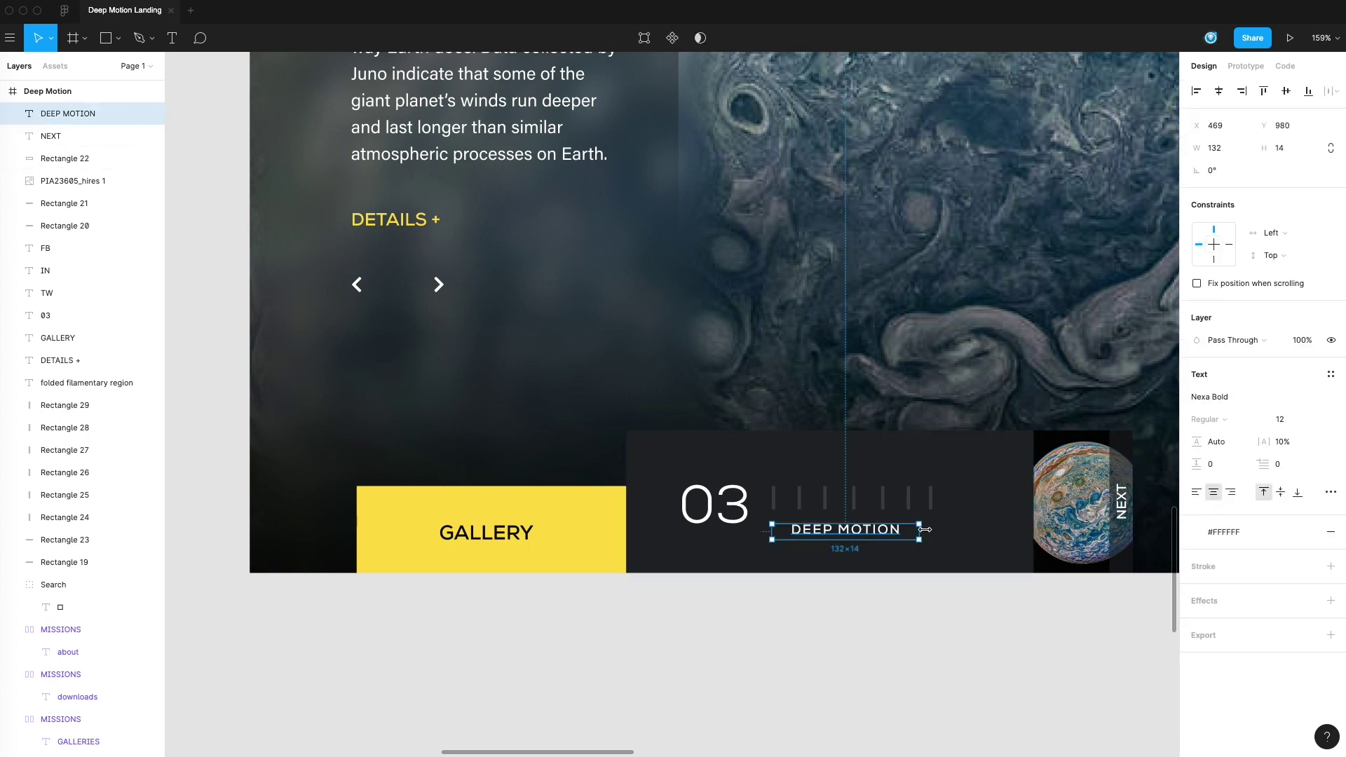
{"action": "left_click_drag", "start_coordinate": [922, 533], "coordinate": [935, 532]}
{"action": "key", "text": "Escape"}
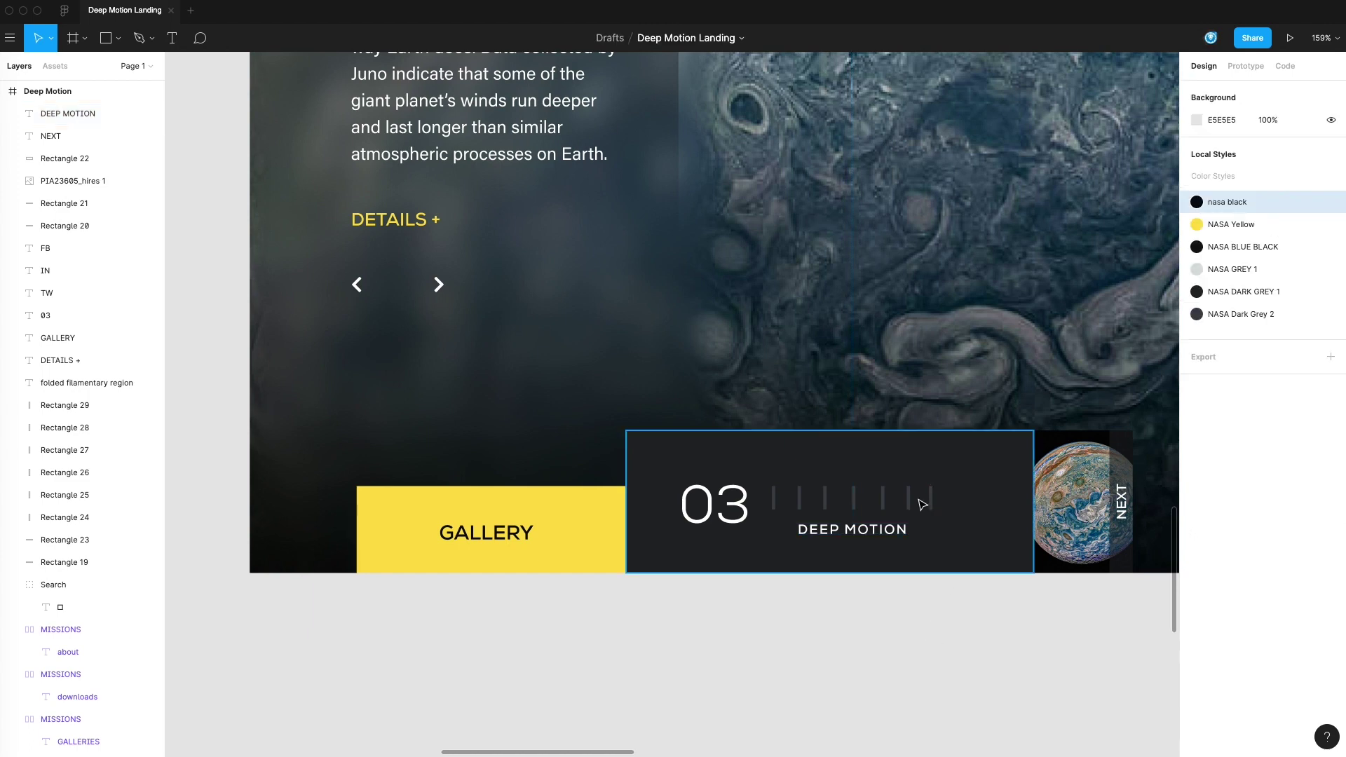
- Distribute the horizontal spacing of all seven grey bars beside 03 evenly
{"action": "left_click", "coordinate": [930, 498]}
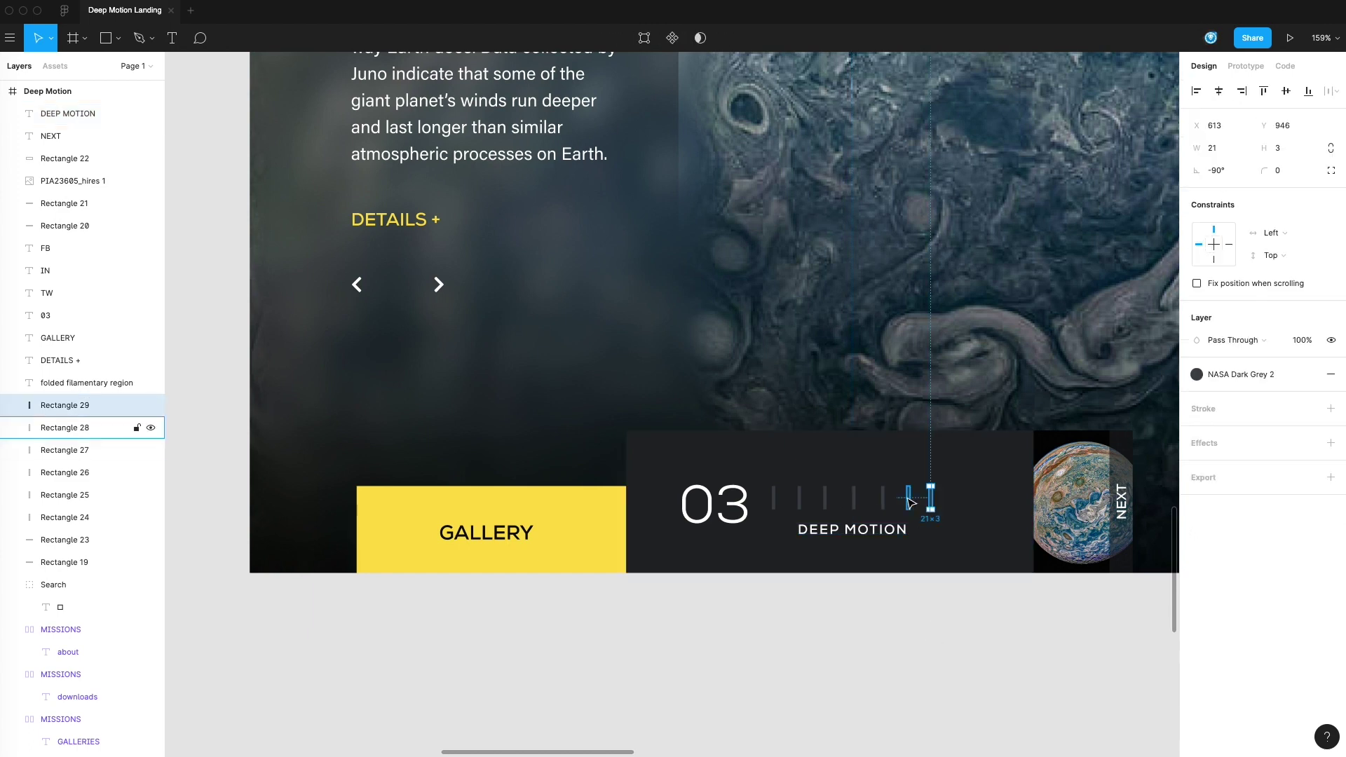
{"action": "left_click", "coordinate": [907, 498], "text": "shift"}
{"action": "left_click", "coordinate": [883, 498], "text": "shift"}
{"action": "left_click", "coordinate": [854, 498], "text": "shift"}
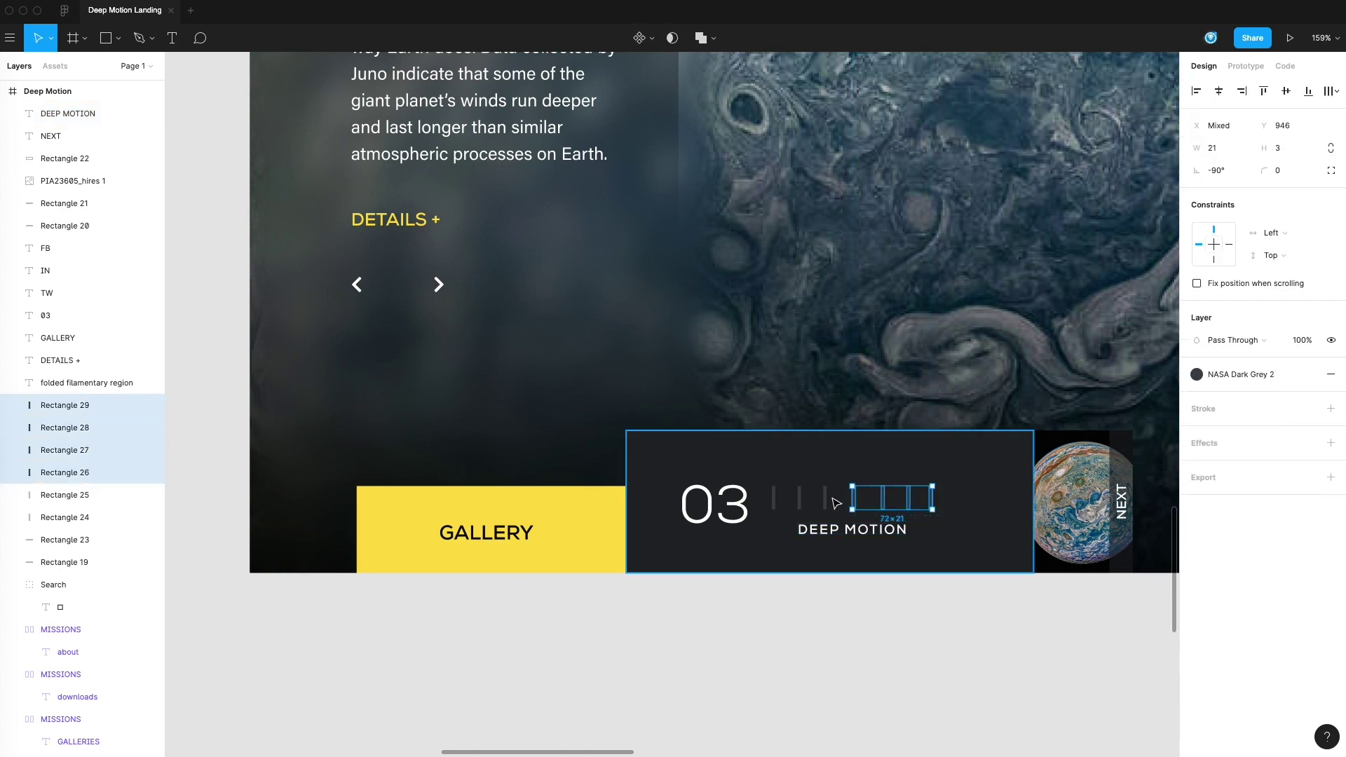
{"action": "left_click", "coordinate": [824, 498], "text": "shift"}
{"action": "left_click", "coordinate": [799, 498], "text": "shift"}
{"action": "left_click", "coordinate": [773, 498], "text": "shift"}
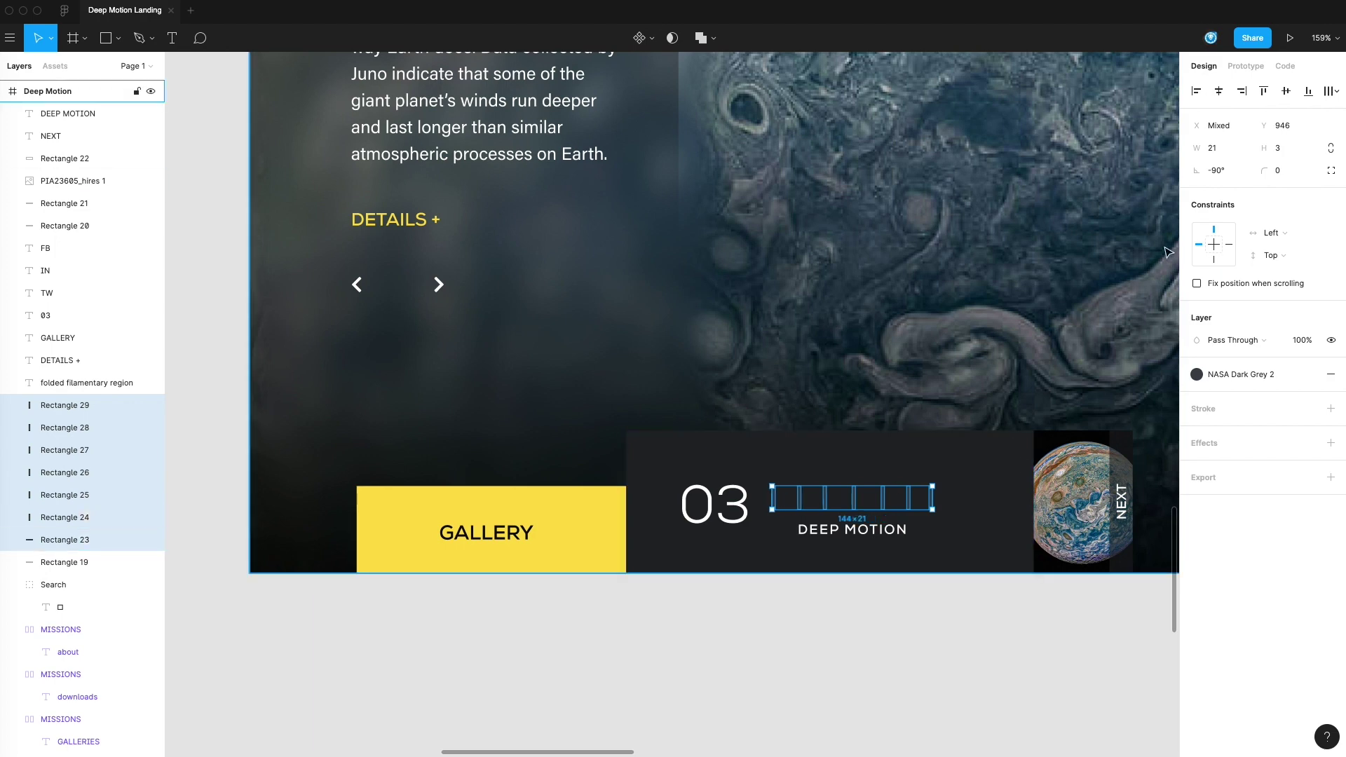
{"action": "left_click", "coordinate": [1331, 91]}
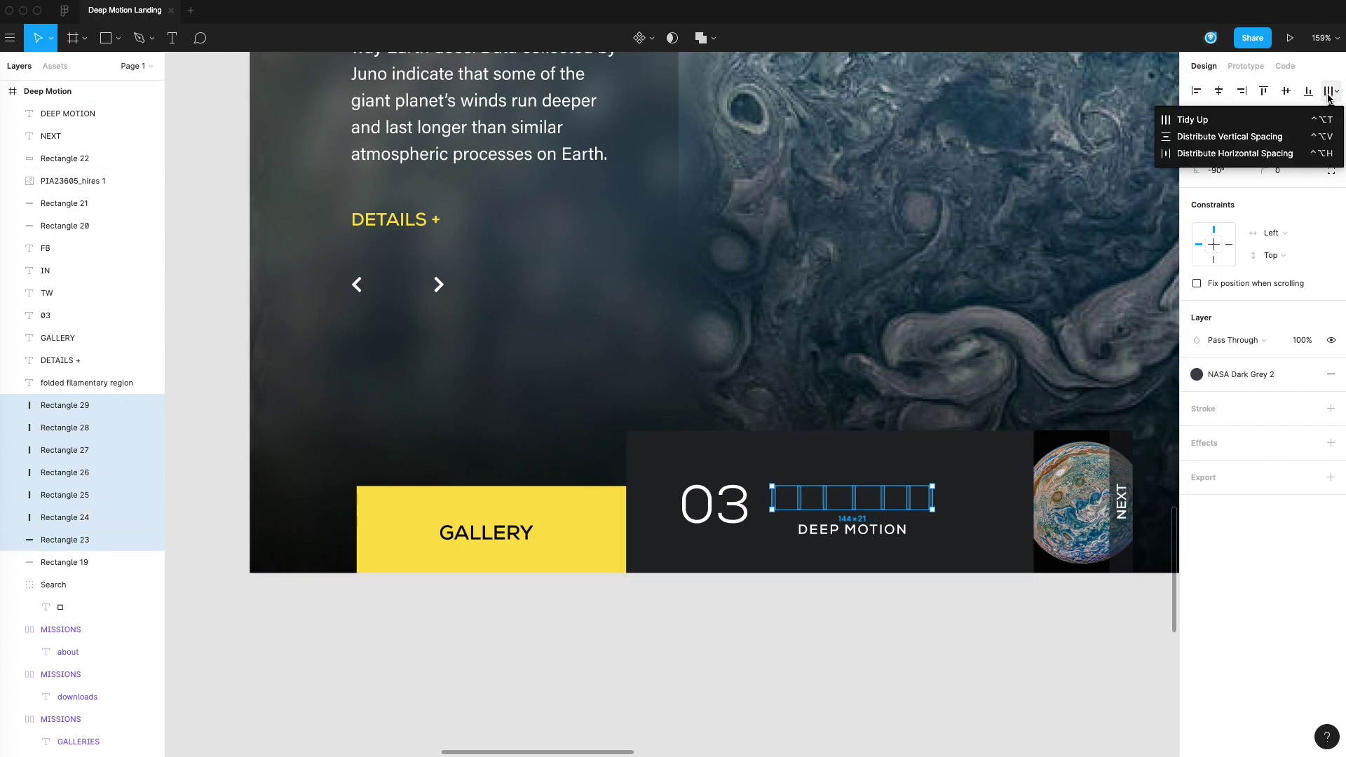
{"action": "left_click", "coordinate": [1244, 154]}
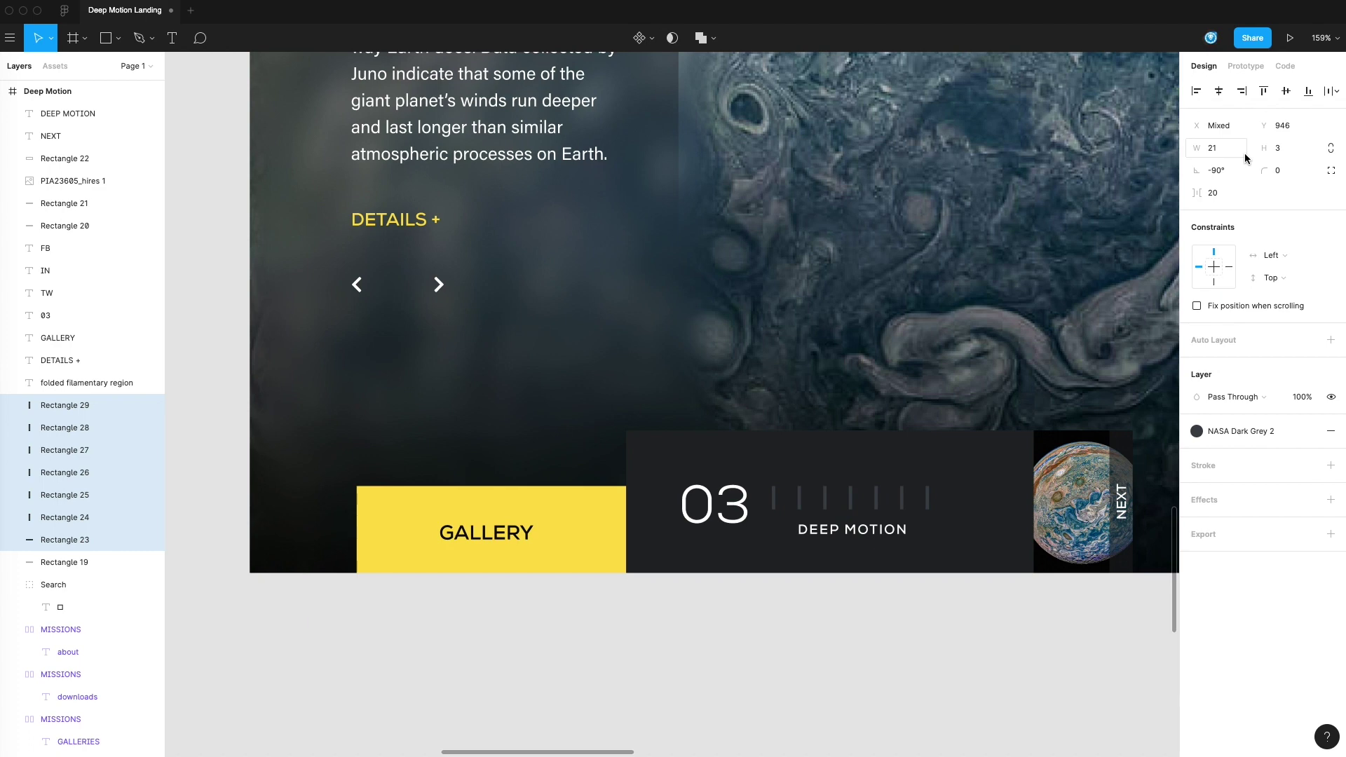
{"action": "key", "text": "Escape"}
- Set the length of all seven grey bars to 24, with their top at Y 944
{"action": "left_click", "coordinate": [850, 498]}
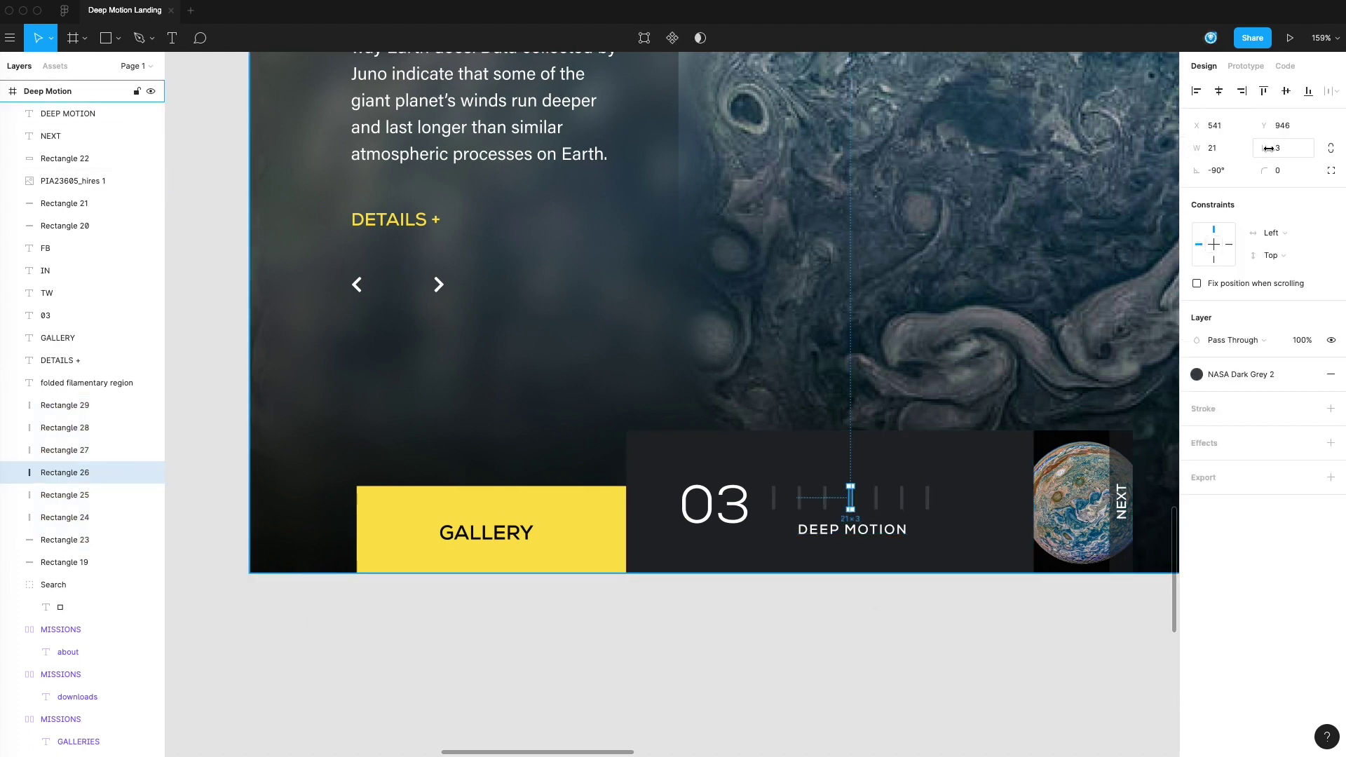
{"action": "left_click", "coordinate": [797, 499]}
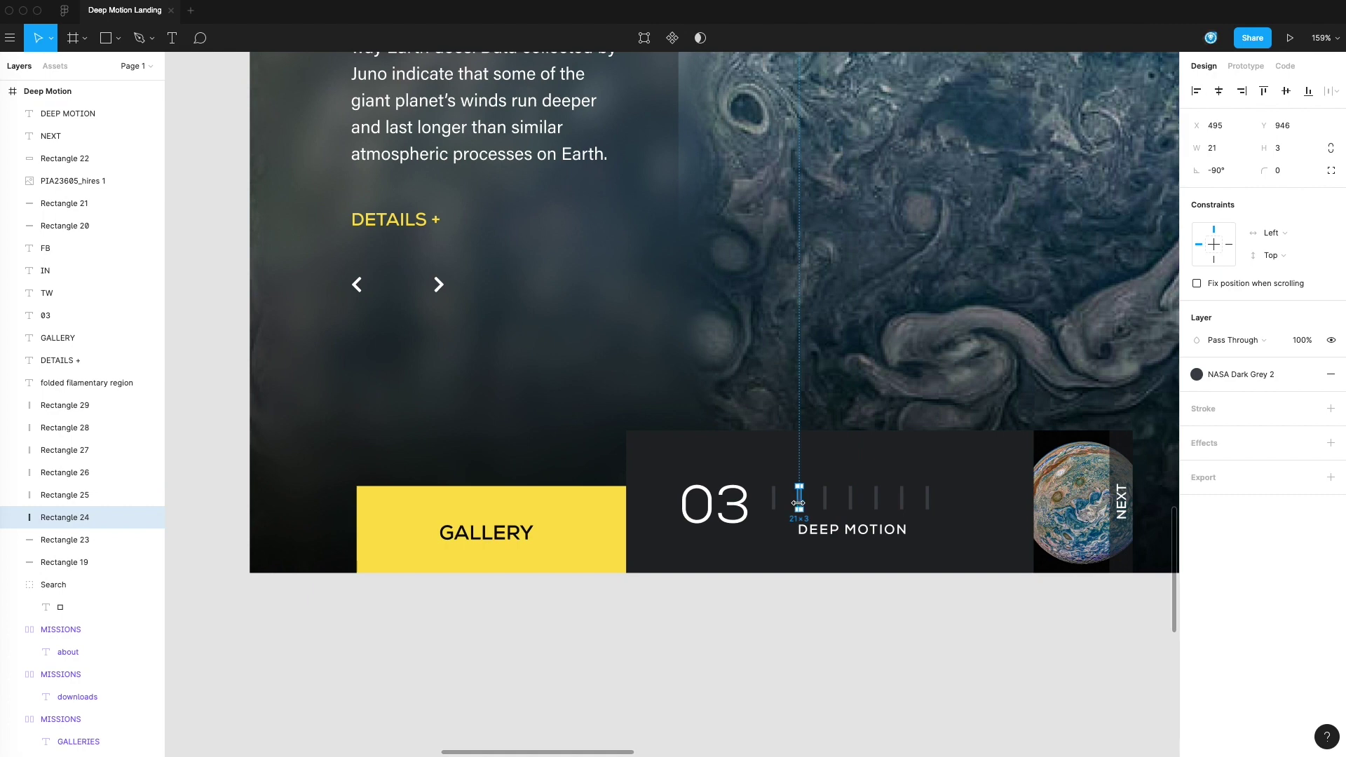
{"action": "left_click", "coordinate": [773, 498], "text": "shift"}
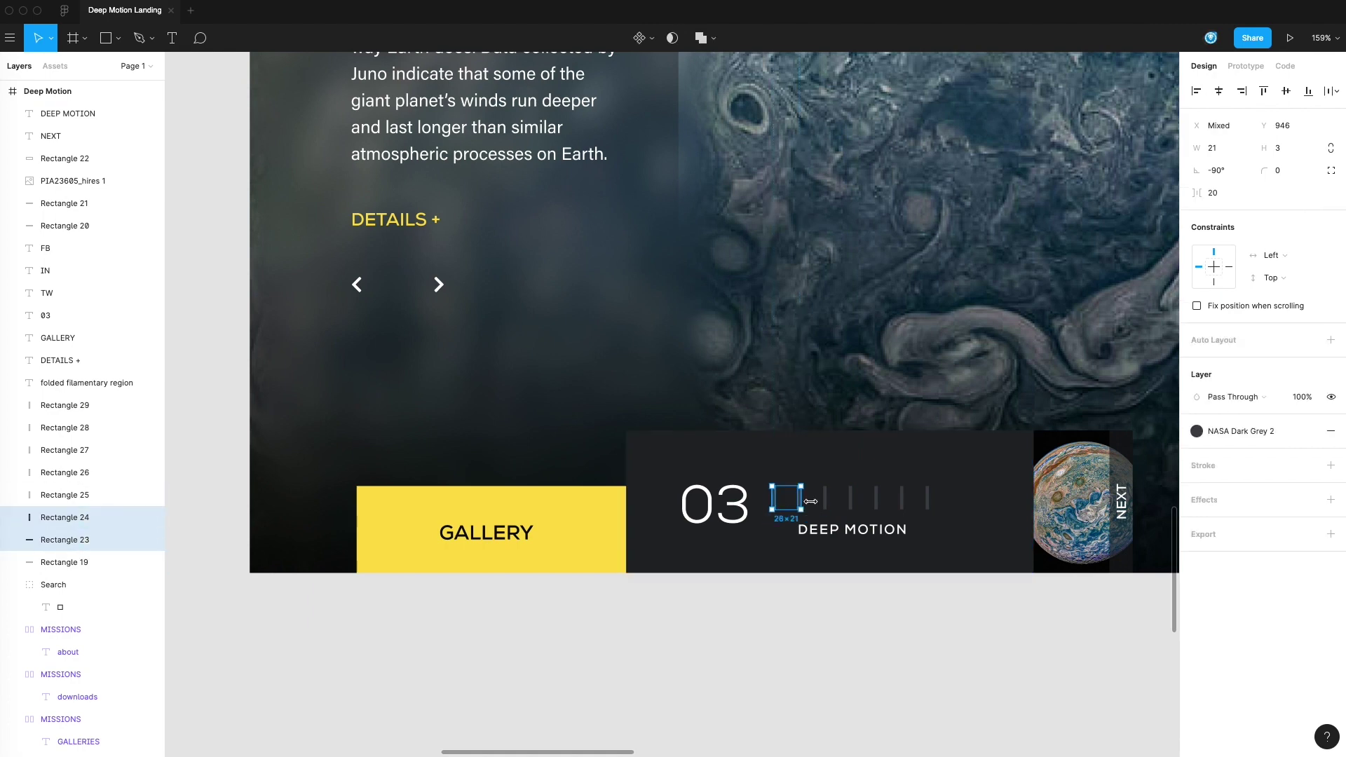
{"action": "left_click", "coordinate": [825, 499], "text": "shift"}
{"action": "left_click", "coordinate": [850, 498], "text": "shift"}
{"action": "left_click", "coordinate": [876, 498], "text": "shift"}
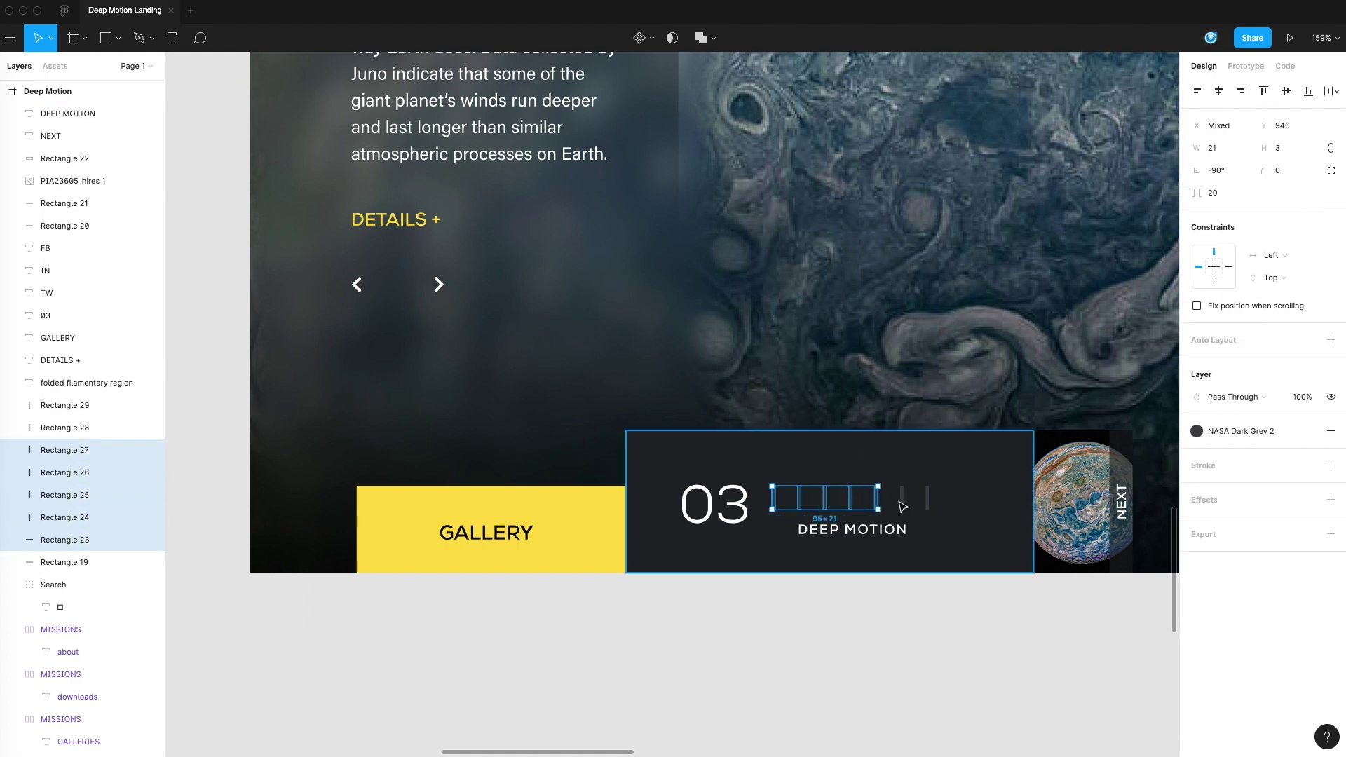
{"action": "left_click", "coordinate": [902, 498], "text": "shift"}
{"action": "left_click", "coordinate": [928, 498], "text": "shift"}
{"action": "left_click_drag", "start_coordinate": [856, 484], "coordinate": [857, 483]}
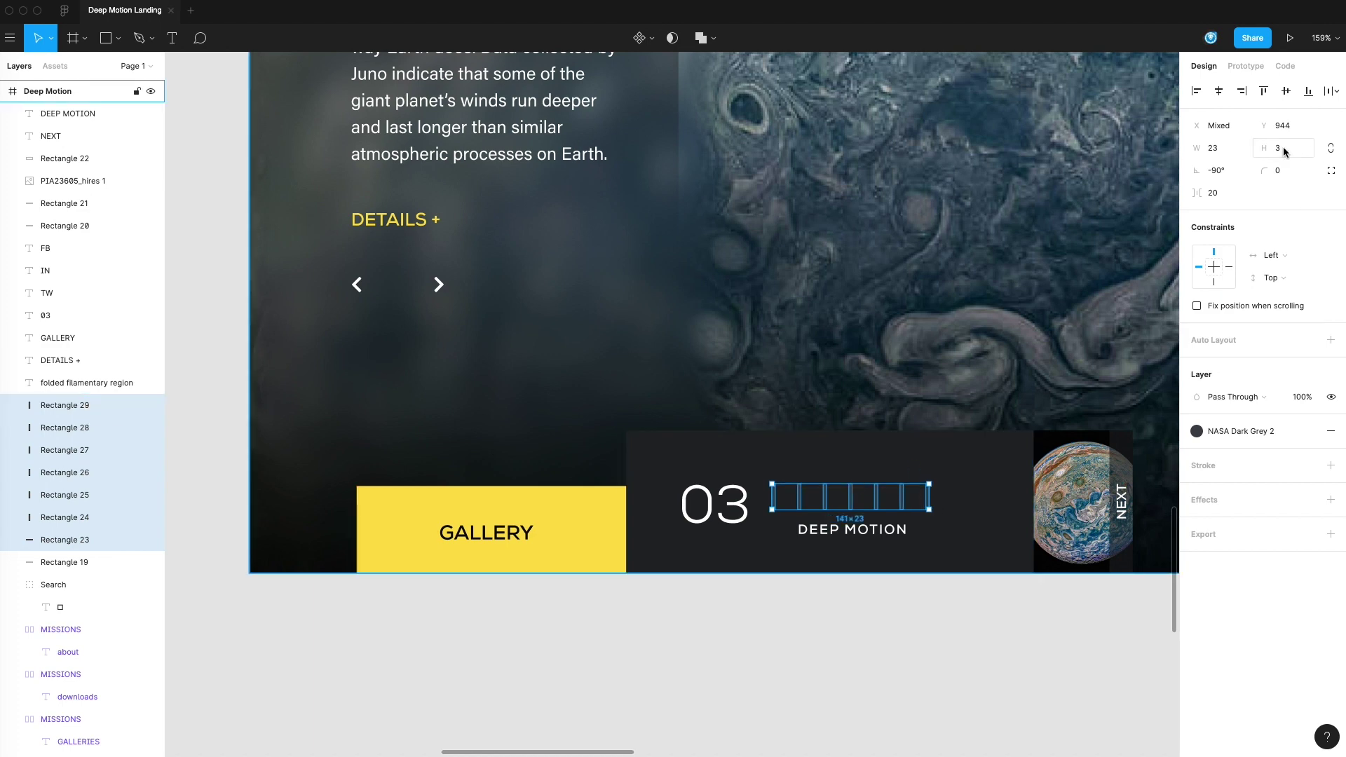
{"action": "key", "text": "Return"}
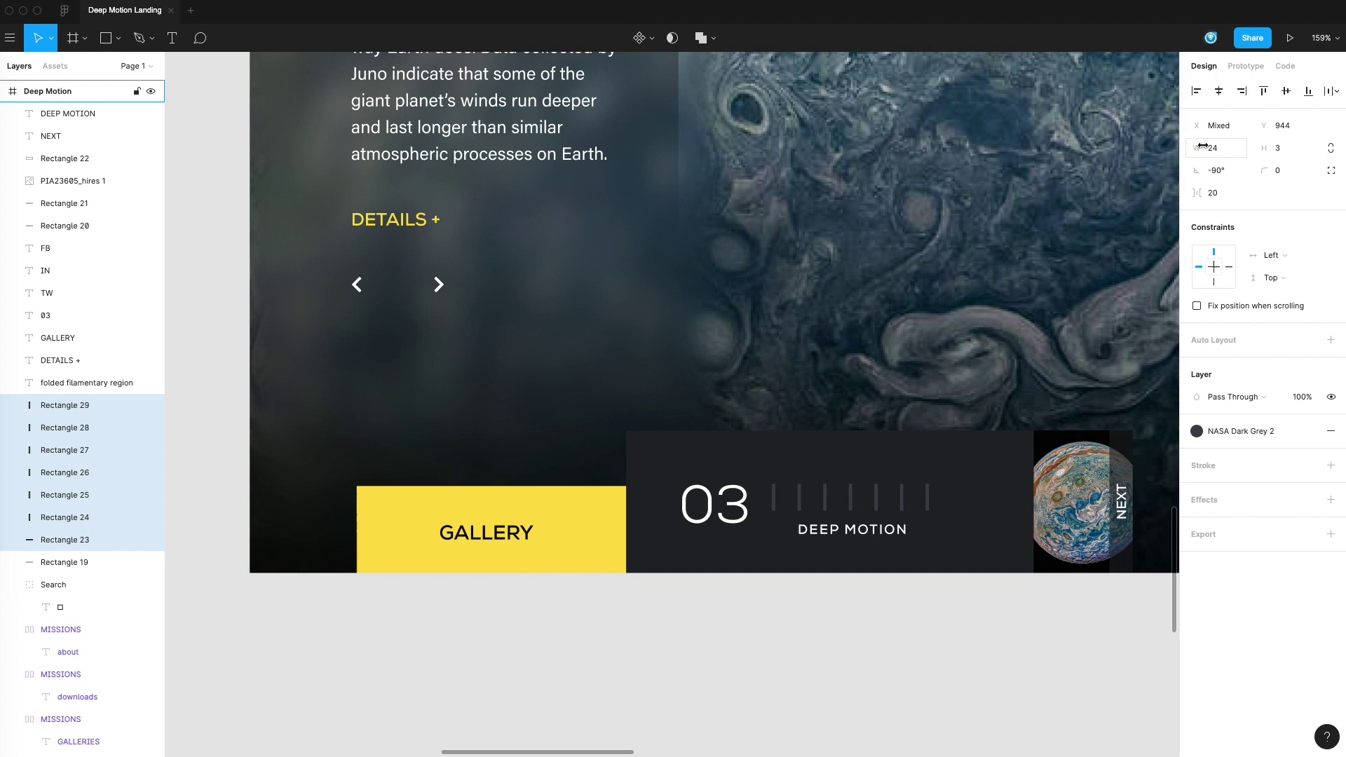
{"action": "left_click", "coordinate": [1036, 640]}
- Set the middle bar's length to 32 and change its fill to white FFFFFF
{"action": "left_click", "coordinate": [850, 498]}
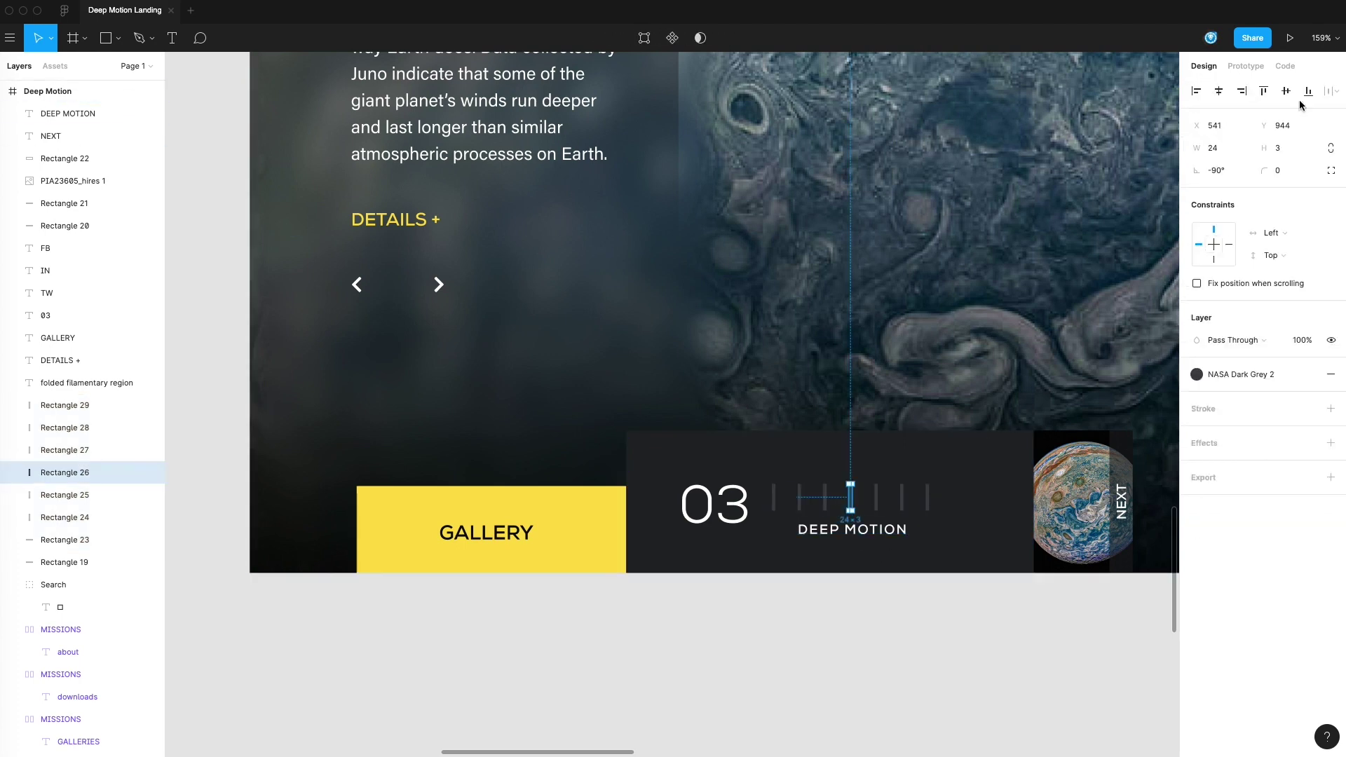
{"action": "type", "text": "32"}
{"action": "key", "text": "Return"}
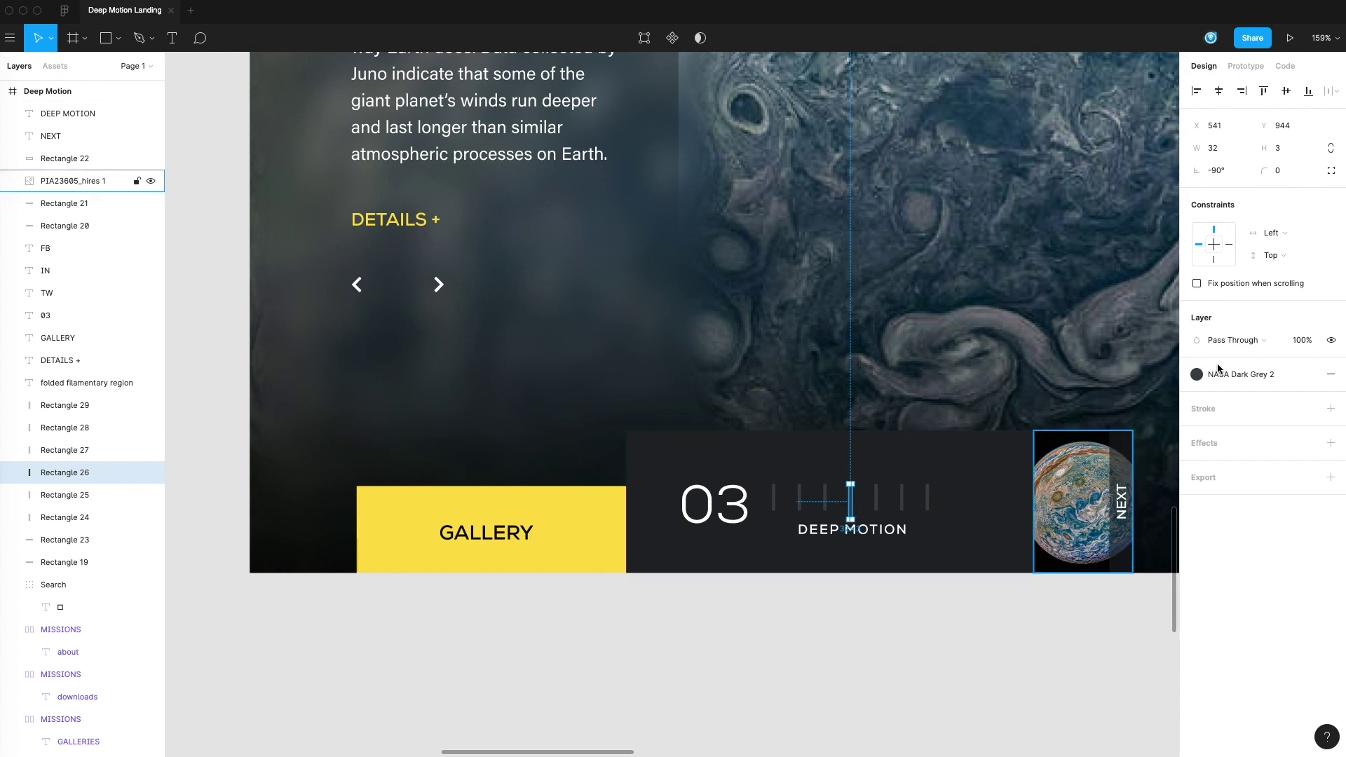
{"action": "left_click", "coordinate": [1259, 377]}
{"action": "left_click", "coordinate": [1205, 427]}
{"action": "left_click", "coordinate": [986, 613]}
- Nudge the white middle bar up 8 px to Y 936 so its bottom lines up with the grey bars
{"action": "left_click", "coordinate": [105, 472]}
{"action": "key", "text": "Up"}
{"action": "key", "text": "Up"}
{"action": "key", "text": "Up"}
{"action": "key", "text": "Up"}
{"action": "key", "text": "Up"}
{"action": "key", "text": "Up"}
{"action": "key", "text": "Up"}
{"action": "key", "text": "Up"}
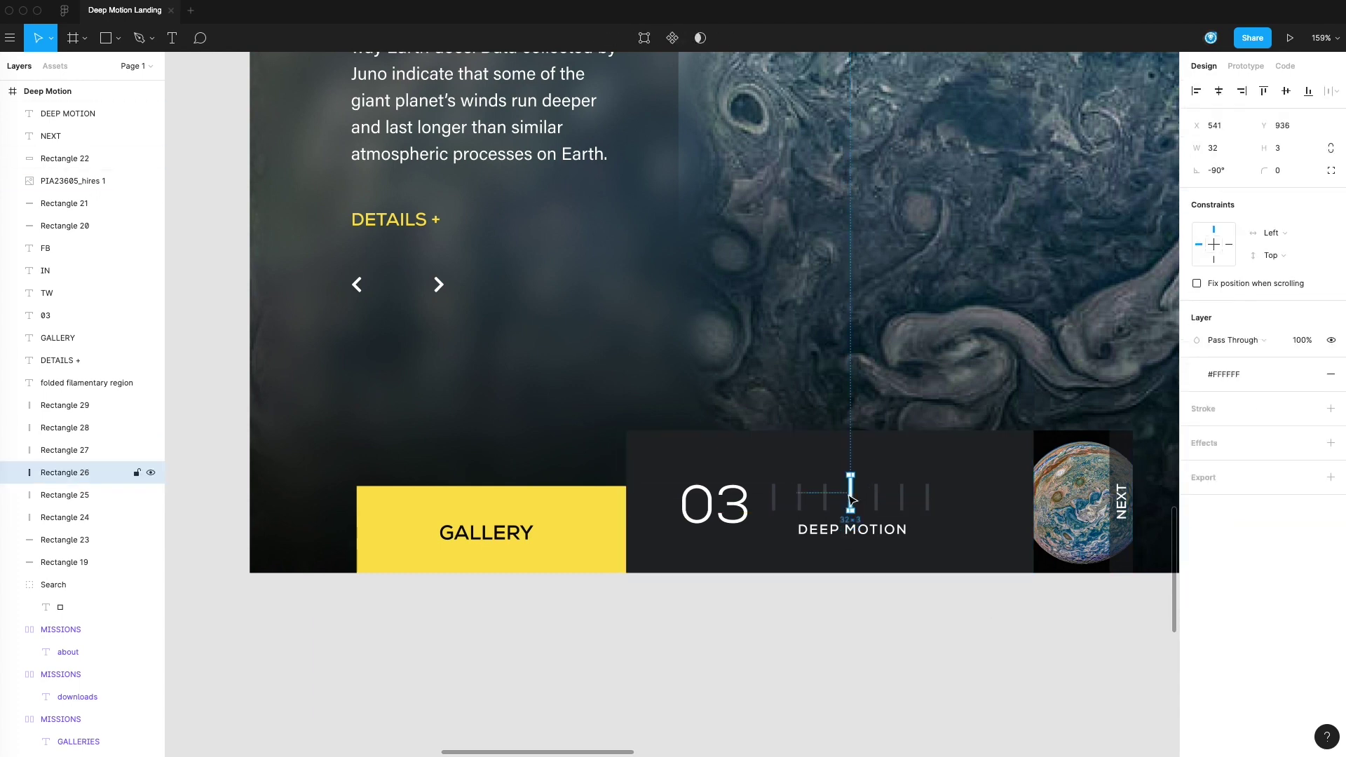
- Swap the white bar with the grey bar before it so the third of the seven bars is the highlighted one
{"action": "left_click", "coordinate": [862, 586]}
{"action": "left_click_drag", "start_coordinate": [827, 505], "coordinate": [855, 505]}
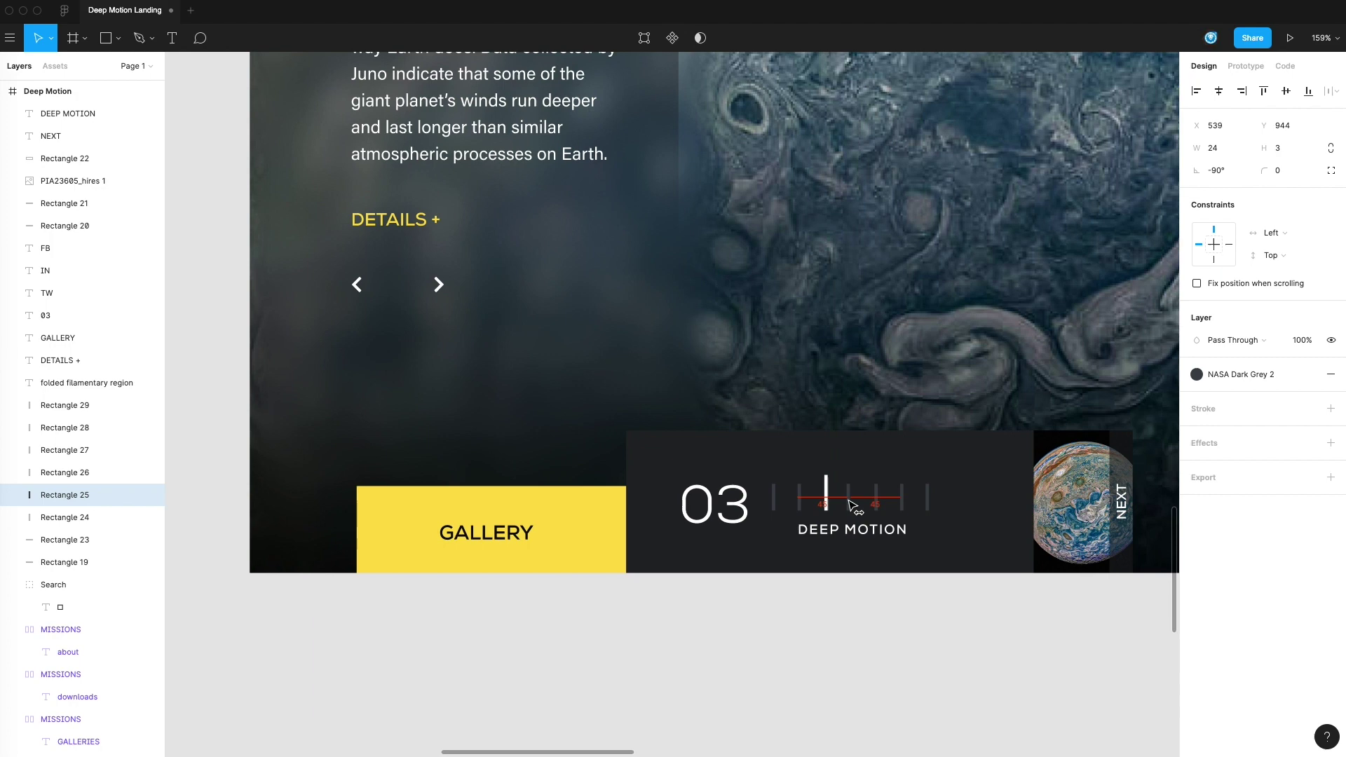
{"action": "left_click", "coordinate": [890, 634]}
{"action": "scroll", "coordinate": [841, 581], "scroll_direction": "down", "scroll_amount": 1}
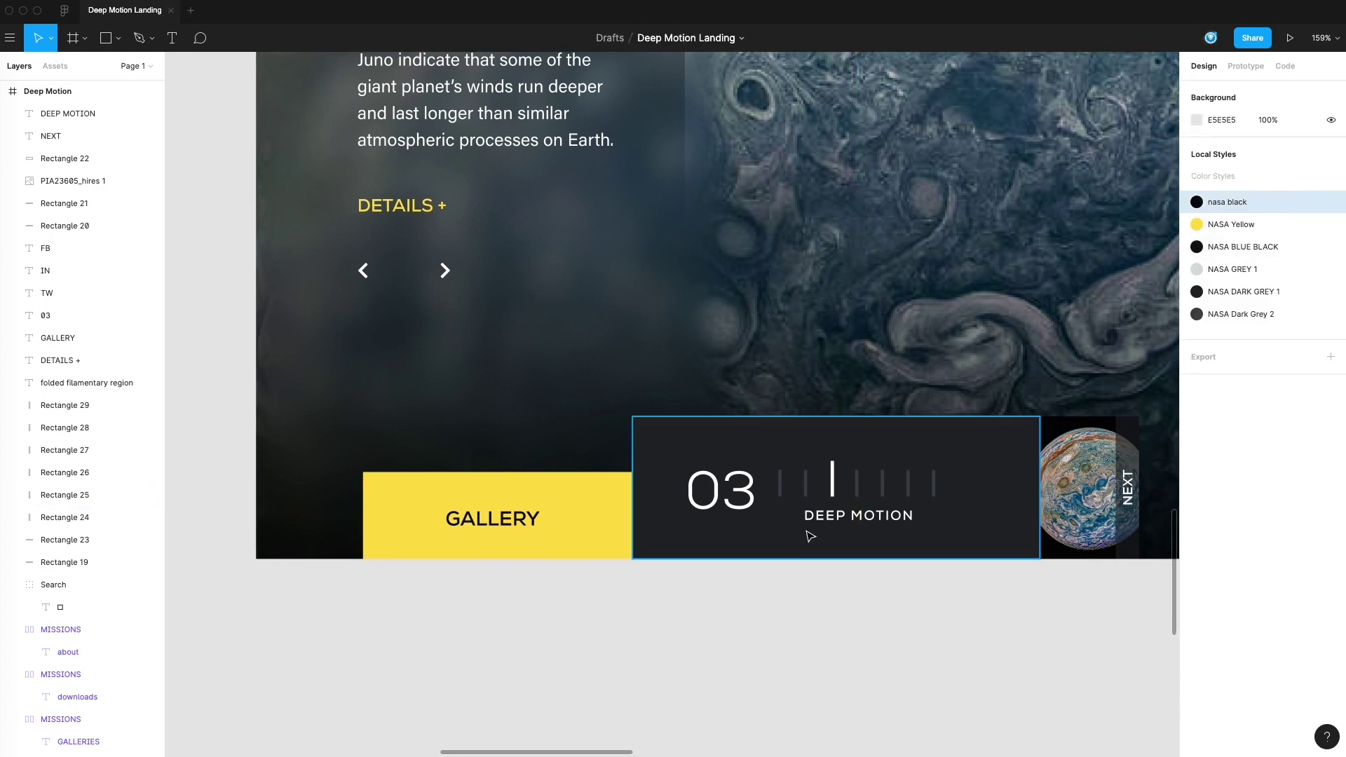
- Duplicate the 03 text straight below itself at Y 968 and fill the copy with the NASA Dark Grey 2 style
{"action": "left_click_drag", "start_coordinate": [920, 637], "coordinate": [878, 645]}
{"action": "left_click_drag", "start_coordinate": [714, 483], "coordinate": [713, 512]}
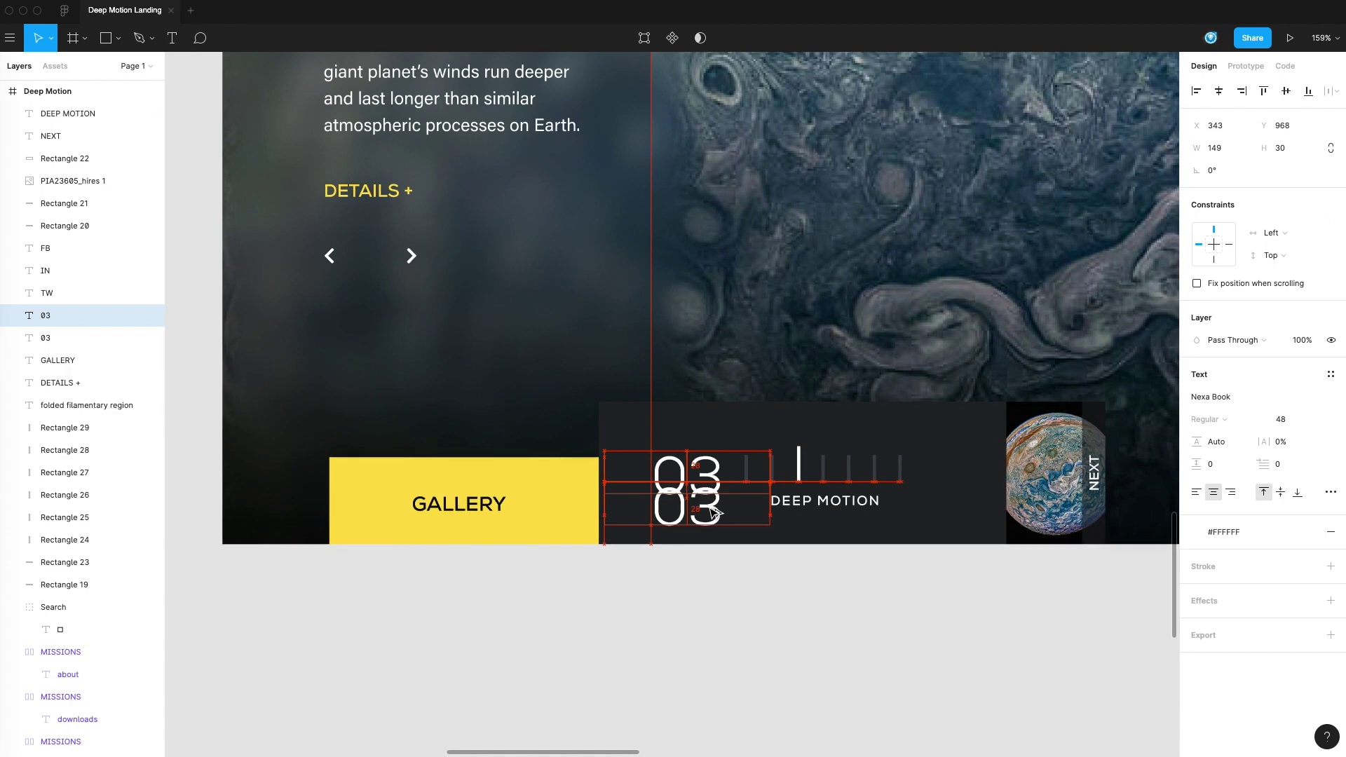
{"action": "left_click", "coordinate": [1233, 534]}
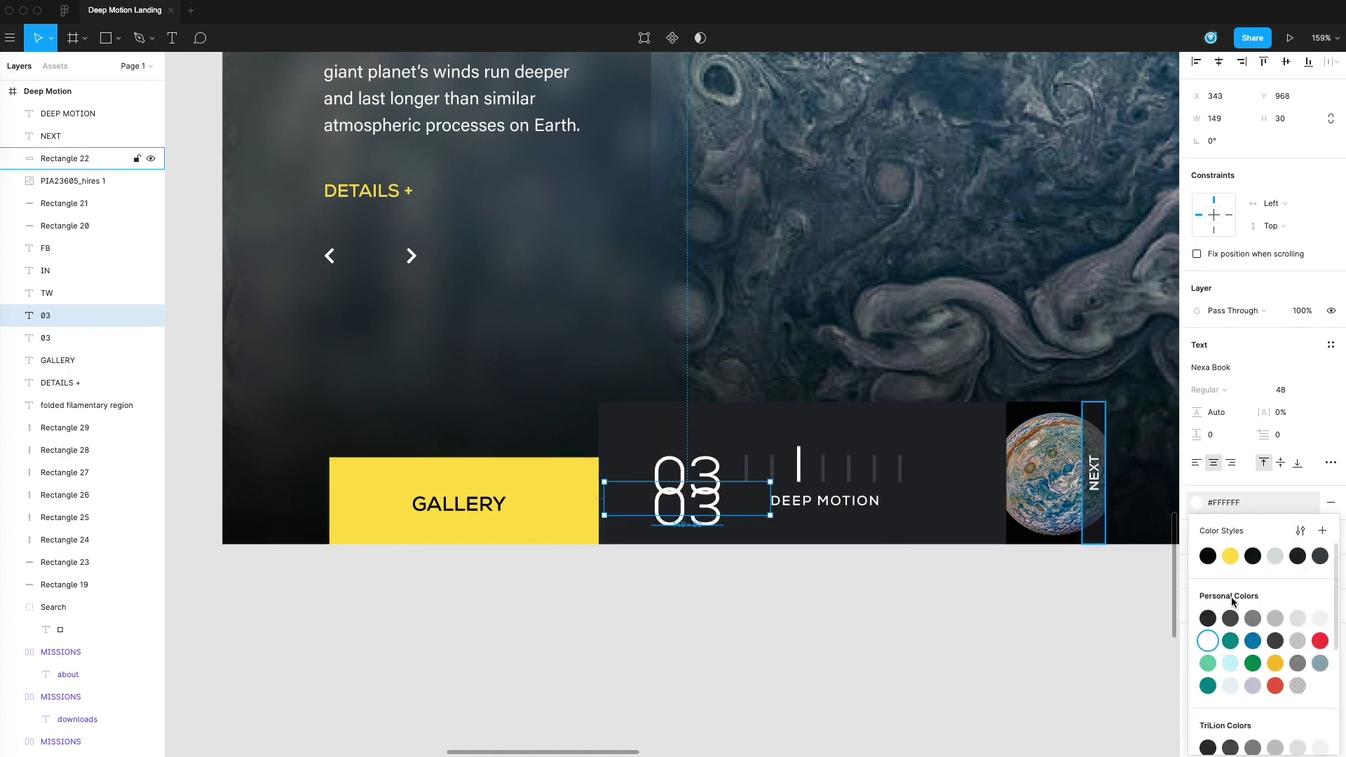
{"action": "left_click", "coordinate": [1302, 557]}
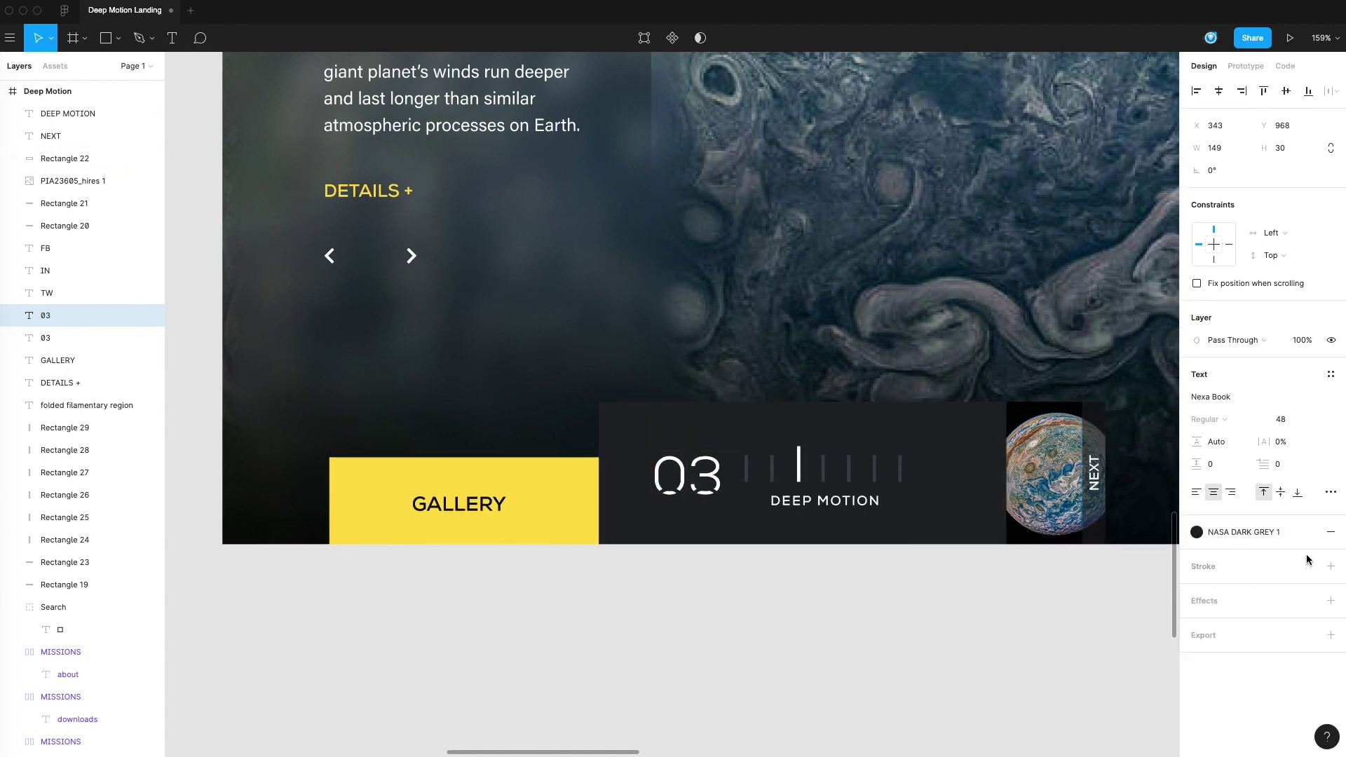
{"action": "left_click", "coordinate": [1271, 534]}
{"action": "left_click", "coordinate": [1314, 559]}
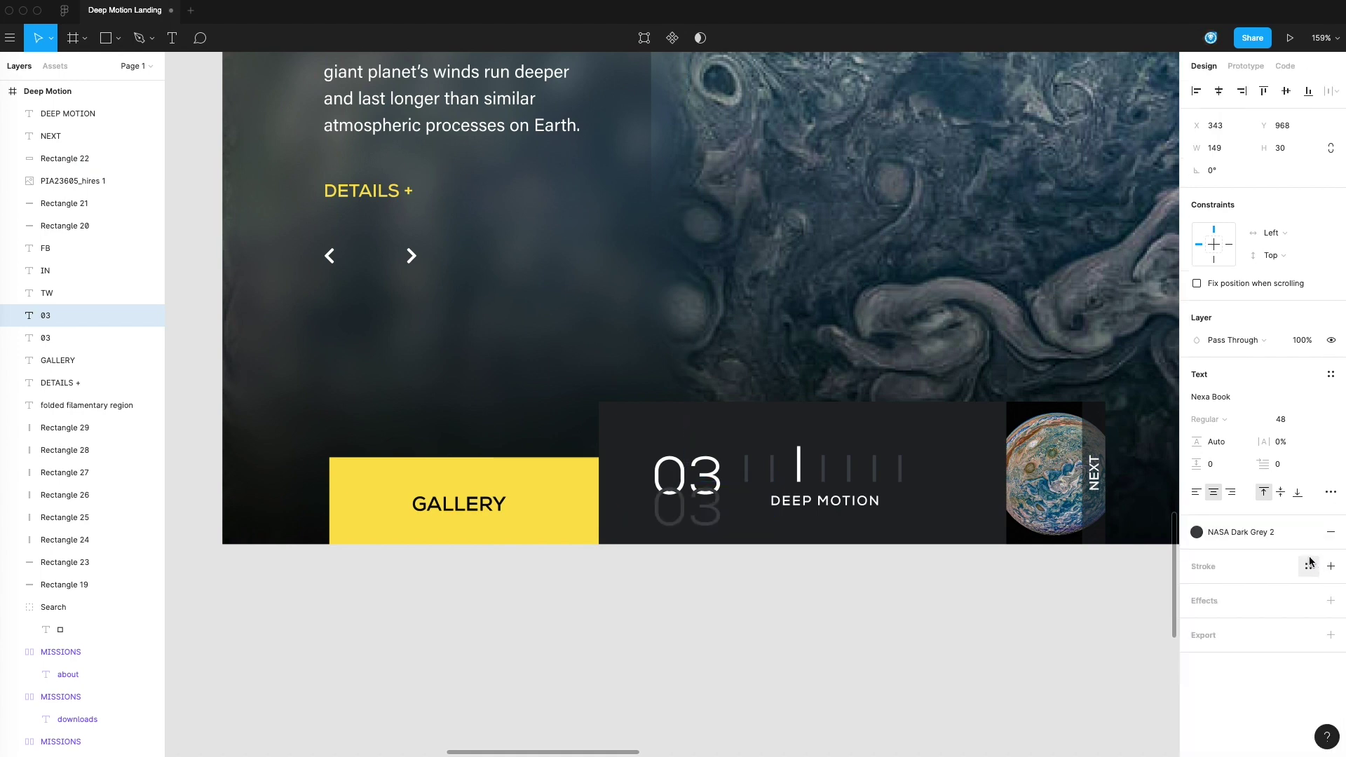
{"action": "left_click", "coordinate": [950, 635]}
- Change the grey copy's text to 02 and send it one layer back behind the white 03
{"action": "double_click", "coordinate": [699, 504]}
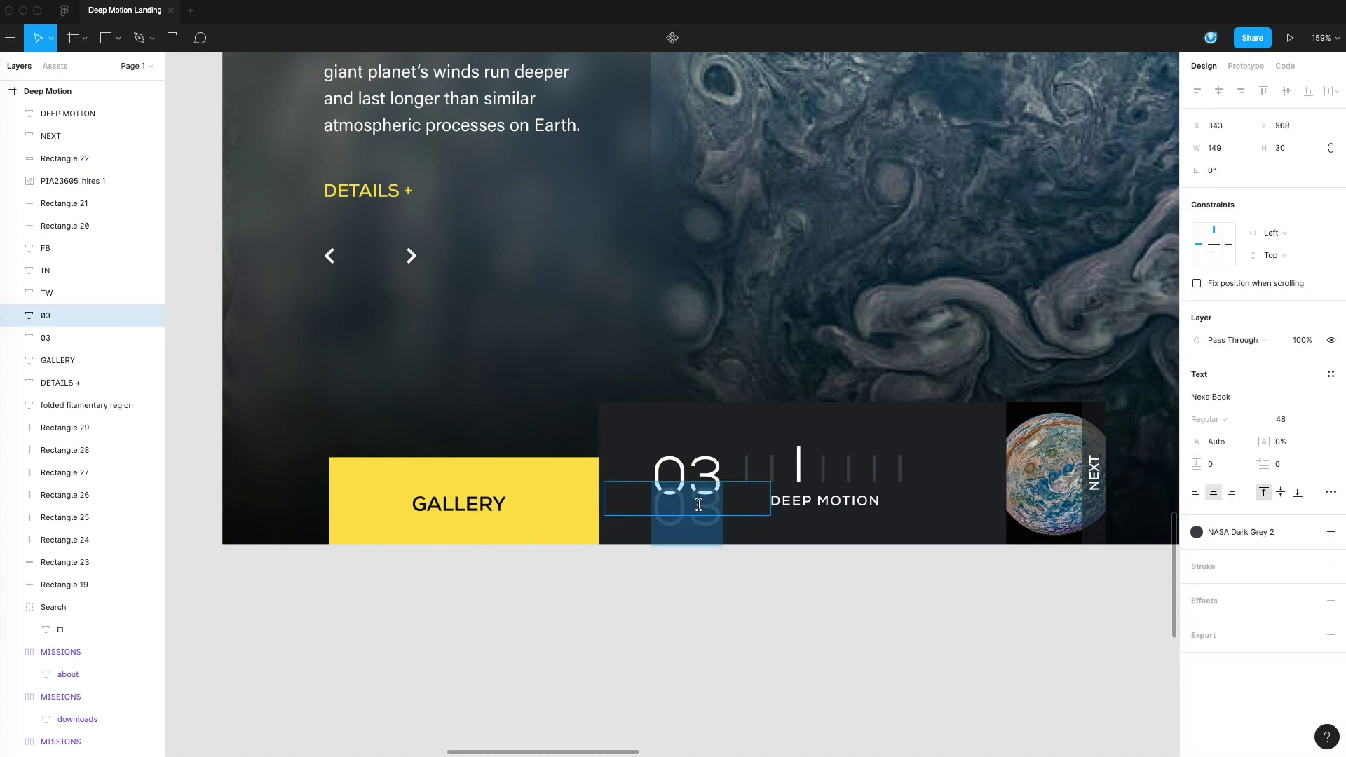
{"action": "type", "text": "02"}
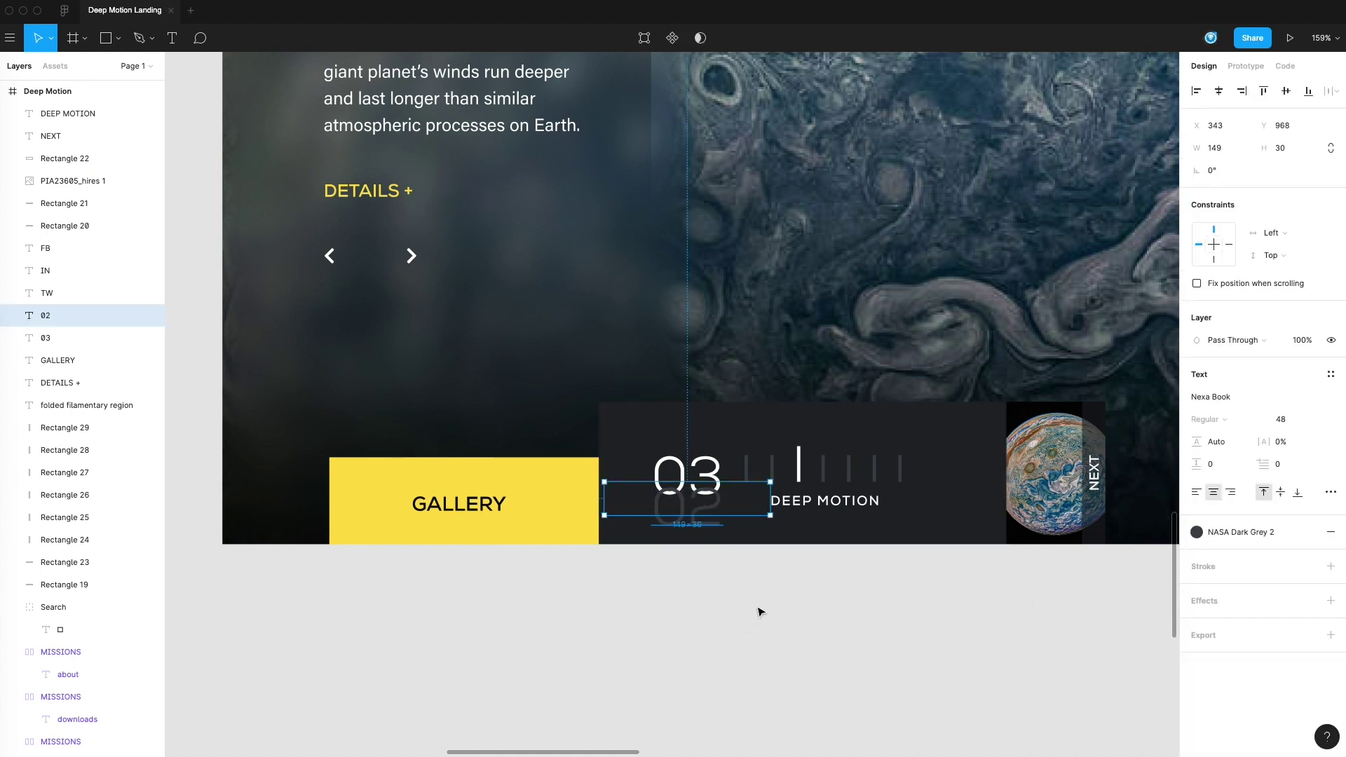
{"action": "left_click", "coordinate": [756, 611]}
{"action": "left_click", "coordinate": [717, 513]}
{"action": "key", "text": "super+bracketleft"}
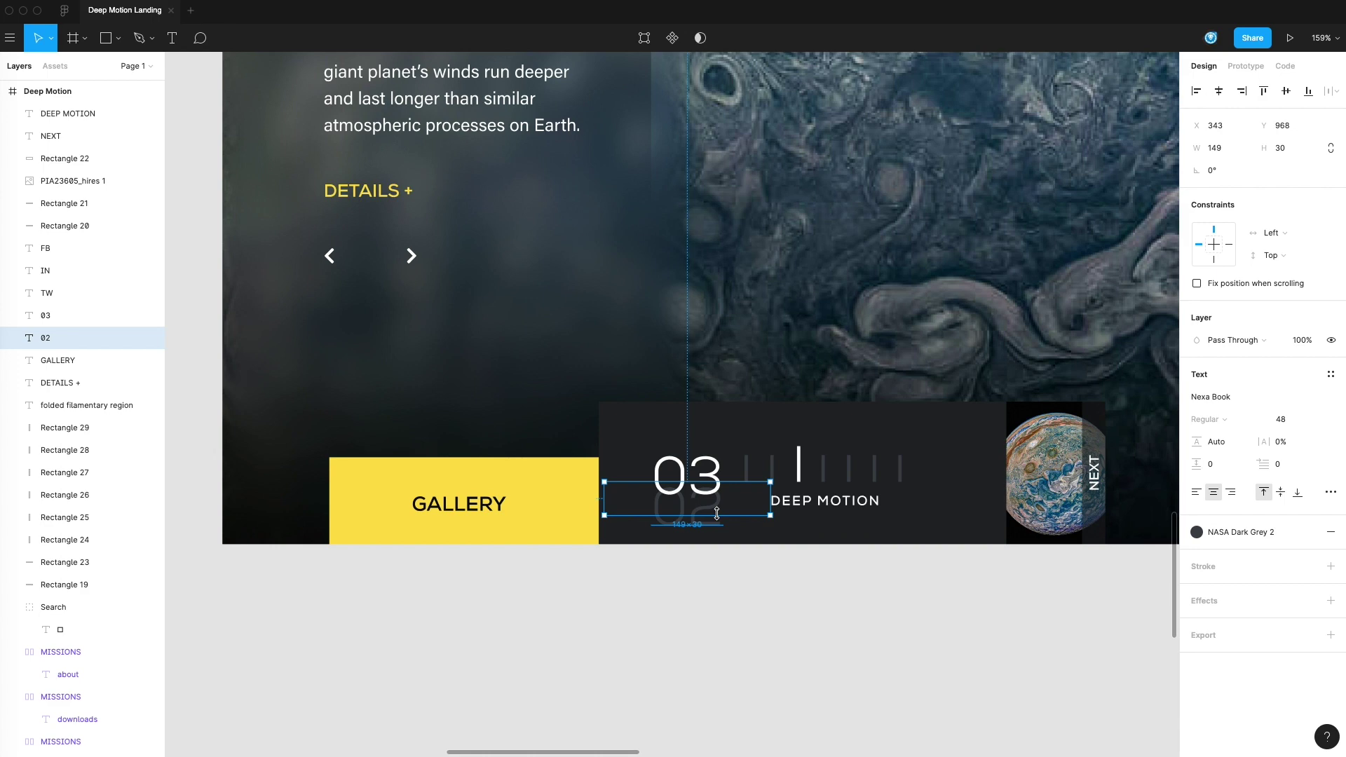
{"action": "left_click", "coordinate": [736, 575]}
- Detach the colour style from the 02 text and set its 44484E fill to 50% opacity
{"action": "left_click", "coordinate": [712, 528]}
{"action": "left_click", "coordinate": [1302, 532]}
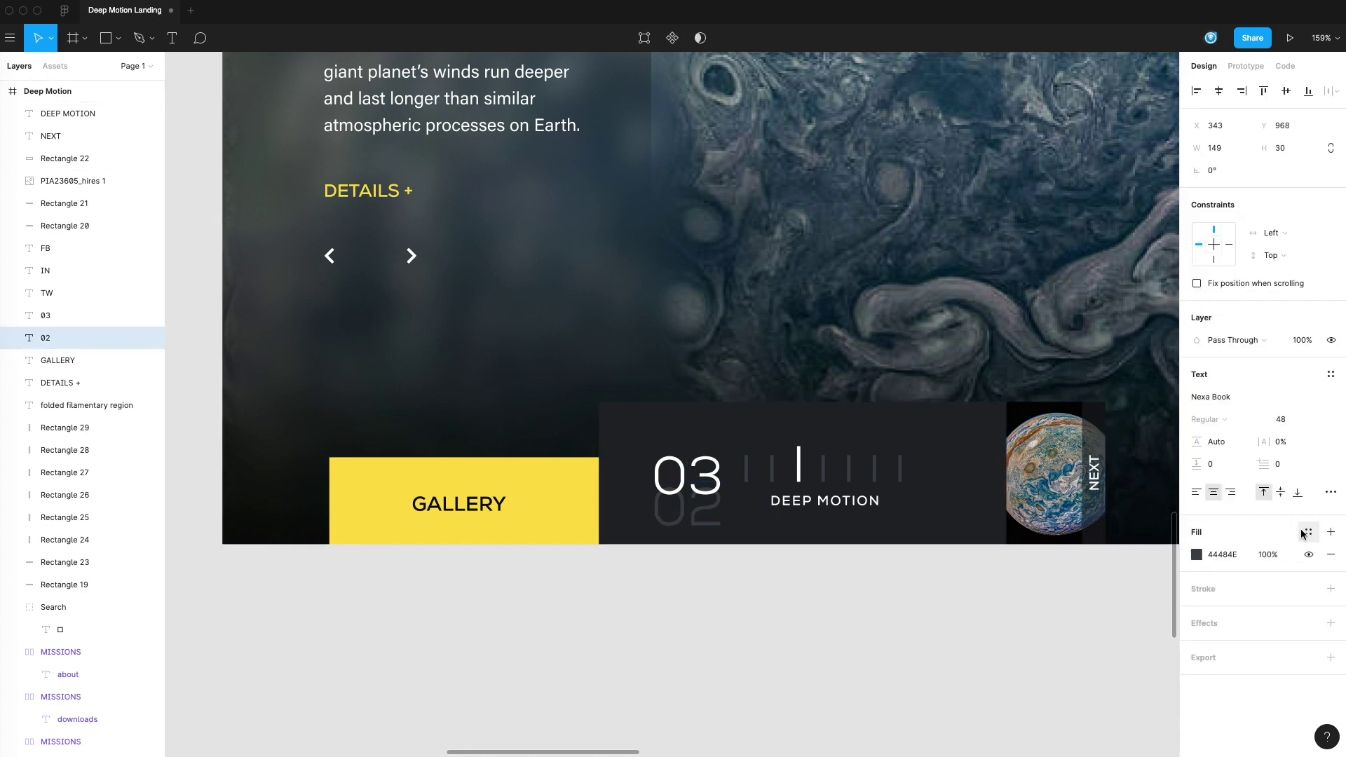
{"action": "left_click", "coordinate": [1267, 554]}
{"action": "type", "text": "50"}
{"action": "key", "text": "Return"}
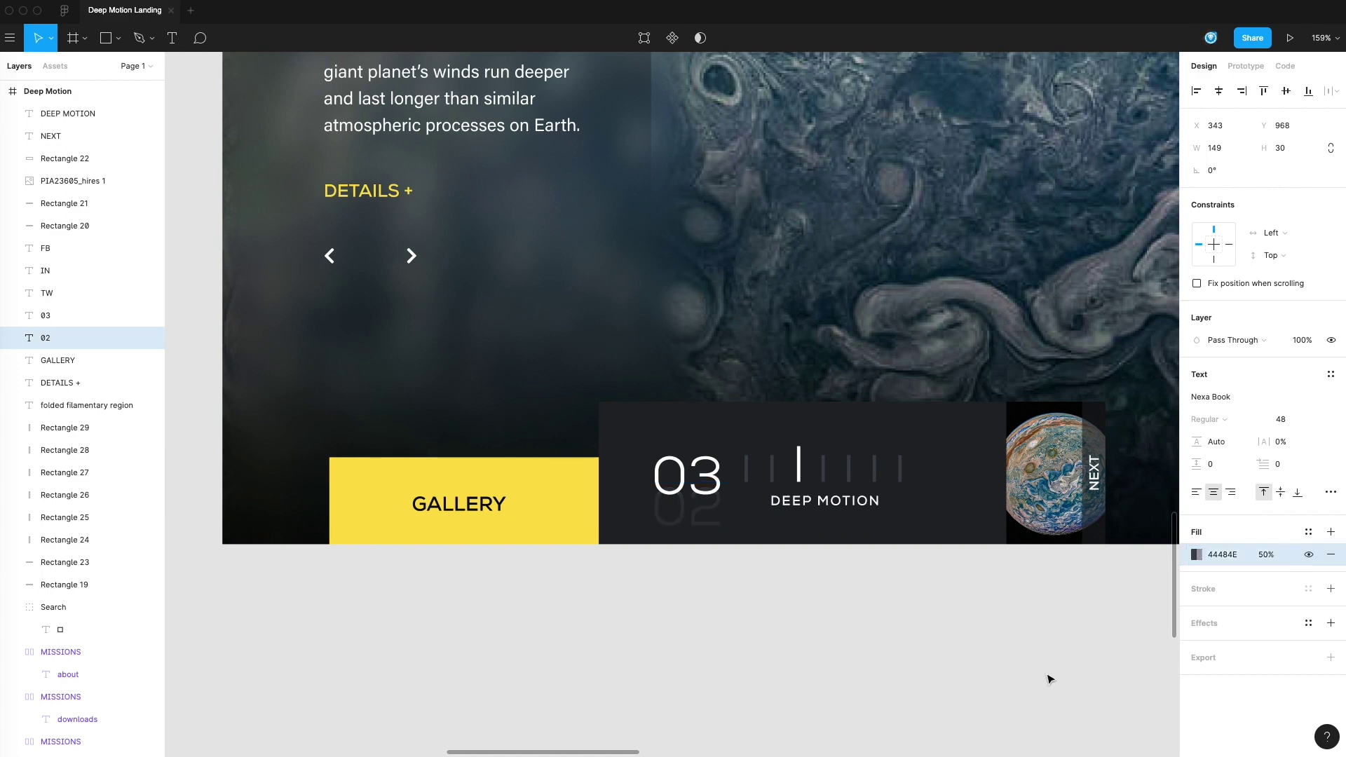
{"action": "left_click", "coordinate": [733, 660]}
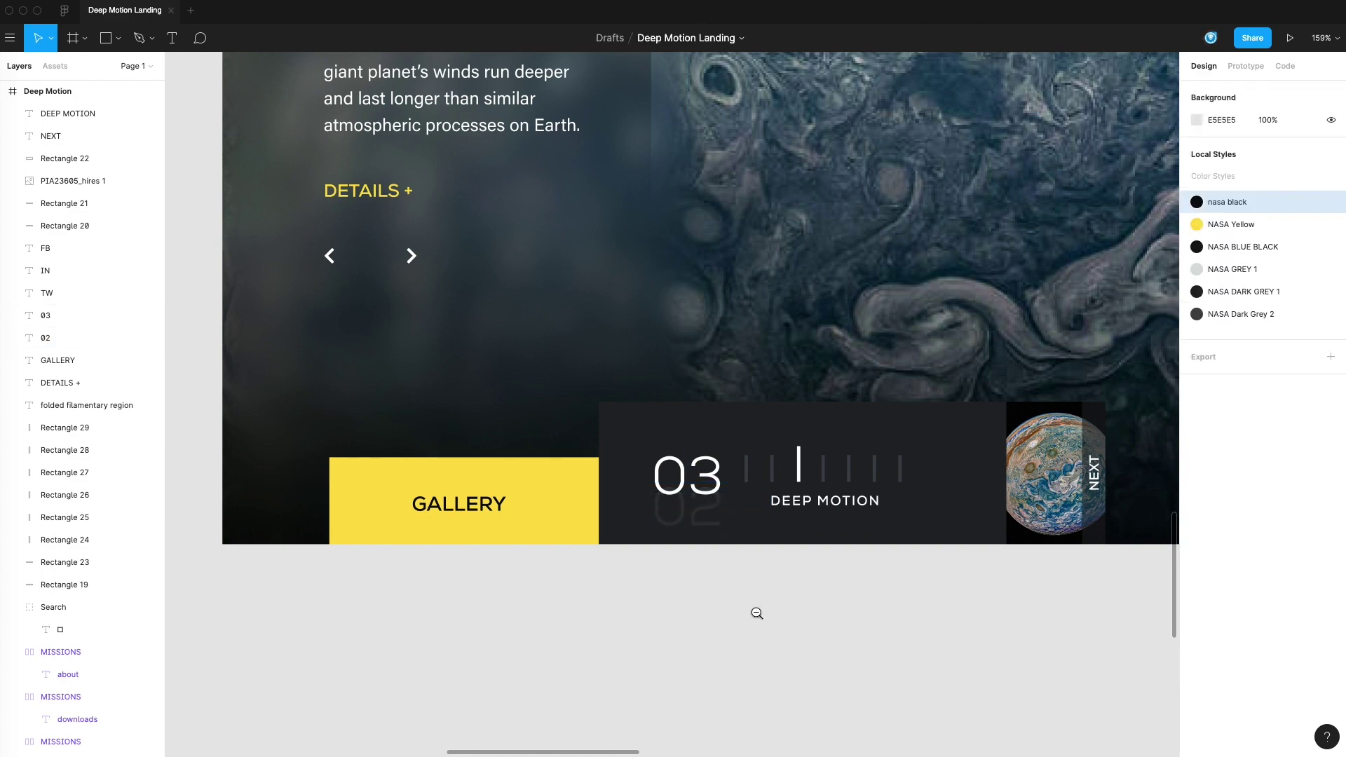
- Move the seven colour palette screenshots together further up and left, away from the Deep Motion frame
{"action": "scroll", "coordinate": [754, 612], "scroll_direction": "down", "scroll_amount": 5}
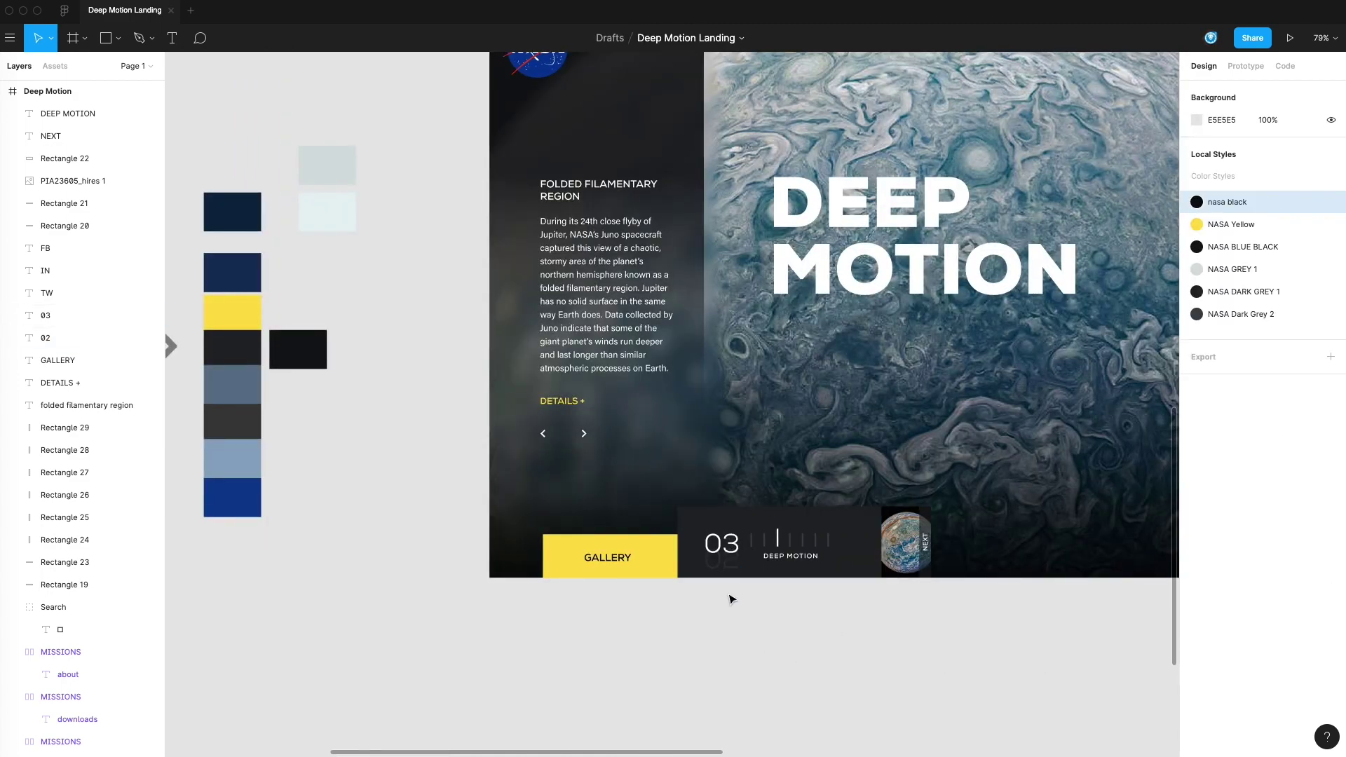
{"action": "scroll", "coordinate": [859, 625], "scroll_direction": "right", "scroll_amount": 2}
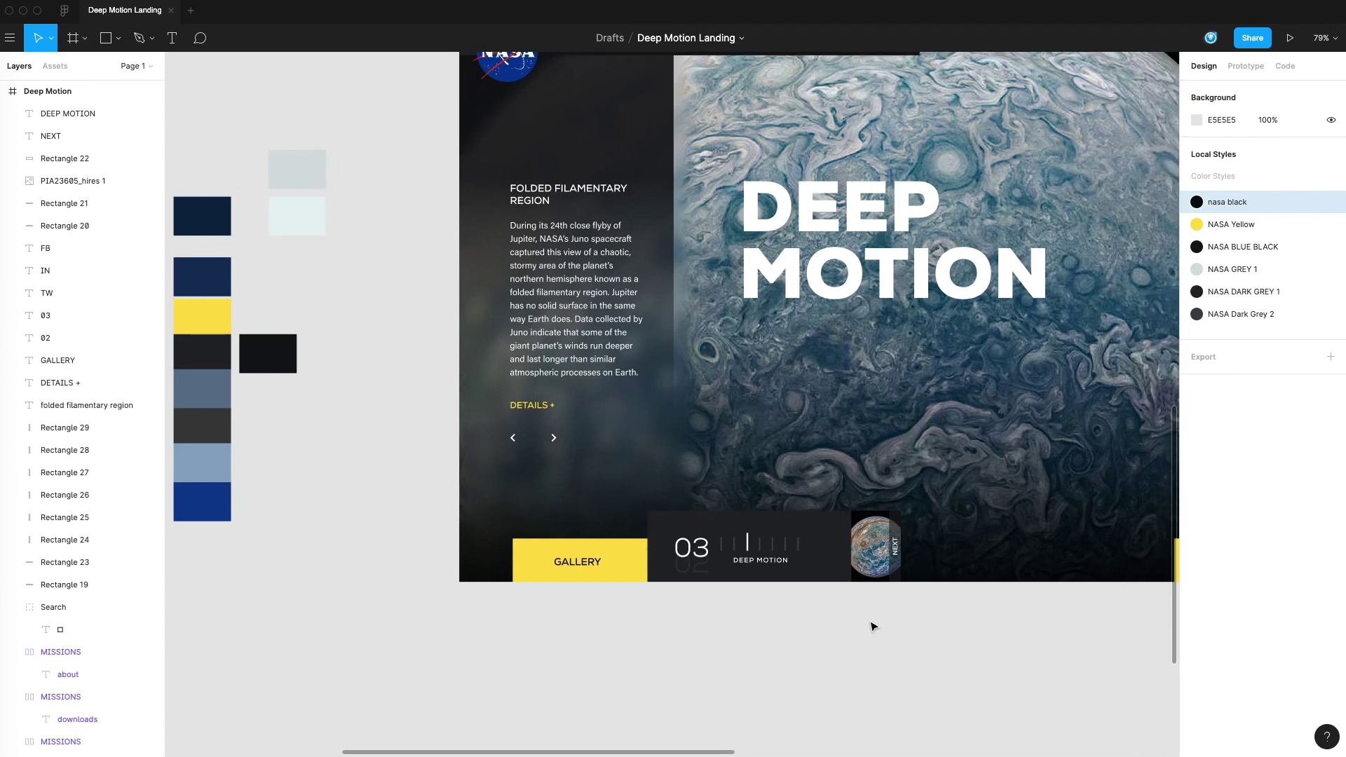
{"action": "scroll", "coordinate": [889, 650], "scroll_direction": "left", "scroll_amount": 10}
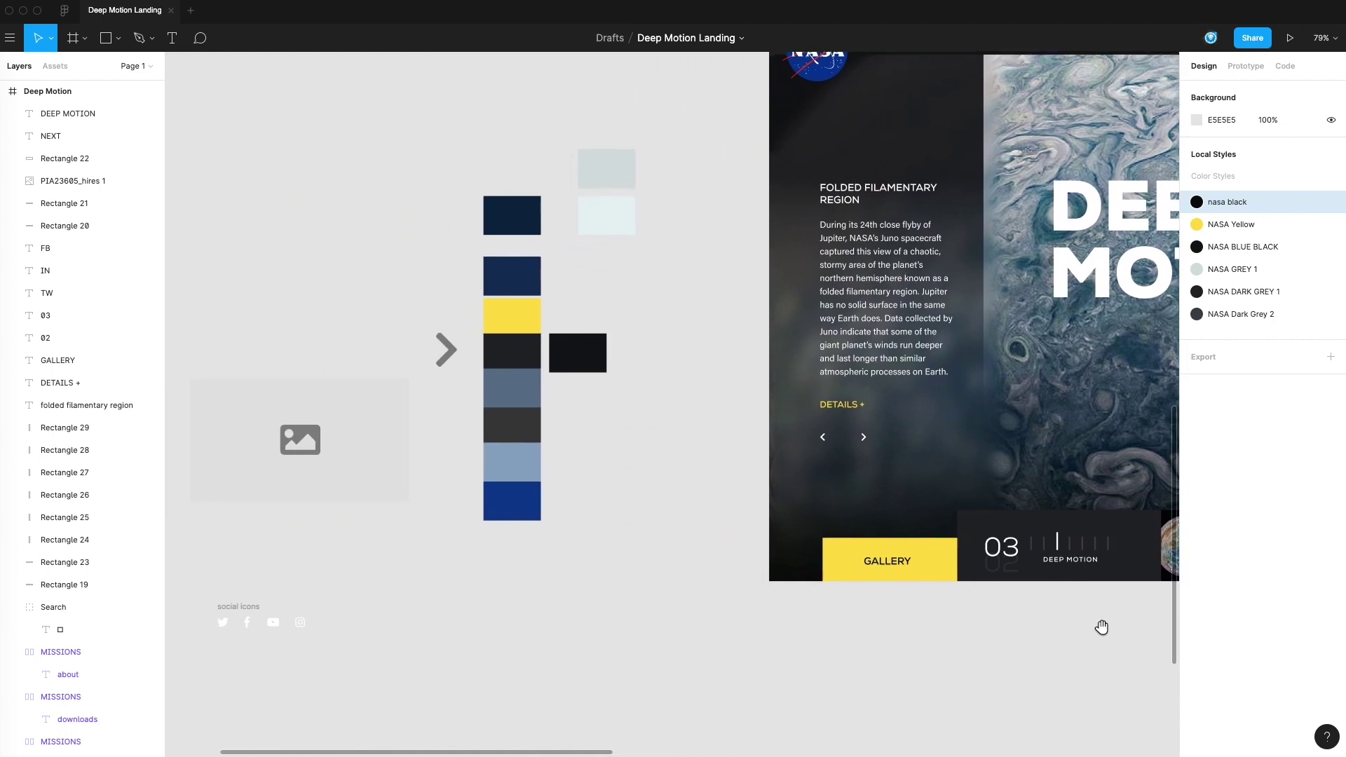
{"action": "left_click_drag", "start_coordinate": [790, 442], "coordinate": [844, 226]}
{"action": "left_click_drag", "start_coordinate": [870, 430], "coordinate": [794, 601]}
{"action": "left_click", "coordinate": [808, 470], "text": "alt"}
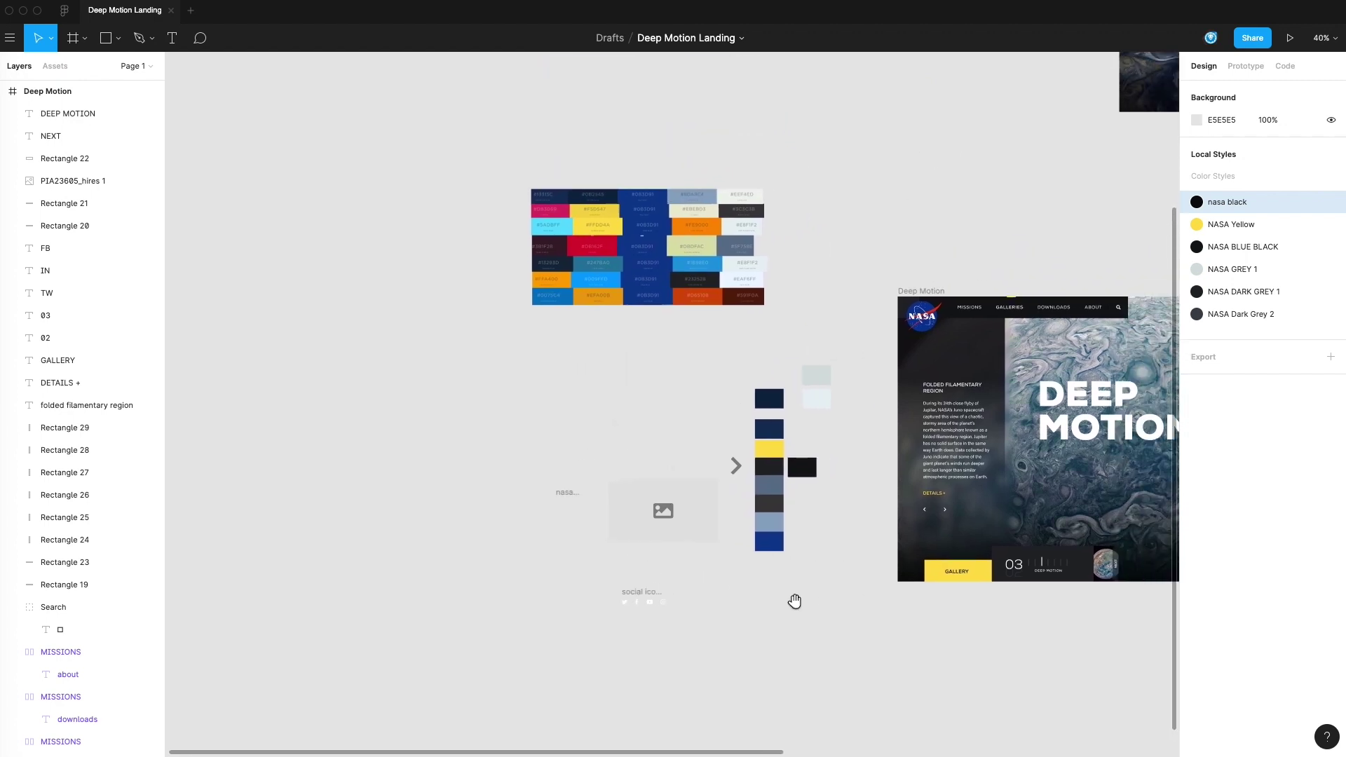
{"action": "left_click_drag", "start_coordinate": [838, 142], "coordinate": [542, 236]}
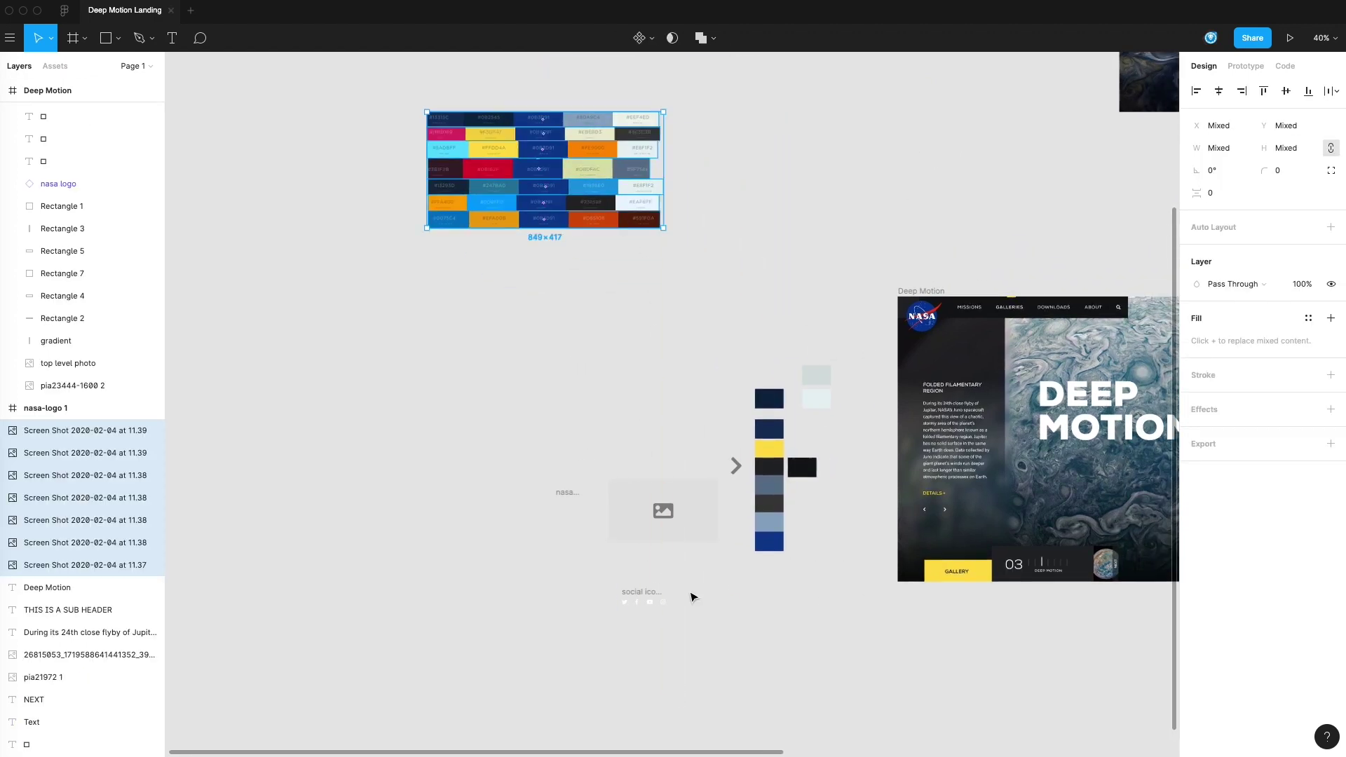
{"action": "left_click_drag", "start_coordinate": [757, 629], "coordinate": [668, 531]}
- Add a 252 × 68 text box above GALLERY with "Image credit: NASA/JPL-Caltech/SwRI/MSSS" in white Acumin Pro 12, breaking the line before NASA
{"action": "scroll", "coordinate": [669, 530], "scroll_direction": "right", "scroll_amount": 6}
{"action": "scroll", "coordinate": [668, 530], "scroll_direction": "up", "scroll_amount": 2}
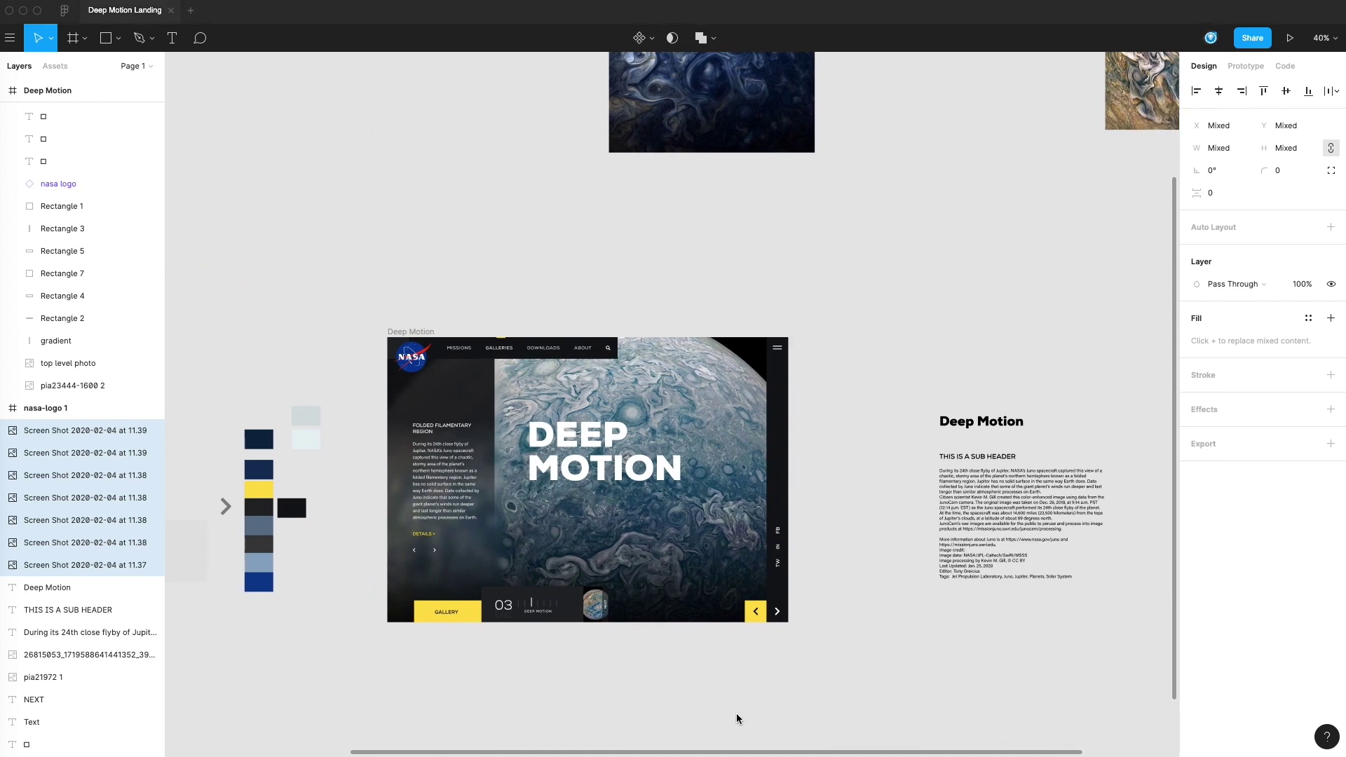
{"action": "scroll", "coordinate": [750, 654], "scroll_direction": "left", "scroll_amount": 4}
{"action": "scroll", "coordinate": [597, 564], "scroll_direction": "up", "scroll_amount": 5, "text": "ctrl"}
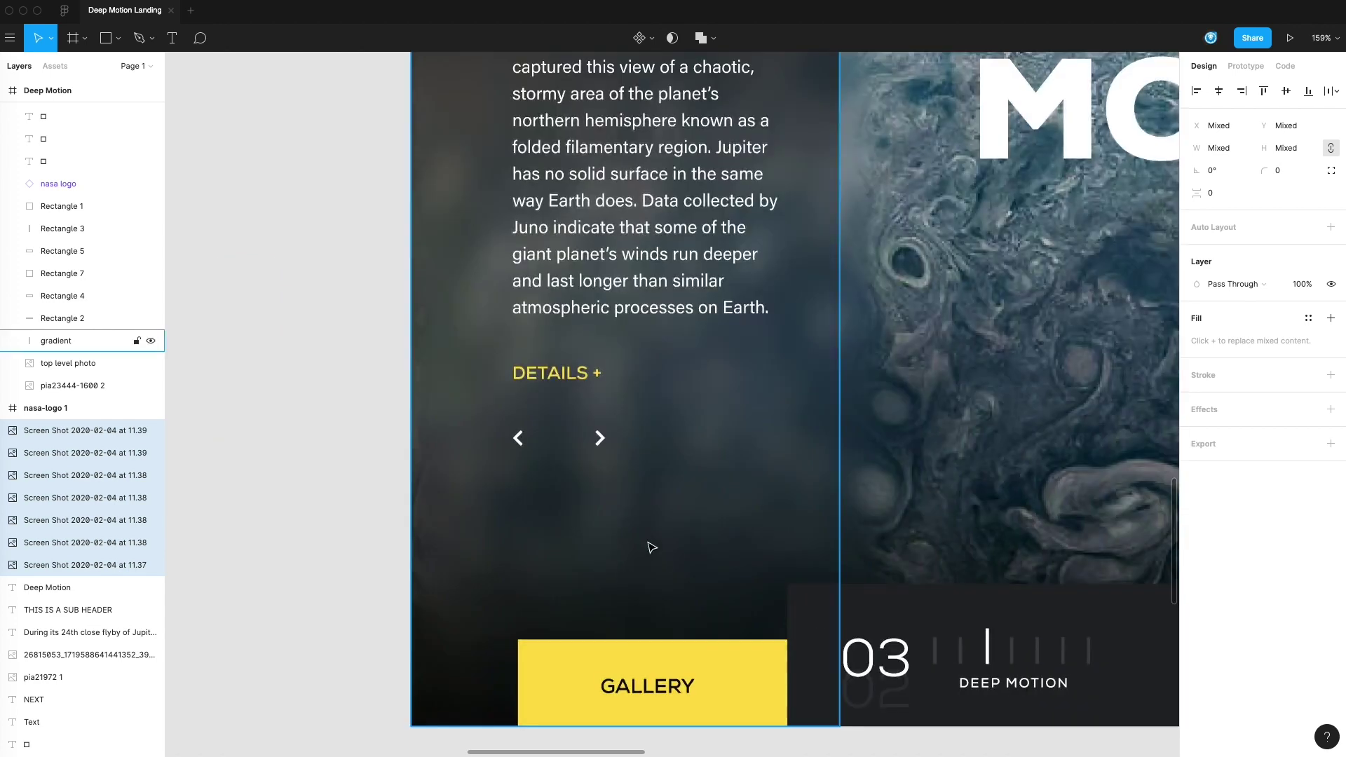
{"action": "left_click", "coordinate": [171, 38]}
{"action": "left_click_drag", "start_coordinate": [511, 539], "coordinate": [793, 615]}
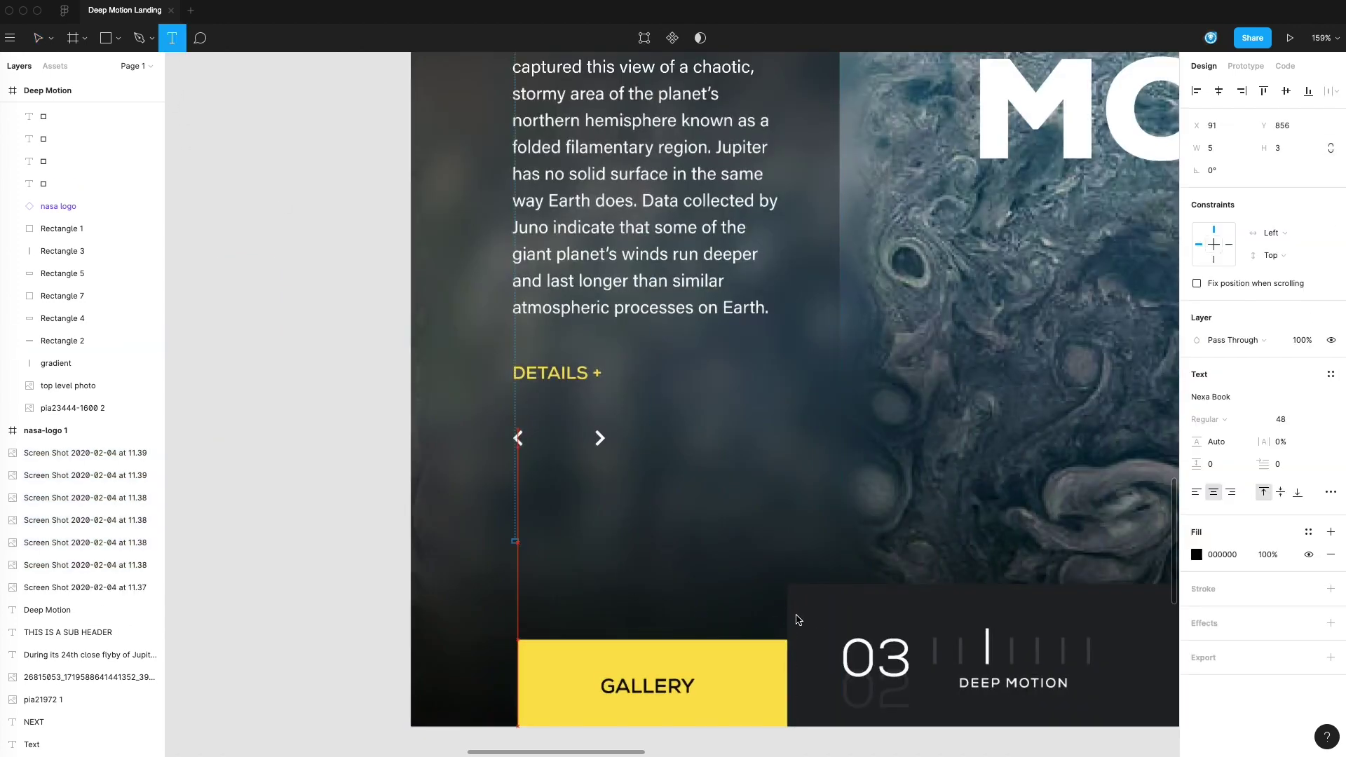
{"action": "type", "text": "Image credit: NASA/JPL-Caltech/SwRI/MSSS"}
{"action": "left_click", "coordinate": [601, 545]}
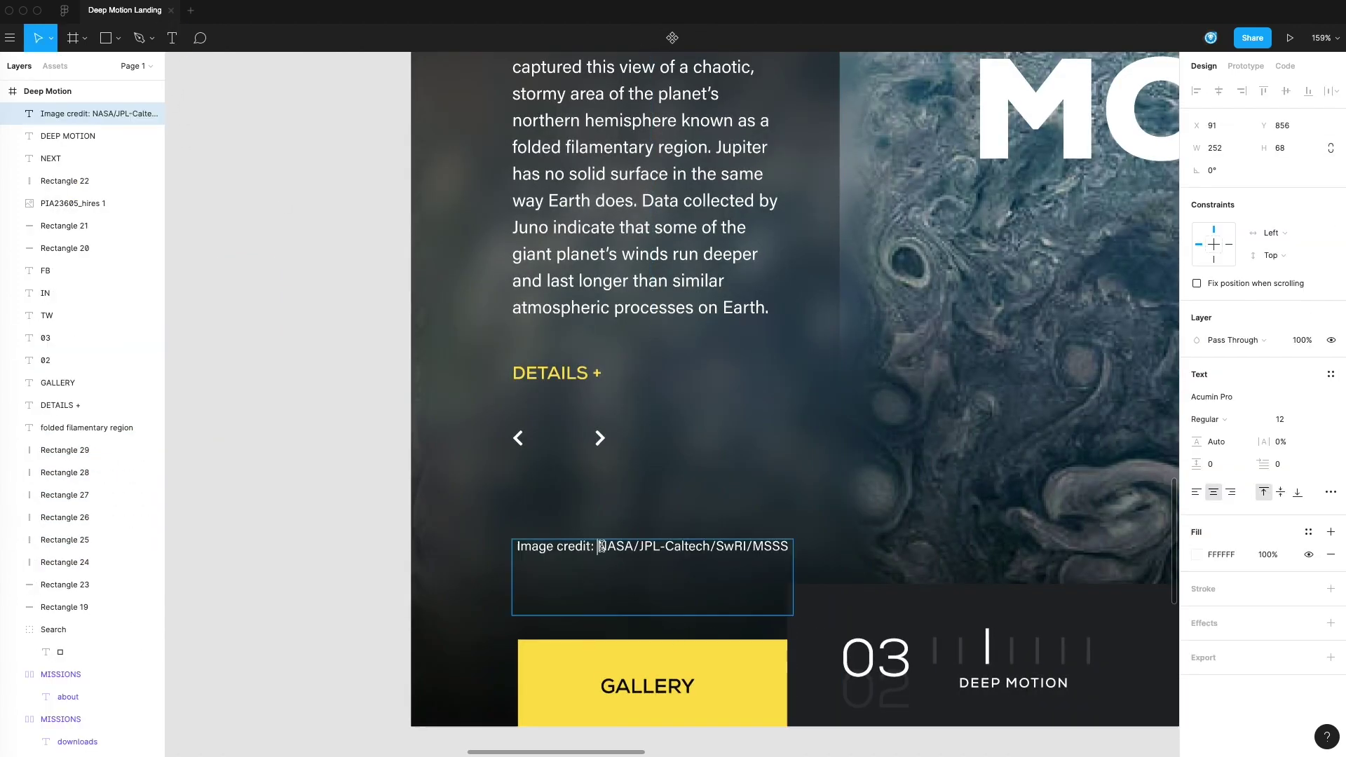
{"action": "key", "text": "Return"}
- Format the "Image credit:" line as uppercase, with font size 10 and letter spacing 10%
{"action": "triple_click", "coordinate": [655, 548]}
{"action": "left_click", "coordinate": [1330, 493]}
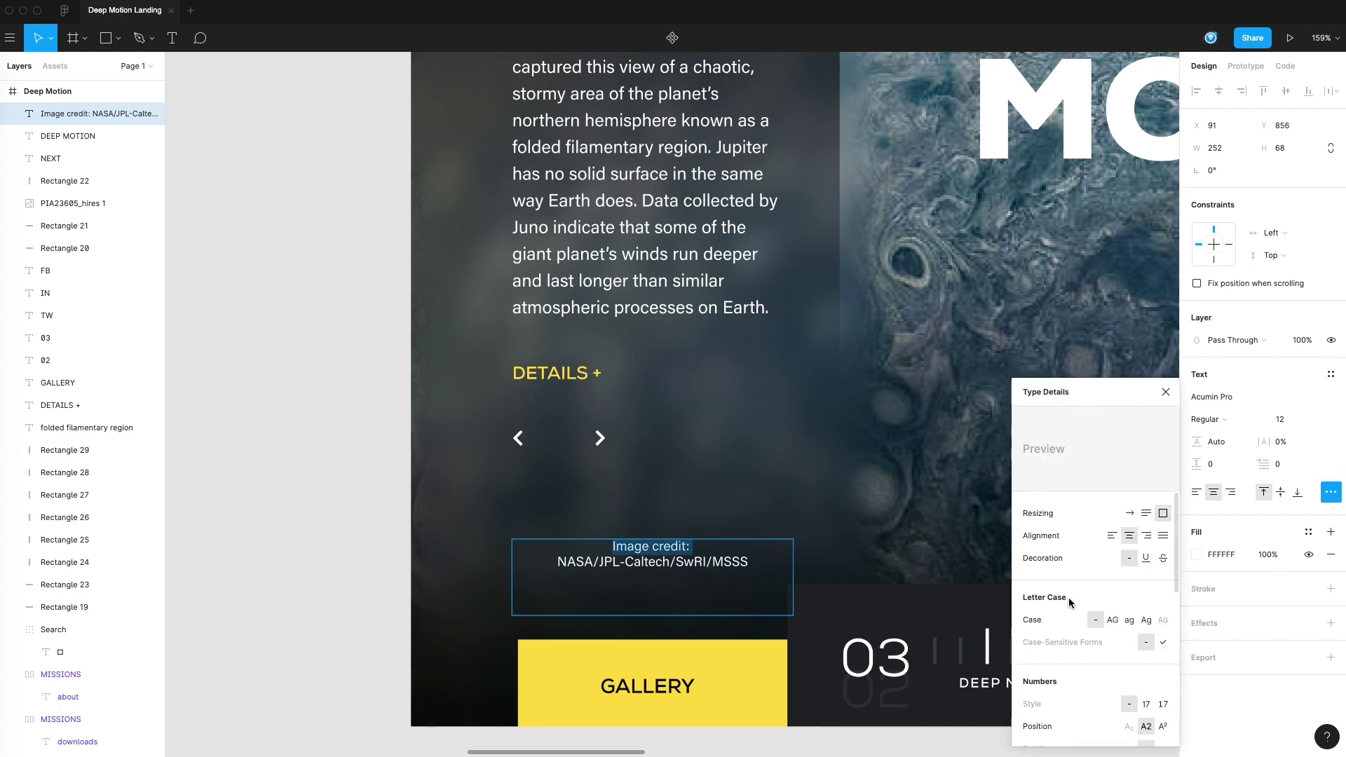
{"action": "left_click", "coordinate": [1112, 620]}
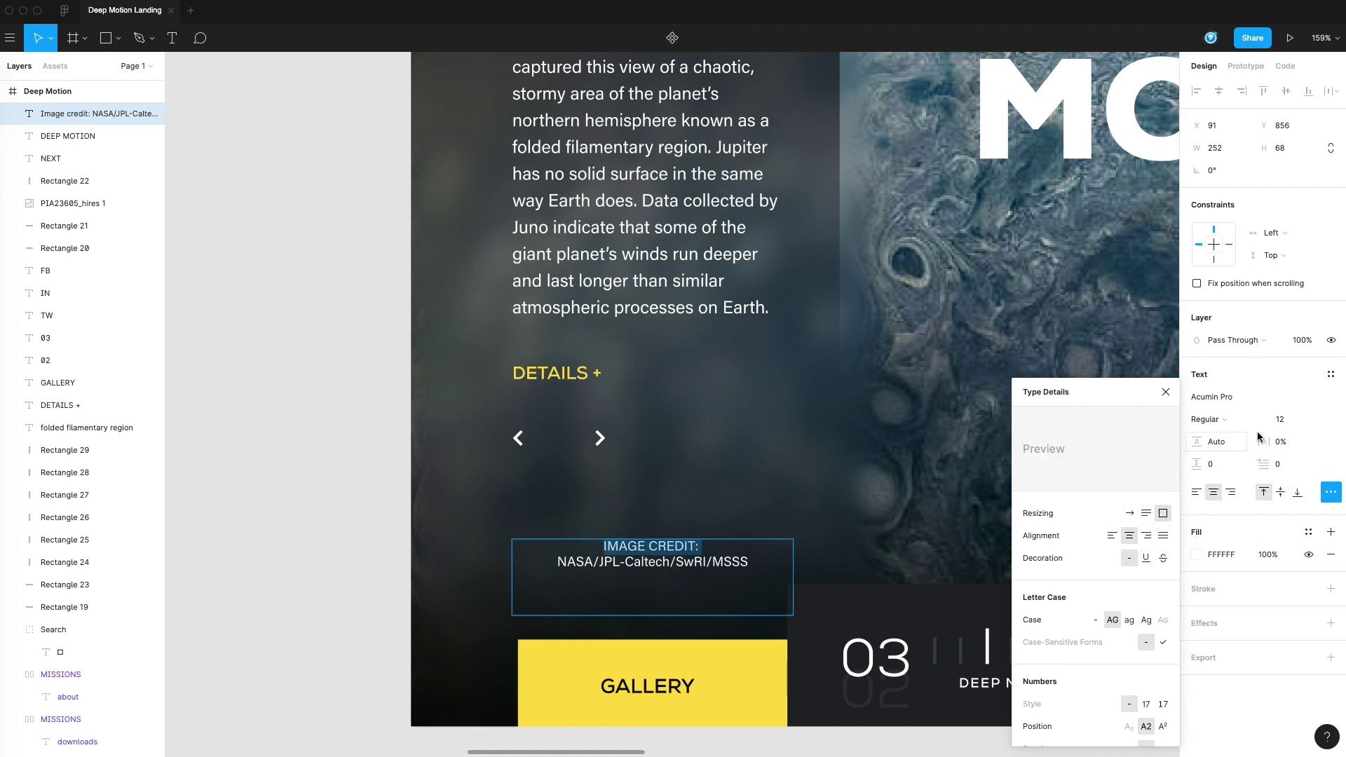
{"action": "key", "text": "Down"}
{"action": "key", "text": "Down"}
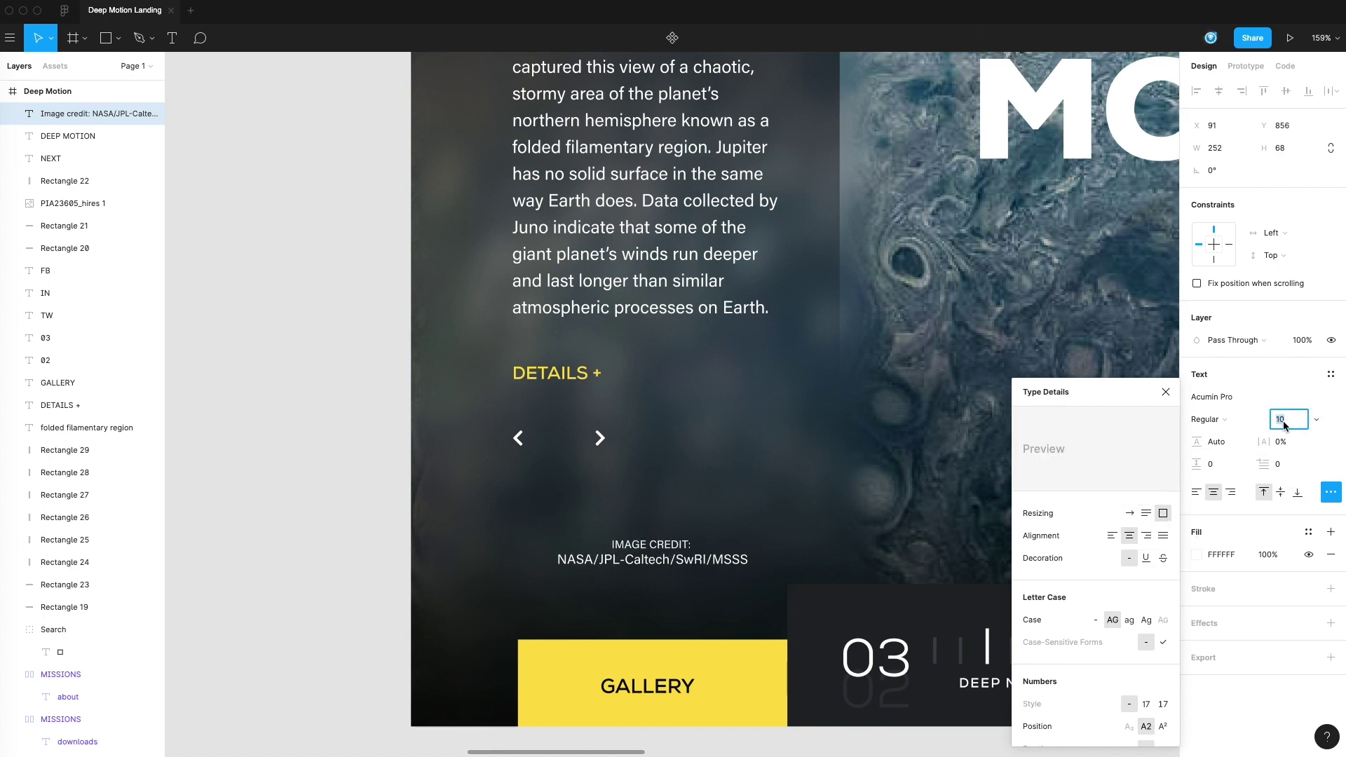
{"action": "left_click", "coordinate": [1286, 443]}
{"action": "type", "text": "10"}
{"action": "key", "text": "Return"}
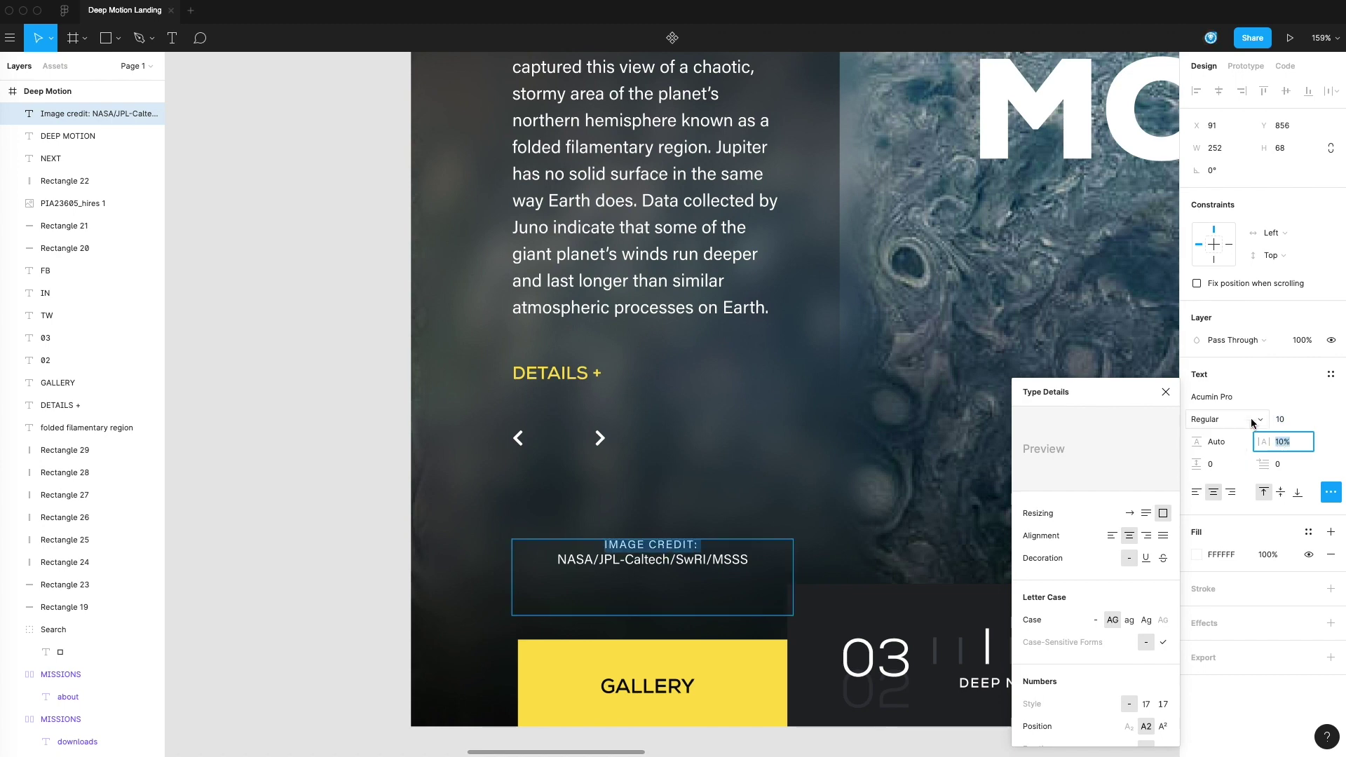
- Try the Bold weight on the "Image credit:" line and return it to Regular
{"action": "left_click", "coordinate": [1206, 419]}
{"action": "left_click", "coordinate": [1207, 435]}
{"action": "key", "text": "Escape"}
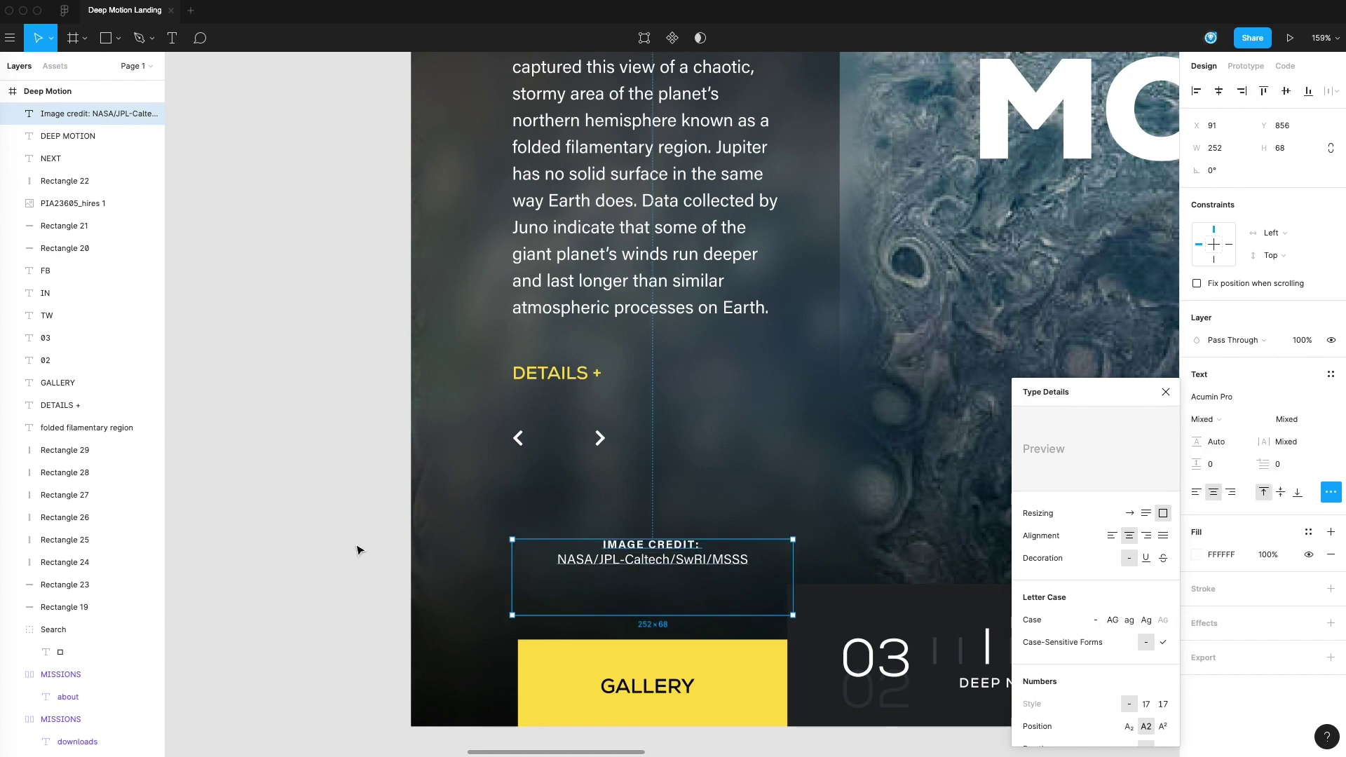
{"action": "key", "text": "Return"}
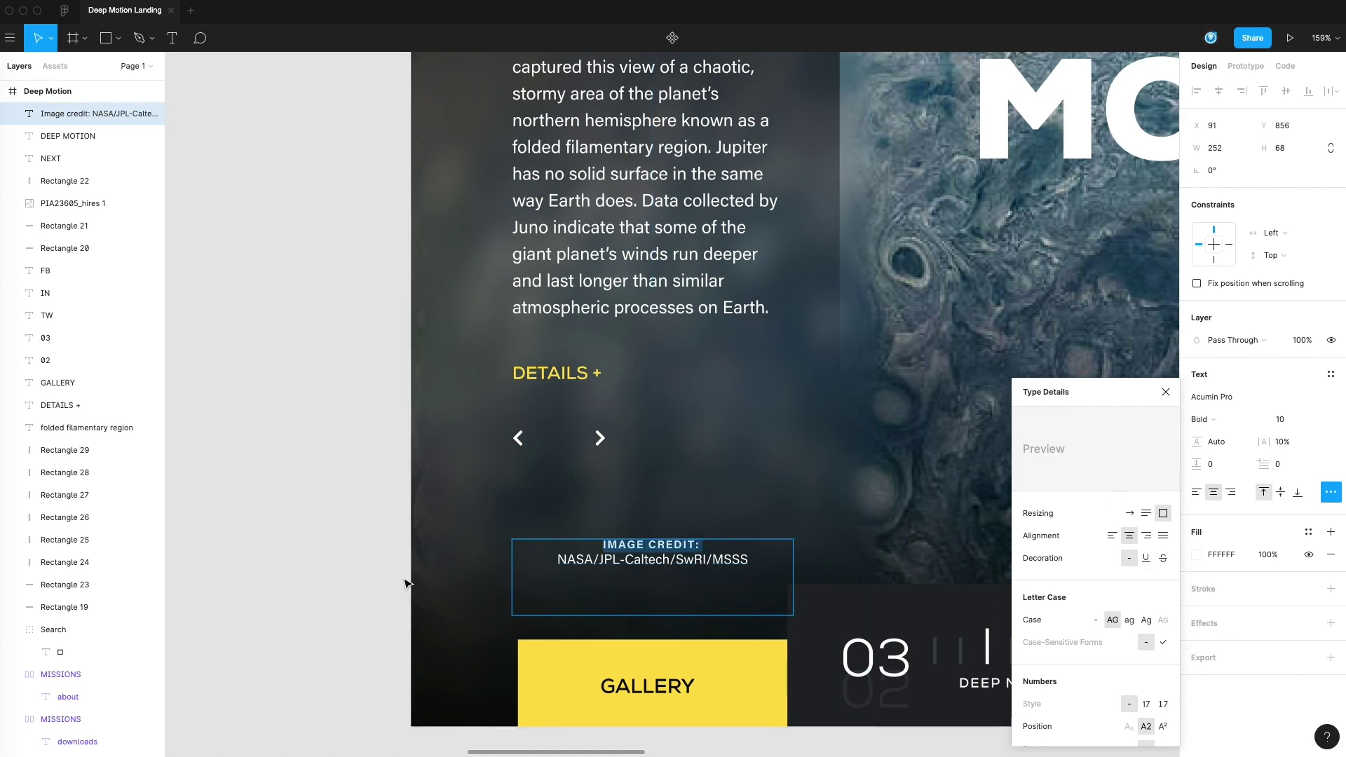
{"action": "key", "text": "Escape"}
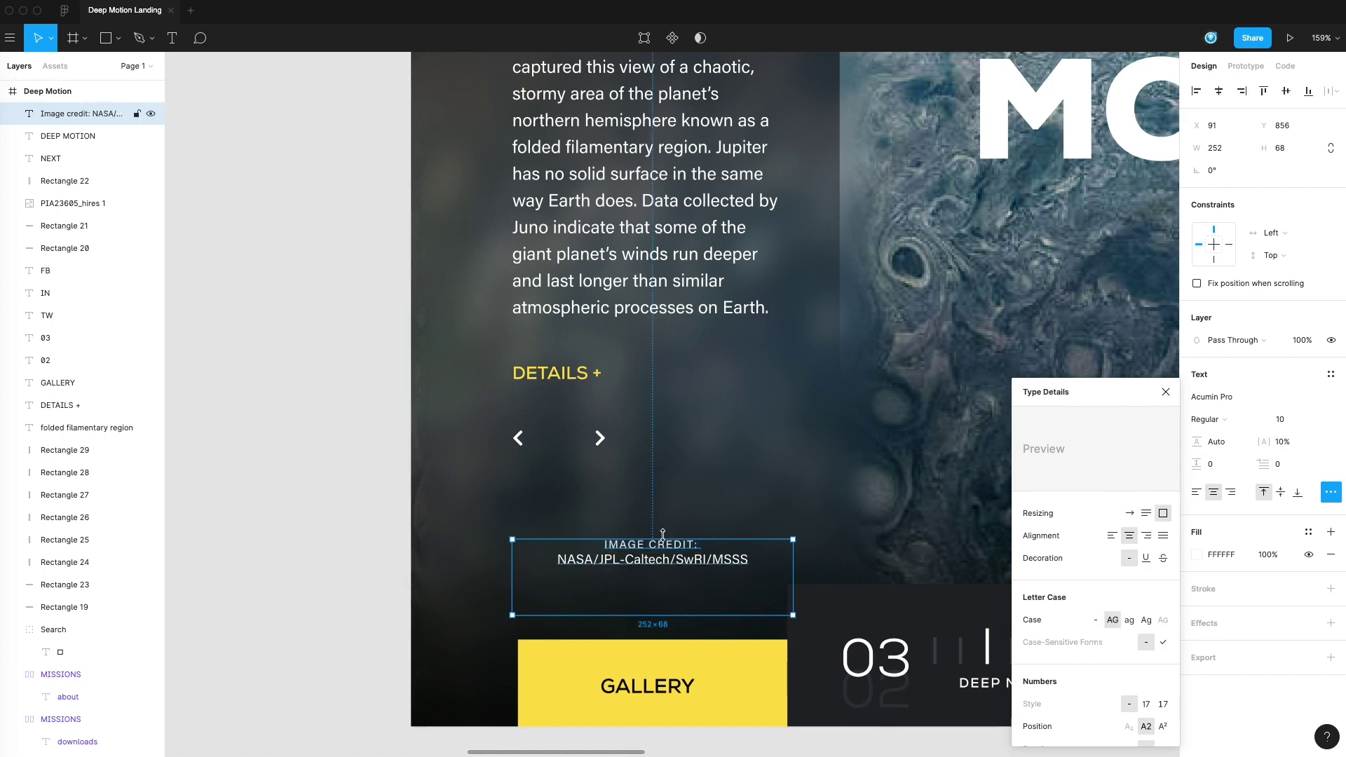
{"action": "left_click", "coordinate": [293, 575]}
- Shrink the image credit text box to about 216 × 29 at X 109, Y 896, just above the GALLERY button
{"action": "left_click", "coordinate": [735, 575]}
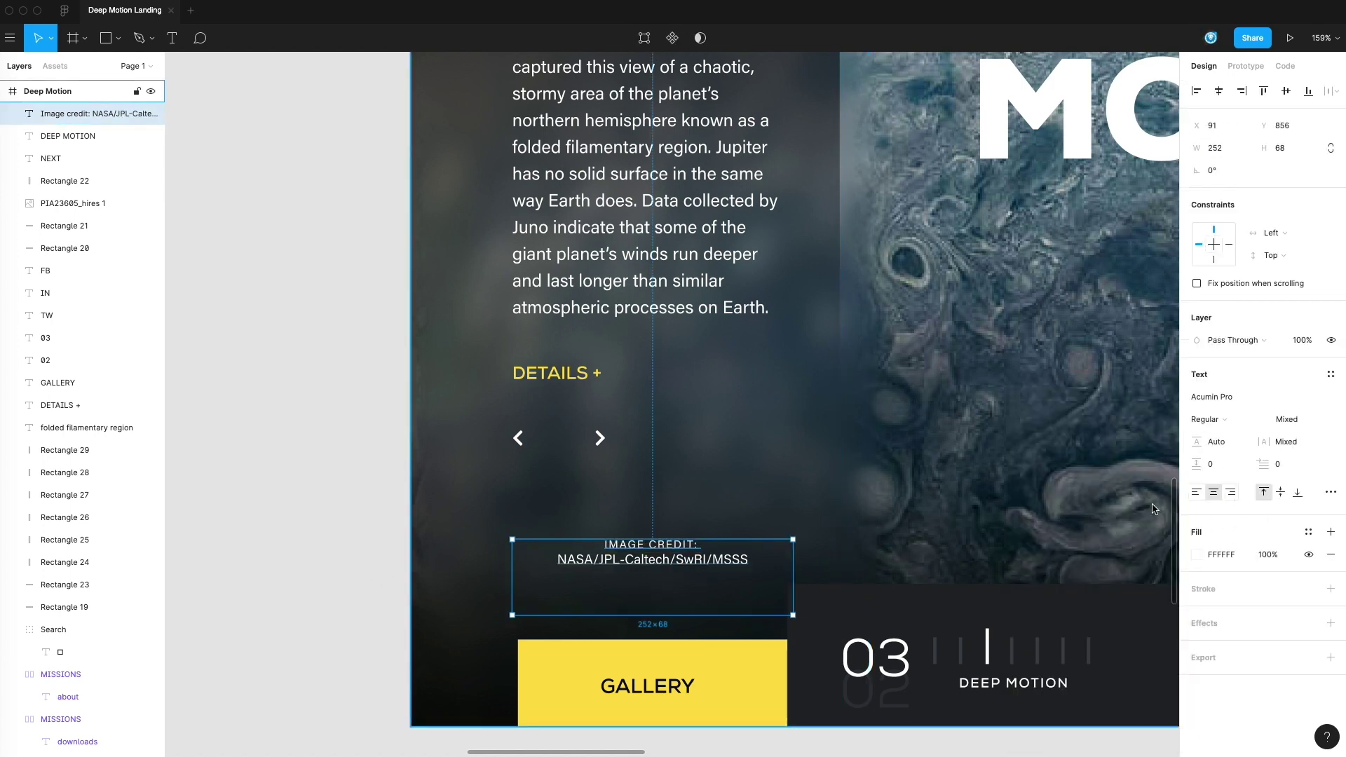
{"action": "left_click_drag", "start_coordinate": [792, 615], "coordinate": [772, 616]}
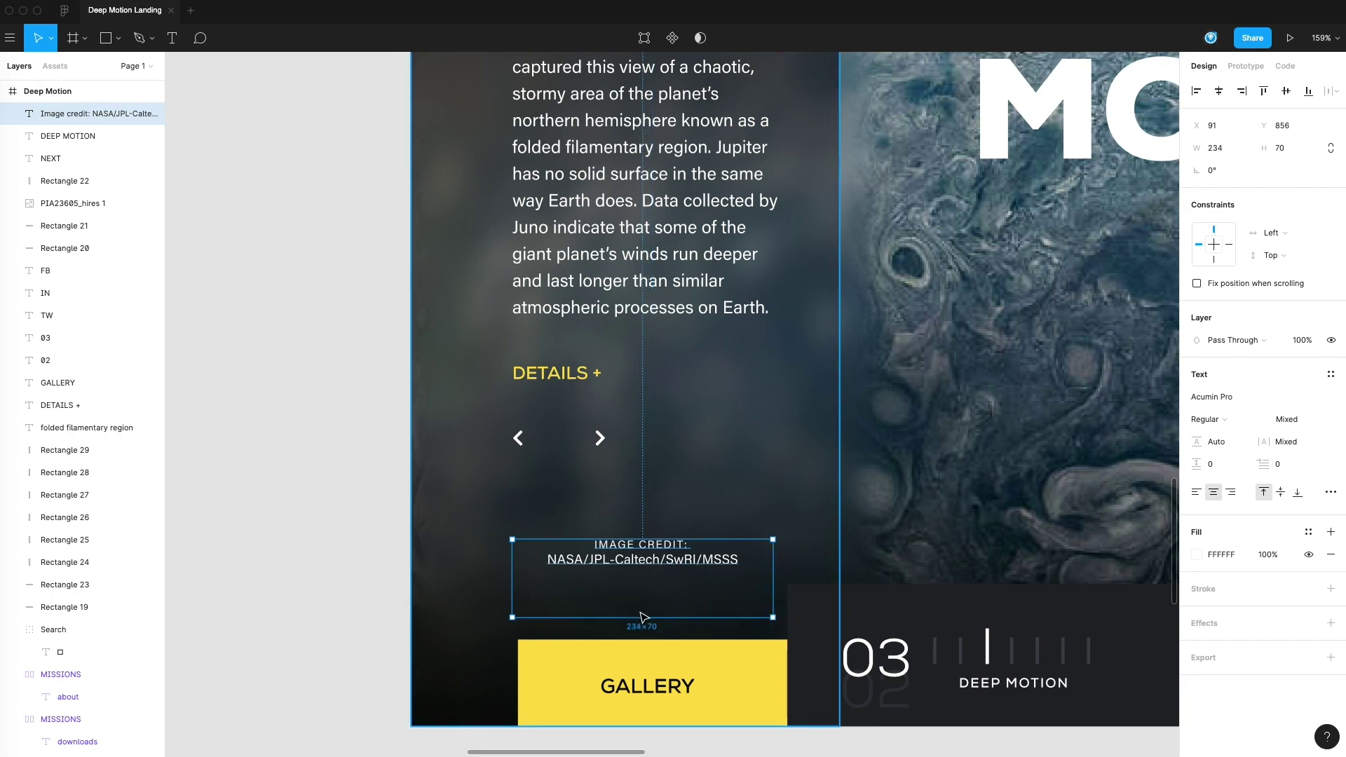
{"action": "left_click_drag", "start_coordinate": [512, 616], "coordinate": [532, 616]}
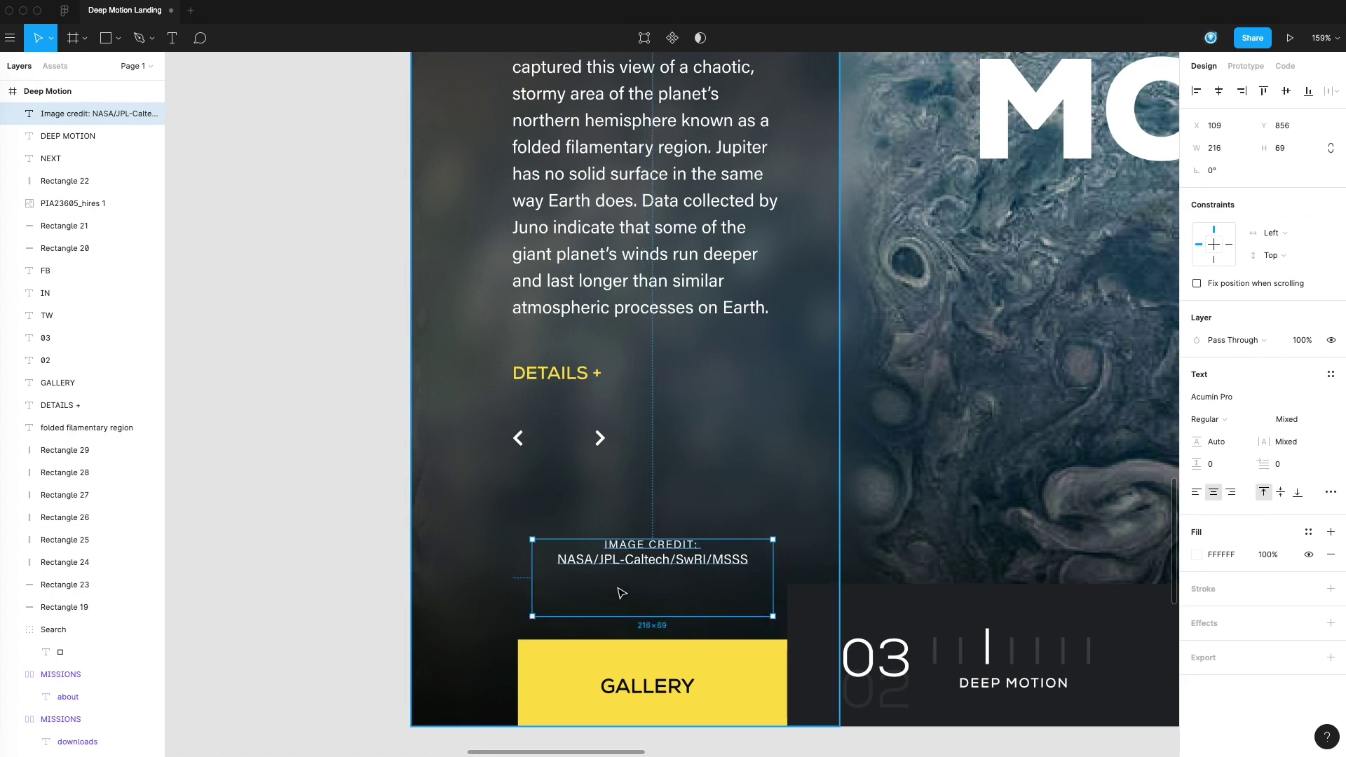
{"action": "left_click_drag", "start_coordinate": [652, 539], "coordinate": [656, 580]}
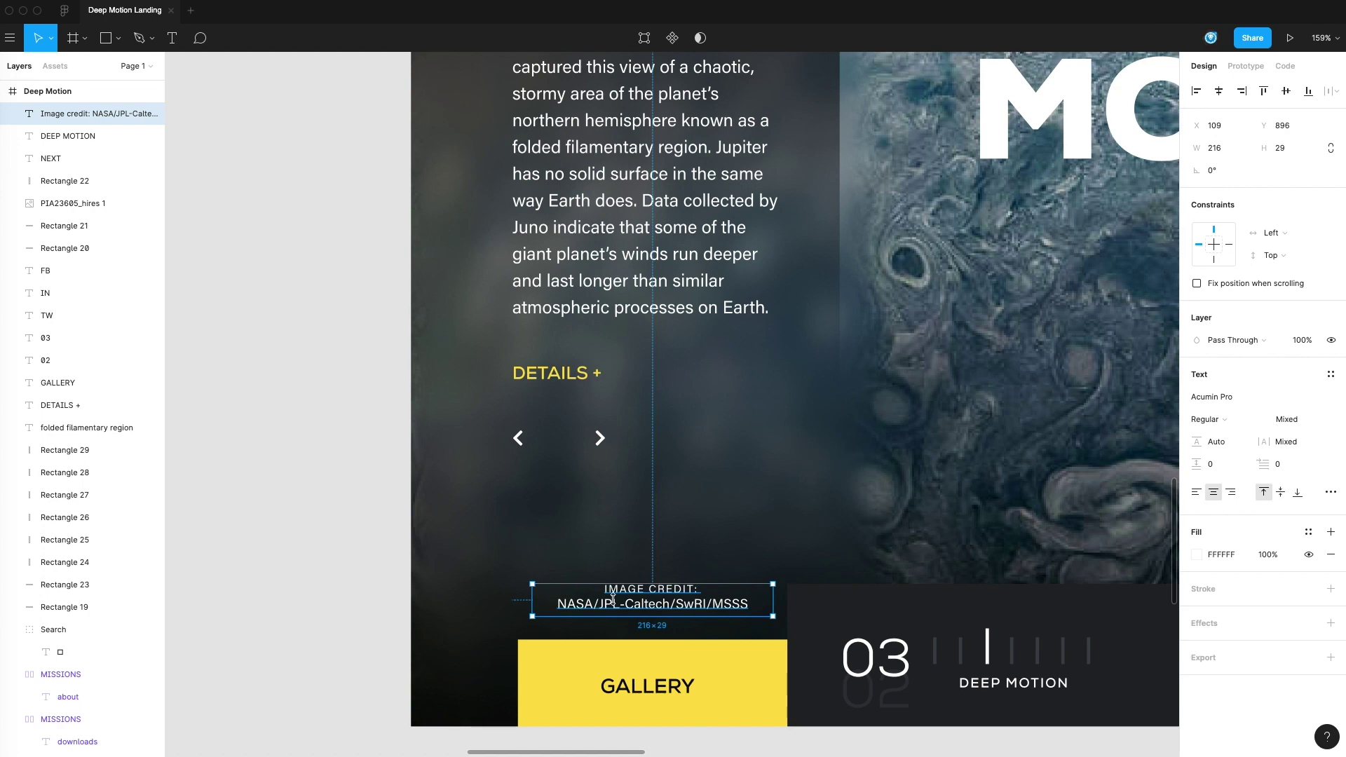
{"action": "left_click", "coordinate": [303, 584]}
- Shift the image credit text to X 110 and apply the NASA GREY 1 style to its "Image credit:" line
{"action": "left_click_drag", "start_coordinate": [645, 591], "coordinate": [595, 582]}
{"action": "double_click", "coordinate": [646, 595]}
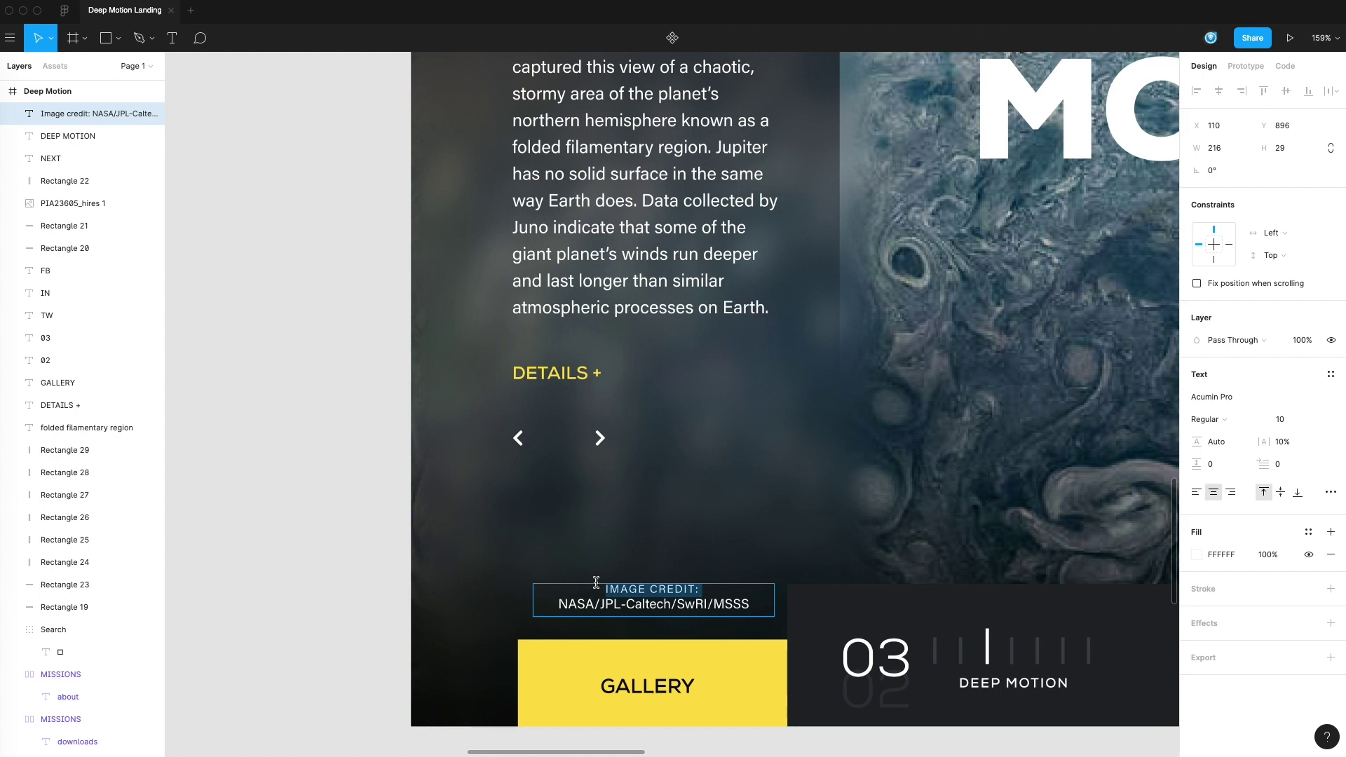
{"action": "left_click", "coordinate": [1307, 532]}
{"action": "left_click", "coordinate": [1276, 558]}
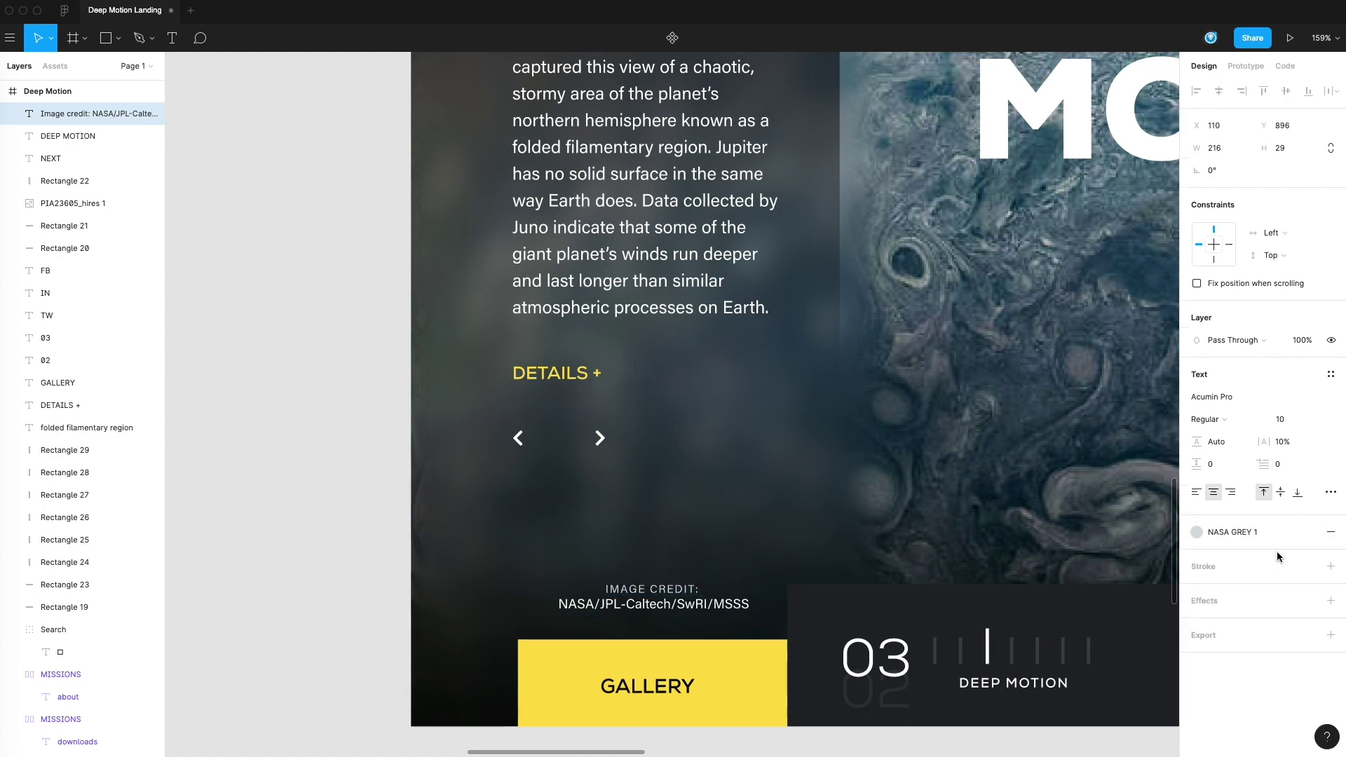
{"action": "left_click", "coordinate": [329, 587]}
{"action": "scroll", "coordinate": [724, 574], "scroll_direction": "down", "scroll_amount": 10}
{"action": "scroll", "coordinate": [770, 603], "scroll_direction": "right", "scroll_amount": 1}
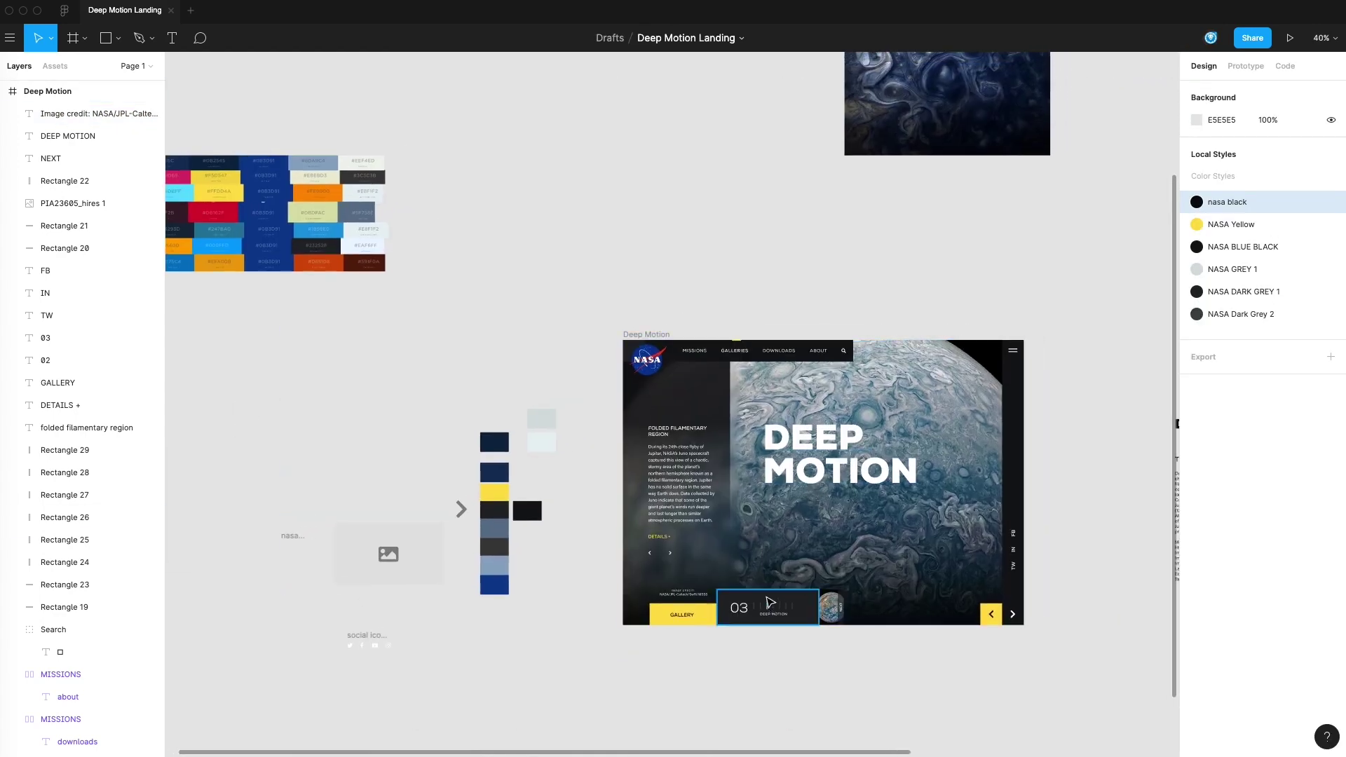
- Darken the NASA GREY 1 colour style to A6AFB0
{"action": "left_click", "coordinate": [770, 602]}
{"action": "scroll", "coordinate": [770, 603], "scroll_direction": "up", "scroll_amount": 5}
{"action": "left_click", "coordinate": [417, 362]}
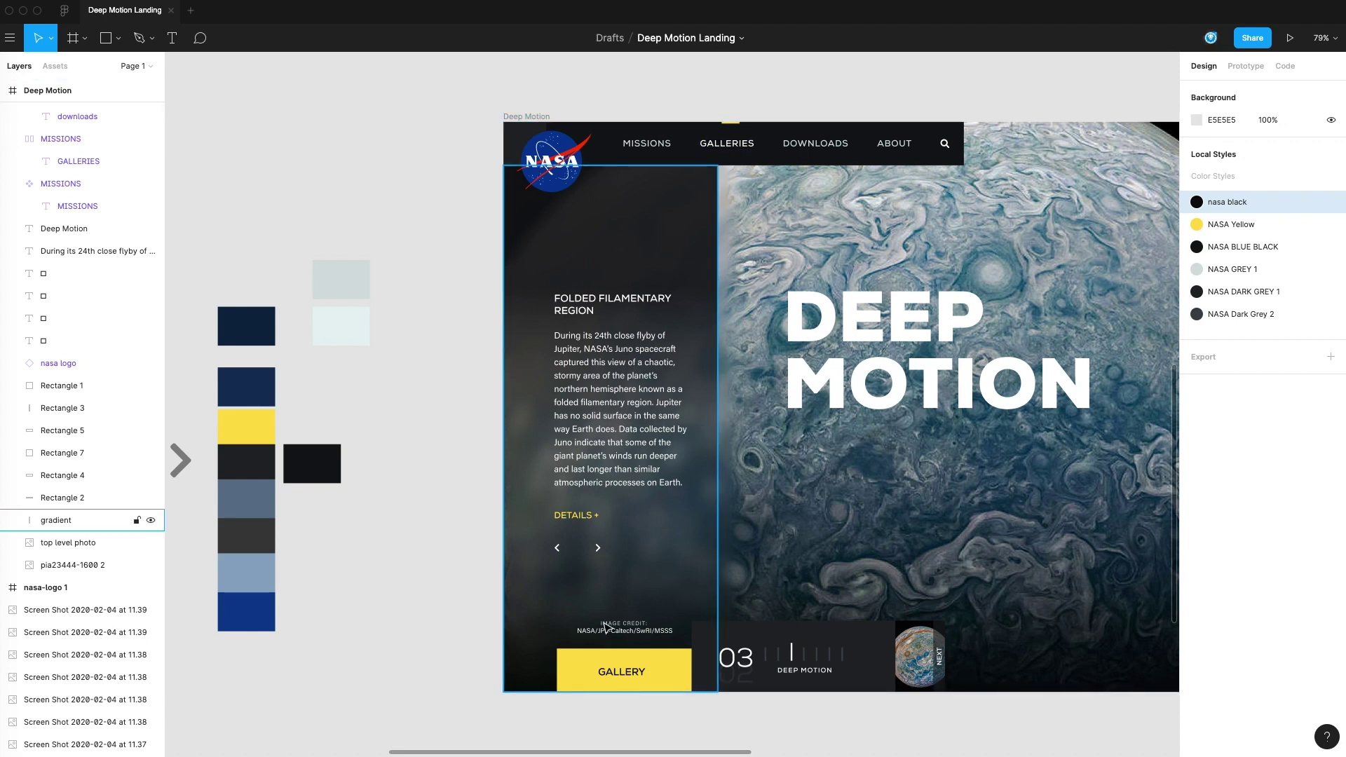
{"action": "left_click", "coordinate": [1246, 271]}
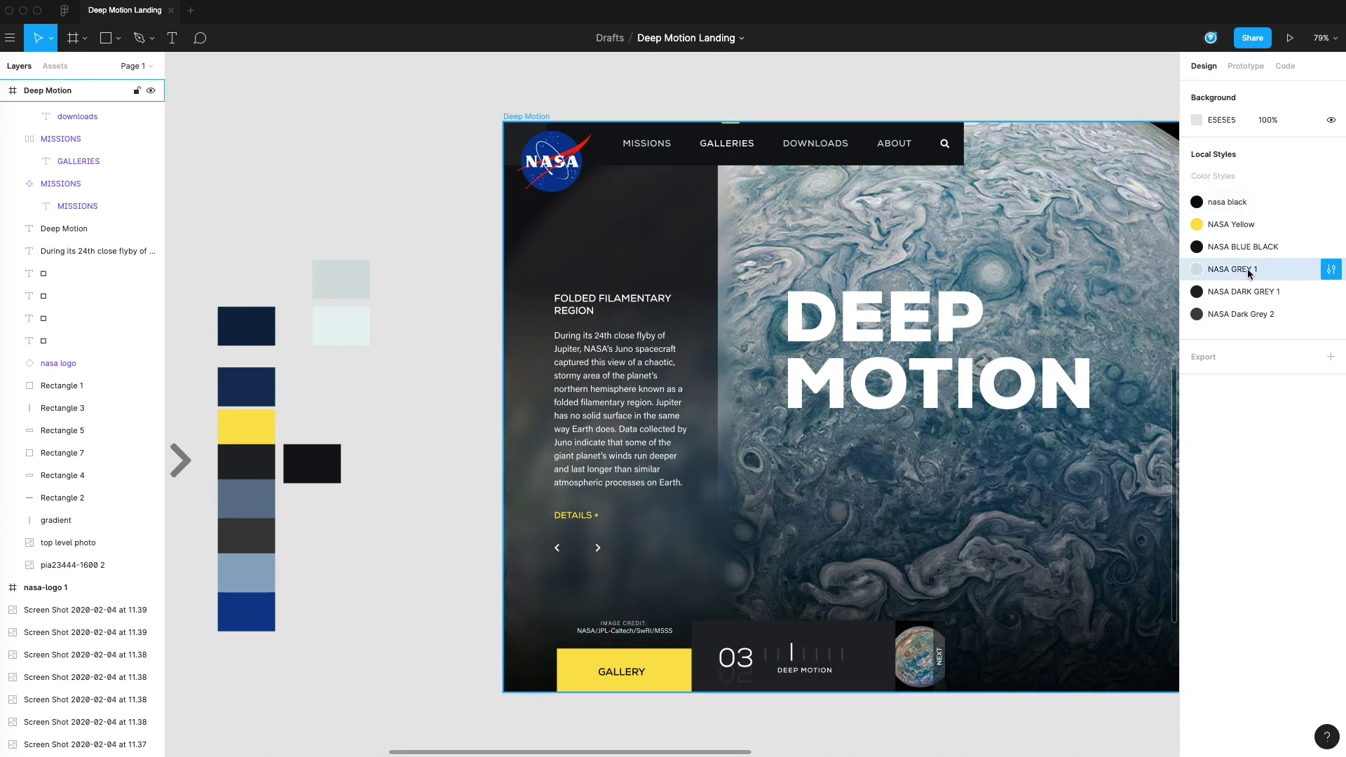
{"action": "left_click", "coordinate": [1331, 269]}
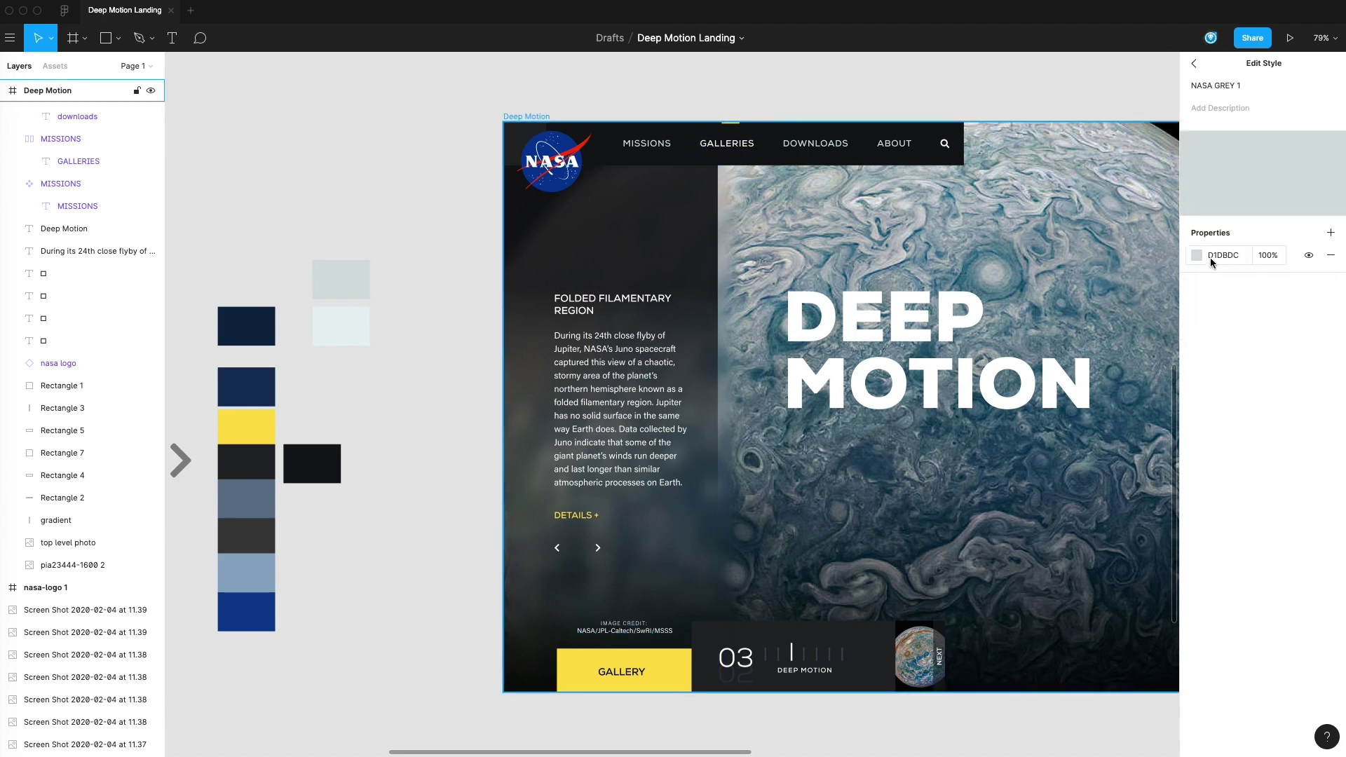
{"action": "left_click", "coordinate": [1196, 255]}
{"action": "mouse_move", "coordinate": [1024, 309]}
{"action": "left_mouse_down"}
{"action": "mouse_move", "coordinate": [1017, 401]}
{"action": "mouse_move", "coordinate": [1036, 306]}
{"action": "mouse_move", "coordinate": [1029, 321]}
{"action": "mouse_move", "coordinate": [1026, 293]}
{"action": "mouse_move", "coordinate": [1024, 383]}
{"action": "mouse_move", "coordinate": [1022, 330]}
{"action": "left_mouse_up"}
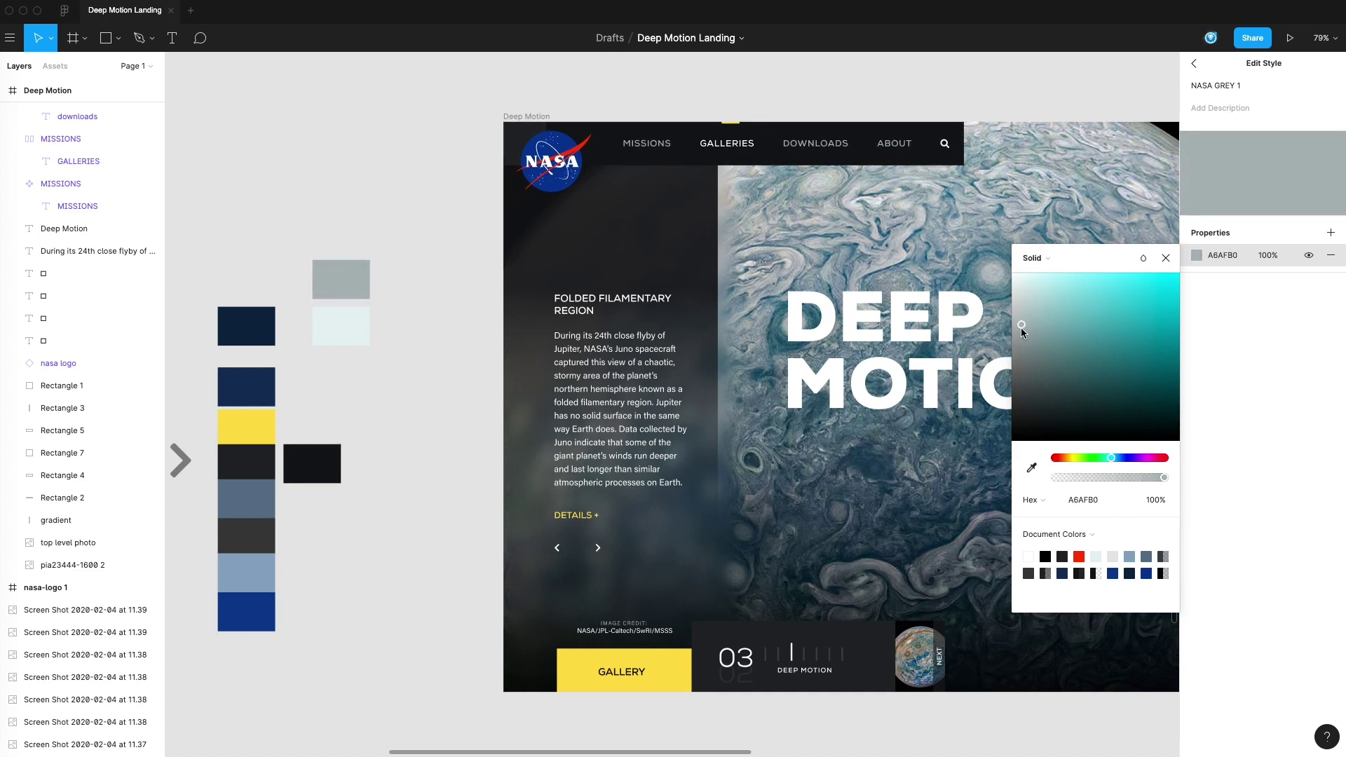
{"action": "left_click", "coordinate": [973, 89]}
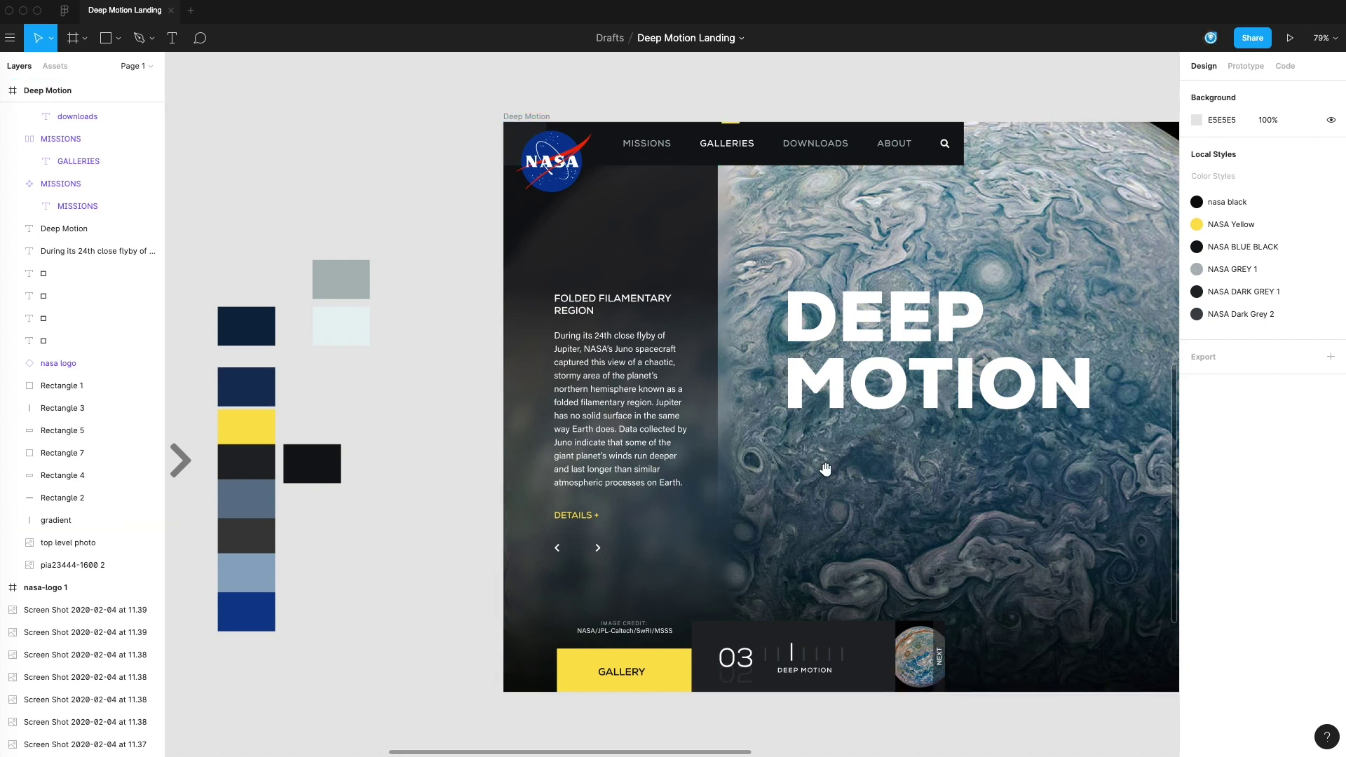
- Examine the landing page's overall layout and the image credit's contrast above the GALLERY button
{"action": "scroll", "coordinate": [823, 456], "scroll_direction": "right", "scroll_amount": 5}
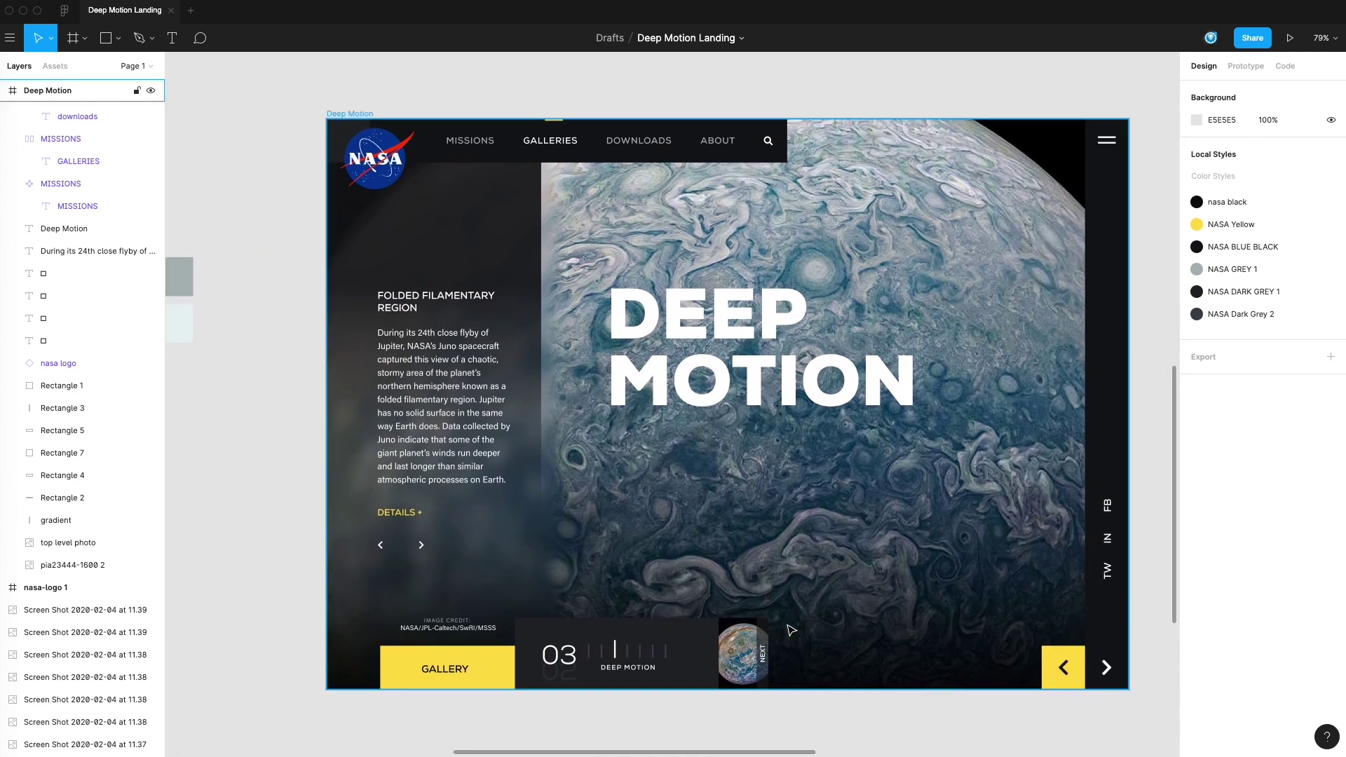
{"action": "scroll", "coordinate": [835, 640], "scroll_direction": "down", "scroll_amount": 5}
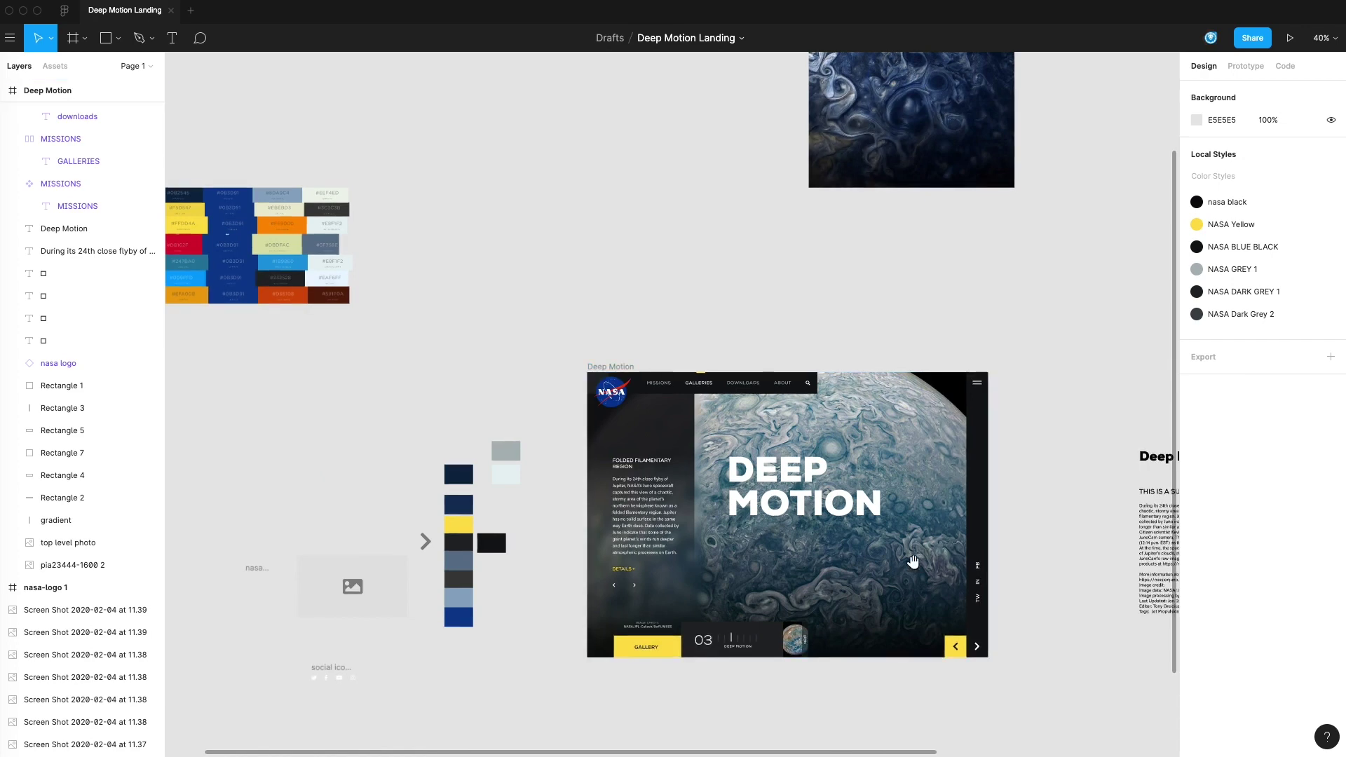
{"action": "scroll", "coordinate": [977, 499], "scroll_direction": "up", "scroll_amount": 5}
{"action": "scroll", "coordinate": [656, 394], "scroll_direction": "left", "scroll_amount": 4}
{"action": "scroll", "coordinate": [657, 394], "scroll_direction": "down", "scroll_amount": 2}
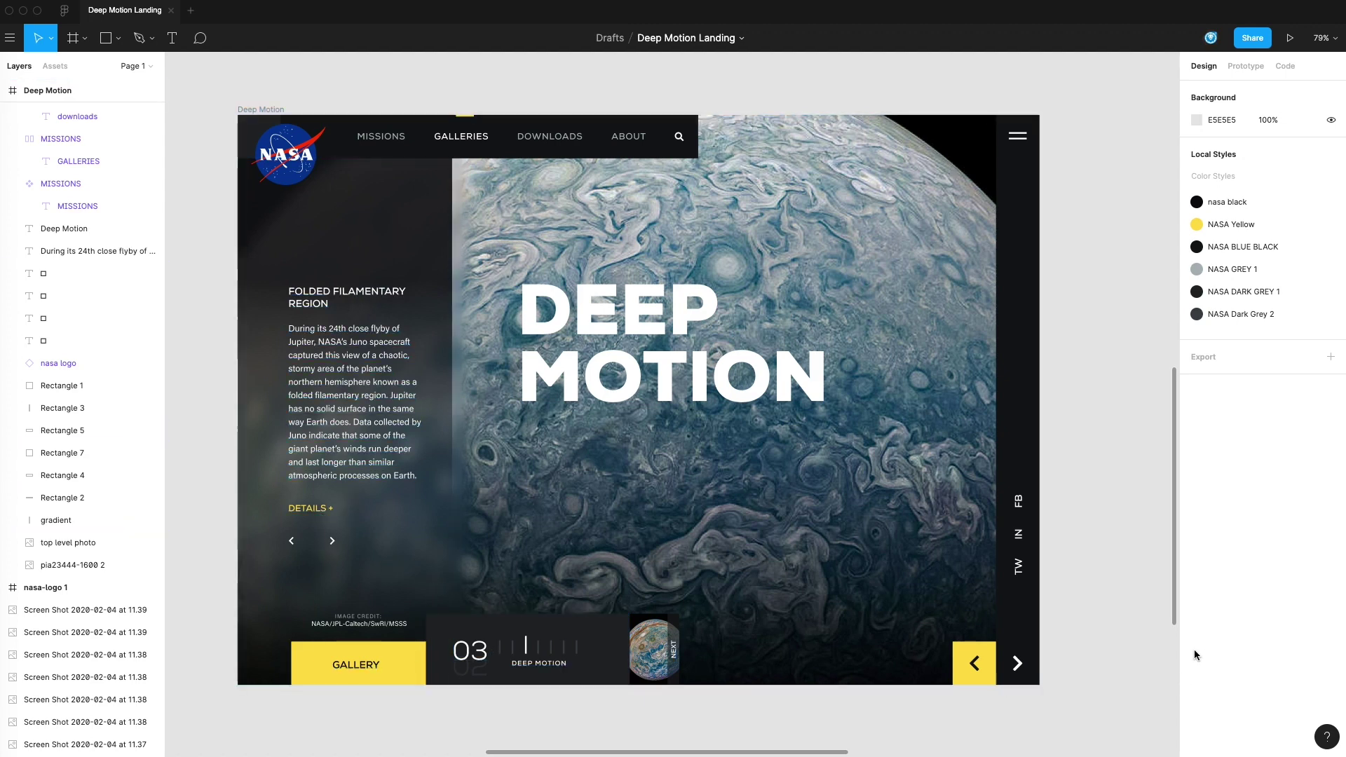
{"action": "scroll", "coordinate": [940, 517], "scroll_direction": "left", "scroll_amount": 2}
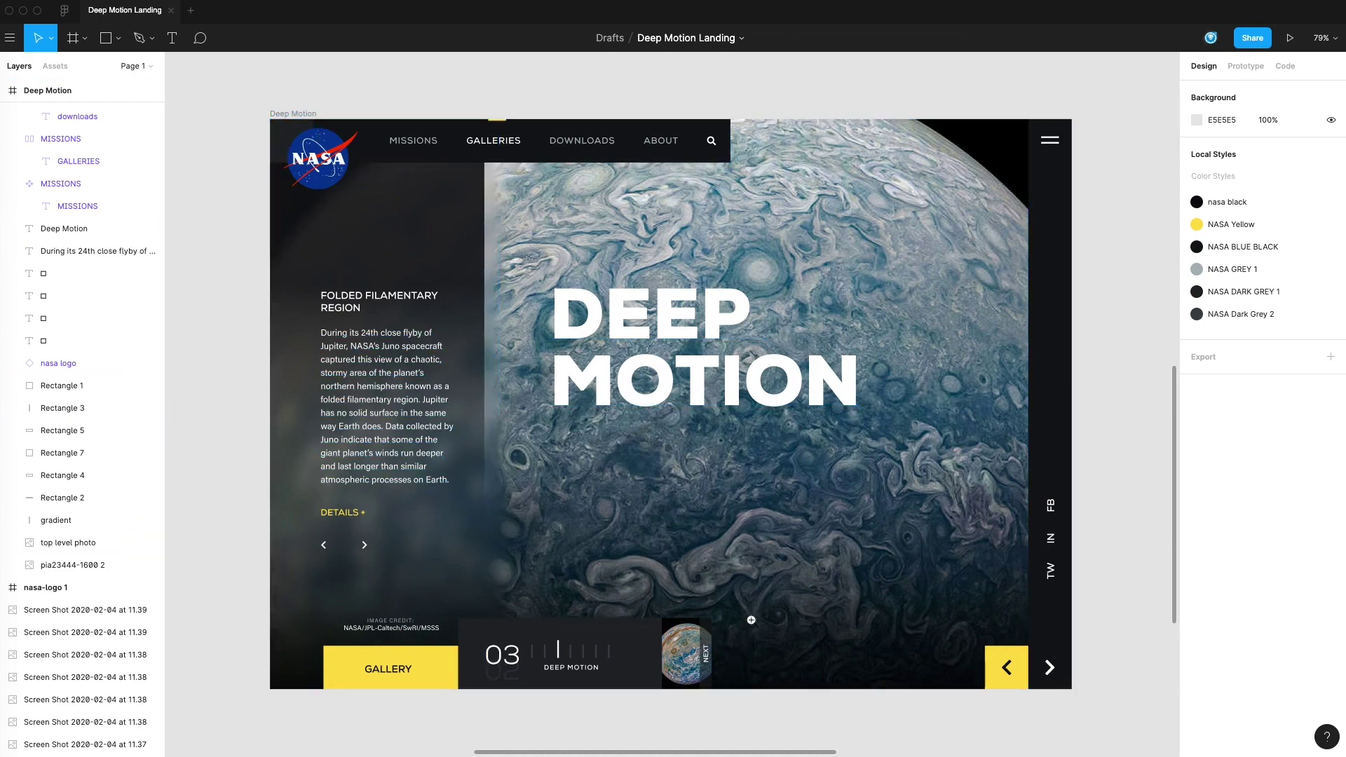
- Duplicate the Deep Motion frame and place the copy beyond the body text block, at X 1853, Y -1569
{"action": "scroll", "coordinate": [751, 619], "scroll_direction": "down", "scroll_amount": 5}
{"action": "scroll", "coordinate": [822, 502], "scroll_direction": "right", "scroll_amount": 2}
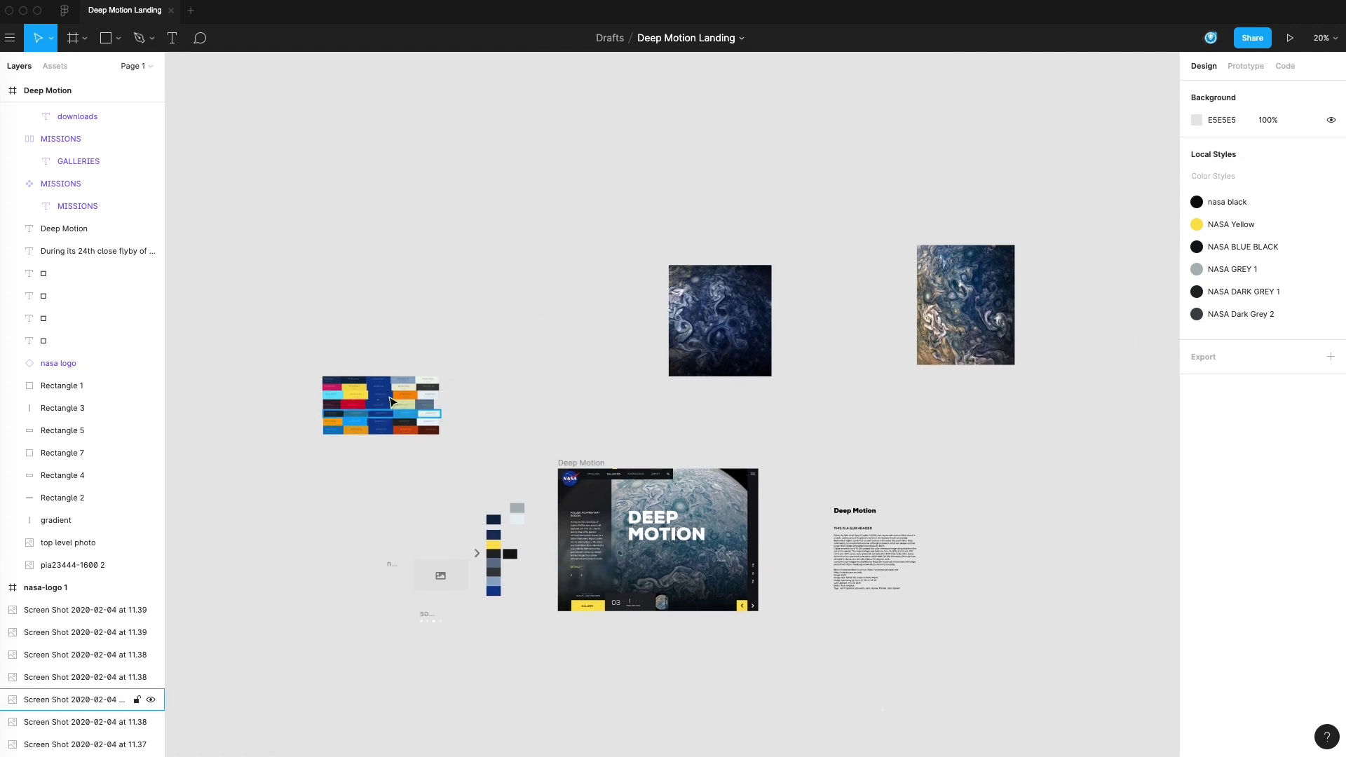
{"action": "left_click", "coordinate": [580, 464]}
{"action": "left_click_drag", "start_coordinate": [579, 468], "coordinate": [1010, 468]}
{"action": "scroll", "coordinate": [961, 616], "scroll_direction": "right", "scroll_amount": 3}
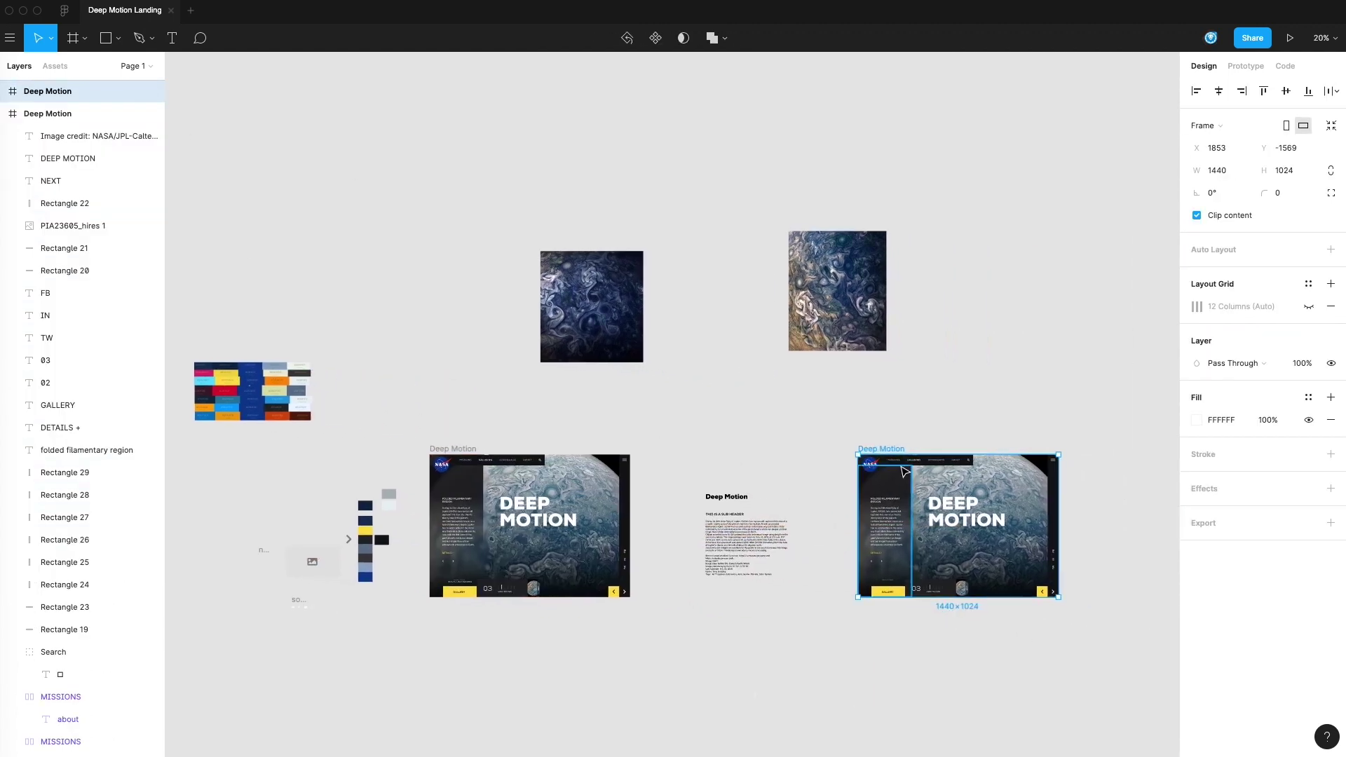
{"action": "left_click", "coordinate": [81, 135]}
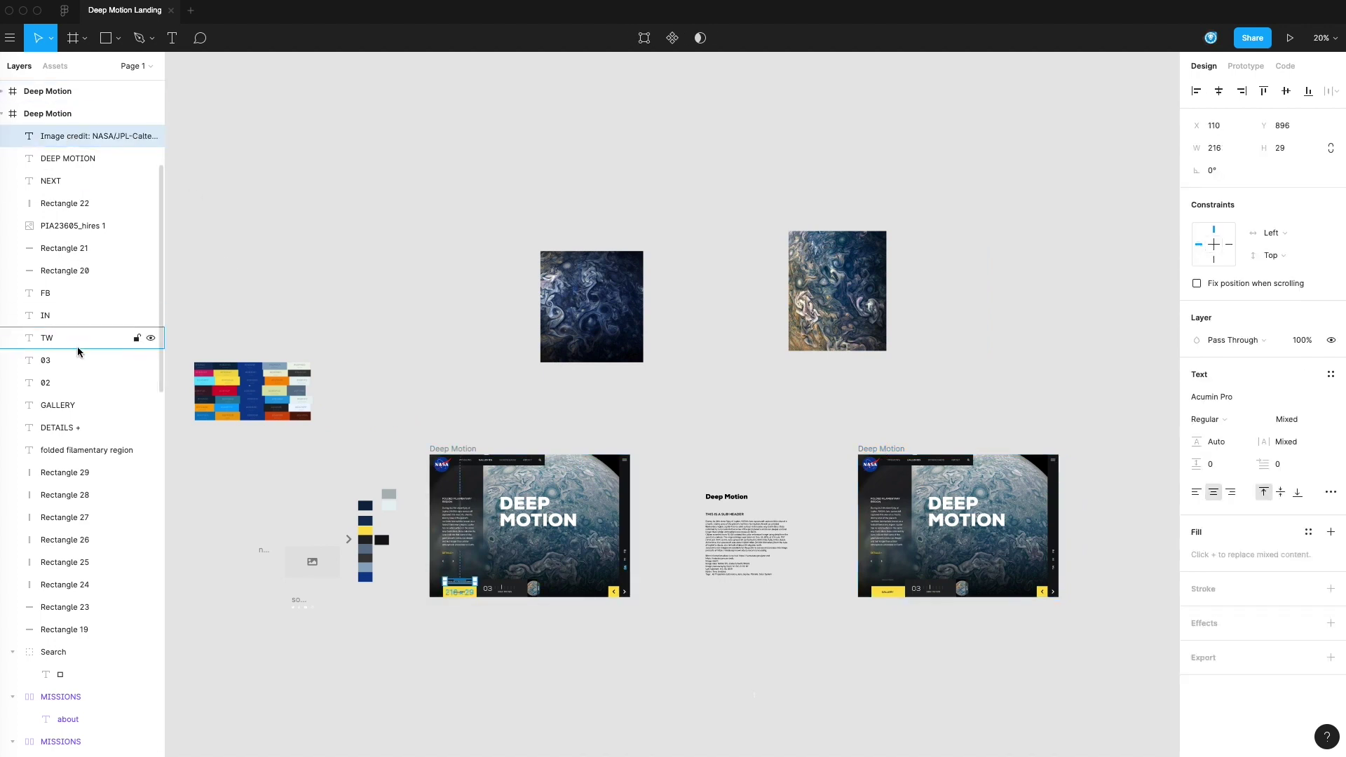
{"action": "scroll", "coordinate": [78, 644], "scroll_direction": "down", "scroll_amount": 5}
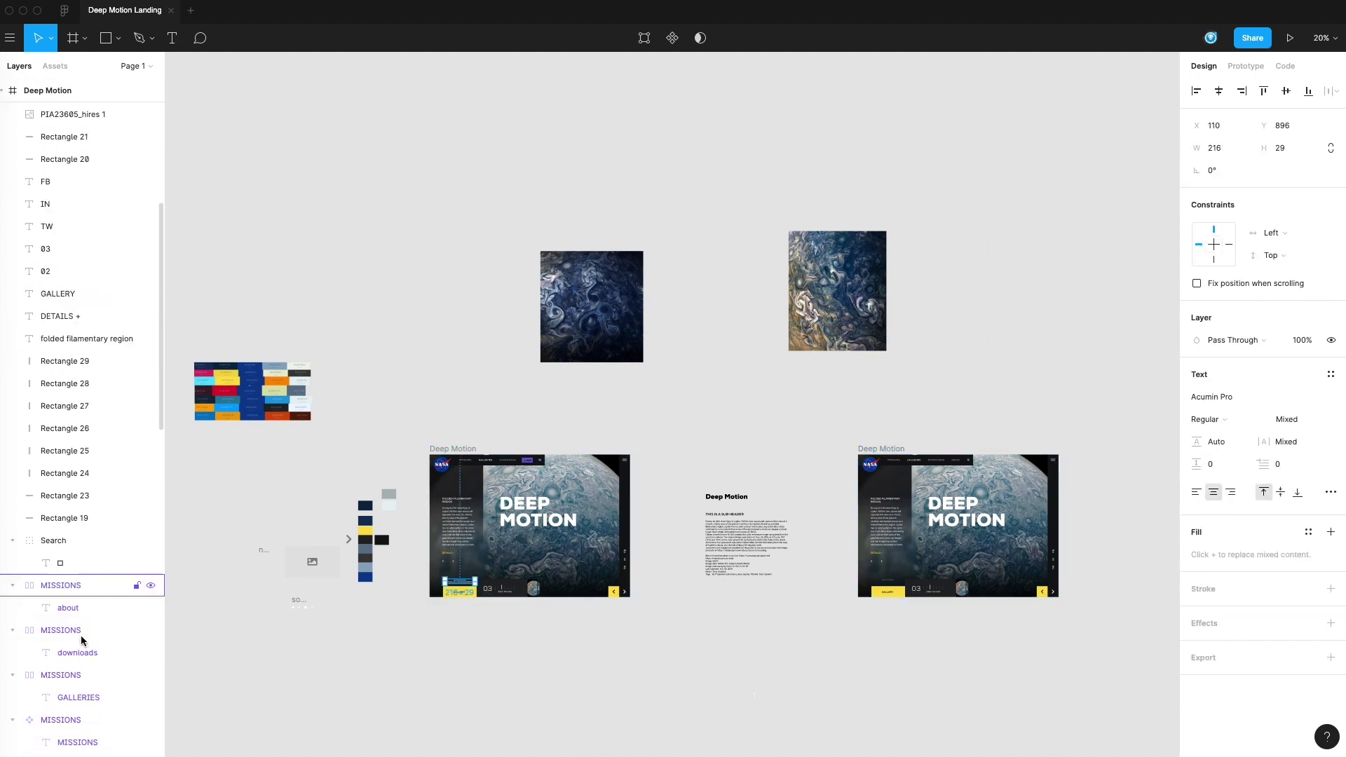
{"action": "scroll", "coordinate": [81, 638], "scroll_direction": "down", "scroll_amount": 5}
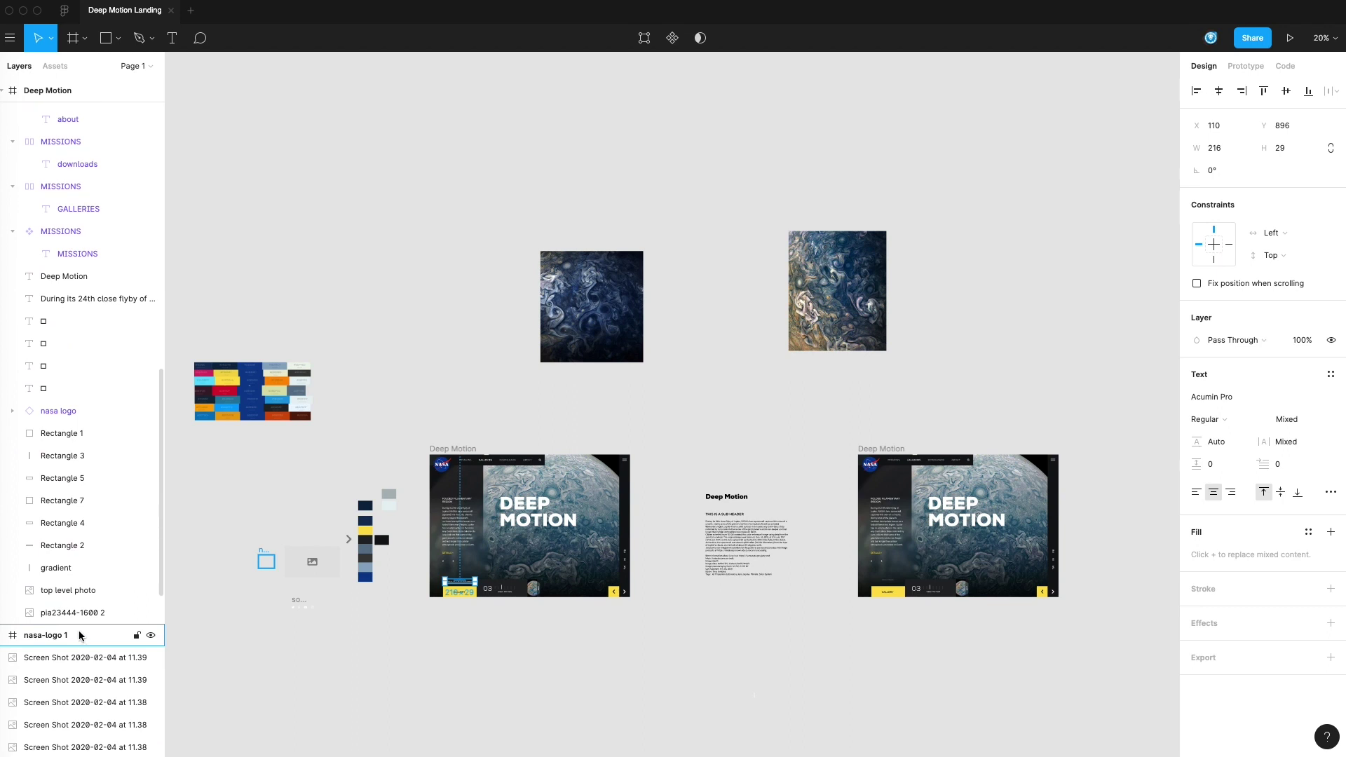
{"action": "left_click", "coordinate": [72, 614], "text": "shift"}
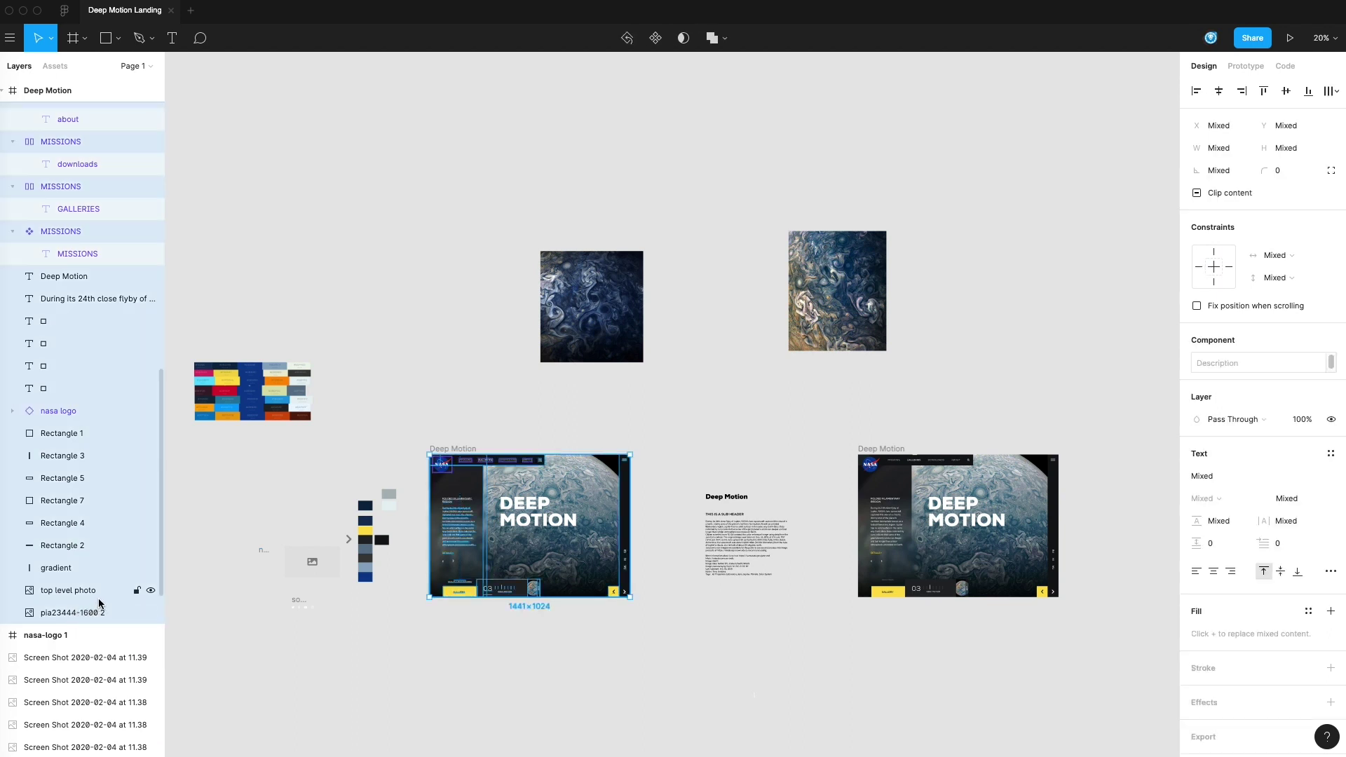
{"action": "key", "text": "super+g"}
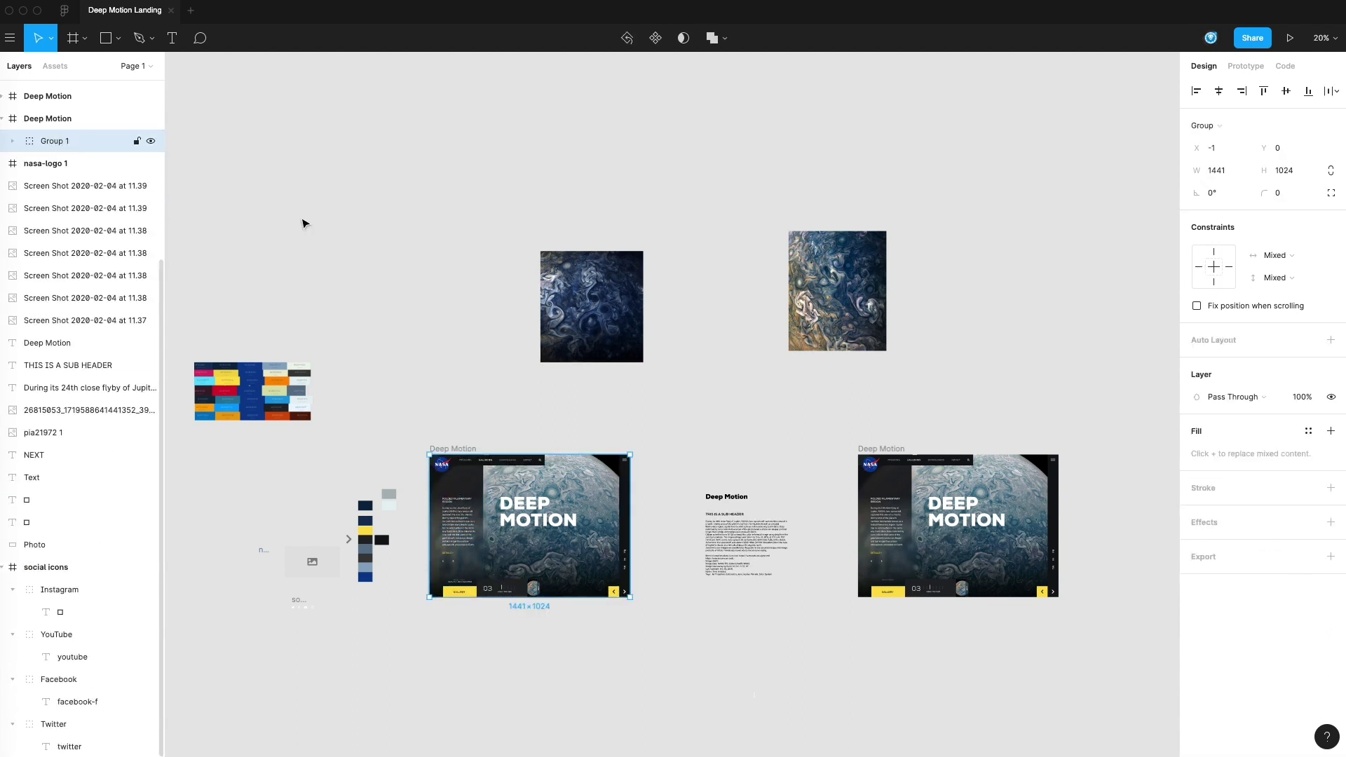
- Move Group 1 out of the original Deep Motion frame so it sits directly above it in the layer order
{"action": "left_click_drag", "start_coordinate": [992, 486], "coordinate": [924, 383]}
{"action": "left_click", "coordinate": [45, 140]}
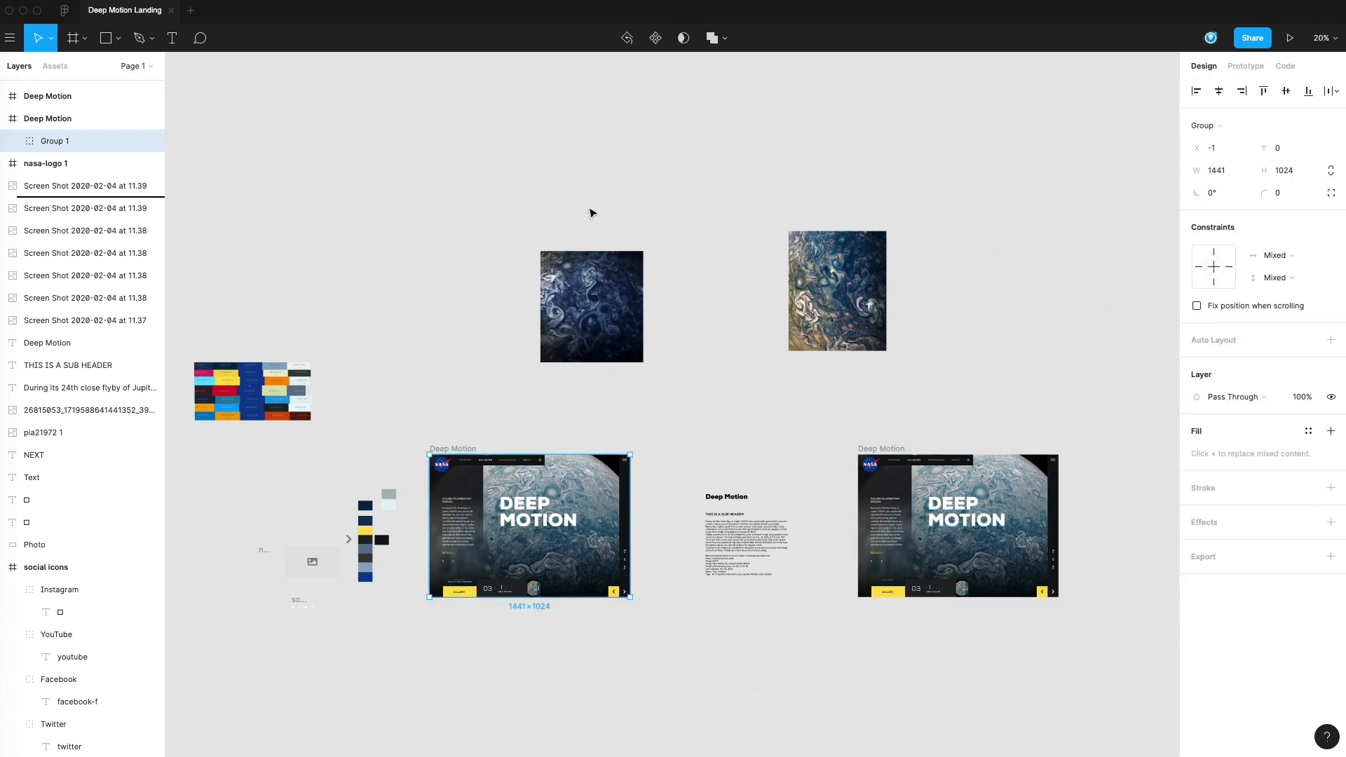
{"action": "left_click_drag", "start_coordinate": [44, 141], "coordinate": [39, 120]}
{"action": "left_click", "coordinate": [31, 141]}
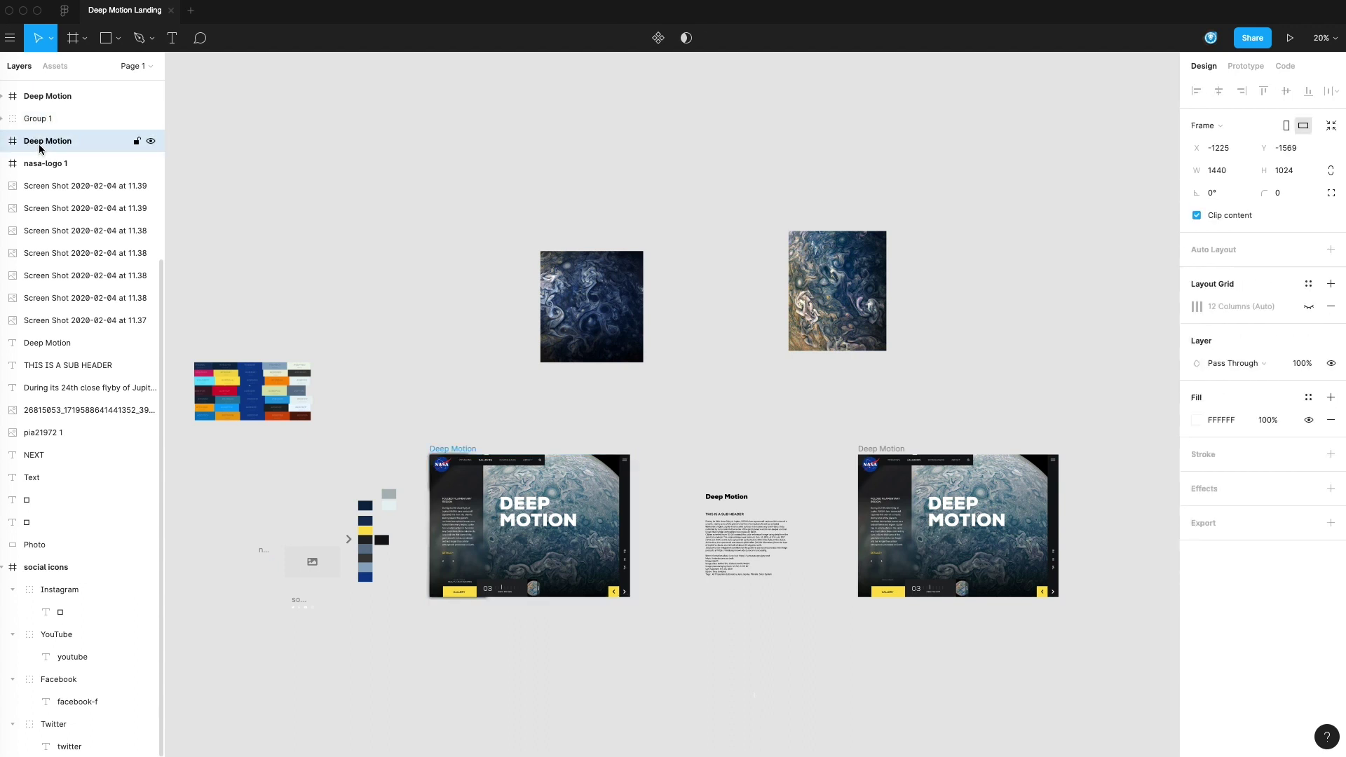
- Delete the duplicated Deep Motion frame and restore it in place
{"action": "left_click", "coordinate": [882, 449]}
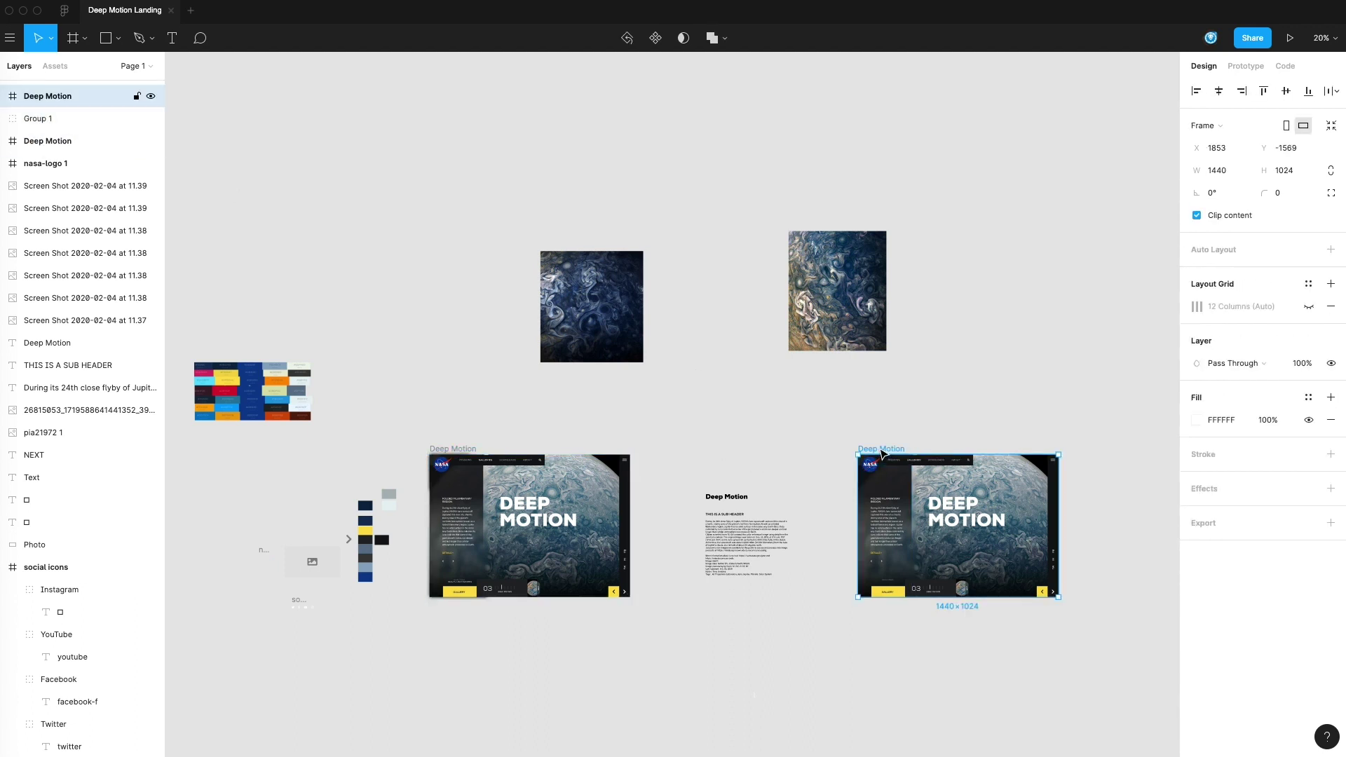
{"action": "key", "text": "Delete"}
{"action": "left_click", "coordinate": [39, 119]}
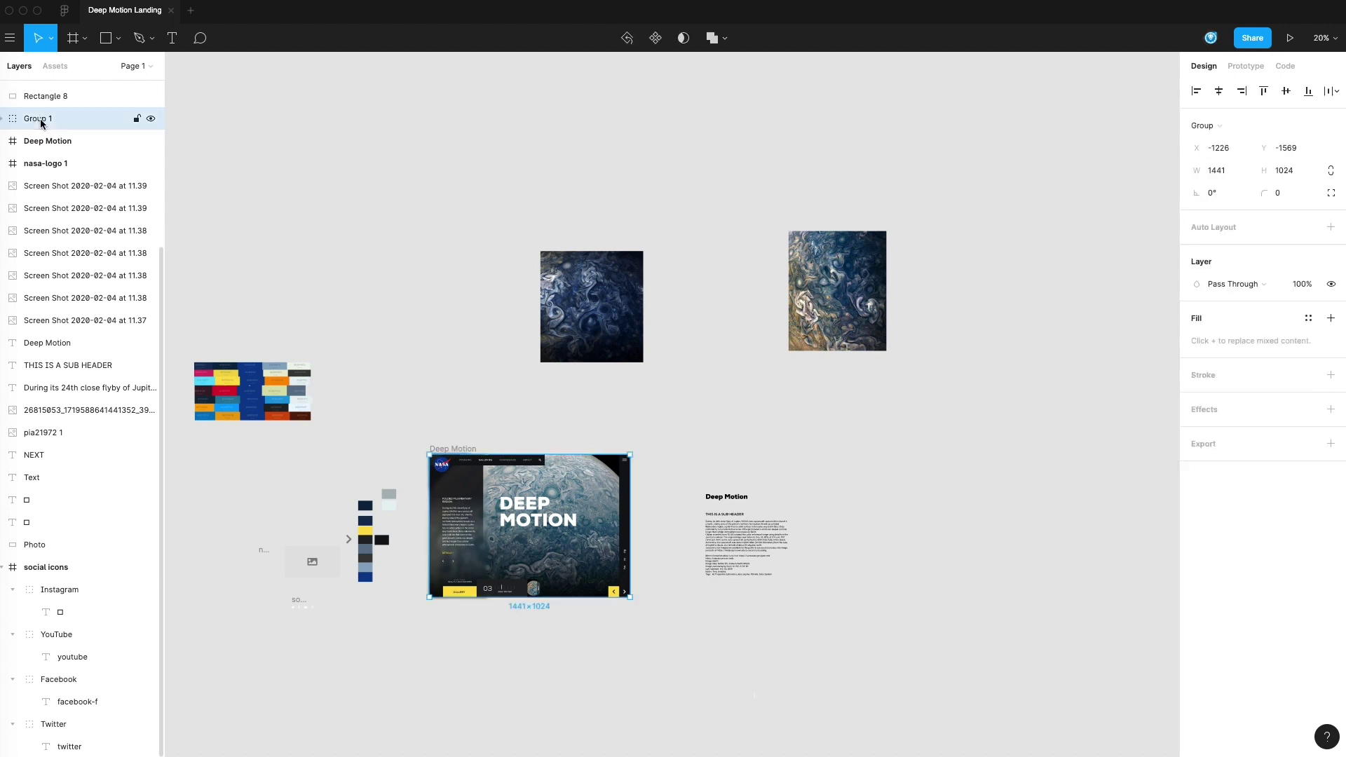
{"action": "left_click", "coordinate": [4, 119]}
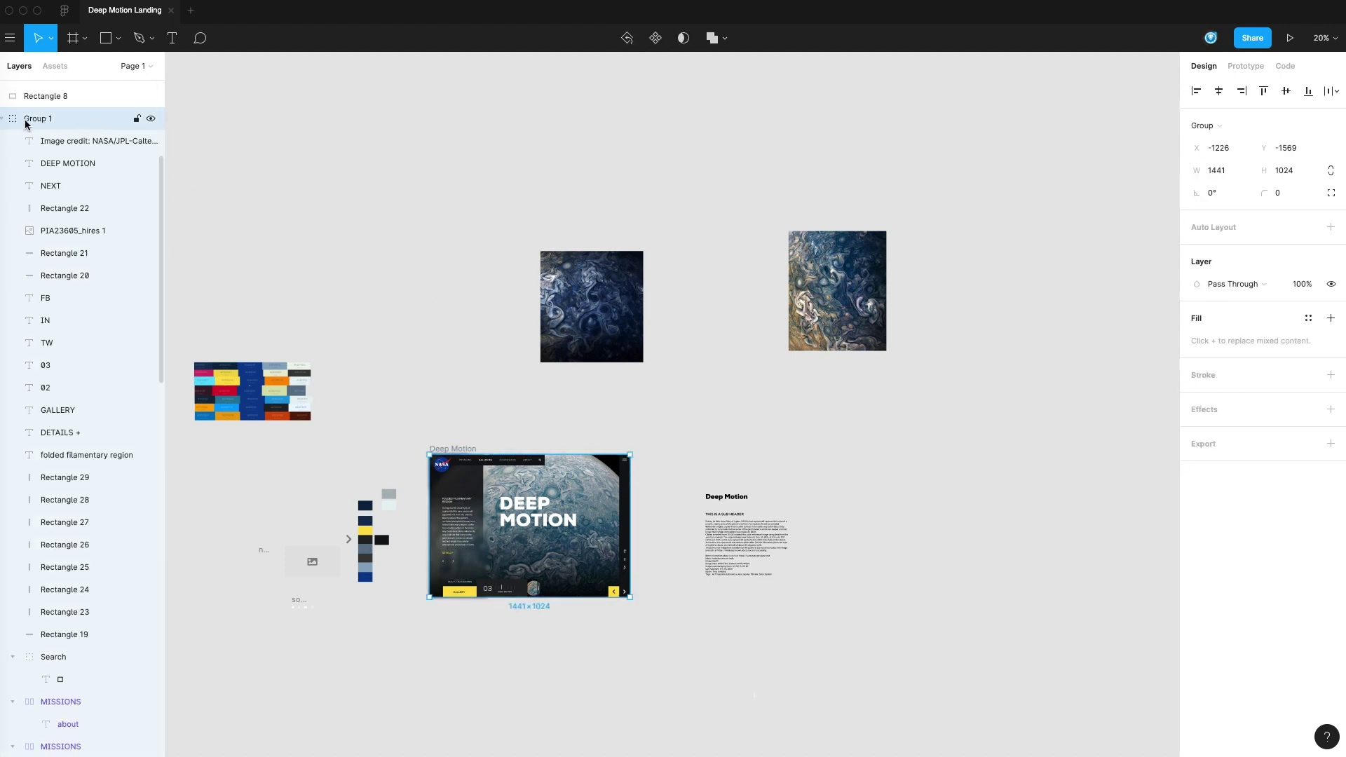
{"action": "left_click", "coordinate": [652, 438]}
{"action": "key", "text": "ctrl+v"}
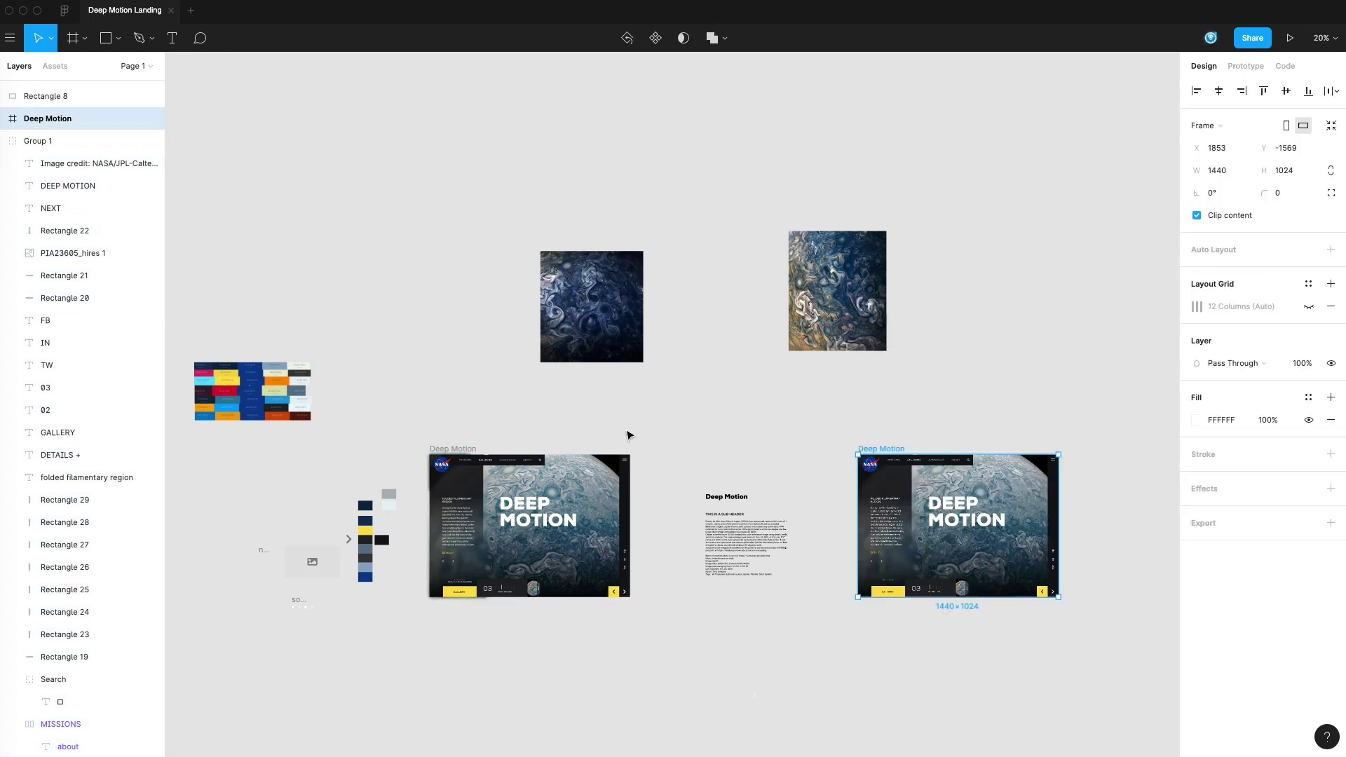
- Shift the duplicated Deep Motion frame to about X 2211, Y -1584 and convert it into a component
{"action": "left_click_drag", "start_coordinate": [885, 454], "coordinate": [936, 452]}
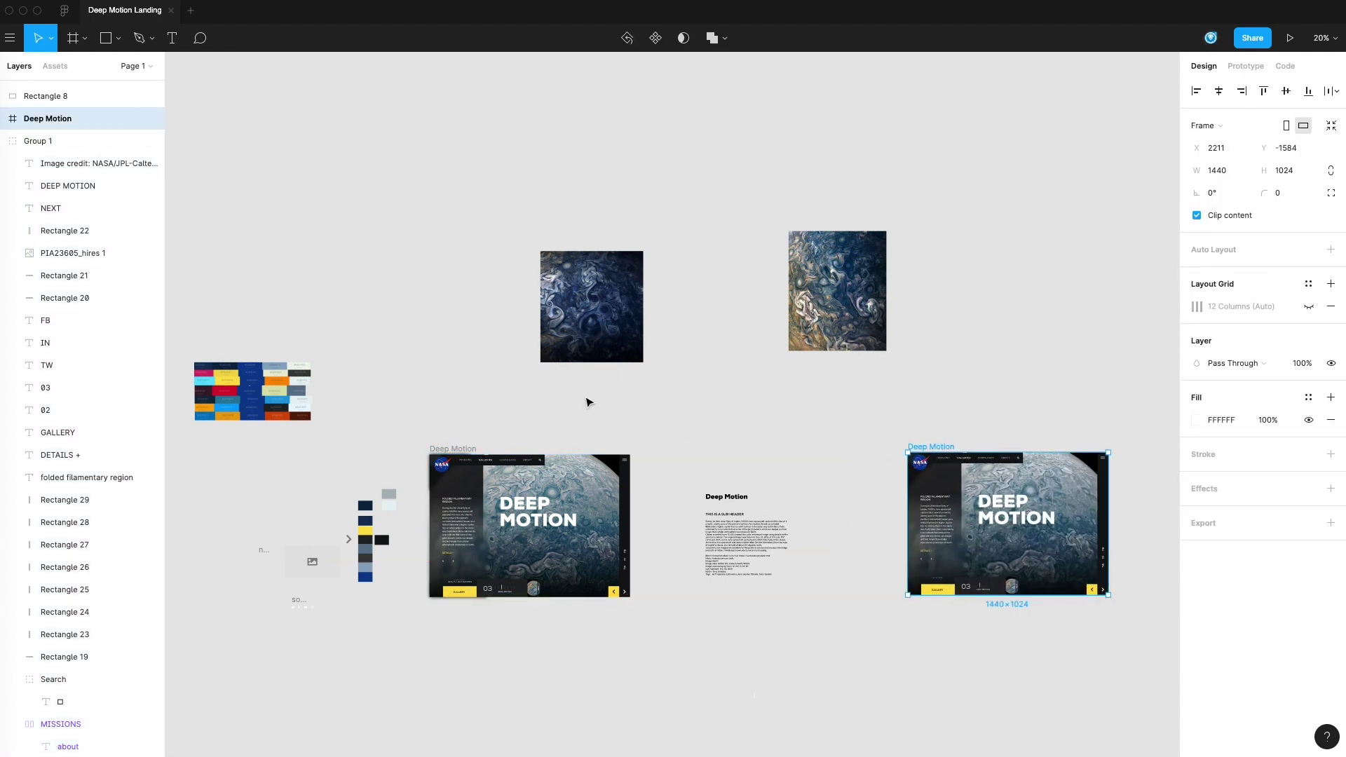
{"action": "right_click", "coordinate": [63, 119]}
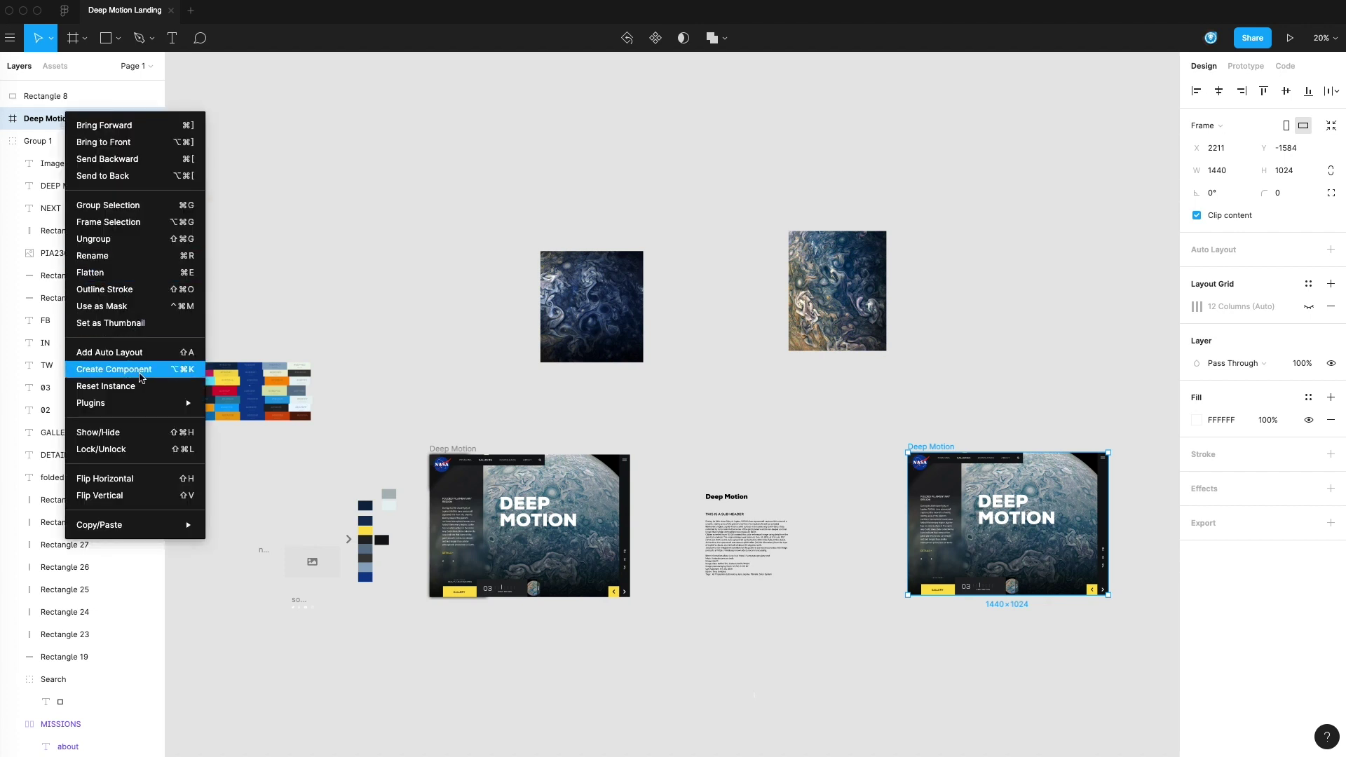
{"action": "left_click", "coordinate": [142, 365]}
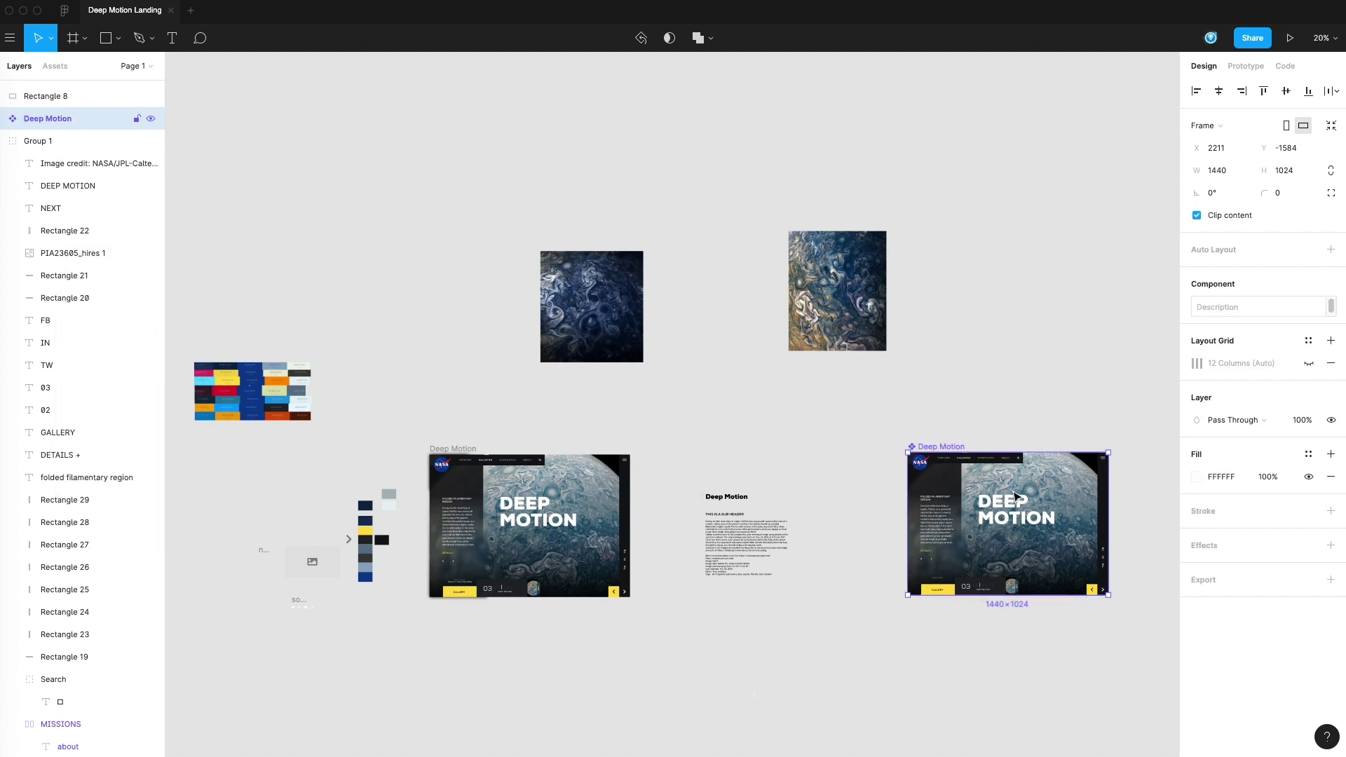
- Add a new frame on the canvas above the Deep Motion component and size it to 1920 × 1080
{"action": "scroll", "coordinate": [967, 511], "scroll_direction": "right", "scroll_amount": 4}
{"action": "scroll", "coordinate": [967, 512], "scroll_direction": "down", "scroll_amount": 1}
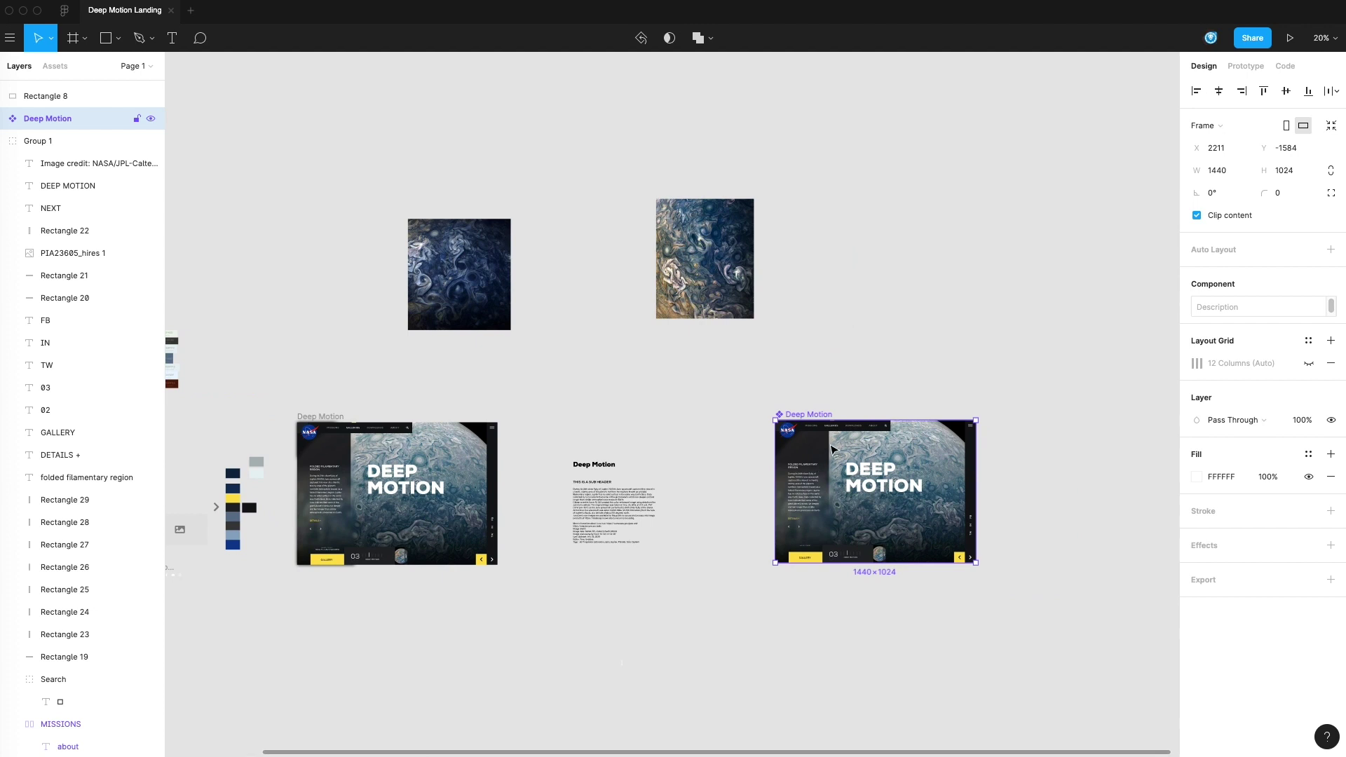
{"action": "left_click", "coordinate": [115, 41]}
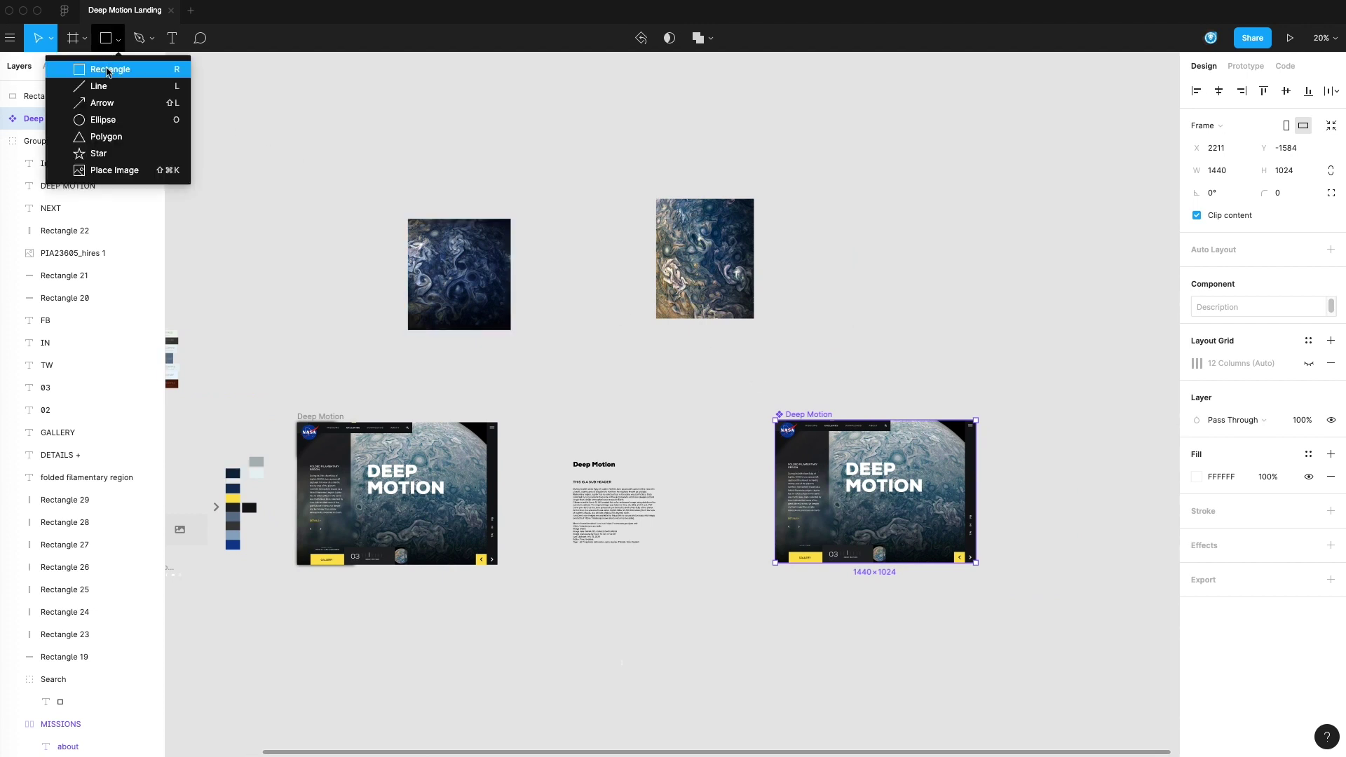
{"action": "left_click", "coordinate": [107, 70]}
{"action": "left_click", "coordinate": [73, 40]}
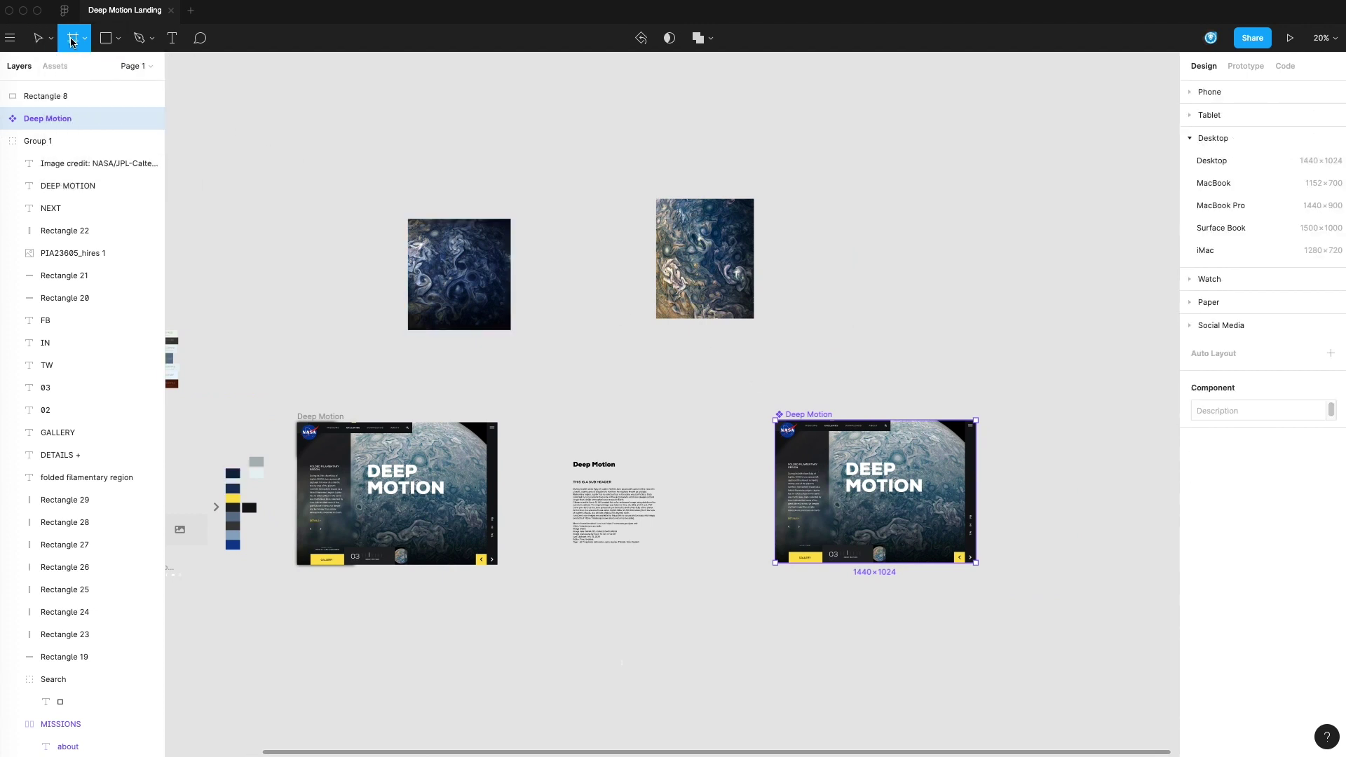
{"action": "left_click", "coordinate": [775, 322]}
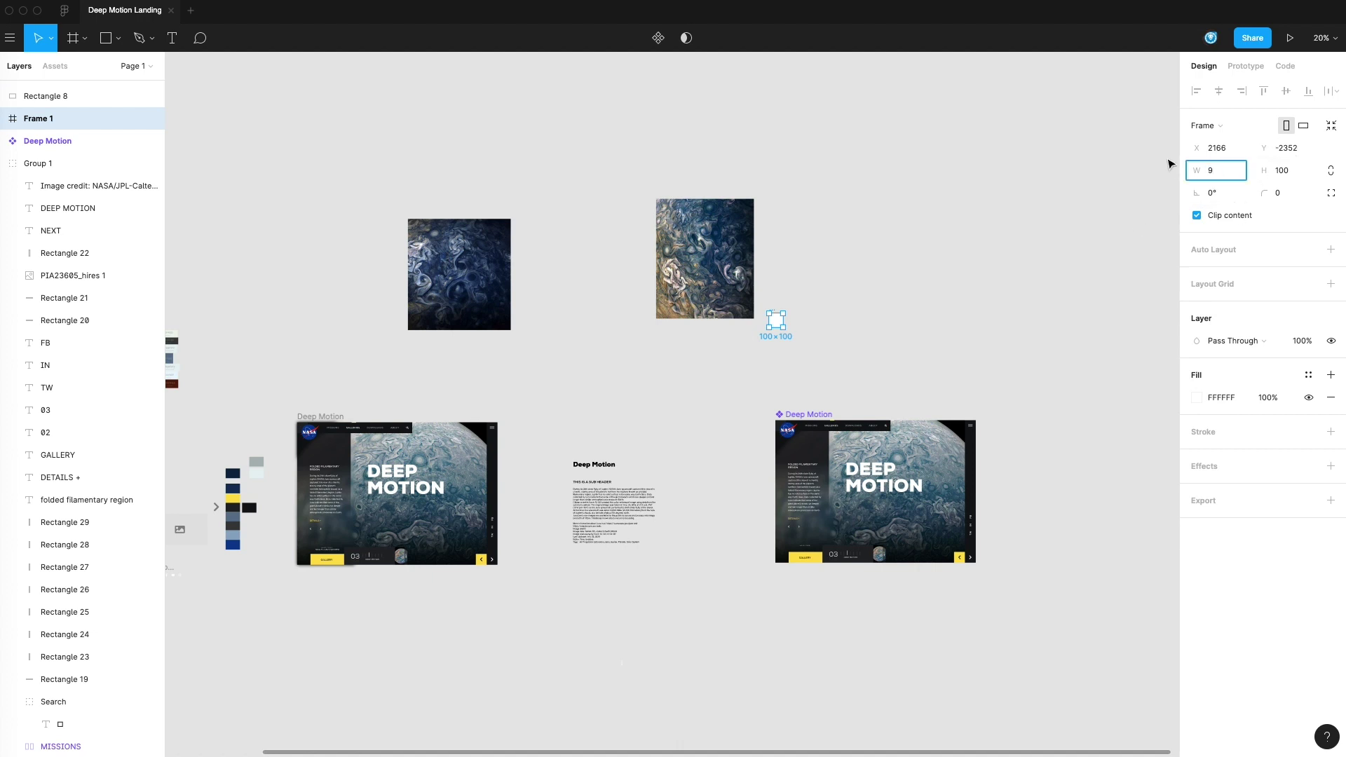
{"action": "type", "text": "1920"}
{"action": "key", "text": "Return"}
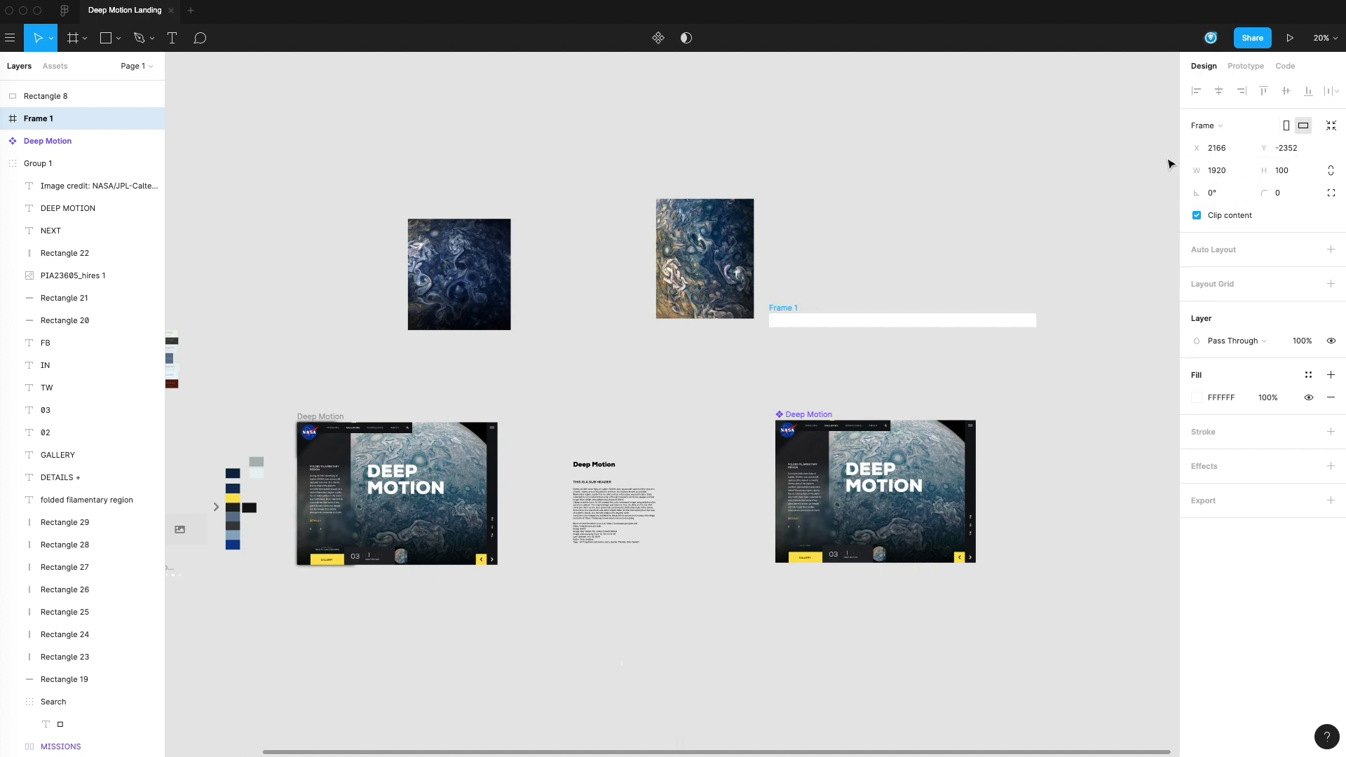
{"action": "left_click", "coordinate": [1293, 170]}
{"action": "type", "text": "1080"}
{"action": "key", "text": "Return"}
- Place the Deep Motion component inside Frame 1 at X 240, Y 131 and extend the frame's height to 1340
{"action": "left_click_drag", "start_coordinate": [940, 462], "coordinate": [941, 408]}
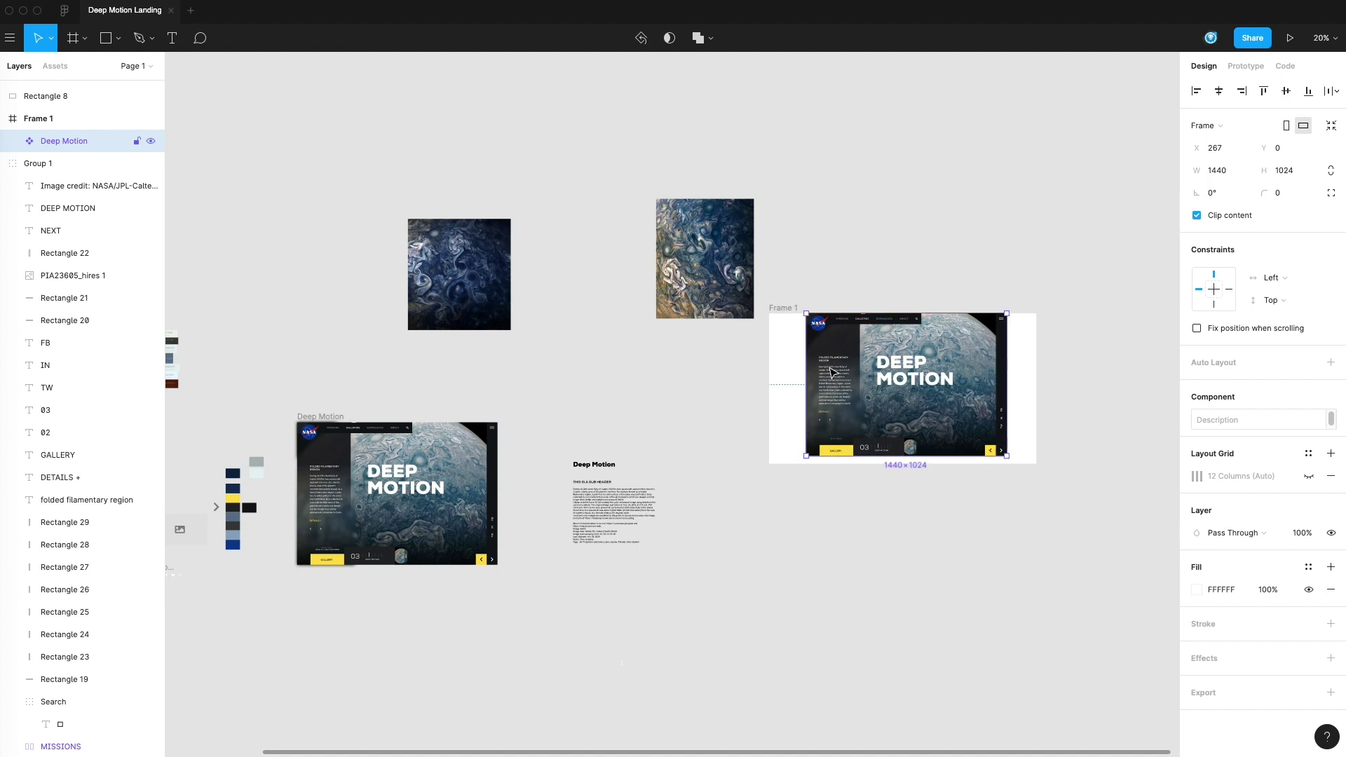
{"action": "key", "text": "Escape"}
{"action": "left_click", "coordinate": [786, 319]}
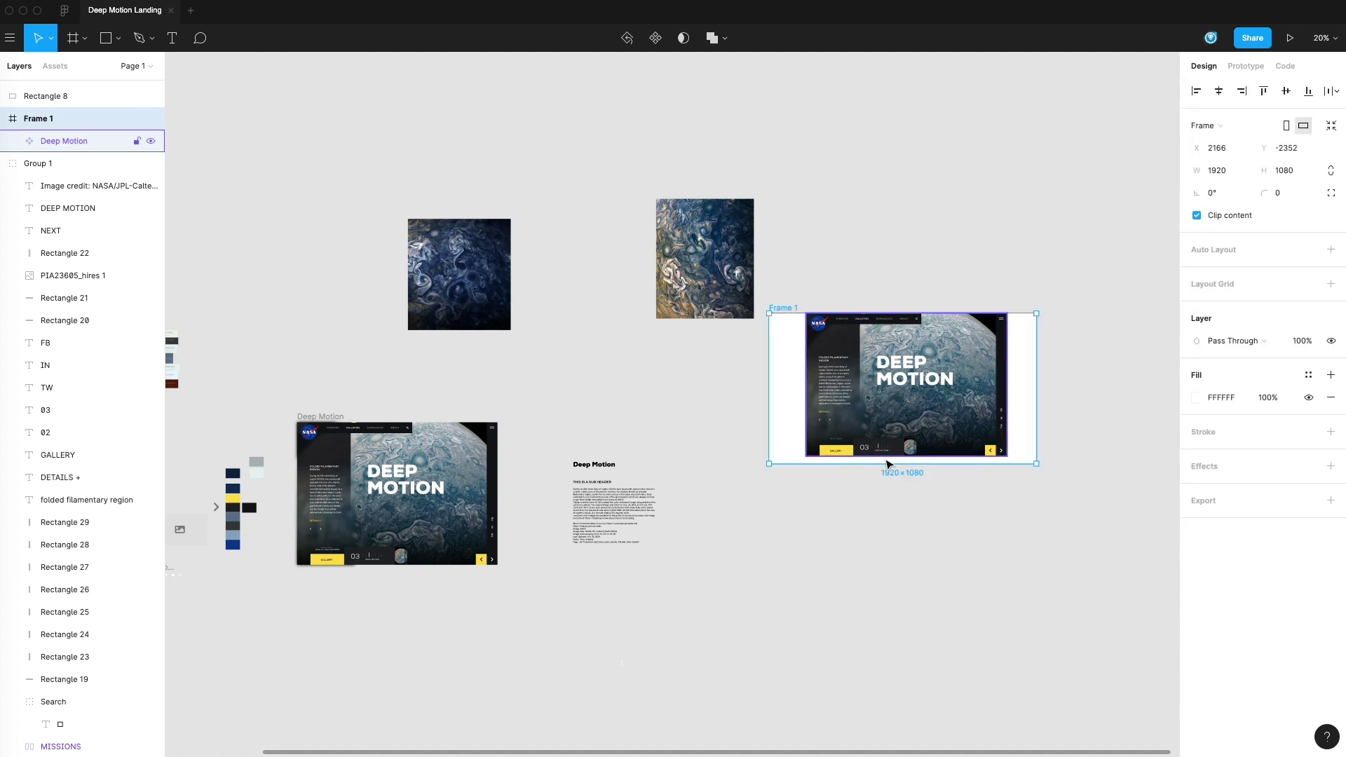
{"action": "left_click_drag", "start_coordinate": [885, 492], "coordinate": [902, 529]}
{"action": "left_click", "coordinate": [835, 385]}
{"action": "left_click_drag", "start_coordinate": [835, 385], "coordinate": [831, 403]}
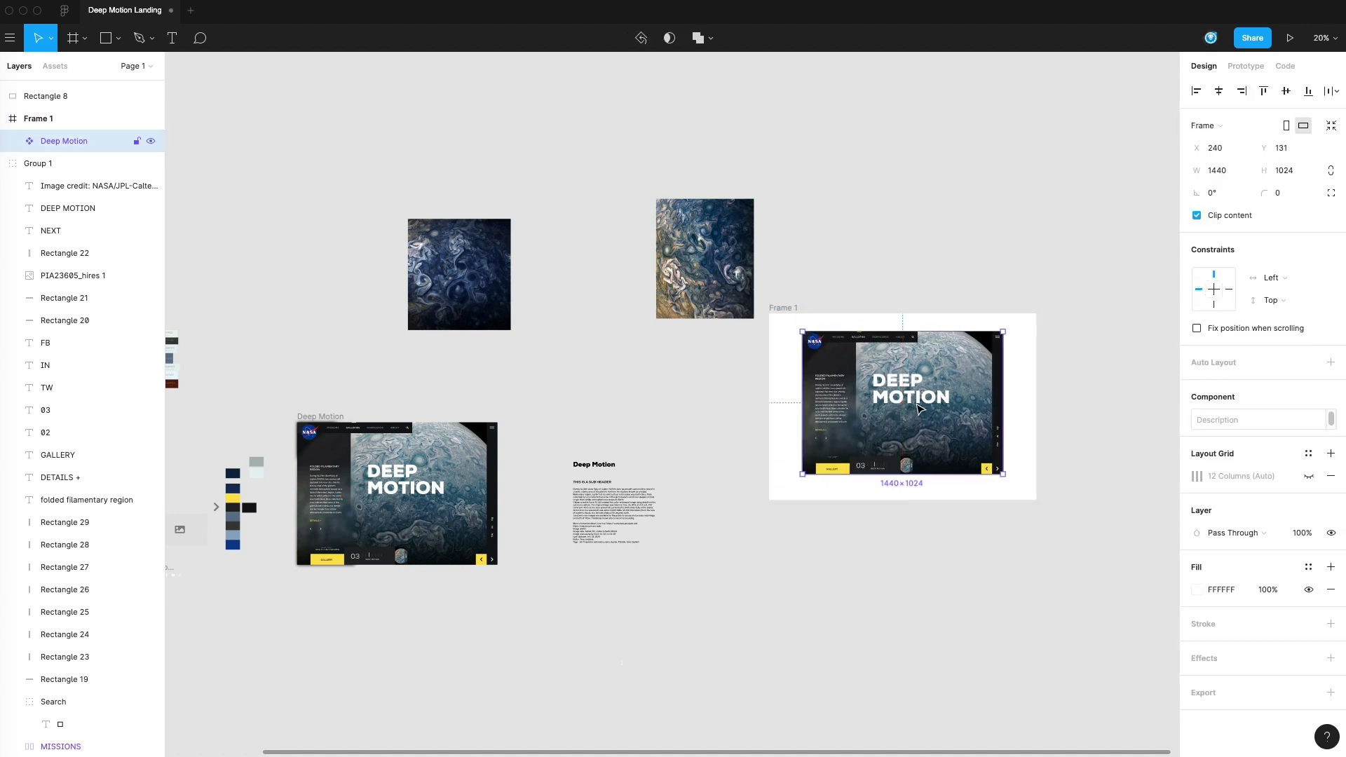
- Change Frame 1's fill to black
{"action": "left_click", "coordinate": [792, 309]}
{"action": "left_click", "coordinate": [1196, 397]}
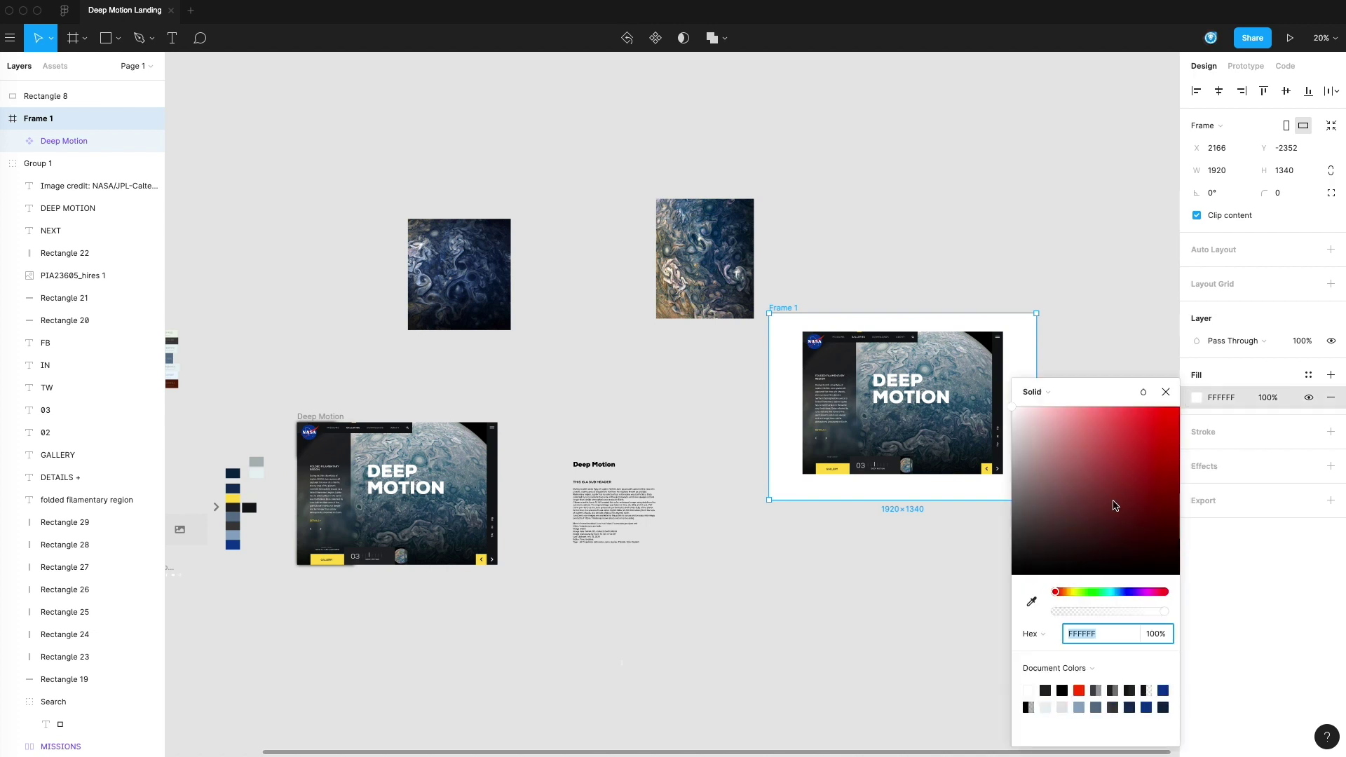
{"action": "left_click", "coordinate": [1017, 554]}
{"action": "left_click_drag", "start_coordinate": [1012, 569], "coordinate": [864, 634]}
{"action": "left_click", "coordinate": [865, 633]}
{"action": "left_click", "coordinate": [964, 408]}
- Center the Deep Motion component within the black frame, at X 240, Y 158
{"action": "left_click", "coordinate": [905, 524]}
{"action": "left_click", "coordinate": [905, 523]}
{"action": "scroll", "coordinate": [897, 476], "scroll_direction": "up", "scroll_amount": 2}
{"action": "left_click_drag", "start_coordinate": [850, 341], "coordinate": [855, 351]}
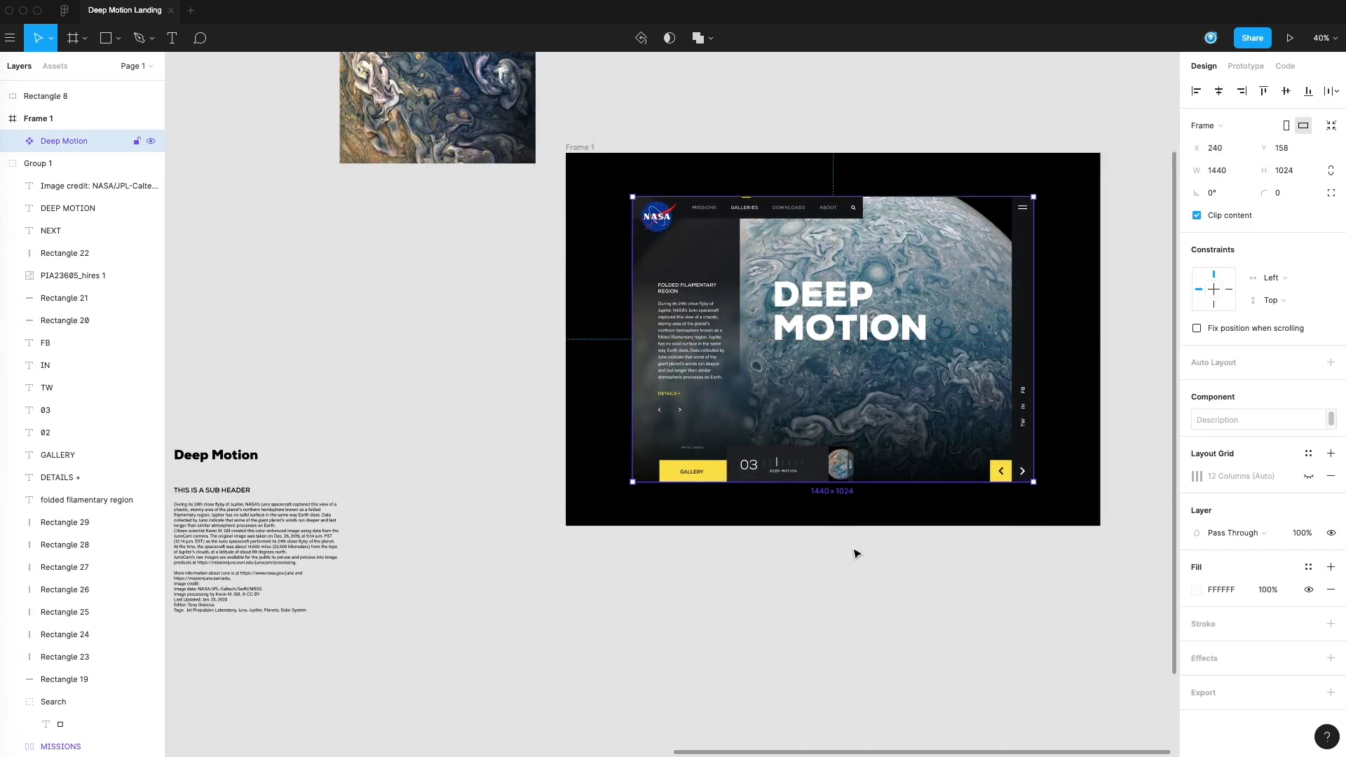
- Change Frame 1's fill to a dark grey behind the Deep Motion component
{"action": "left_click", "coordinate": [1000, 633]}
{"action": "left_click", "coordinate": [582, 147]}
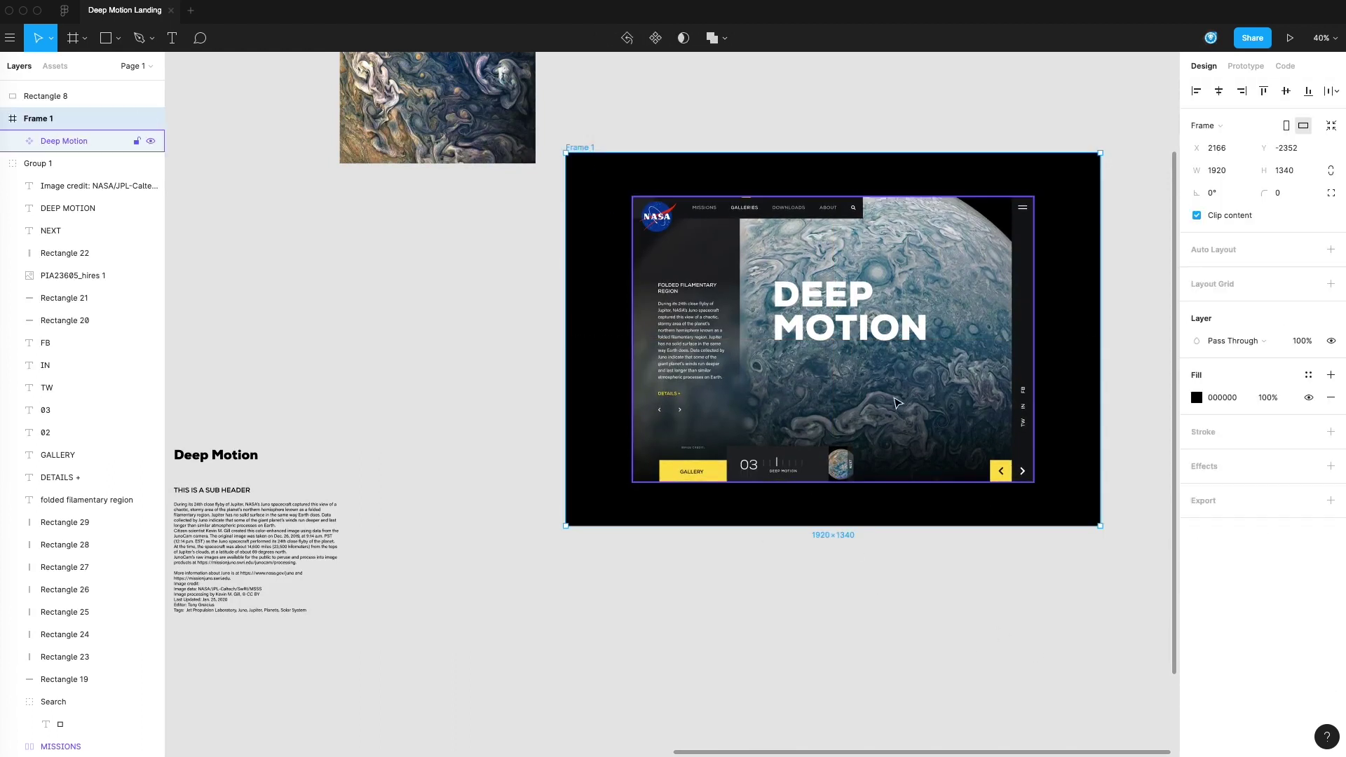
{"action": "left_click", "coordinate": [1023, 666]}
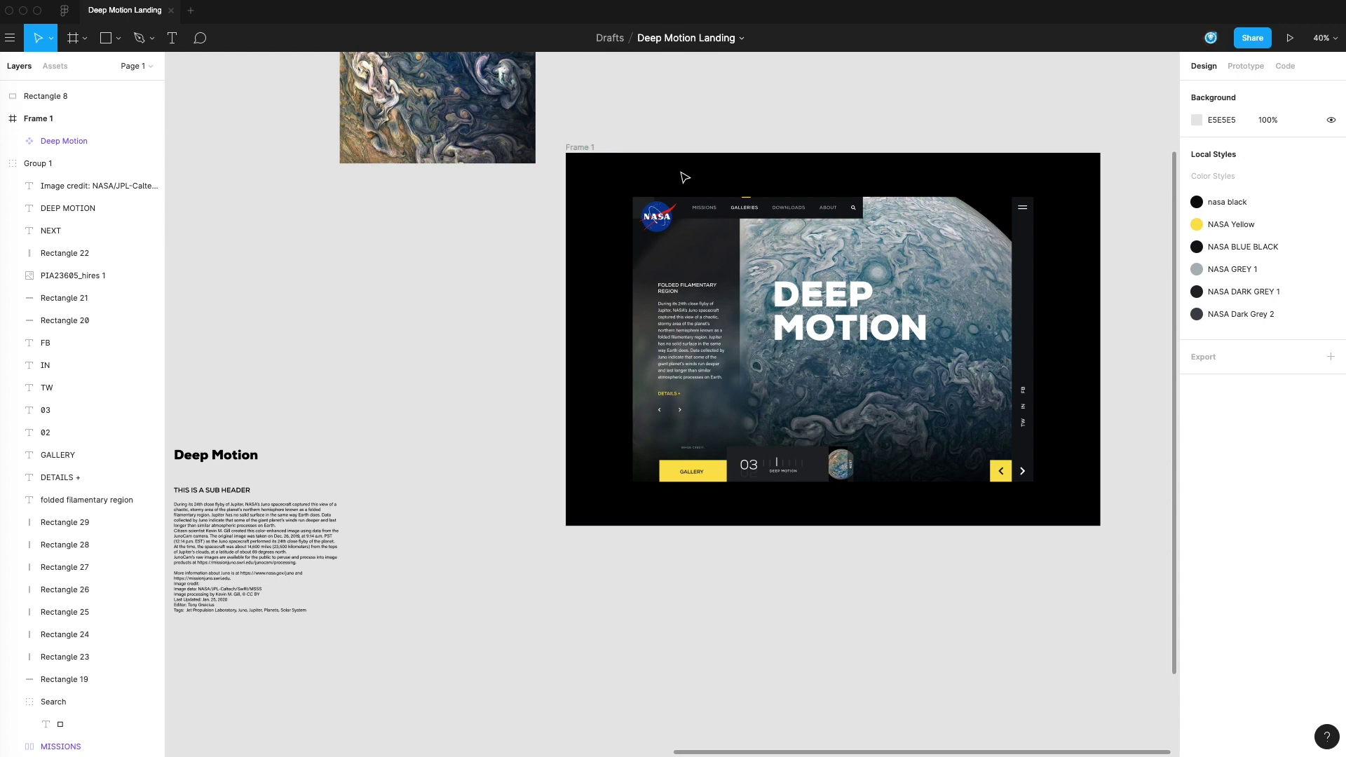
{"action": "left_click", "coordinate": [580, 147]}
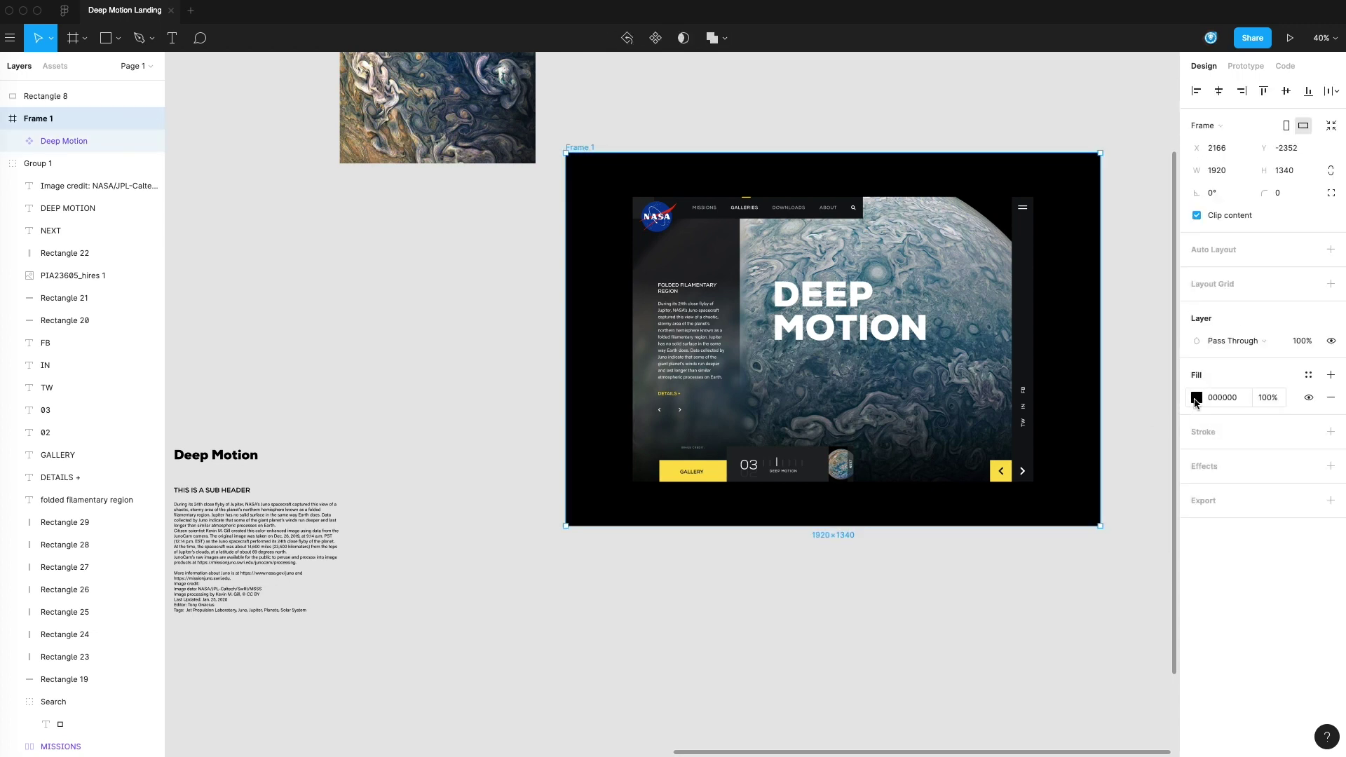
{"action": "left_click", "coordinate": [1196, 398]}
{"action": "left_click_drag", "start_coordinate": [1062, 484], "coordinate": [1014, 541]}
{"action": "left_click", "coordinate": [1163, 329]}
- Add a drop shadow to the Deep Motion component and set its blur to 60
{"action": "left_click", "coordinate": [1007, 311]}
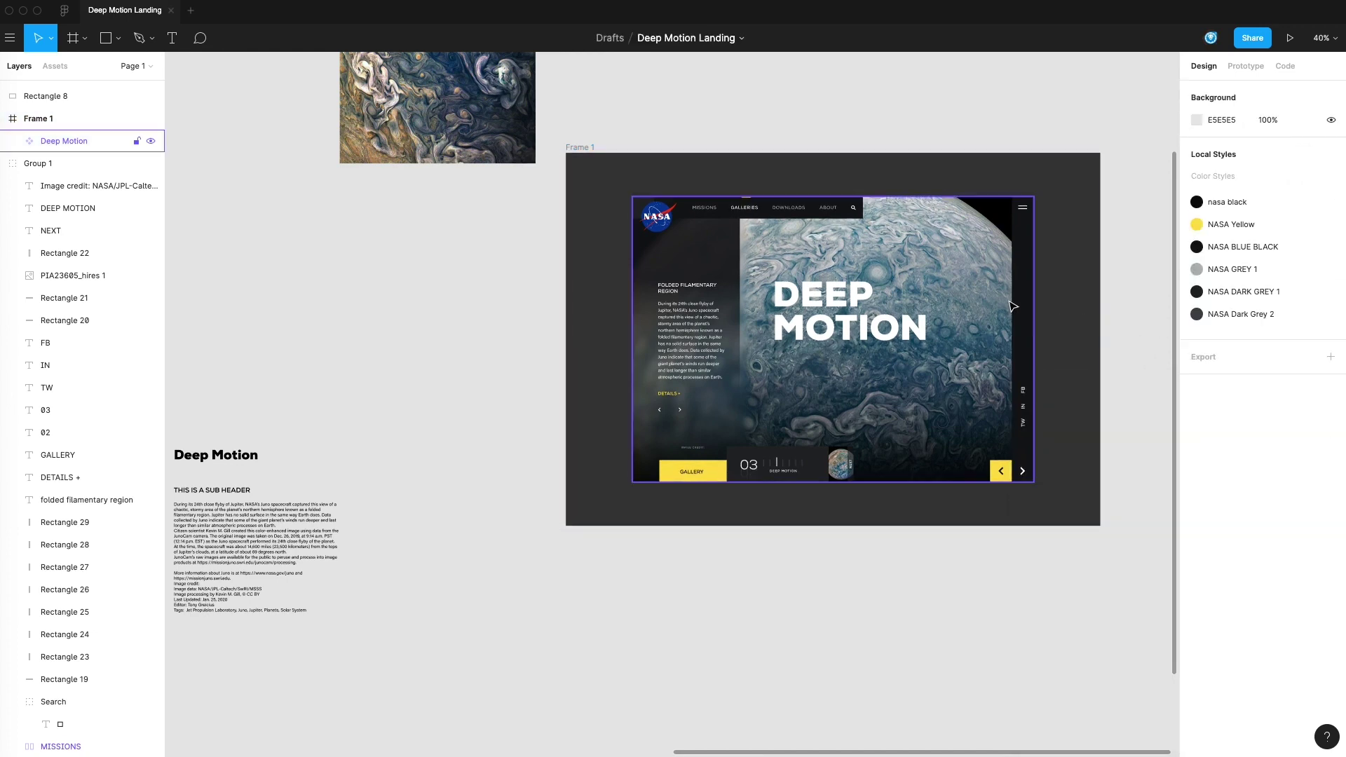
{"action": "left_click", "coordinate": [1329, 658]}
{"action": "left_click", "coordinate": [1250, 681]}
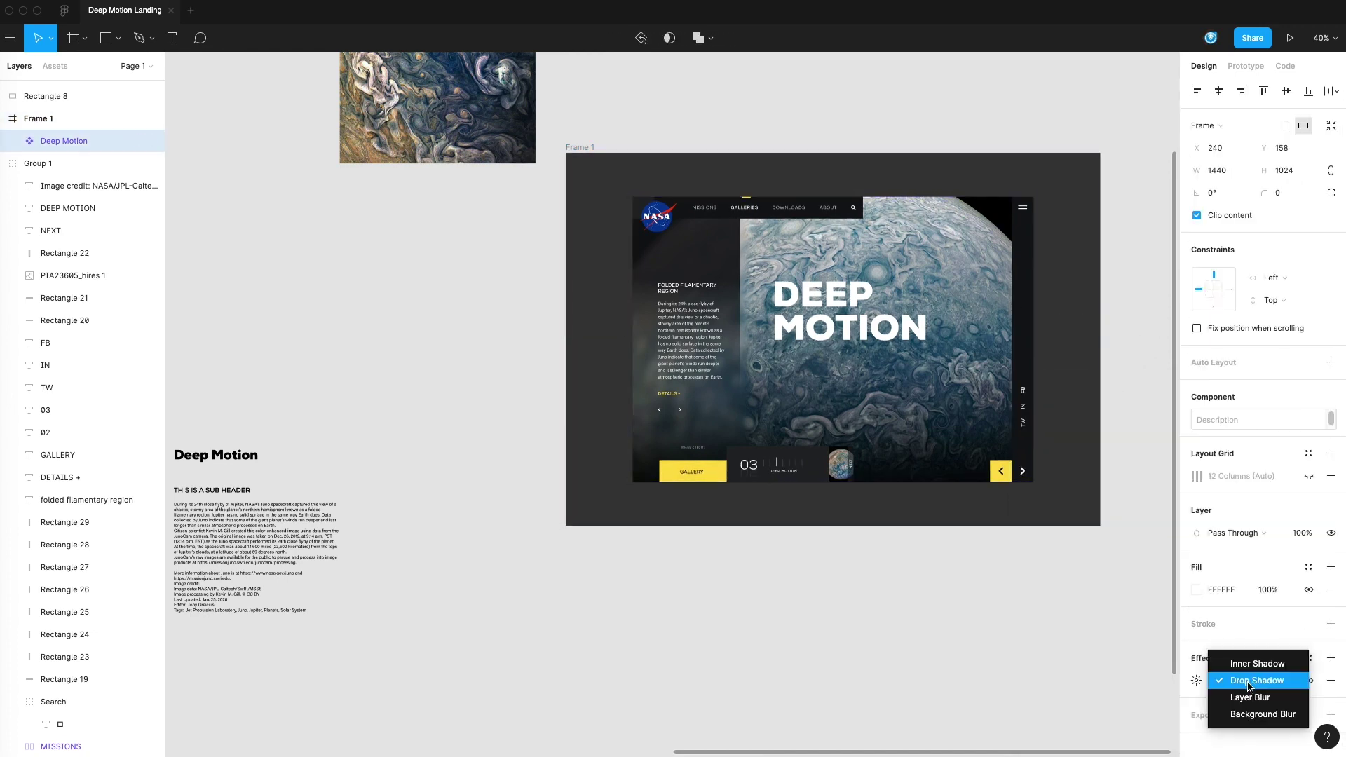
{"action": "left_click", "coordinate": [1196, 681]}
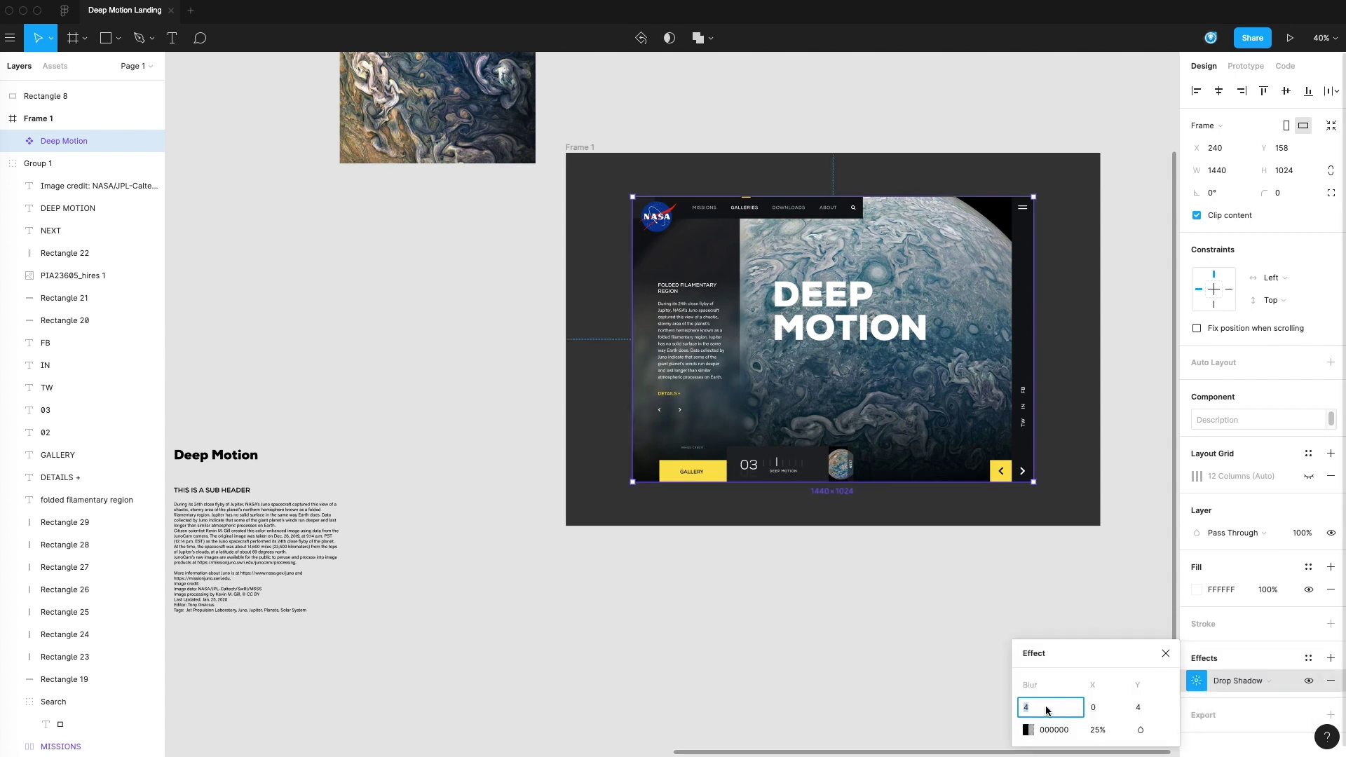
{"action": "type", "text": "28"}
{"action": "key", "text": "Return"}
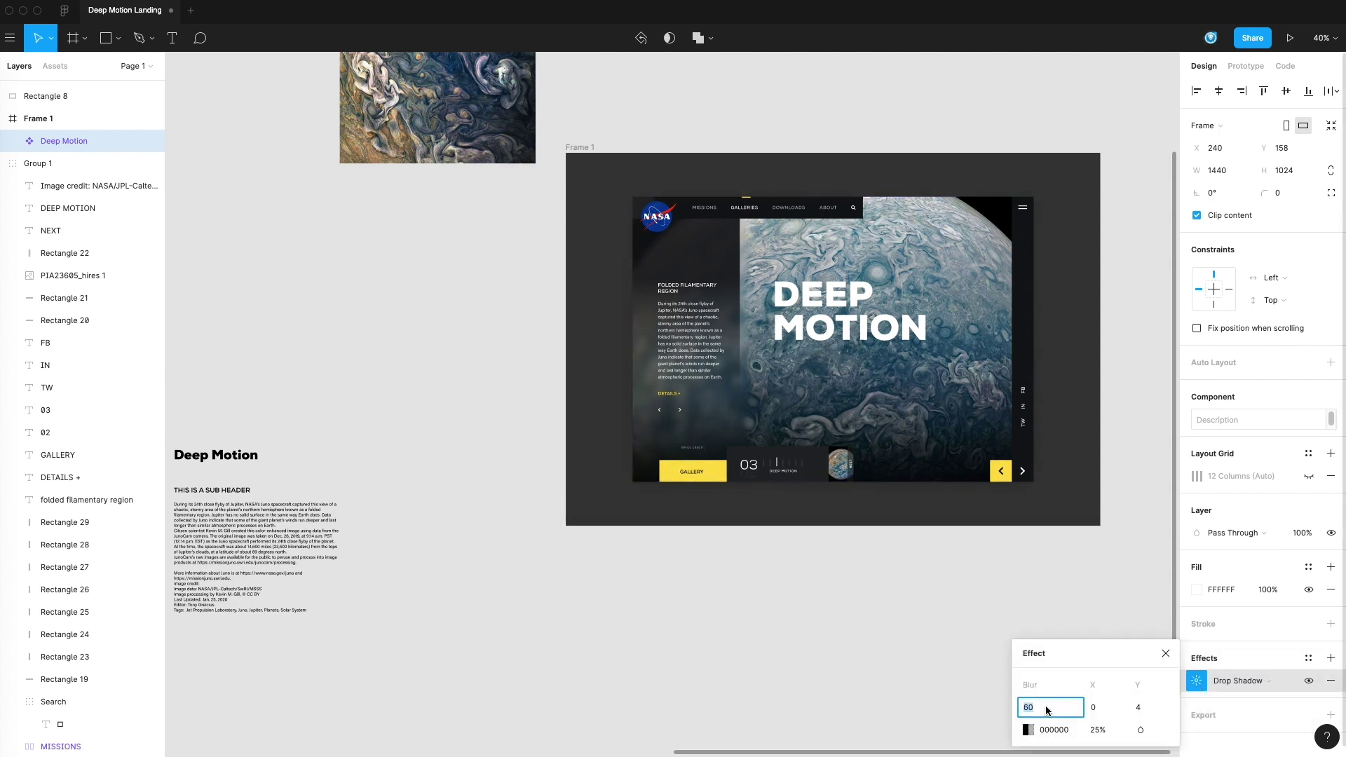
- Adjust the opacity of the Deep Motion component's drop shadow and deselect the component to review the framed design
{"action": "left_click", "coordinate": [1098, 730]}
{"action": "type", "text": "40"}
{"action": "key", "text": "Return"}
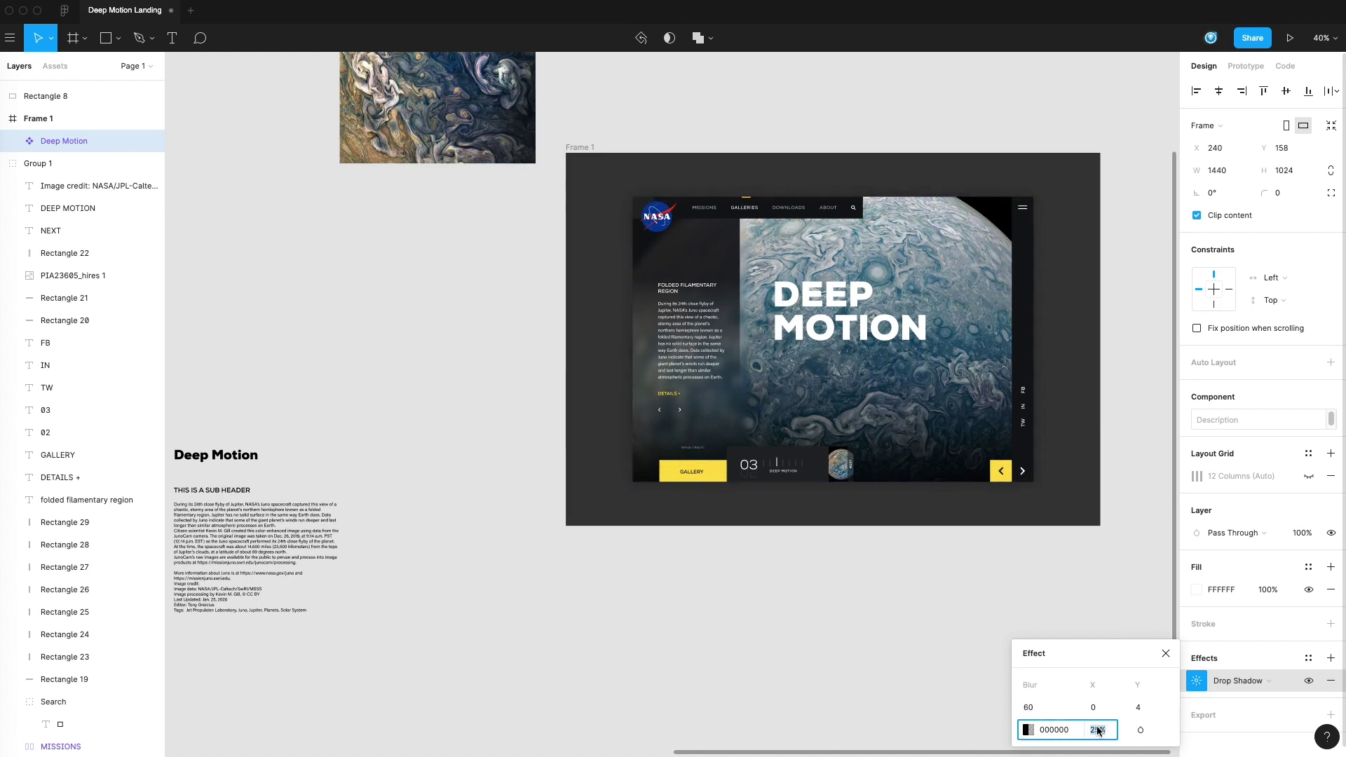
{"action": "left_click", "coordinate": [805, 571]}
{"action": "scroll", "coordinate": [844, 600], "scroll_direction": "right", "scroll_amount": 2}
{"action": "scroll", "coordinate": [843, 601], "scroll_direction": "up", "scroll_amount": 1}
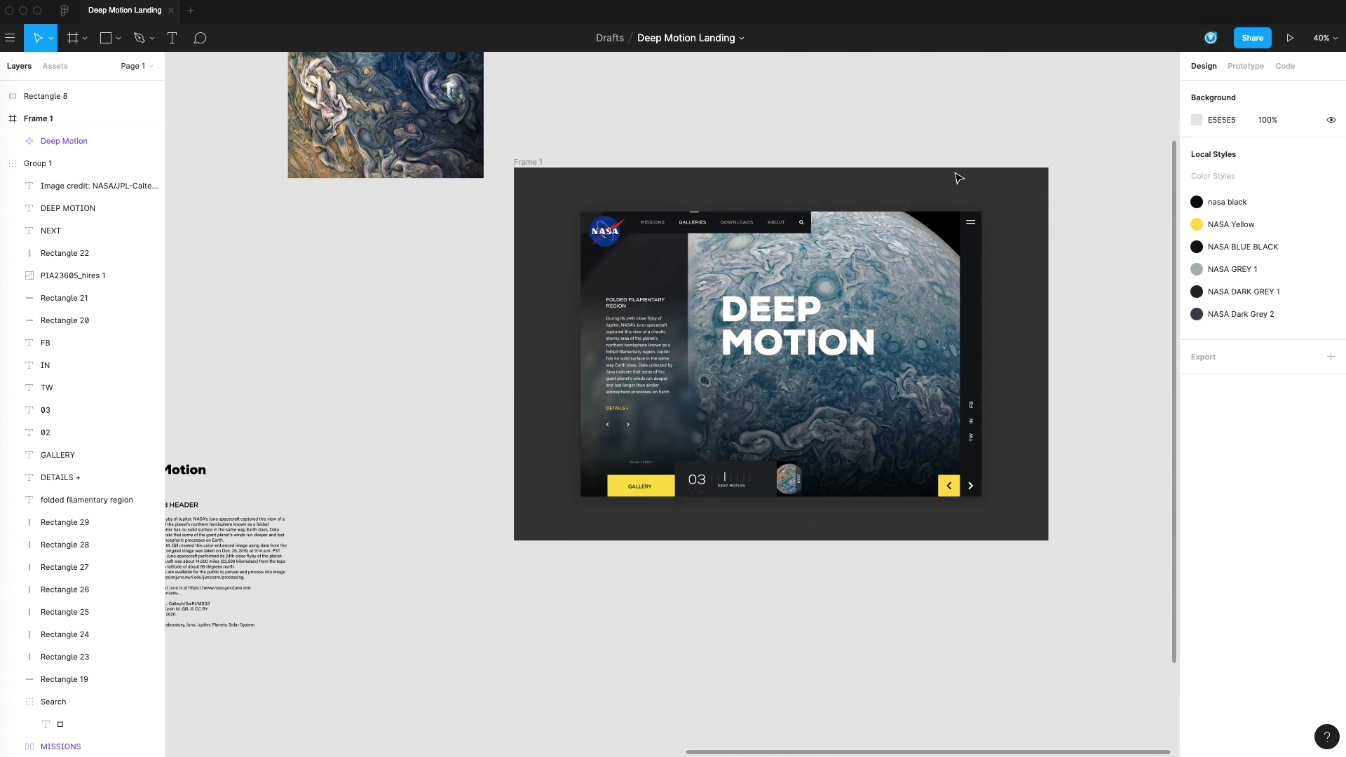
{"action": "scroll", "coordinate": [847, 122], "scroll_direction": "left", "scroll_amount": 2}
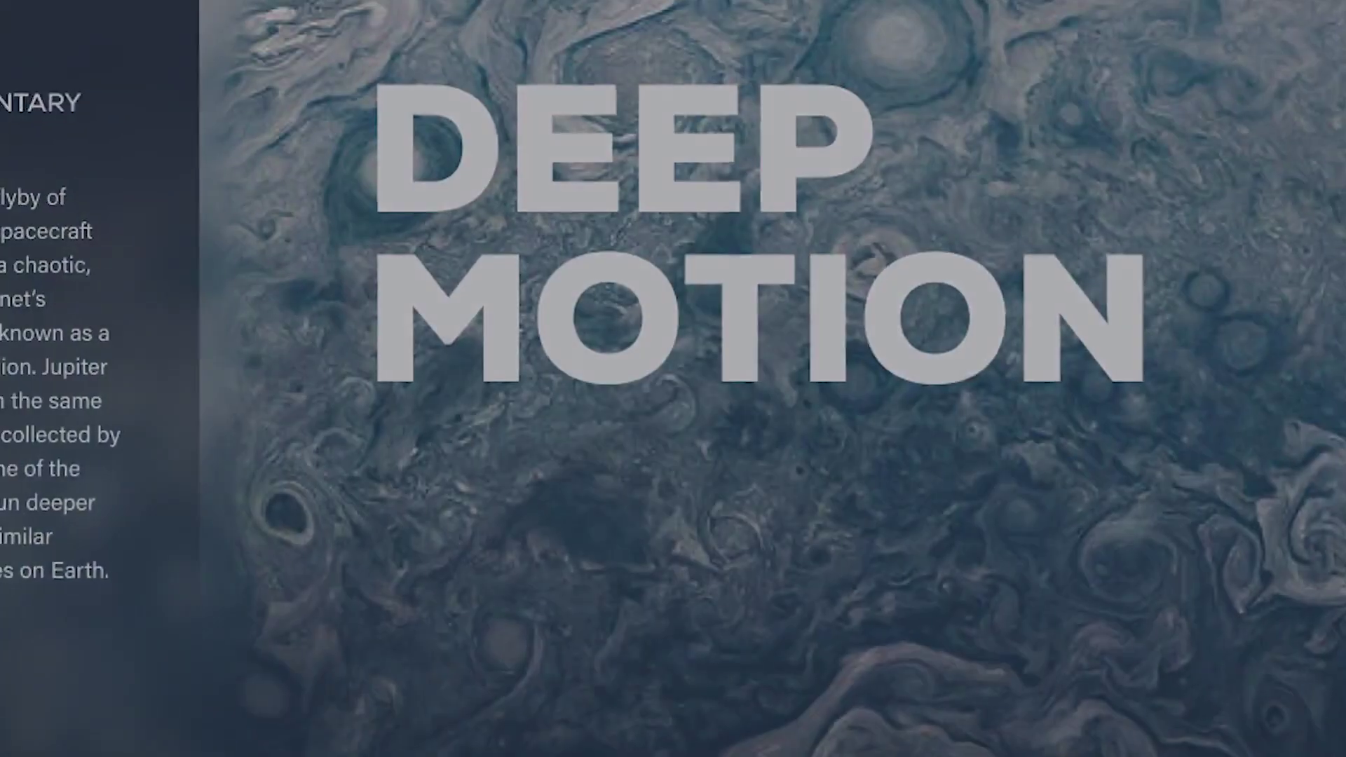